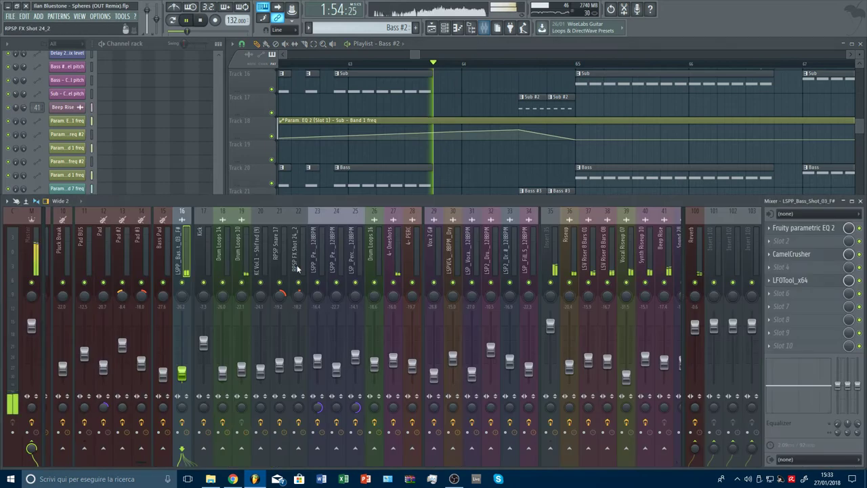
- Adjust the compressor amount and tube distortion in CamelCrusher on the LSPP_Bass_Shot_03_F# insert, with tube distortion at 30%, while auditioning the bass
left_click(791, 253)
key("space")
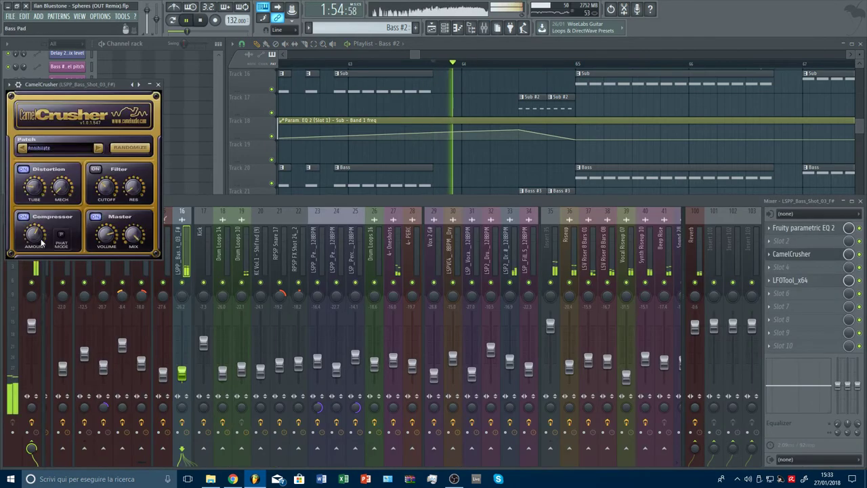
left_click_drag(37, 238, 37, 231)
key("space")
key("space")
left_click_drag(33, 190, 34, 177)
key("space")
key("space")
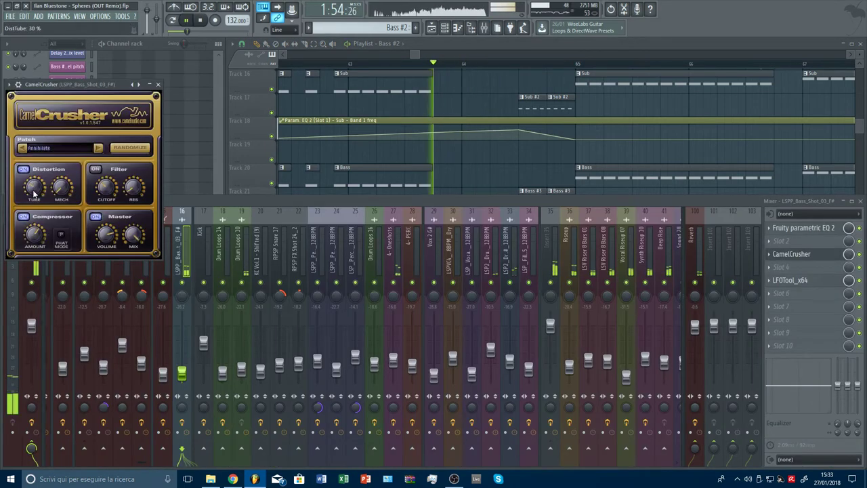
key("space")
- Review the insert's LFOTool_x64 volume curve and the existing Fruity parametric EQ 2 curve during playback
left_click(799, 284)
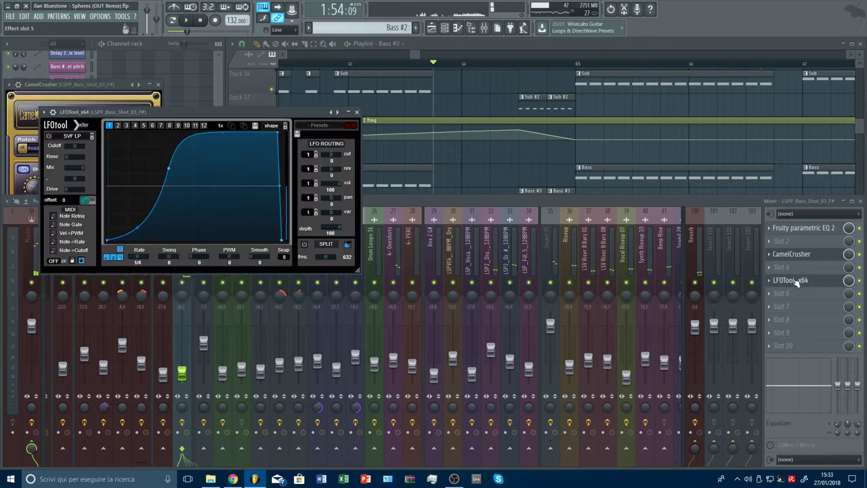
key("space")
left_click(798, 284)
key("space")
left_click(803, 229)
key("space")
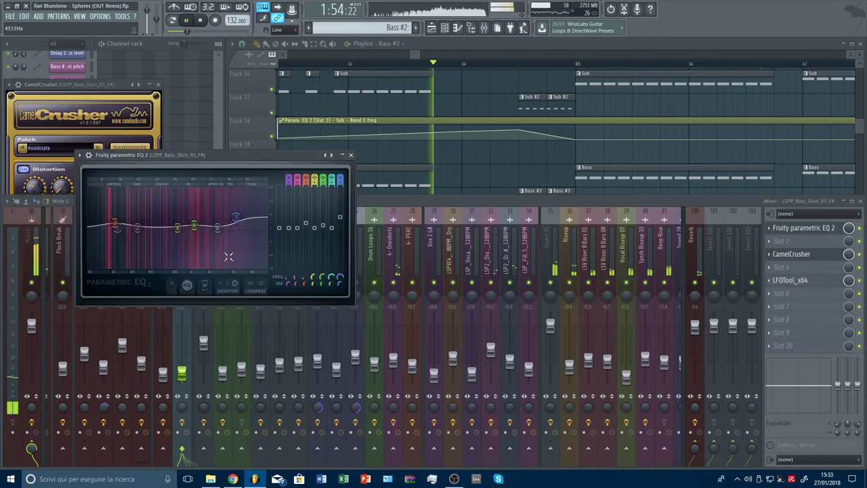
key("space")
- Load a second Fruity parametric EQ 2 in effect slot 7, replacing the mistakenly chosen Neutron 2 Visual Mixer
left_click(787, 305)
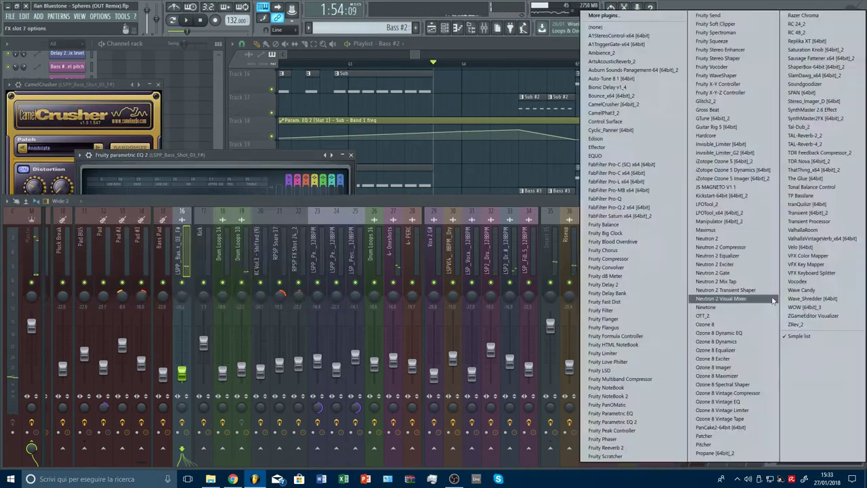
left_click(771, 301)
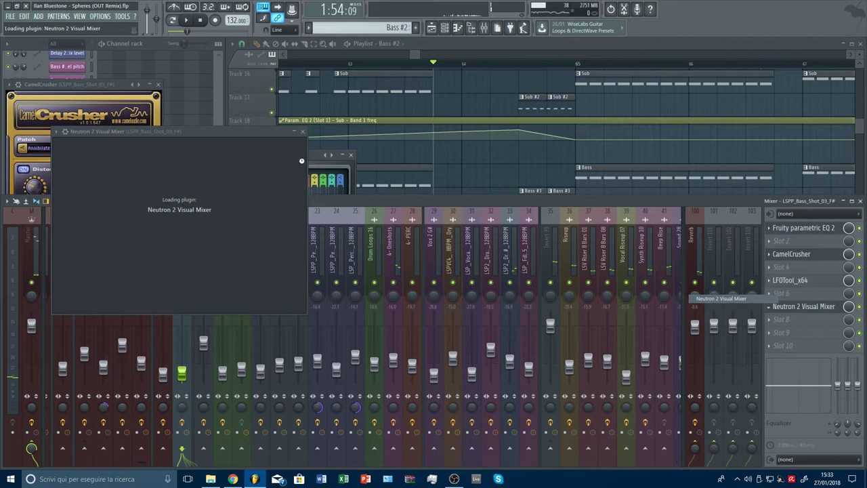
left_click(782, 319)
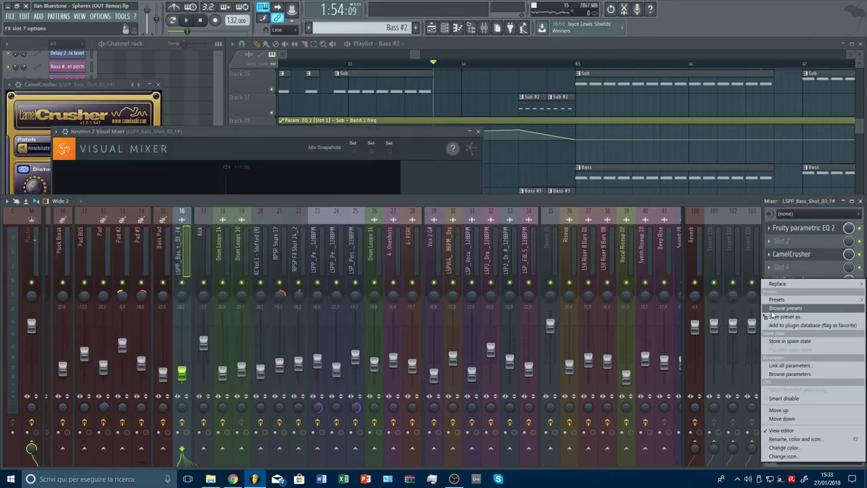
left_click(789, 288)
left_click(643, 415)
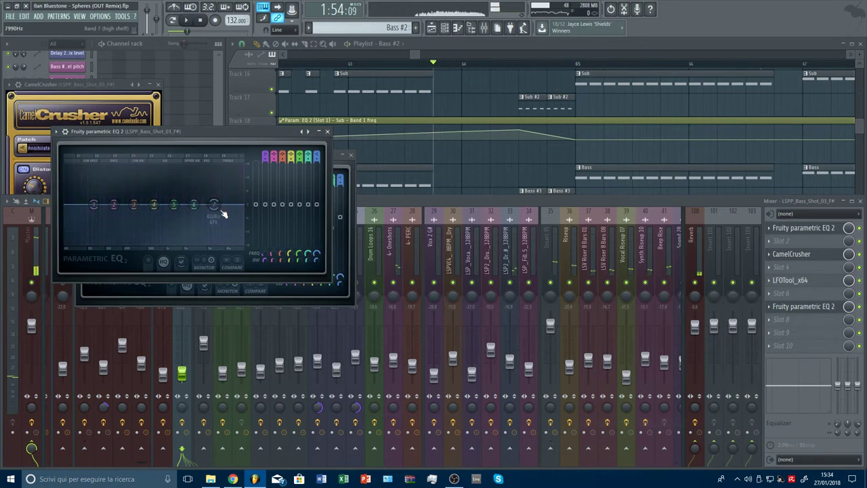
- Solo the bass insert and, in the new EQ, boost band 6 around 9.7 kHz and band 3 slightly in the lows
left_click(387, 205)
right_click(182, 282)
key("space")
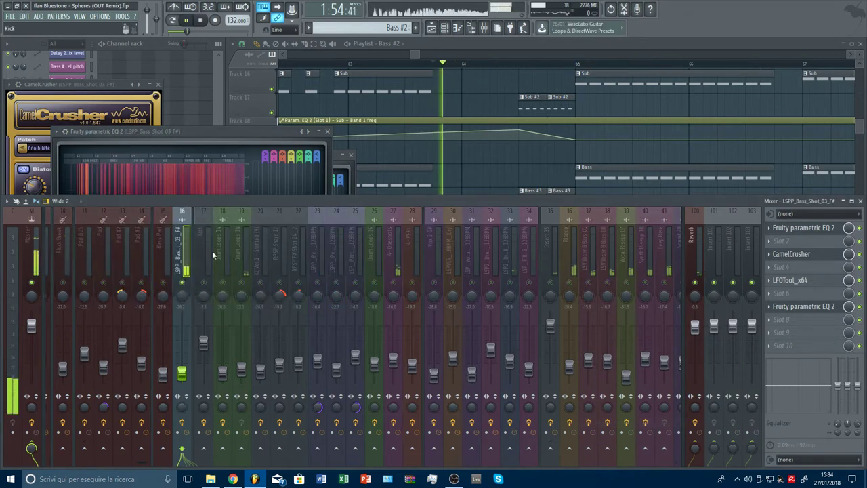
left_click(237, 138)
left_click_drag(201, 204, 223, 189)
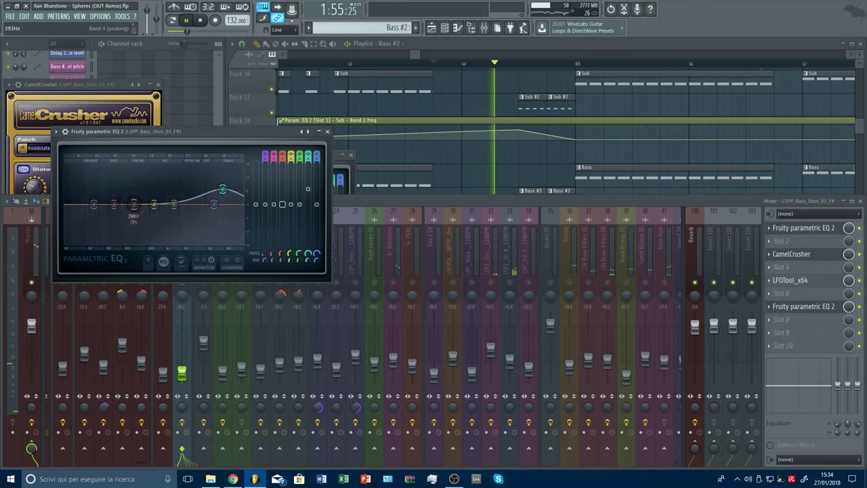
left_click_drag(134, 204, 92, 197)
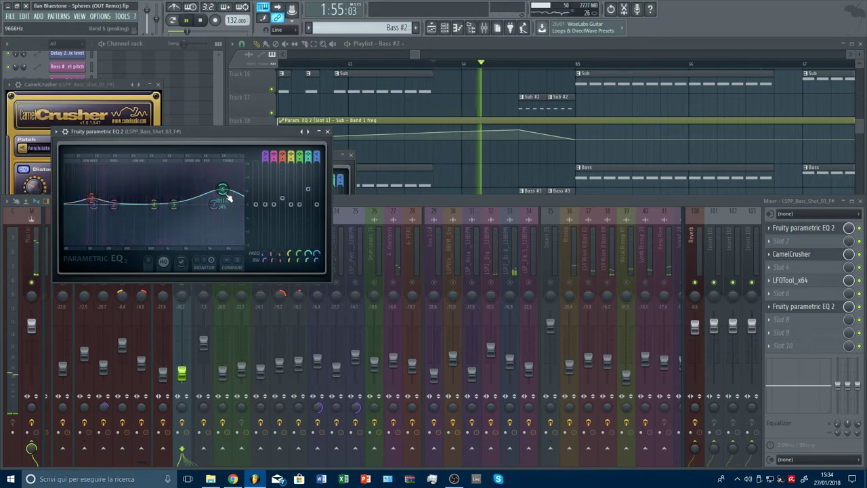
- Boost band 5 in the mids and cut band 4 by about 5.6 dB around 342 Hz in the new EQ
left_click_drag(175, 204, 131, 213)
key("space")
key("space")
scroll(128, 215, "up", 1)
key("space")
key("space")
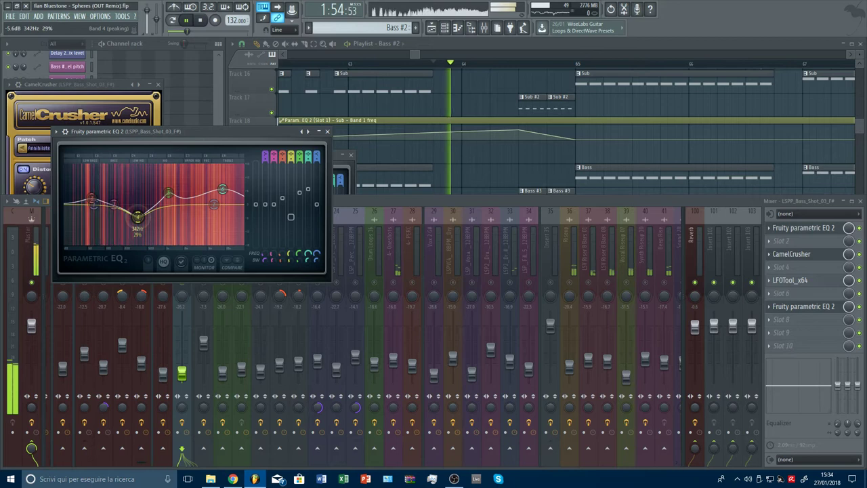
- Move the band 4 cut to a lower frequency and reduce band 1 to about -3.2 dB
left_click_drag(116, 221, 119, 216)
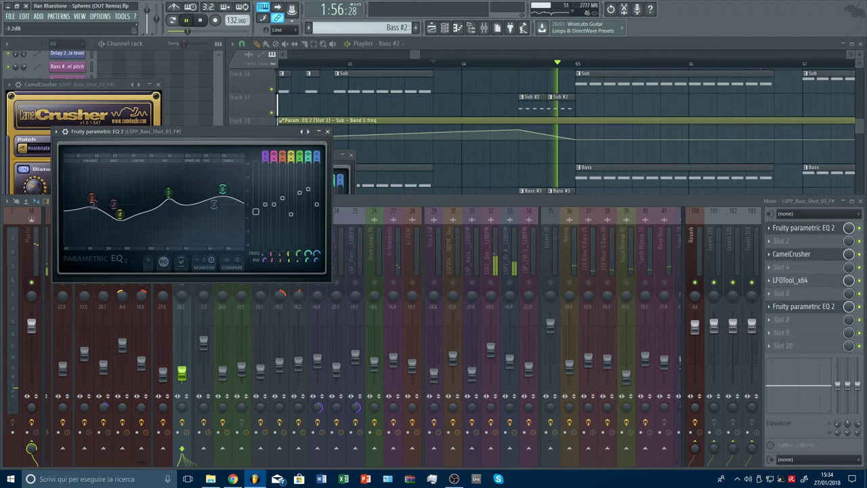
key("space")
key("space")
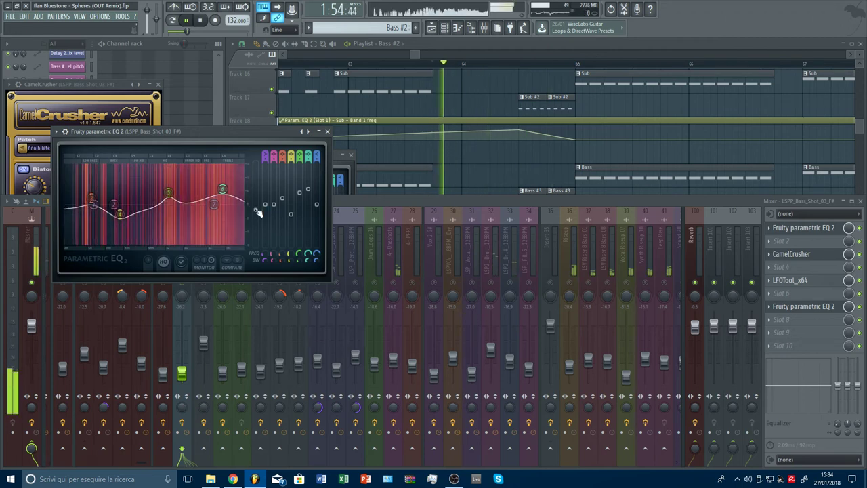
- Close both parametric EQ editors and unsolo the bass insert
left_click(813, 307)
left_click(861, 314)
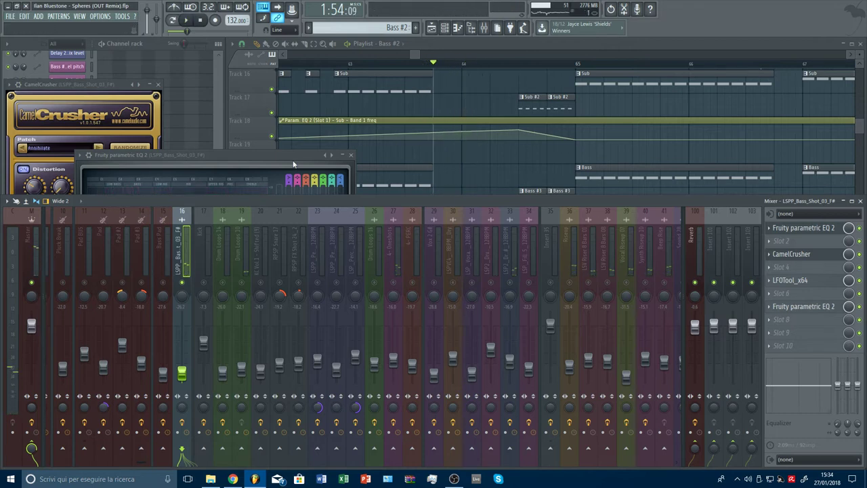
left_click(861, 231)
key("Escape")
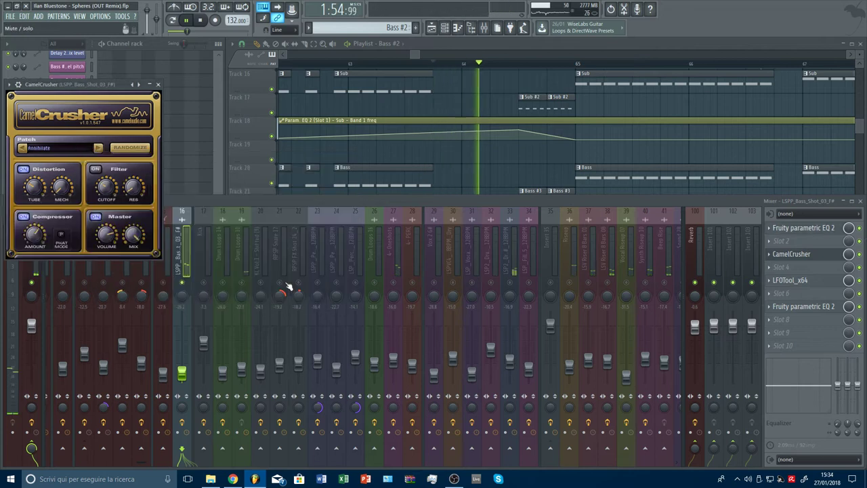
left_click(188, 288)
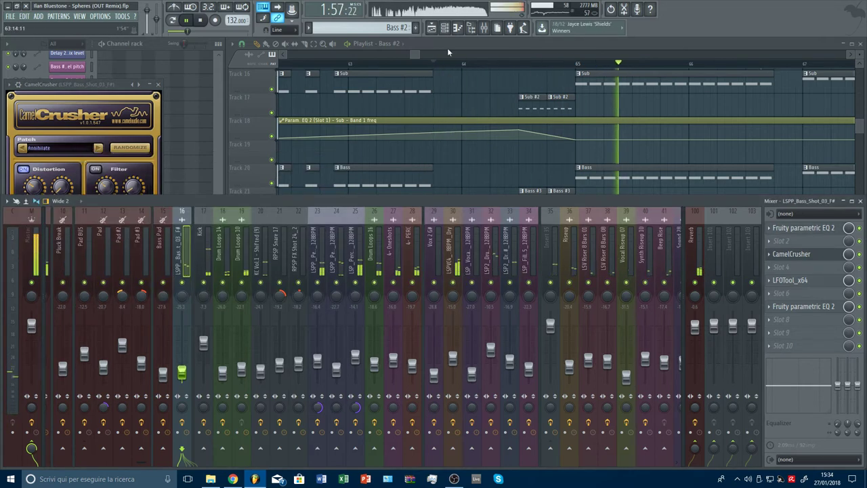
- Slice the Bass #2, Bass and Sub clips in the playlist at 71:13:00 and at bar 72
left_click_drag(417, 55, 422, 56)
scroll(429, 64, "down", 4)
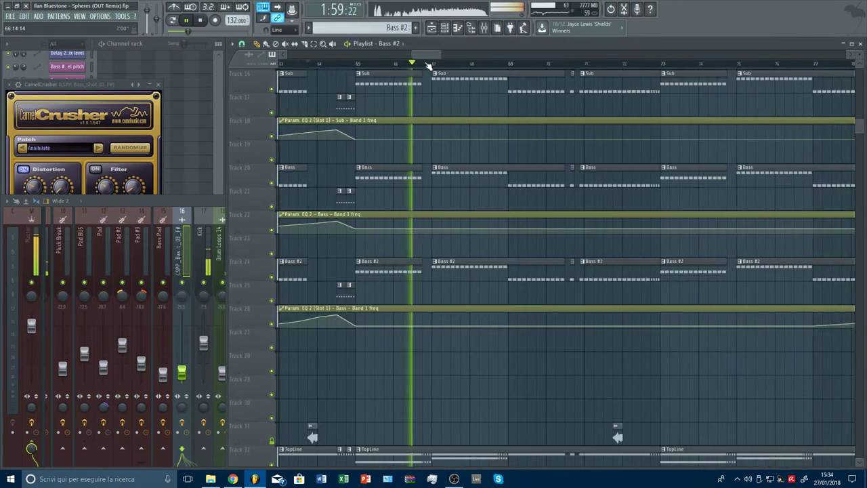
scroll(580, 65, "up", 4)
left_click(305, 44)
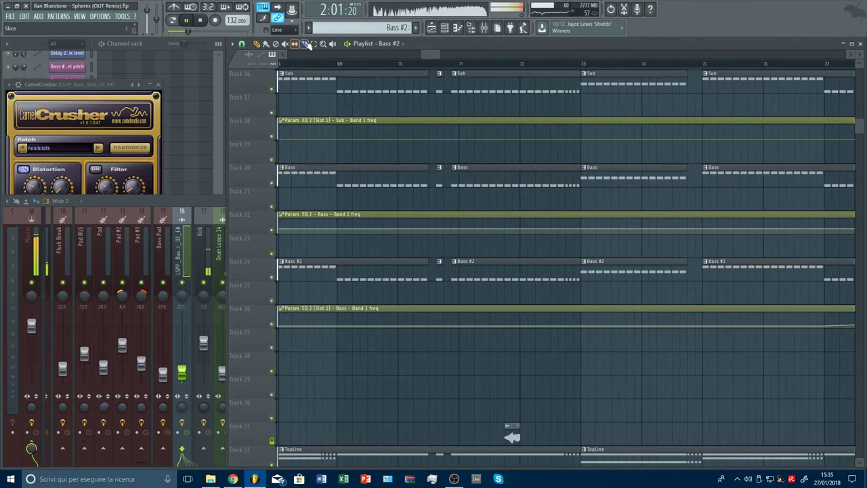
scroll(529, 173, "up", 1)
left_click(519, 325)
left_click(506, 325)
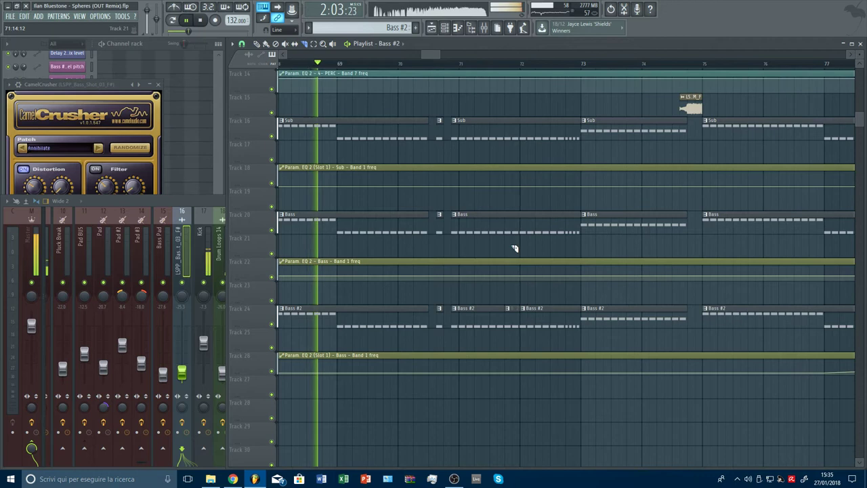
left_click(507, 233)
mouse_move(522, 234)
left_mouse_down()
mouse_move(519, 140)
mouse_move(509, 132)
left_mouse_up()
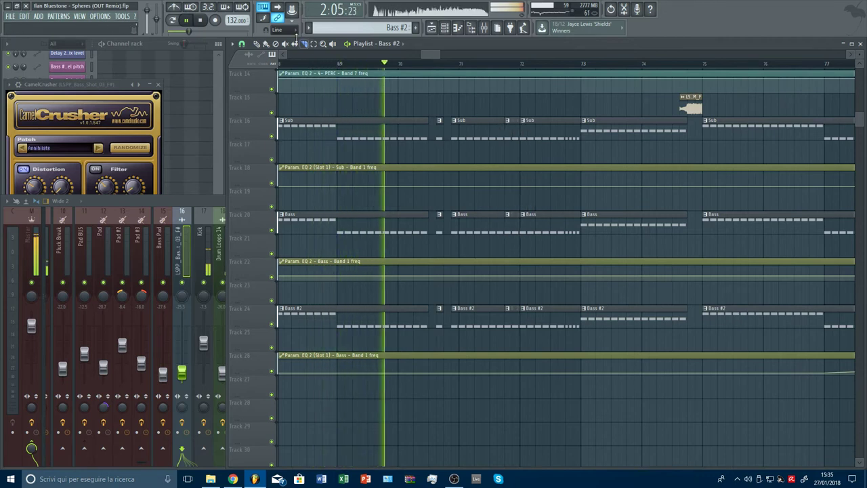
- Delete the short Sub, Bass and Bass #2 slices just before bar 72
left_click(258, 44)
right_click(513, 132)
right_click(513, 223)
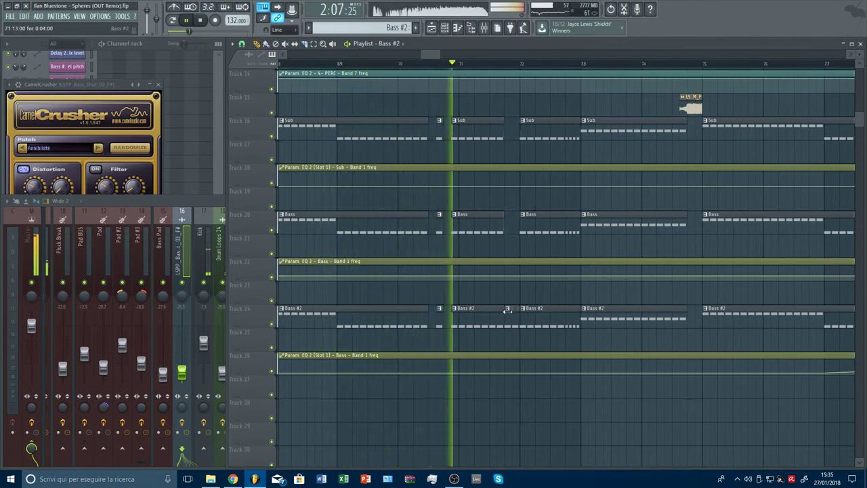
right_click(513, 325)
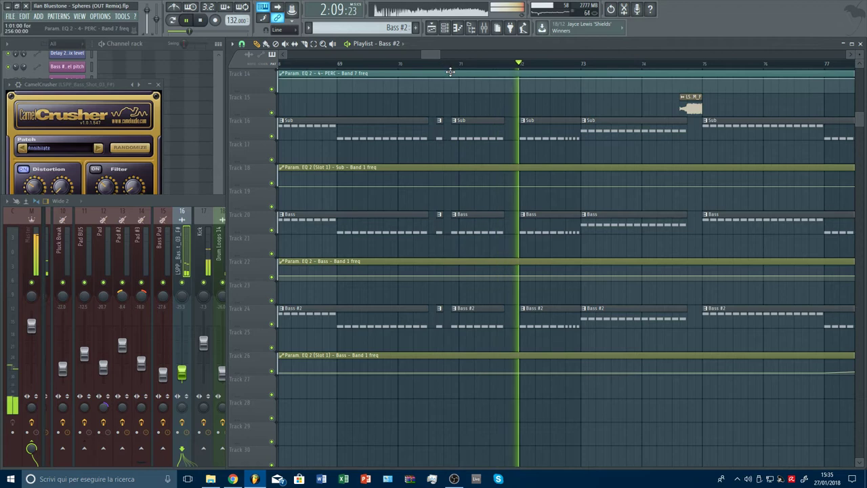
- Open a gap of about one beat before bar 80 by shortening the Sub and Bass clips and slicing and trimming the Bass #2 clip
scroll(607, 259, "right", 5)
scroll(544, 254, "down", 3)
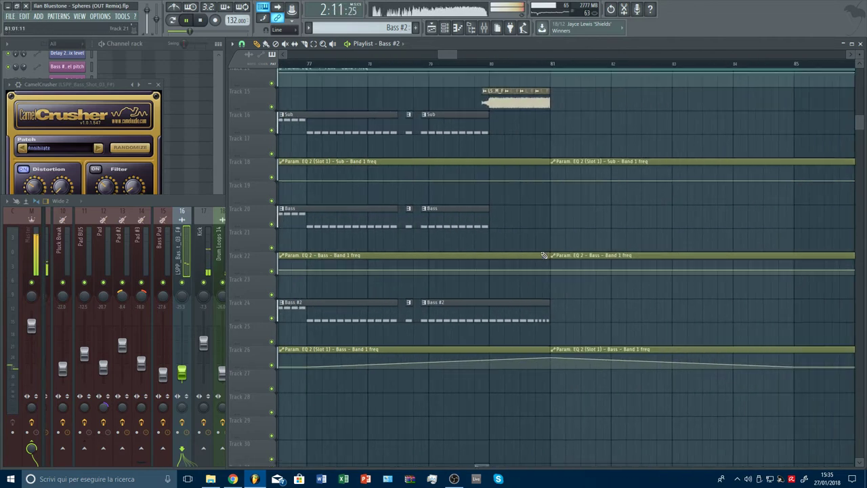
scroll(522, 261, "up", 3)
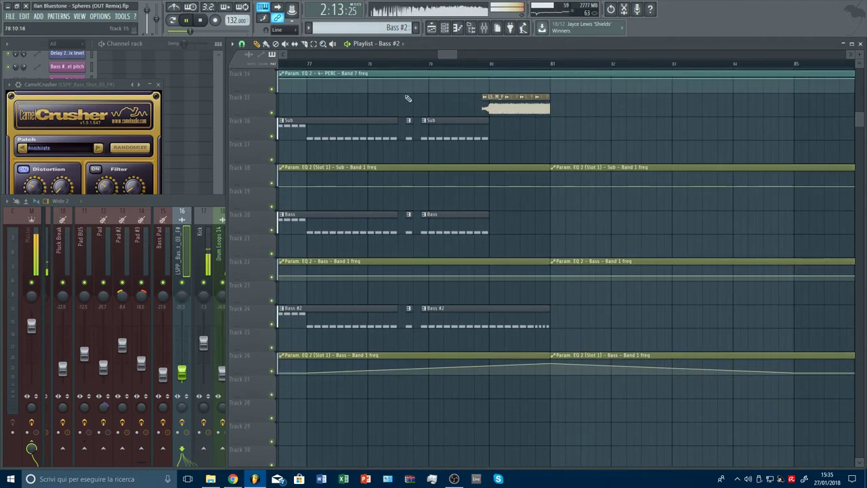
left_click_drag(489, 132, 474, 135)
left_click_drag(489, 232, 474, 233)
left_click(476, 232)
right_click(478, 230)
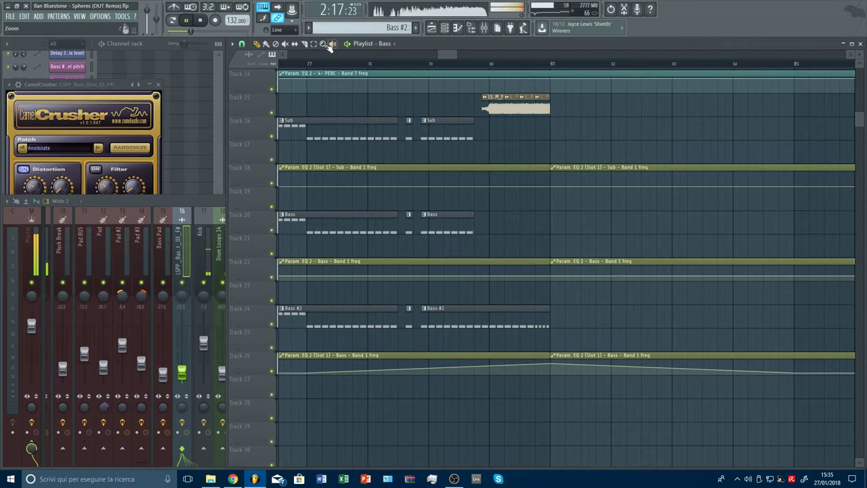
left_click(493, 319)
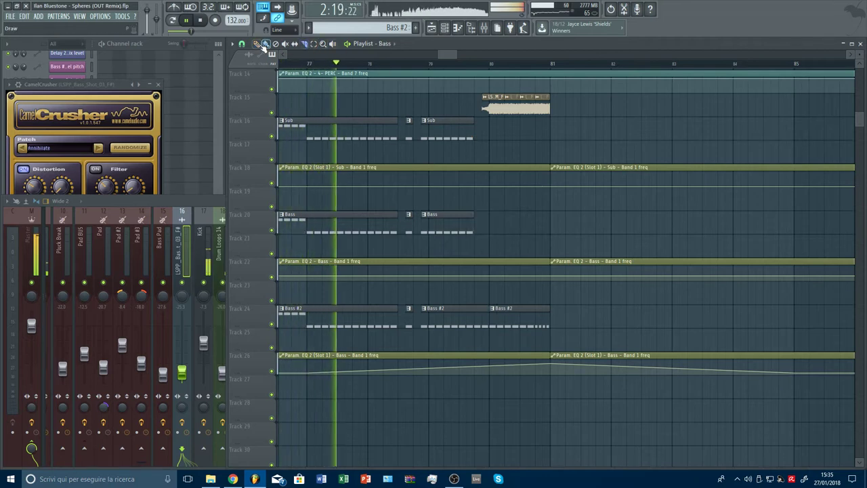
left_click(258, 44)
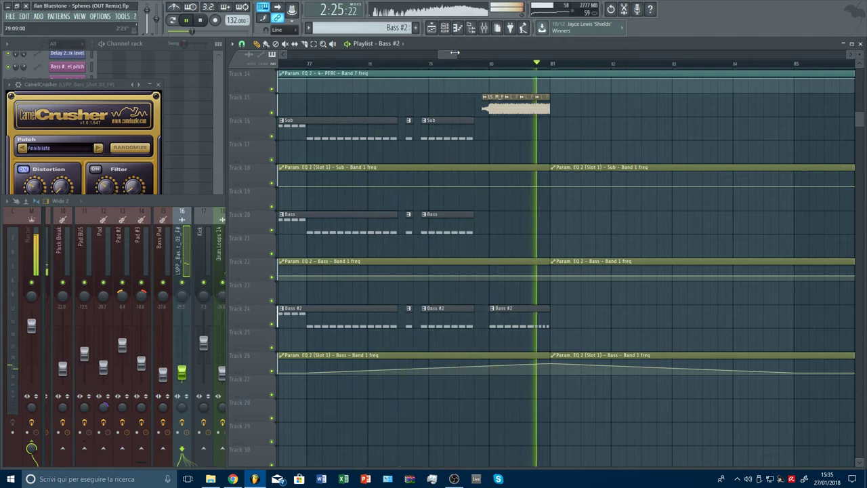
- Move the LSV Impacts 11 clip on track 82 so it starts at bar 81
left_click_drag(458, 54, 498, 54)
scroll(508, 330, "down", 6)
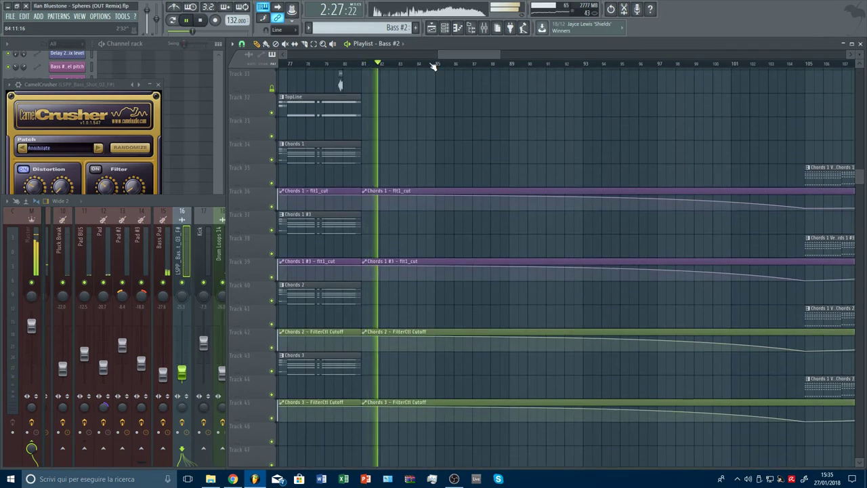
scroll(431, 67, "down", 5)
scroll(411, 327, "down", 11)
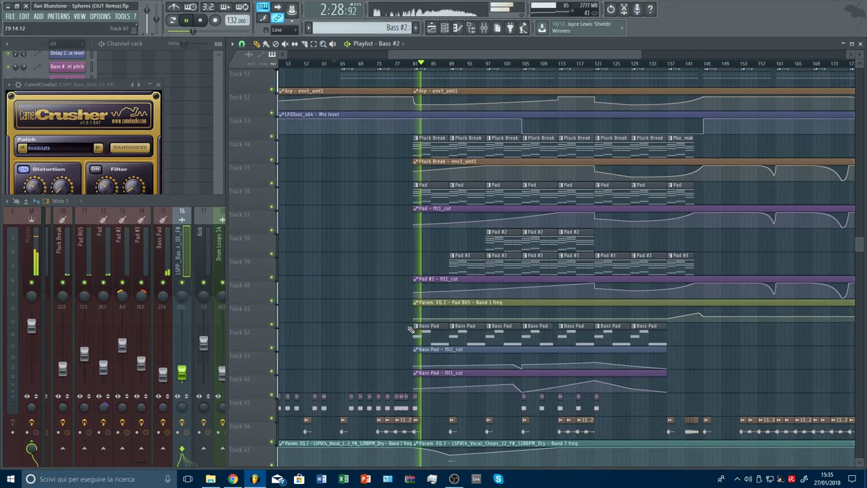
scroll(419, 64, "up", 6)
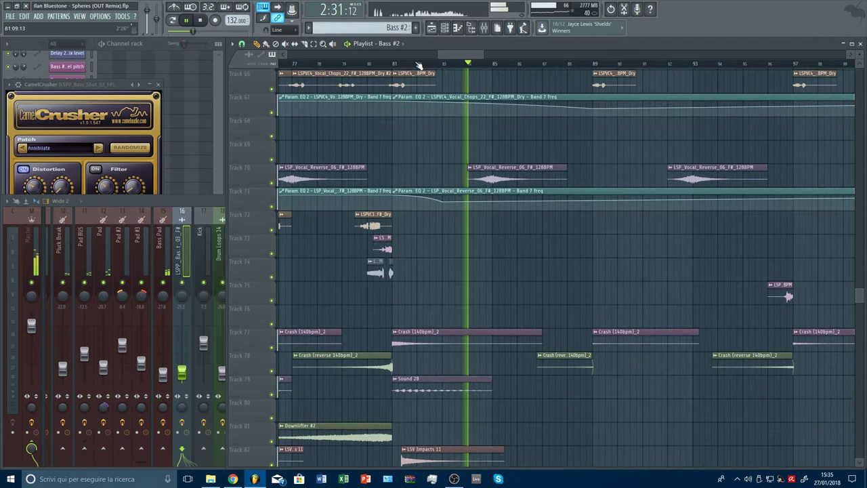
scroll(371, 229, "down", 2)
scroll(406, 285, "up", 3)
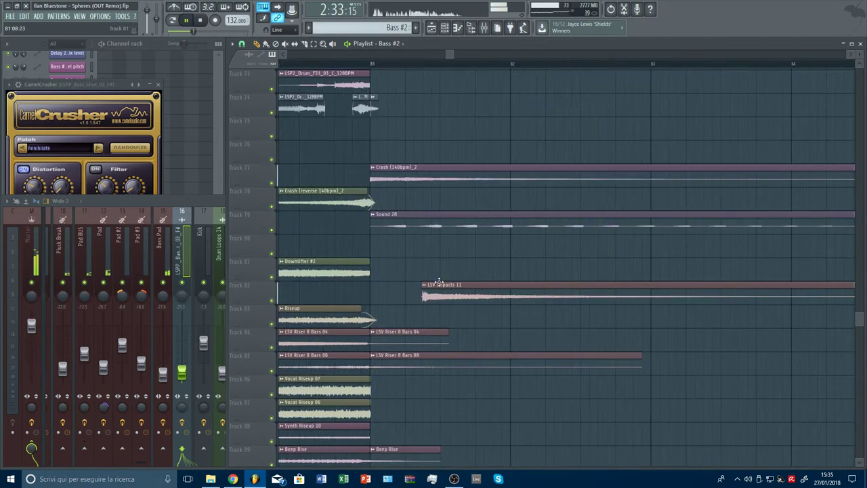
scroll(400, 68, "down", 8)
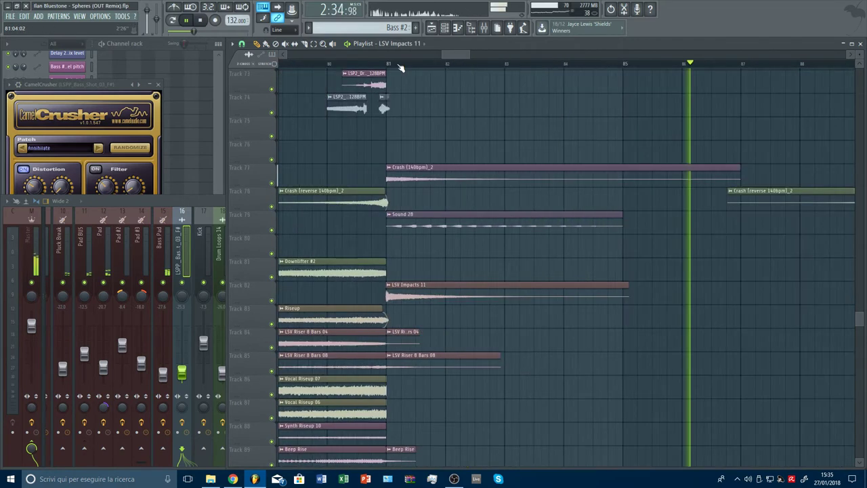
- Copy the bass shot clips on track 31 into the final section, so the repeats end at bar 216 and every eight bars after
scroll(400, 68, "down", 4)
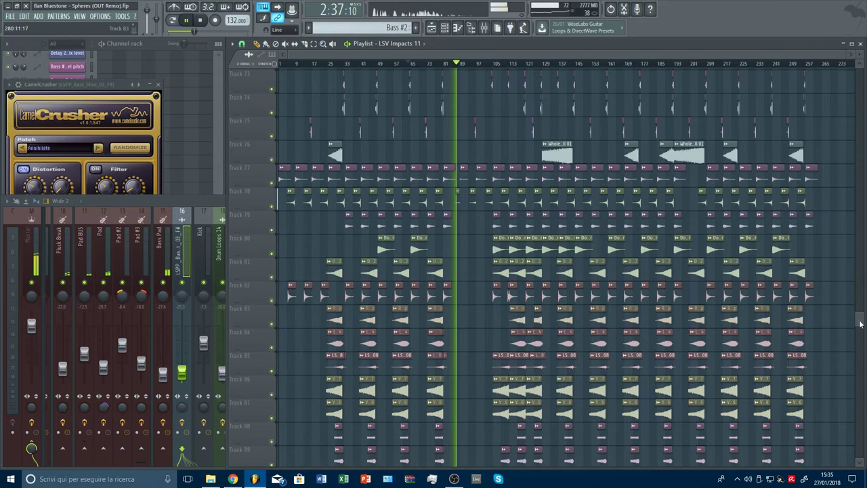
left_click_drag(859, 317, 855, 156)
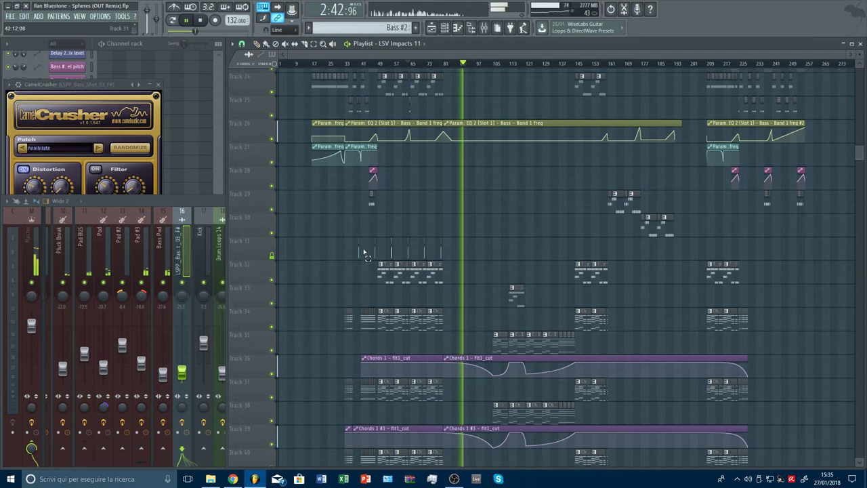
left_click(258, 43)
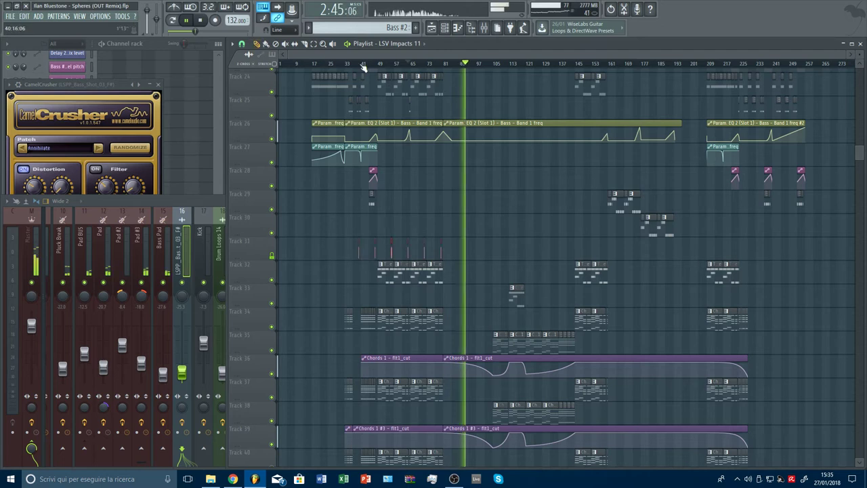
scroll(362, 66, "up", 5)
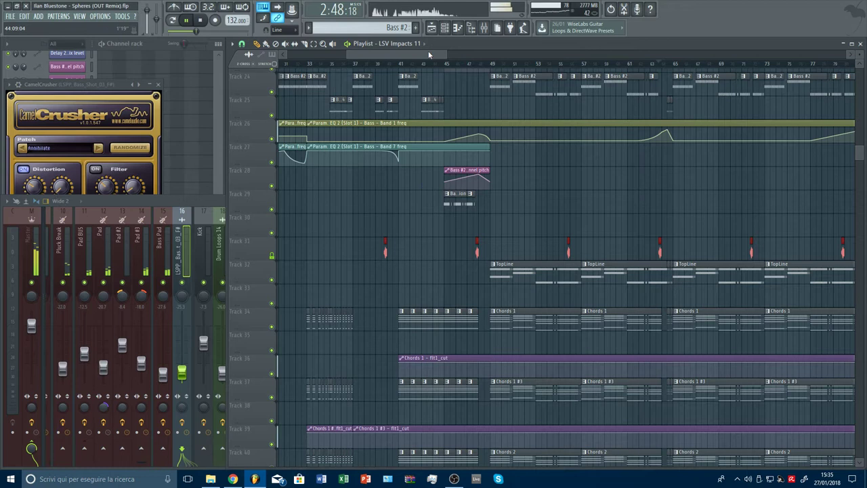
left_click_drag(429, 55, 722, 63)
scroll(780, 67, "up", 5)
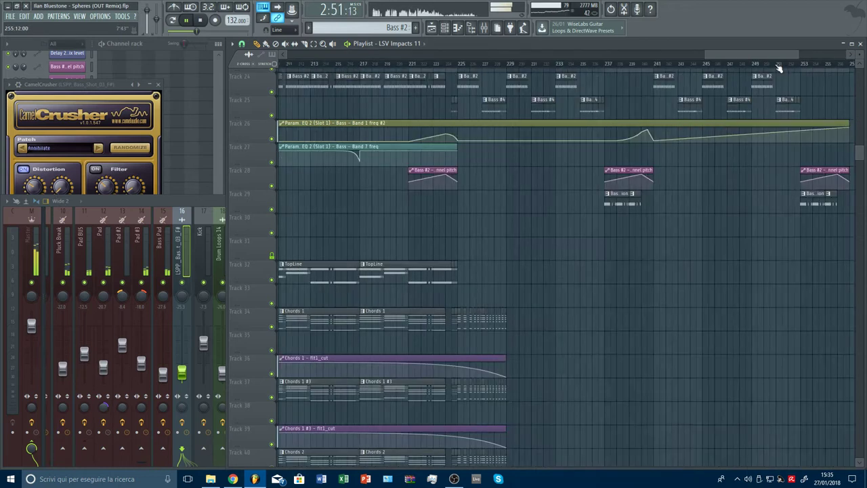
left_click_drag(729, 57, 726, 62)
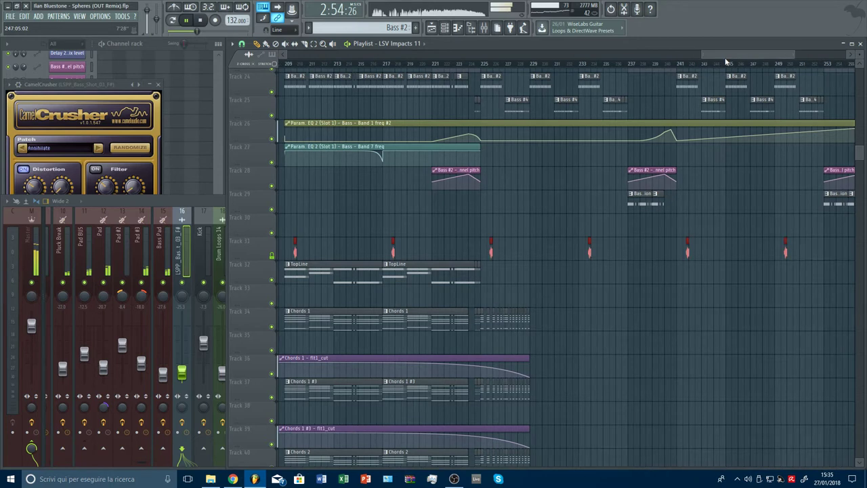
left_click_drag(393, 254, 463, 252)
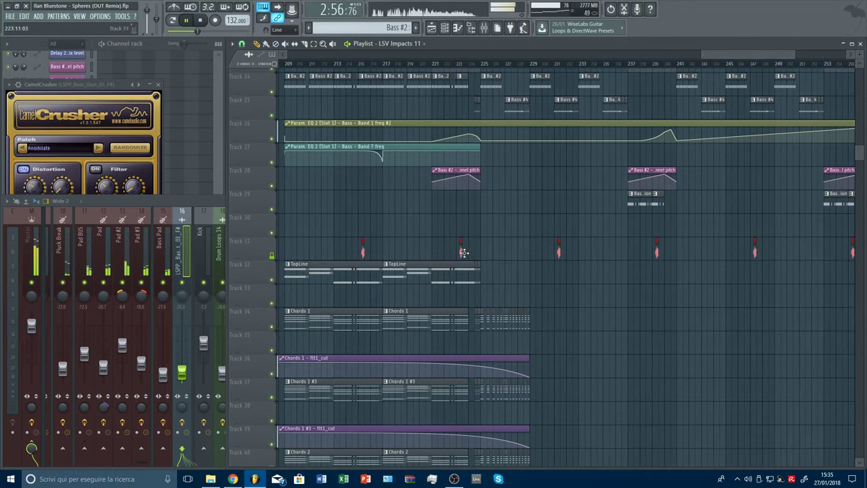
- Slice the Sub, Bass and Bass #2 clips at 215:13:00 and bar 216, and delete the short slices
scroll(385, 217, "up", 5)
scroll(385, 217, "up", 2)
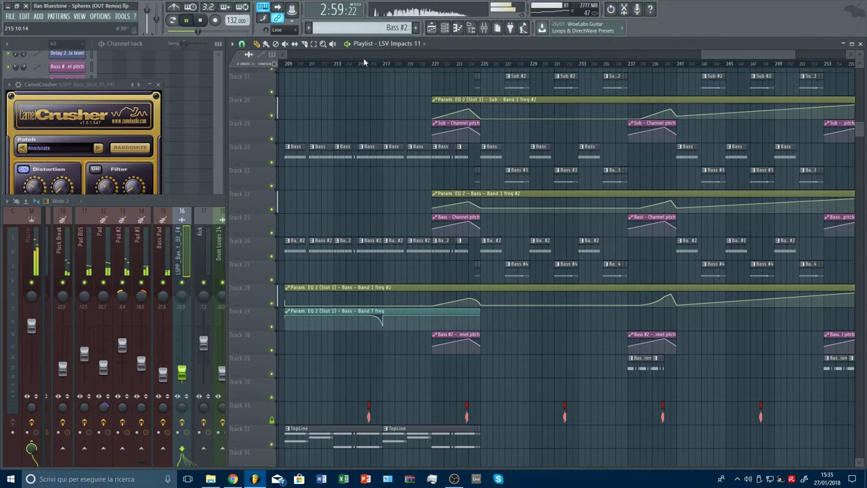
scroll(365, 62, "up", 5)
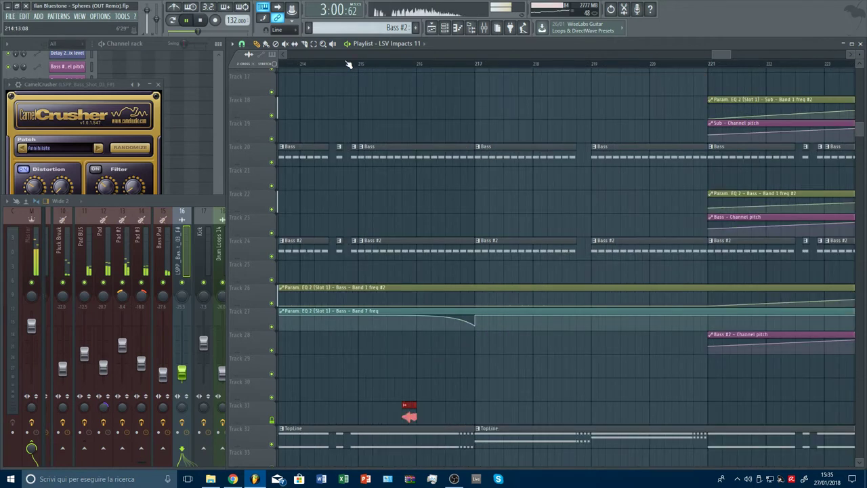
scroll(415, 180, "up", 1)
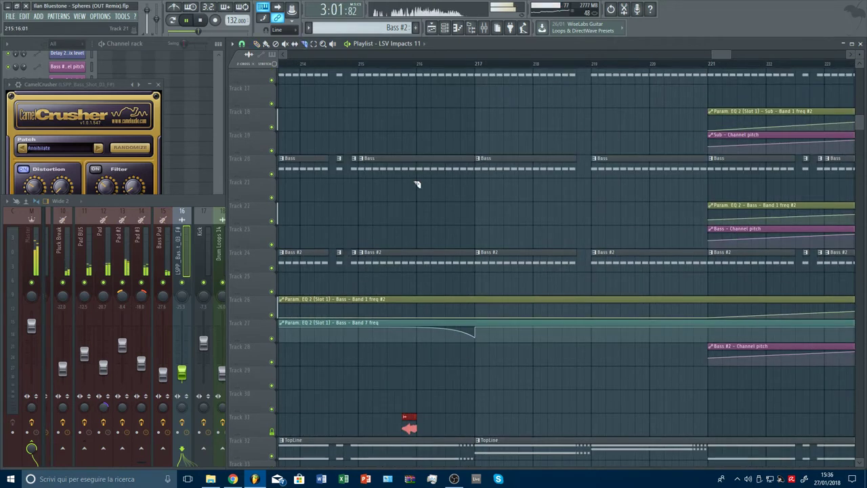
scroll(417, 183, "up", 3)
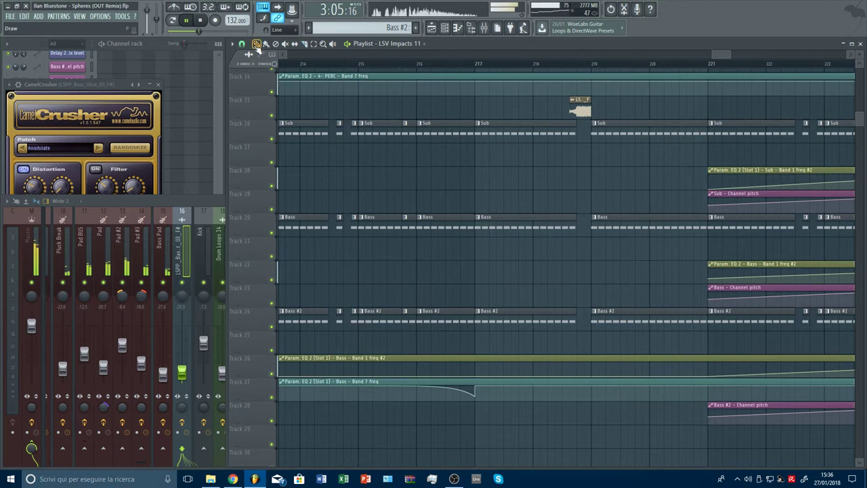
right_click(412, 134)
- Shorten the Sub, Bass and Bass #2 clips before bar 224 together so they end one beat earlier
scroll(686, 234, "down", 7)
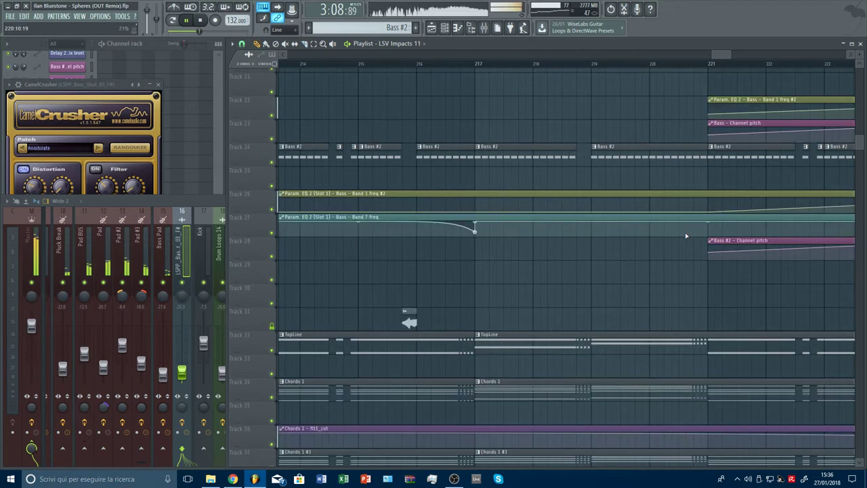
scroll(686, 235, "up", 6)
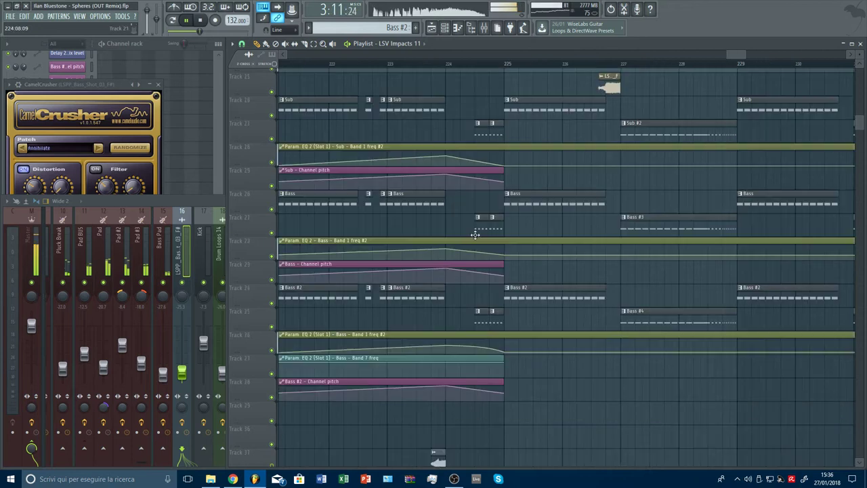
left_click(407, 102, "ctrl")
left_click(423, 194, "ctrl+shift")
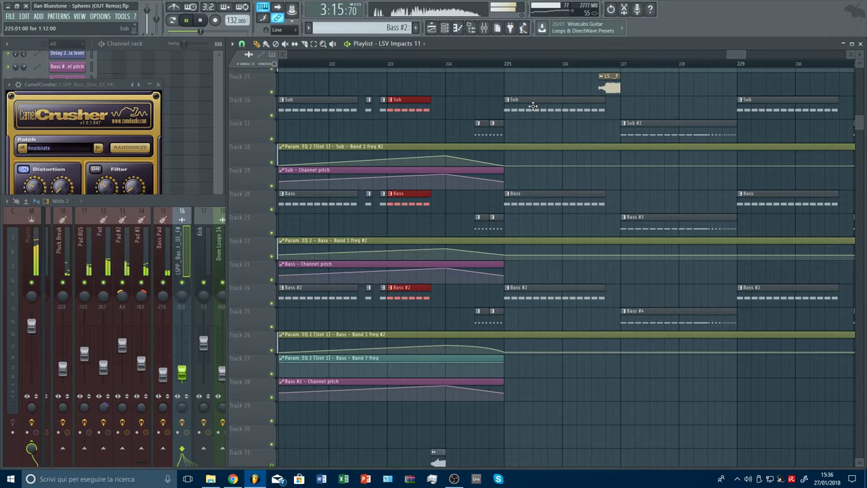
- Slice the Sub #2, Bass #3 and Bass #4 clips one beat before bar 232 and at bar 232, and delete the slices between
scroll(594, 55, "down", 4)
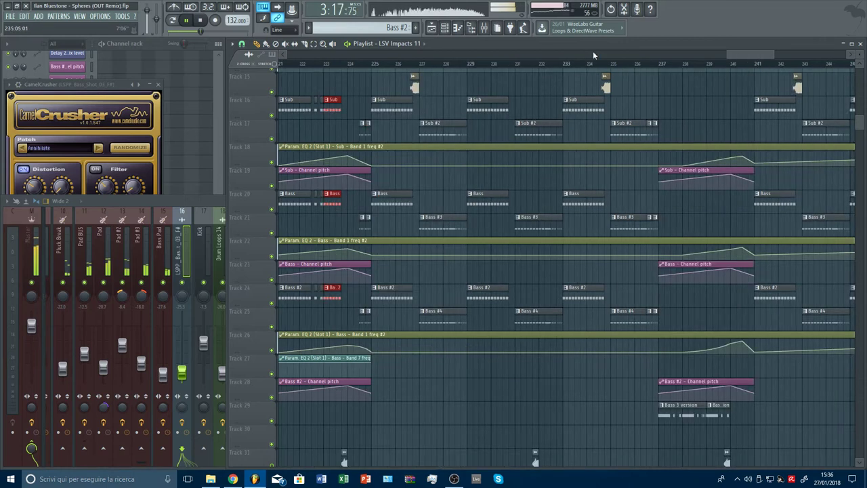
scroll(509, 136, "up", 4)
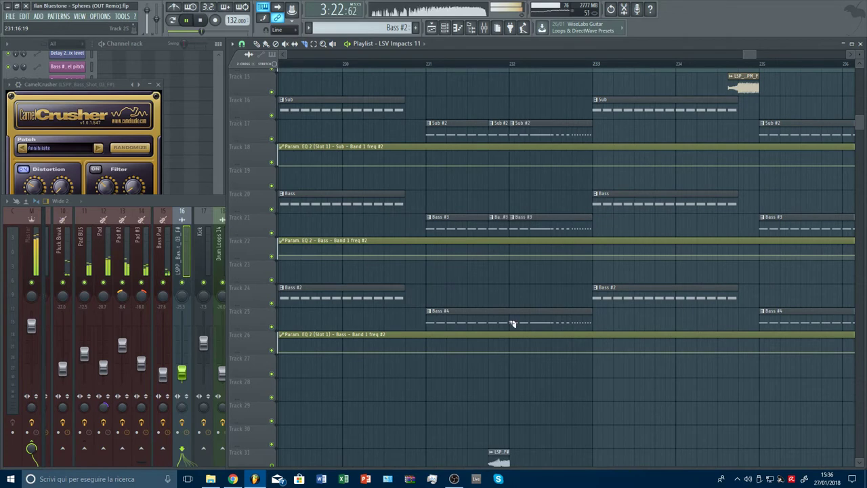
left_click(510, 327)
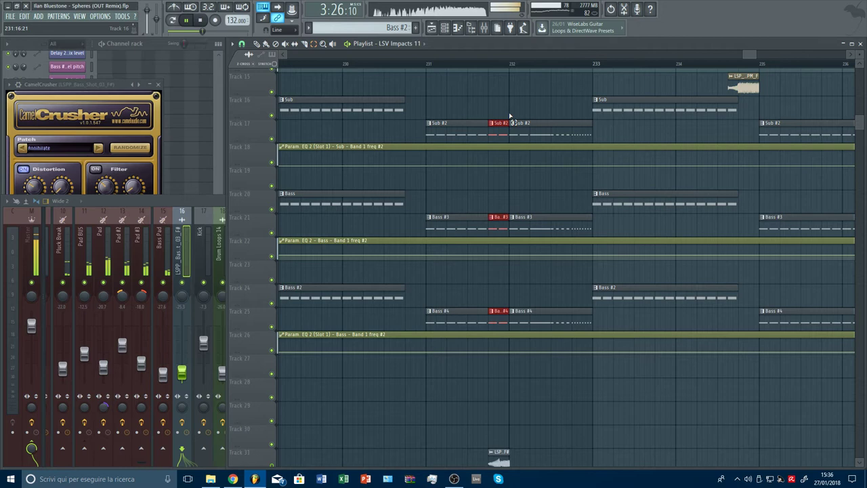
key("Delete")
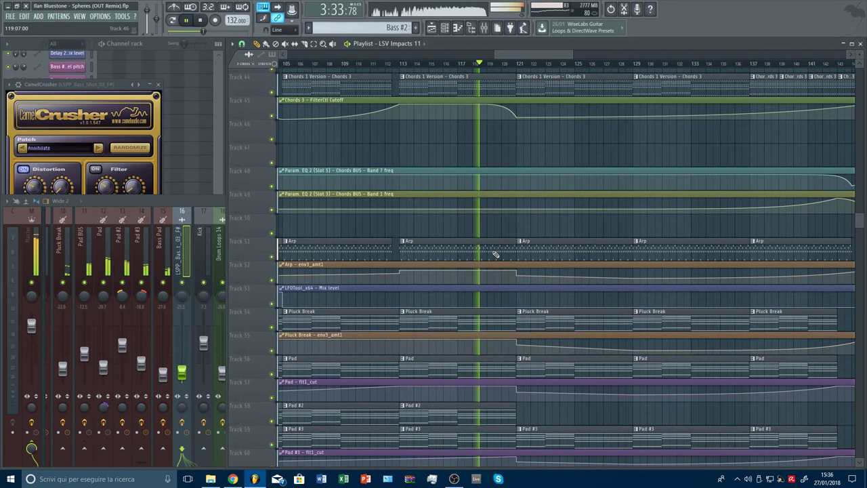
- Reshape the LFOTool_x64 Mix level automation on track 53 with a point of about 59% at bar 117
scroll(459, 280, "down", 1)
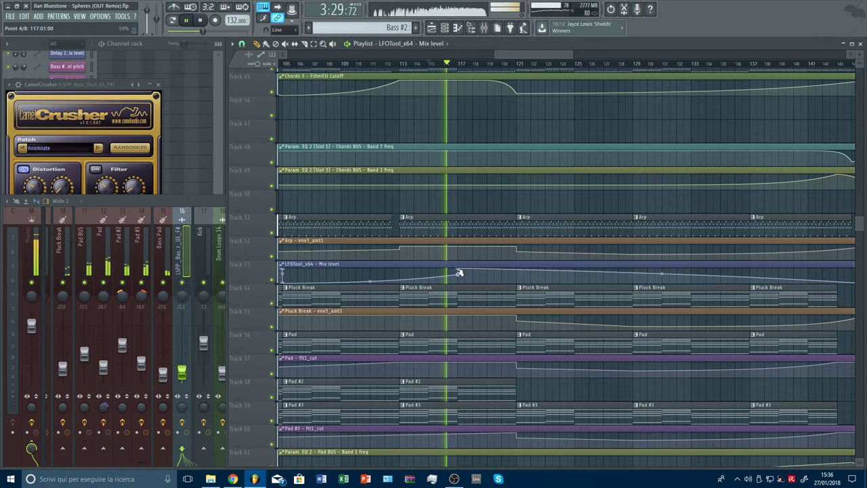
right_click(459, 273)
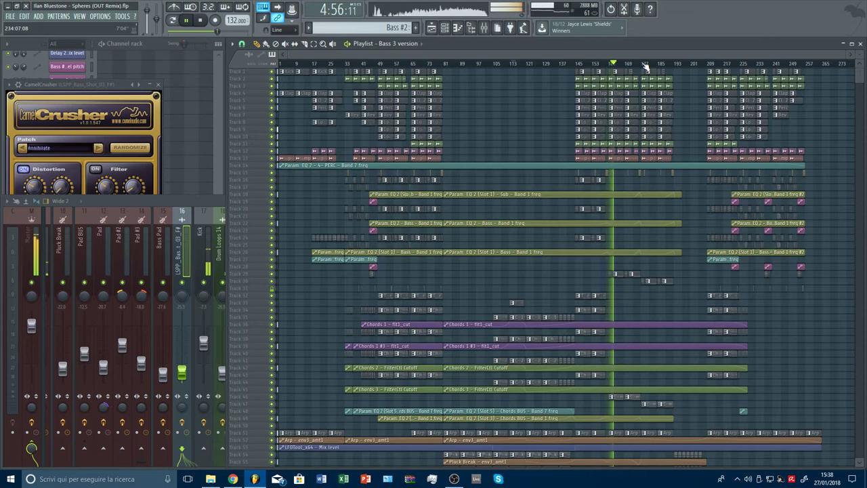
- Close the CamelCrusher window and review the second half of the arrangement in the playlist
left_click(158, 84)
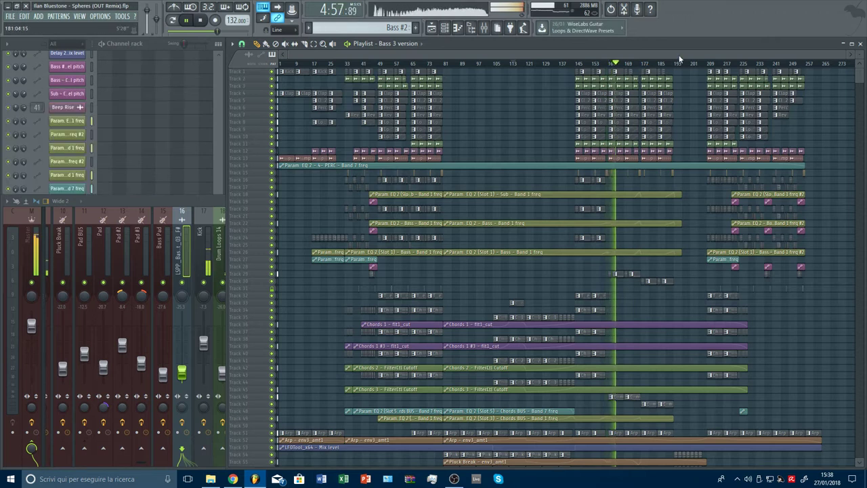
left_click_drag(679, 56, 736, 59)
scroll(765, 63, "up", 3)
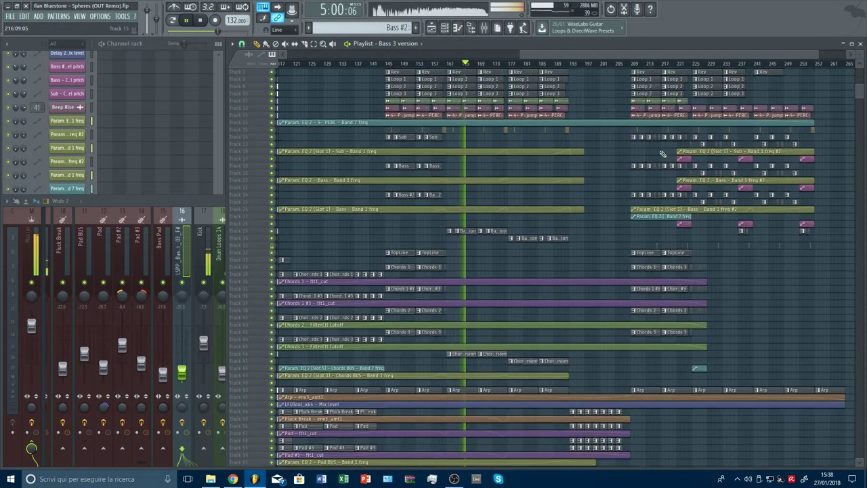
scroll(516, 240, "down", 5)
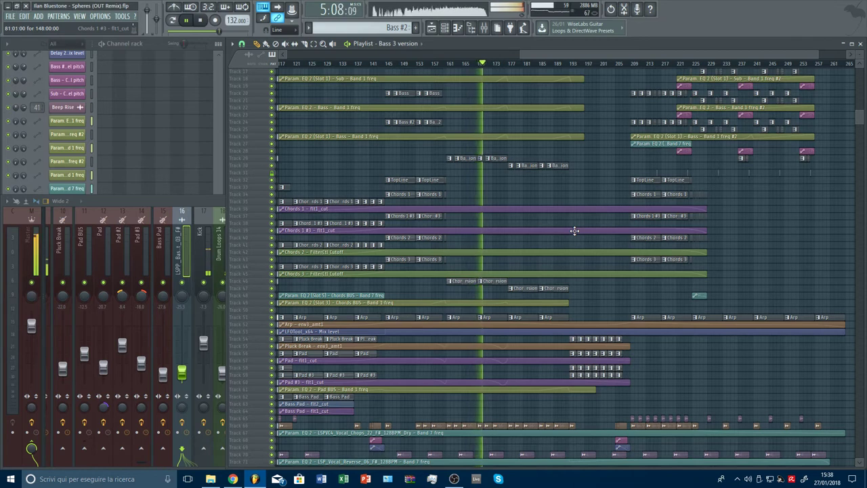
- Load Fruity Limiter into effect slot 8 of the Master track, inspect its waveform display and close its window
left_click(89, 248)
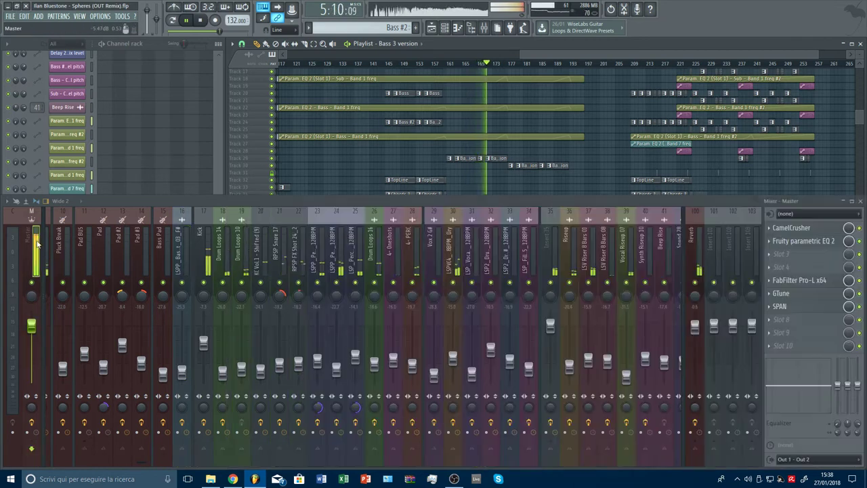
left_click(780, 328)
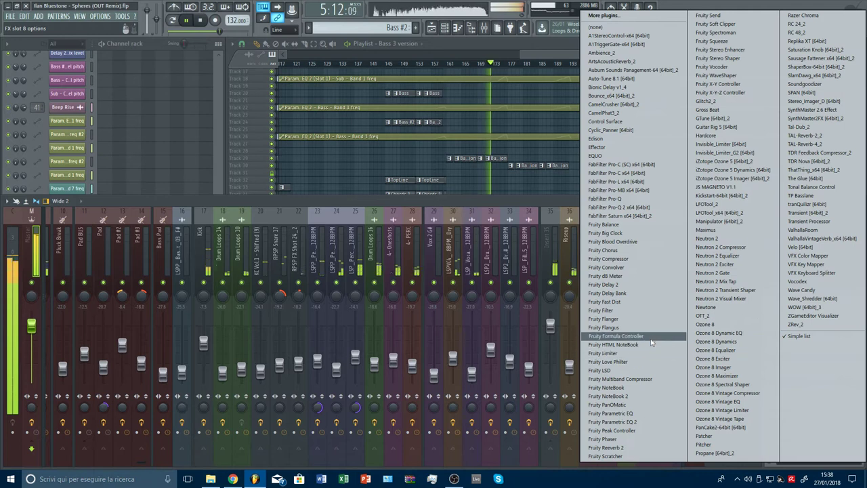
left_click(634, 339)
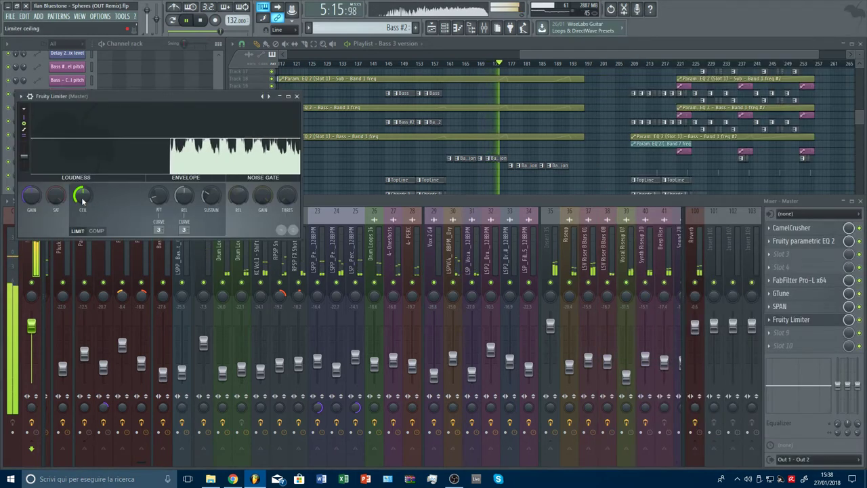
left_click(297, 96)
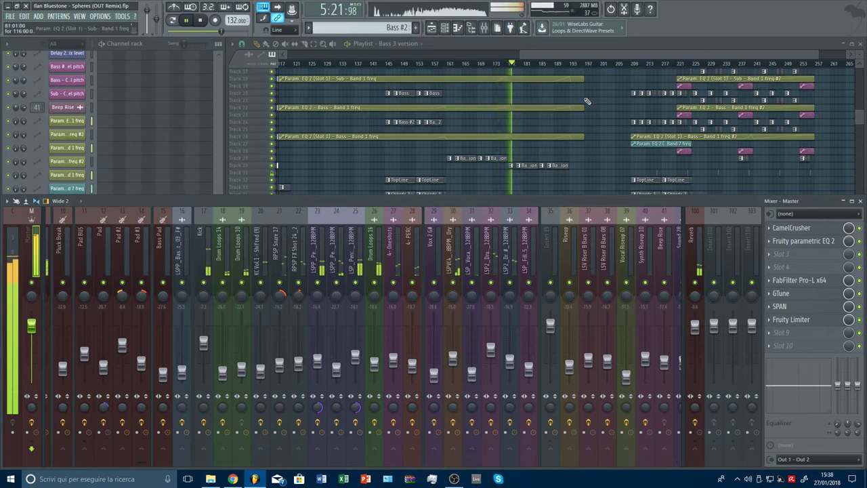
- Remove Fruity Limiter from effect slot 8 of the Master track and return to the playlist
left_click(770, 320)
mouse_move(779, 272)
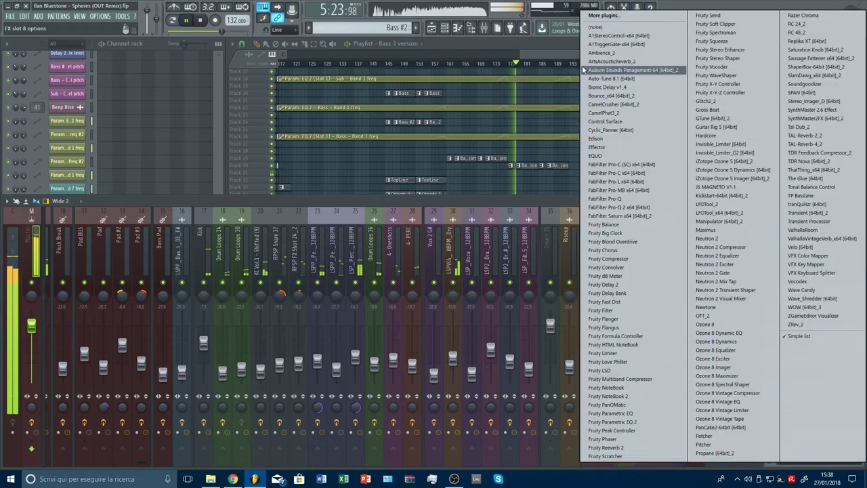
left_click(590, 27)
left_click(566, 46)
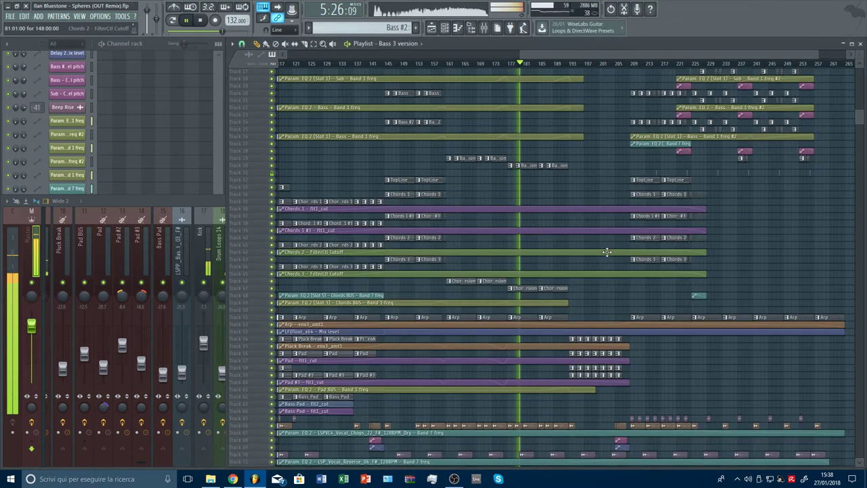
- Examine the remix's arrangement from the drum tracks down to the effects tracks while the second half plays
scroll(612, 154, "up", 1)
scroll(612, 154, "up", 2)
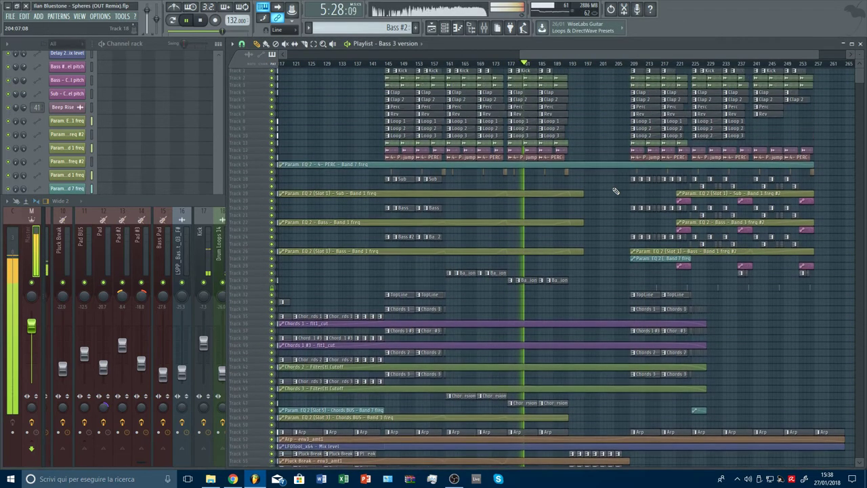
scroll(775, 325, "down", 3)
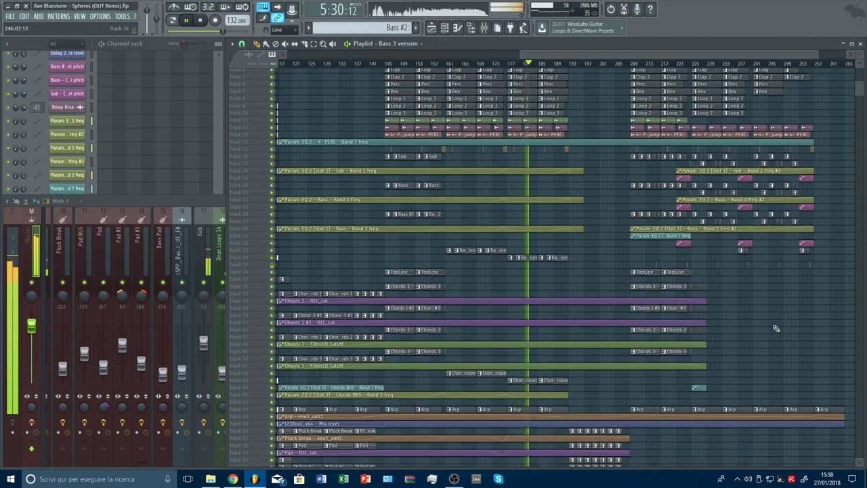
scroll(777, 314, "down", 1)
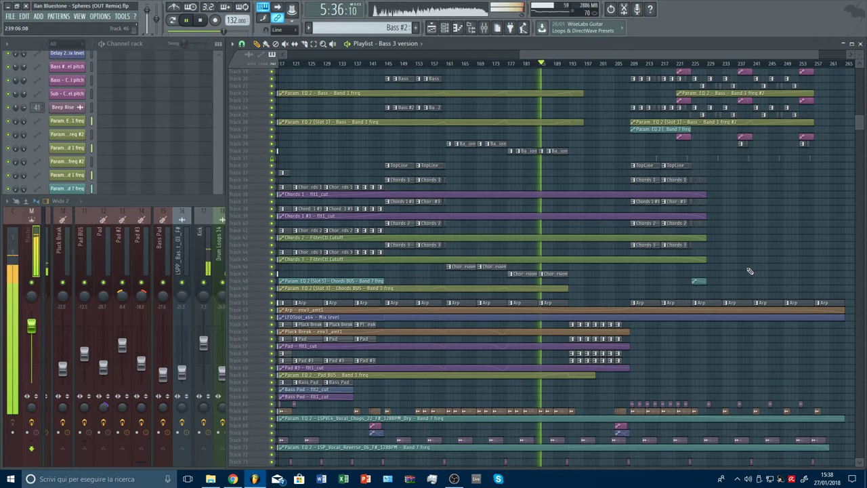
scroll(755, 269, "up", 1)
scroll(757, 268, "up", 3)
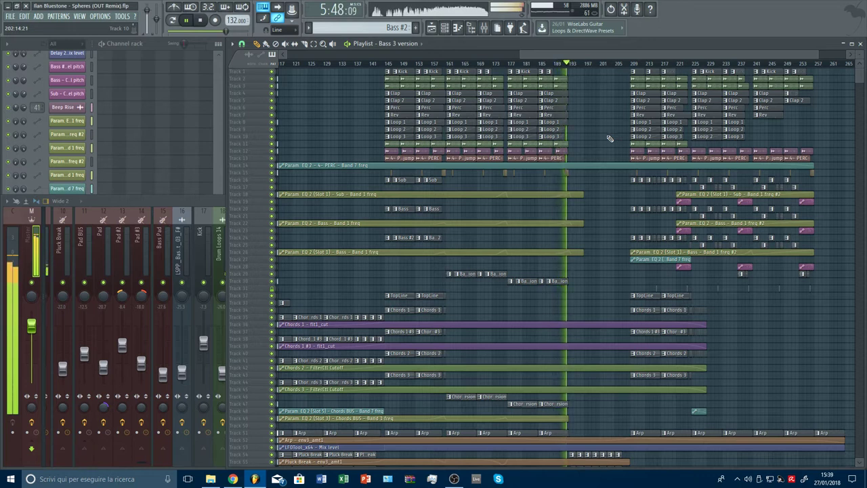
scroll(474, 177, "down", 5)
scroll(486, 182, "down", 12)
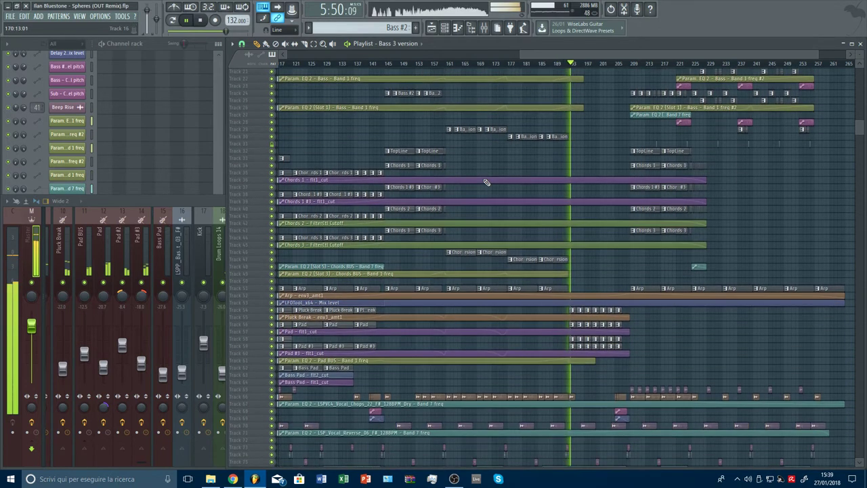
scroll(486, 181, "down", 1)
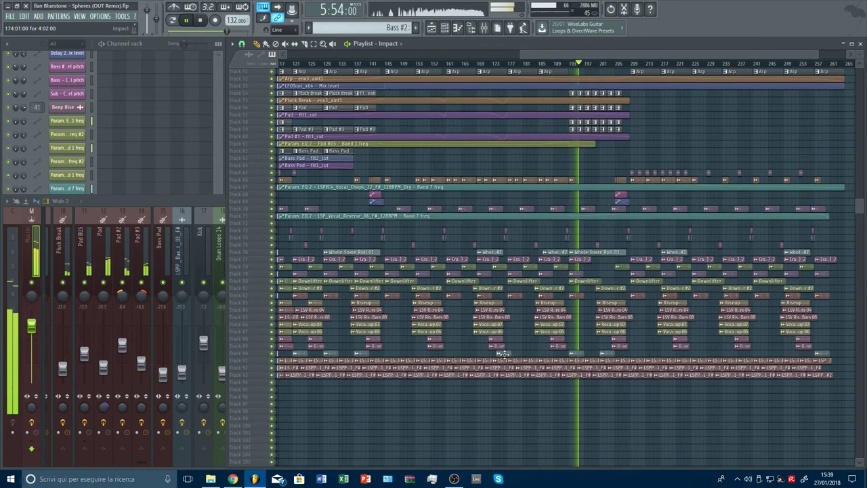
- Review the arrangement up to the drum tracks and check the final Pluck Break, Pad #3 and Pad automation points at bar 209
scroll(489, 284, "up", 12)
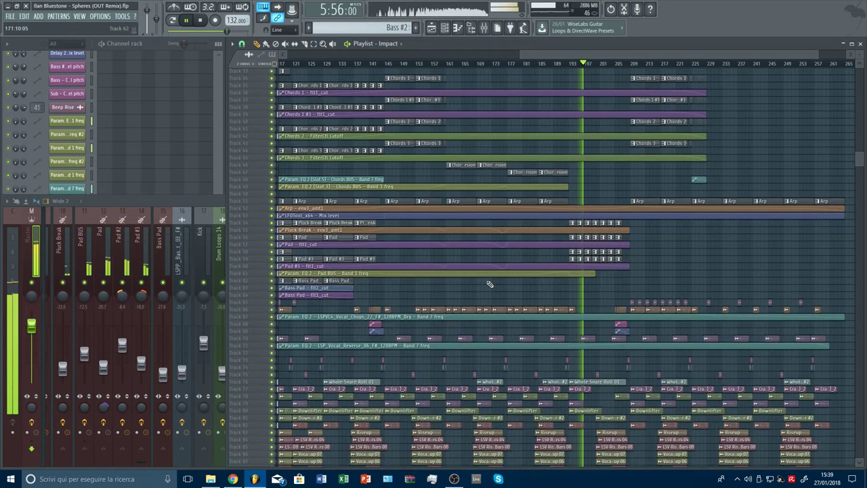
scroll(490, 283, "up", 5)
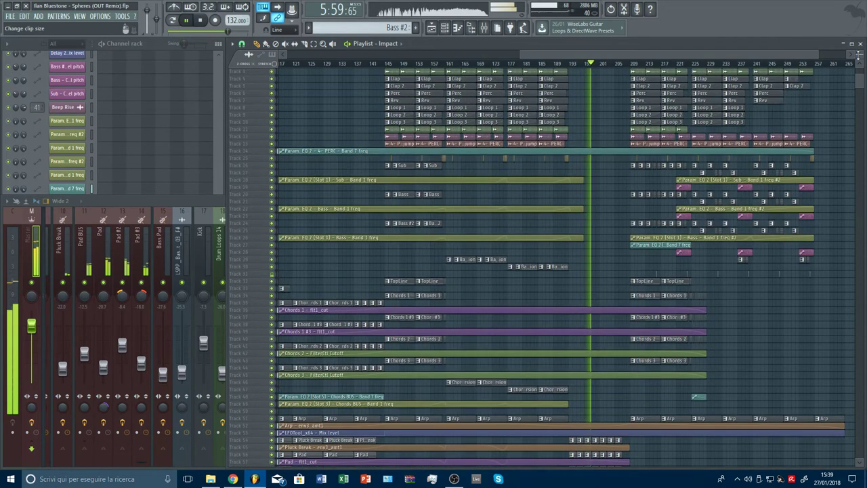
scroll(490, 86, "up", 5)
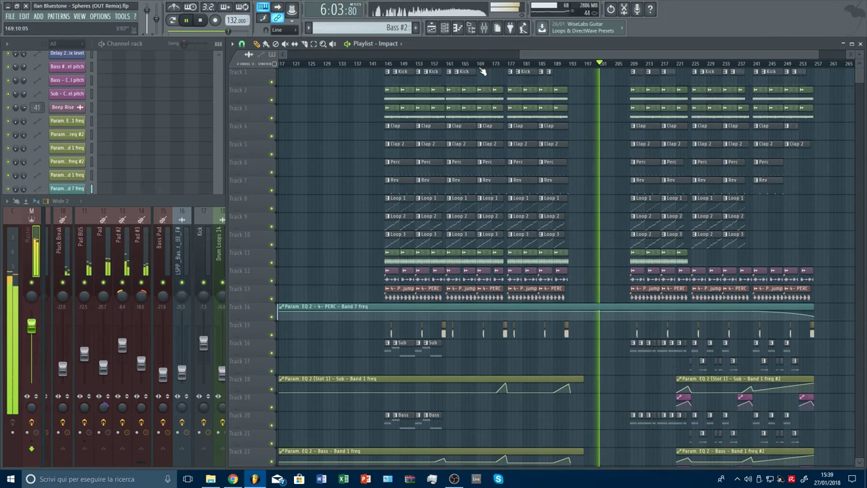
scroll(599, 121, "down", 12)
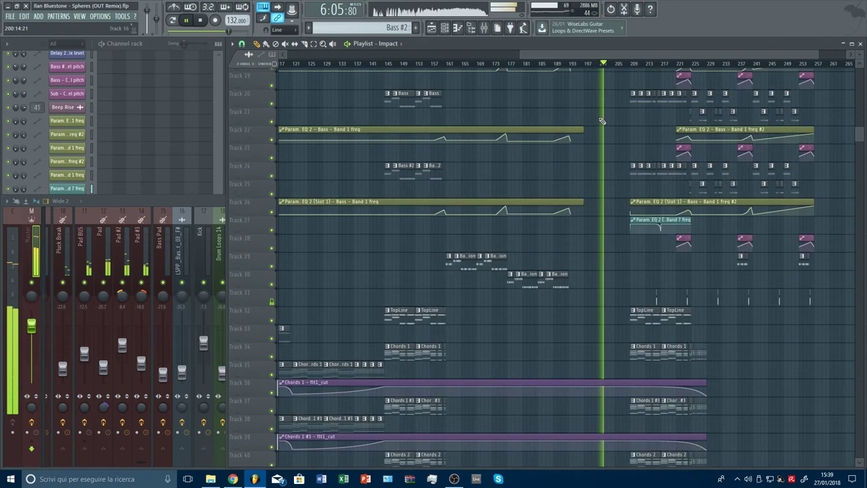
scroll(600, 121, "down", 2)
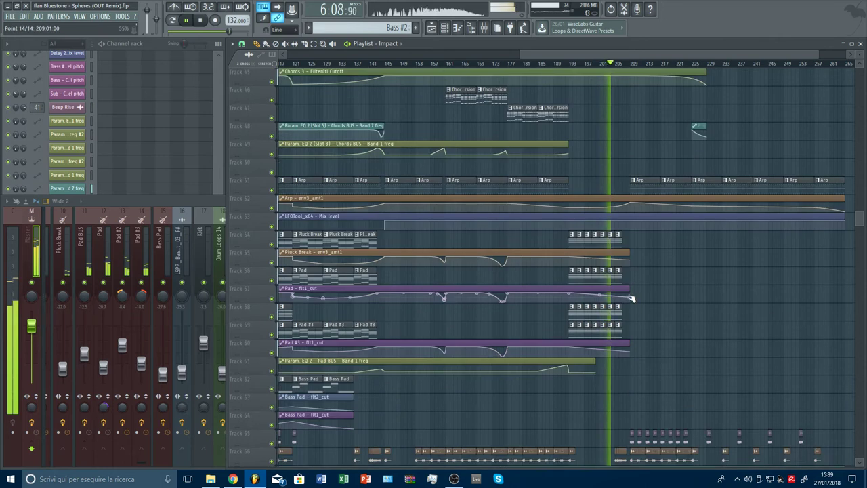
left_click(631, 263)
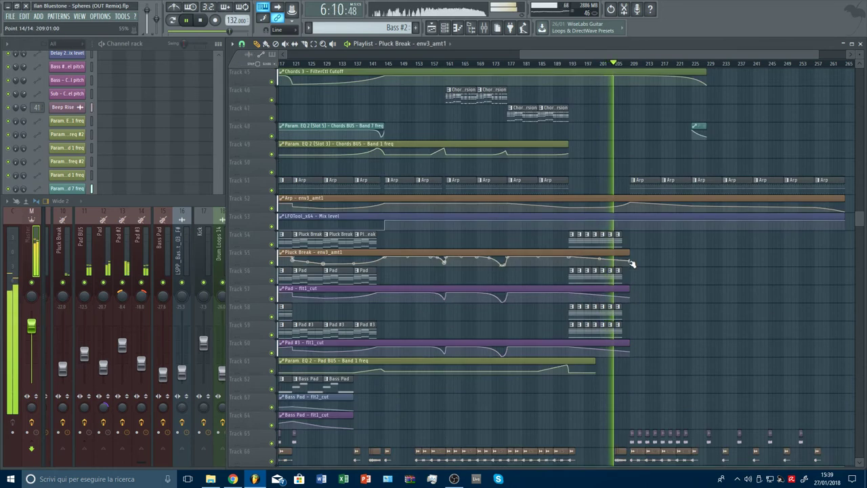
left_click(631, 352)
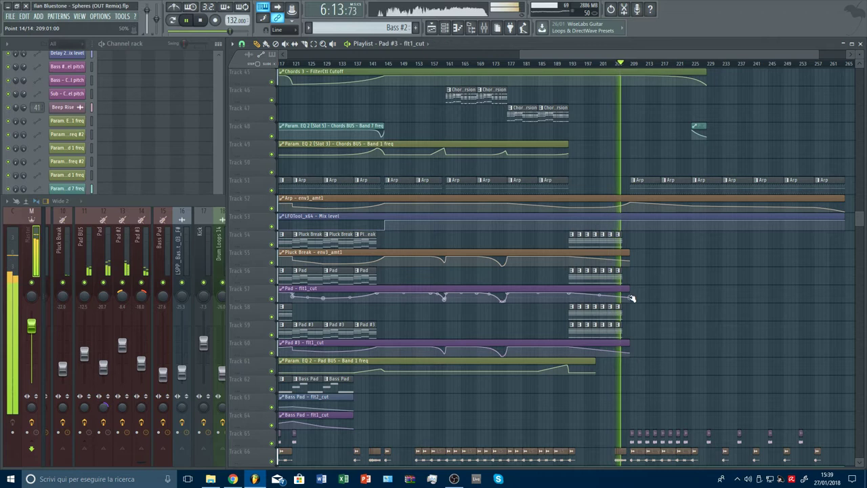
left_click(631, 298)
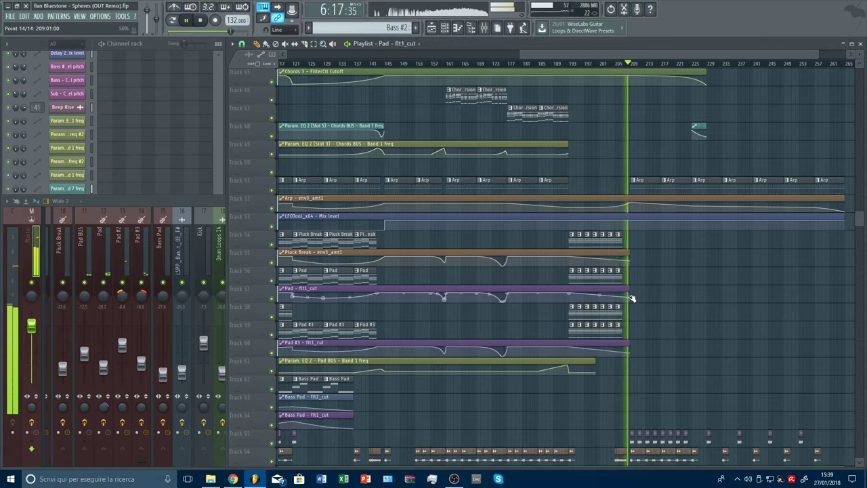
- Inspect the channel settings of the LSPVC4_Vocal_Chops_22 clip around bar 213 and close its window
scroll(688, 315, "down", 3)
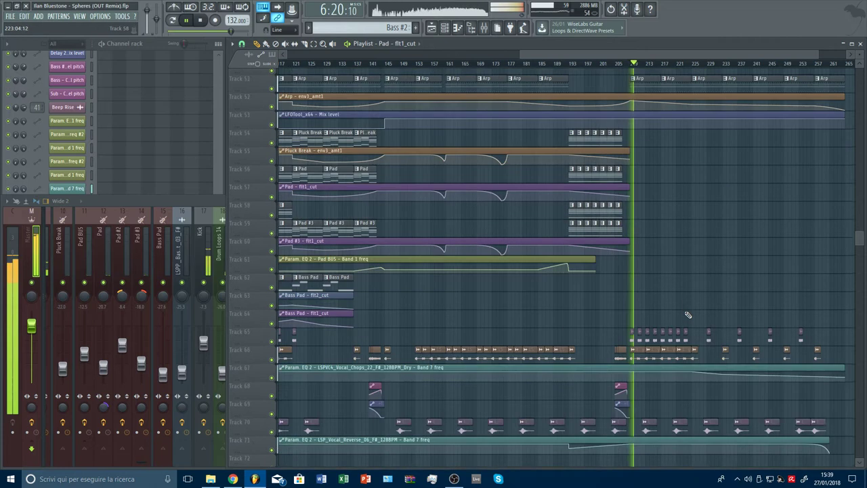
scroll(688, 315, "down", 4)
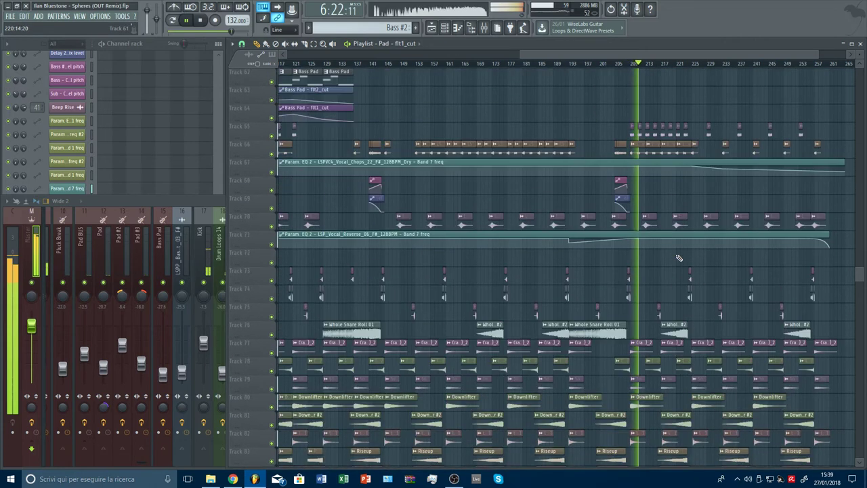
scroll(663, 69, "up", 3)
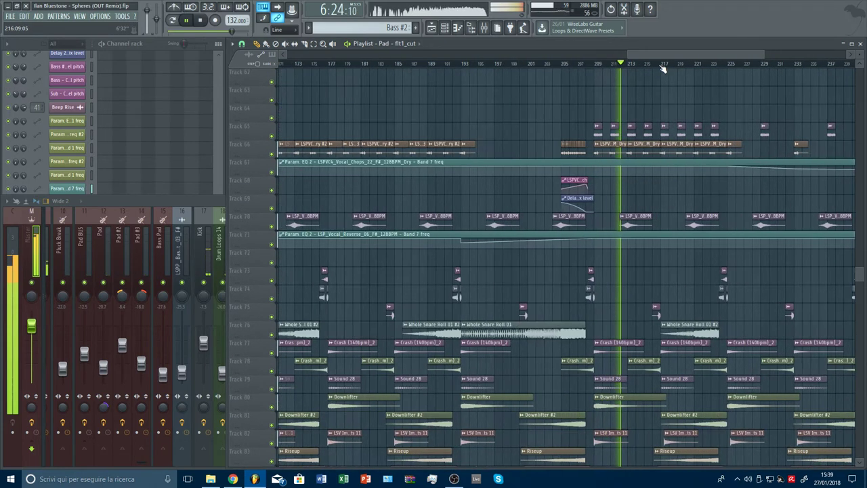
scroll(664, 69, "up", 3)
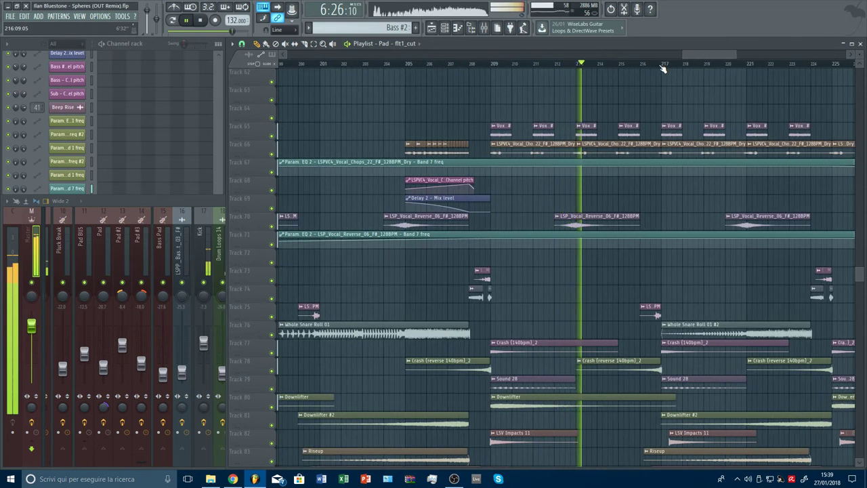
double_click(610, 150)
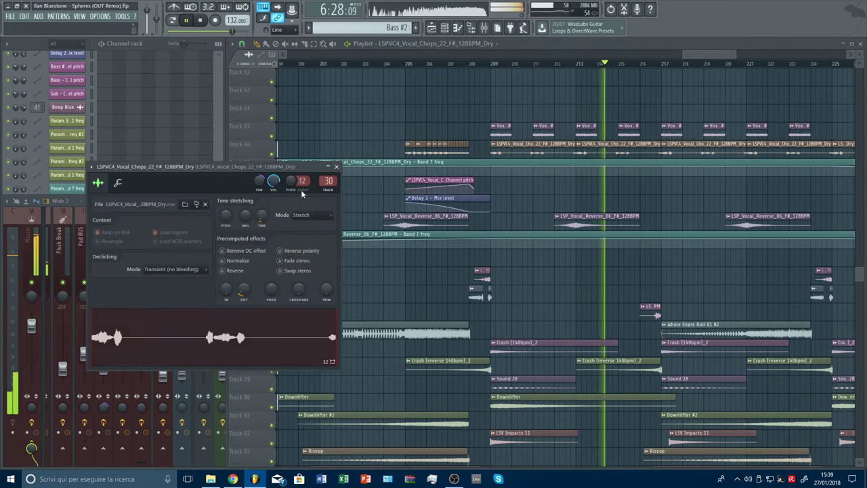
left_click(336, 166)
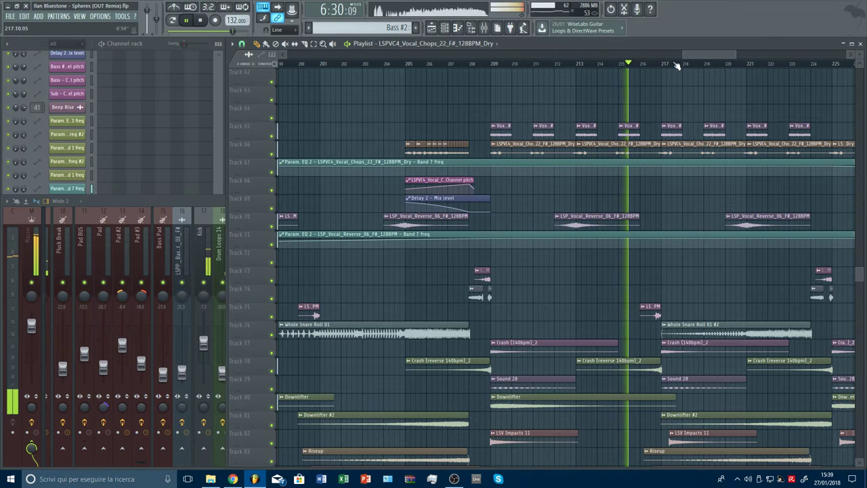
- Shorten the four LSPVC4_Vocal_Chops_22 clips starting at bars 209, 213, 217 and 221 to about one and a half bars each
scroll(677, 66, "down", 4)
scroll(680, 213, "up", 4)
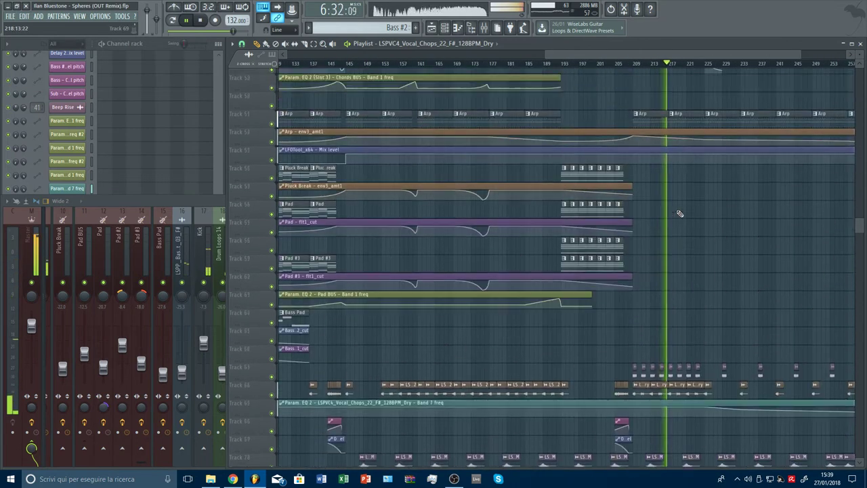
scroll(679, 214, "up", 6)
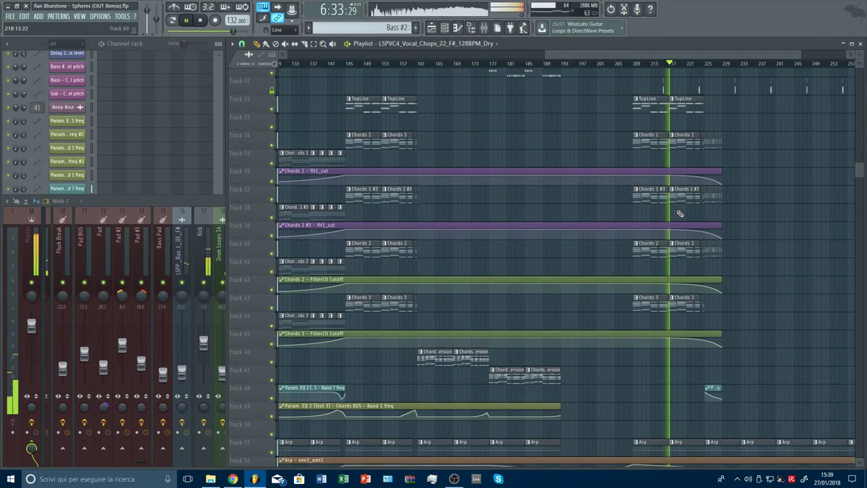
scroll(680, 214, "down", 8)
scroll(669, 211, "up", 4)
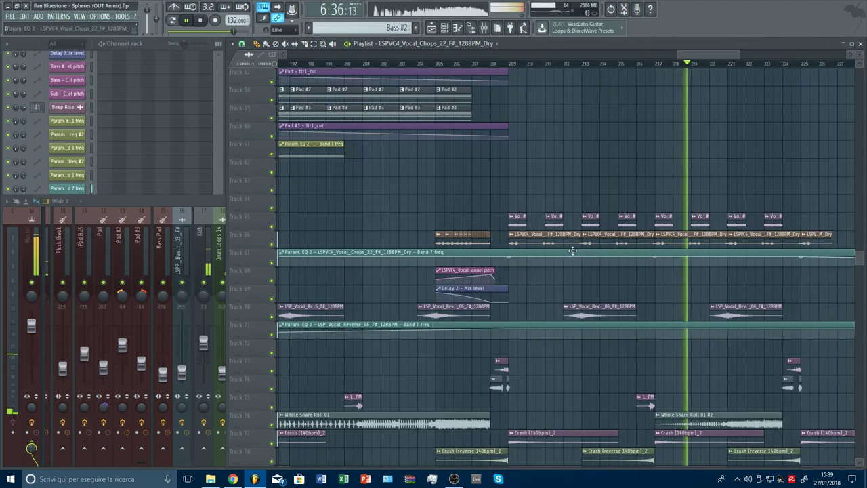
left_click_drag(578, 242, 535, 234)
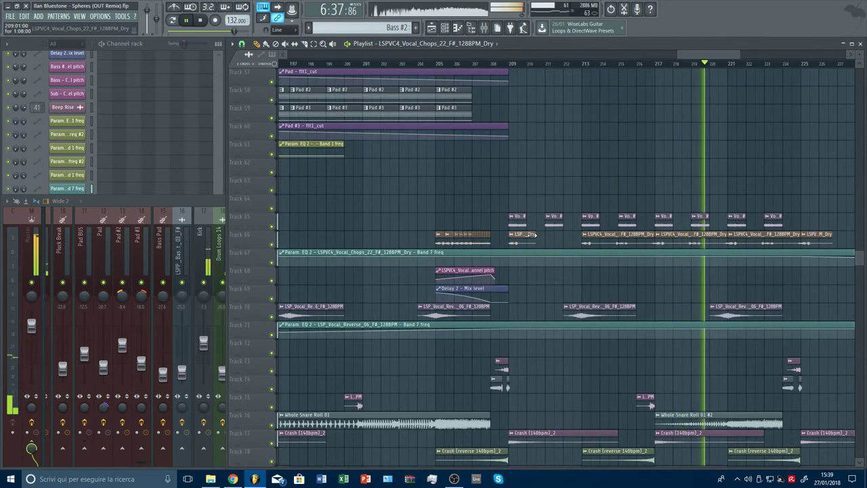
left_click_drag(652, 236, 608, 237)
left_click_drag(727, 243, 681, 237)
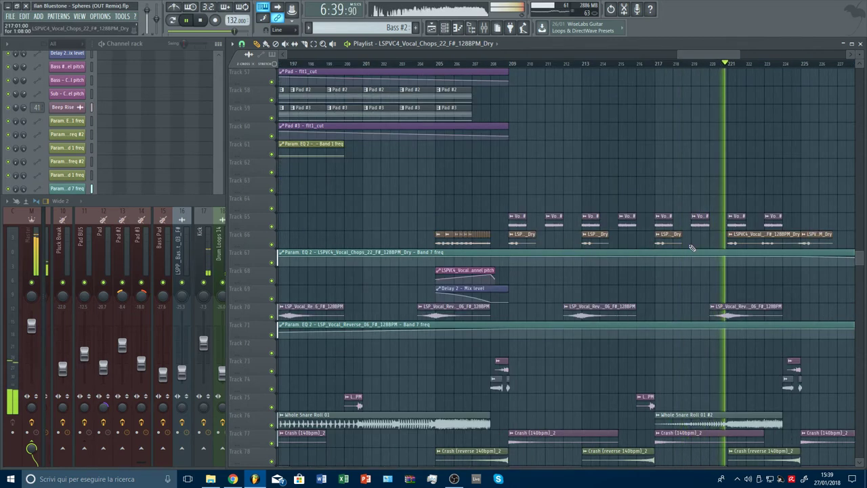
left_click_drag(801, 243, 754, 237)
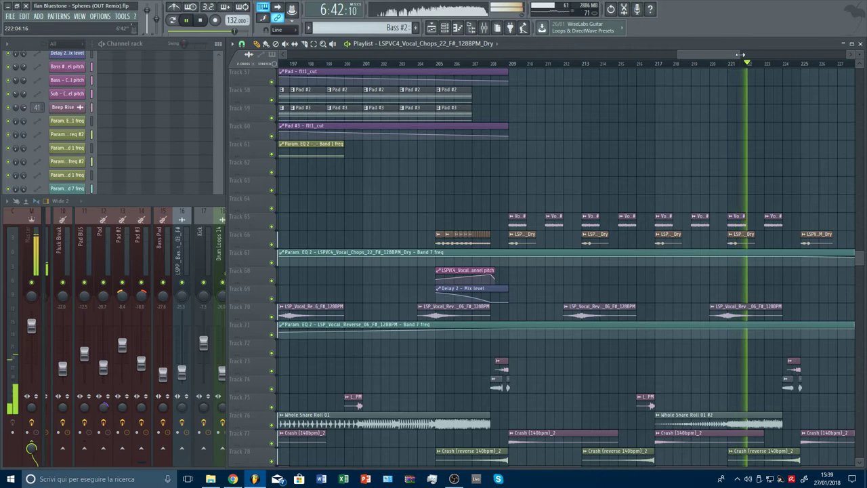
- Examine the chord, arp, pad and vocal tracks around the final drop, replaying the passage from about bar 223
scroll(759, 64, "down", 6)
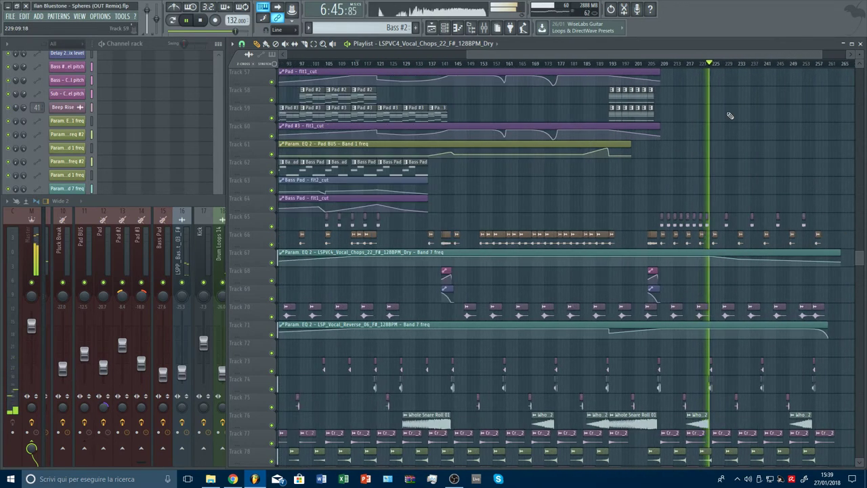
scroll(792, 152, "up", 9)
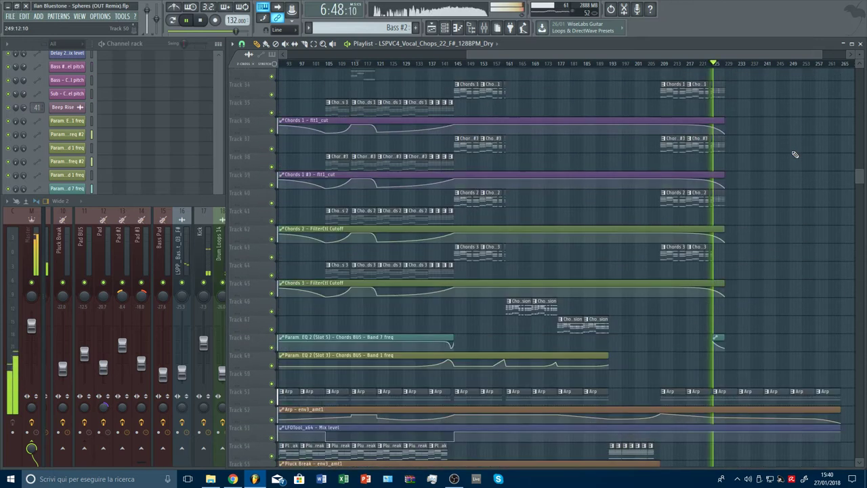
scroll(795, 155, "up", 2)
scroll(795, 155, "up", 4)
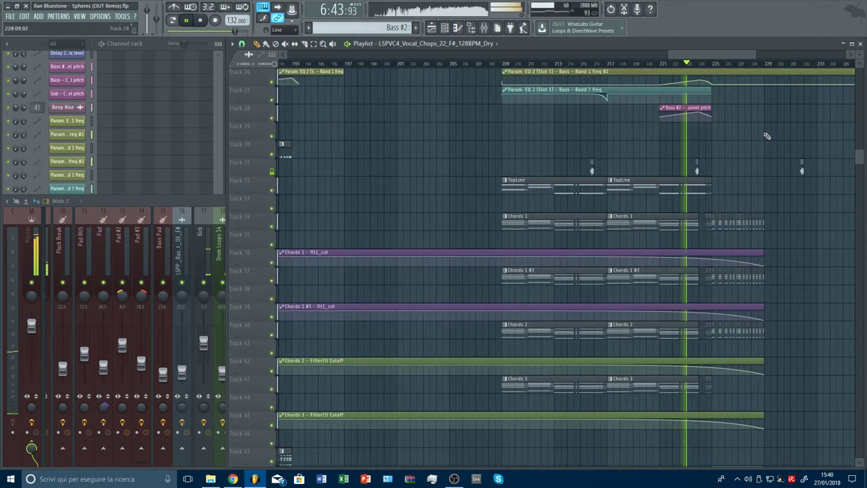
scroll(792, 252, "down", 7)
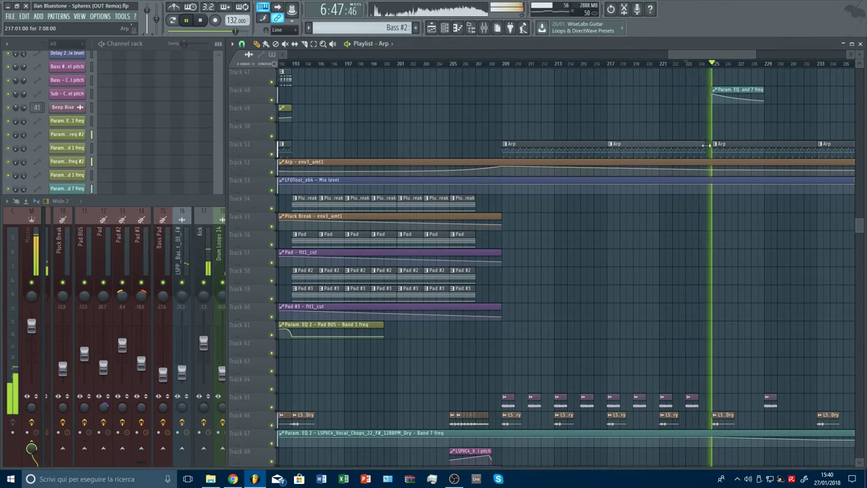
left_click(693, 63)
scroll(694, 64, "down", 2)
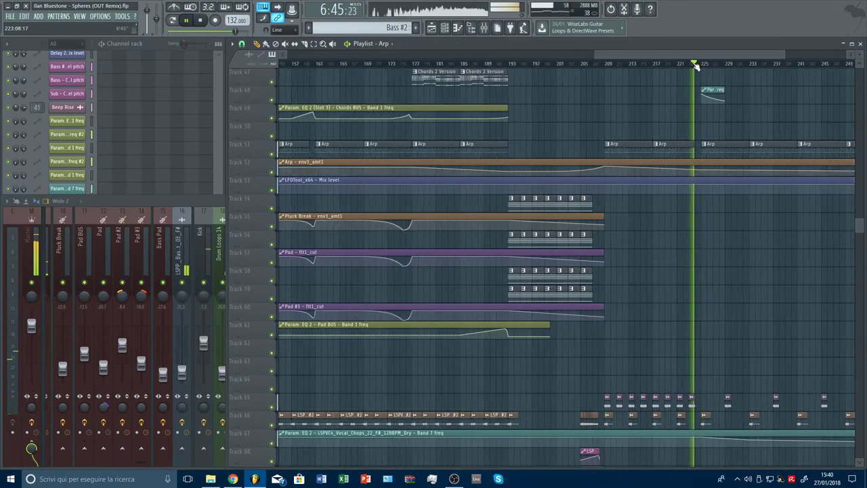
scroll(711, 66, "down", 3)
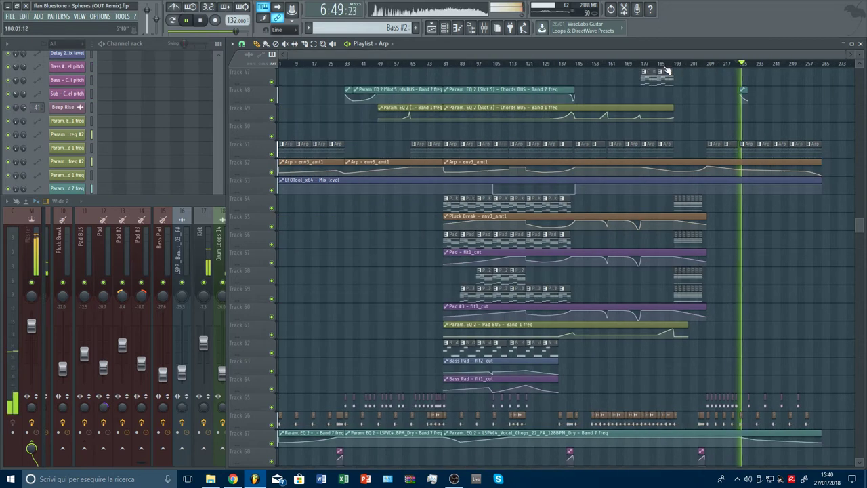
scroll(648, 68, "up", 3)
scroll(649, 106, "up", 3)
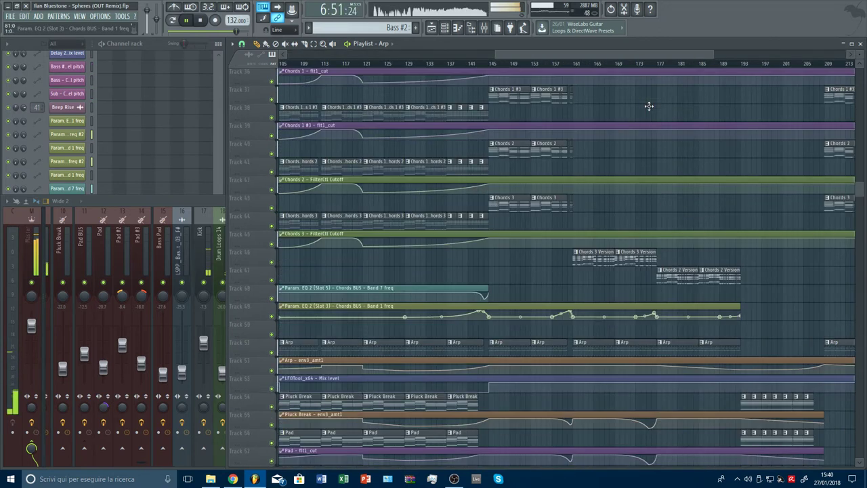
- Delete the Drum Loops 16, Loop 3, Loop 2, Loop 1, Rev and Perc clips in the section starting at bar 169
scroll(649, 106, "up", 6)
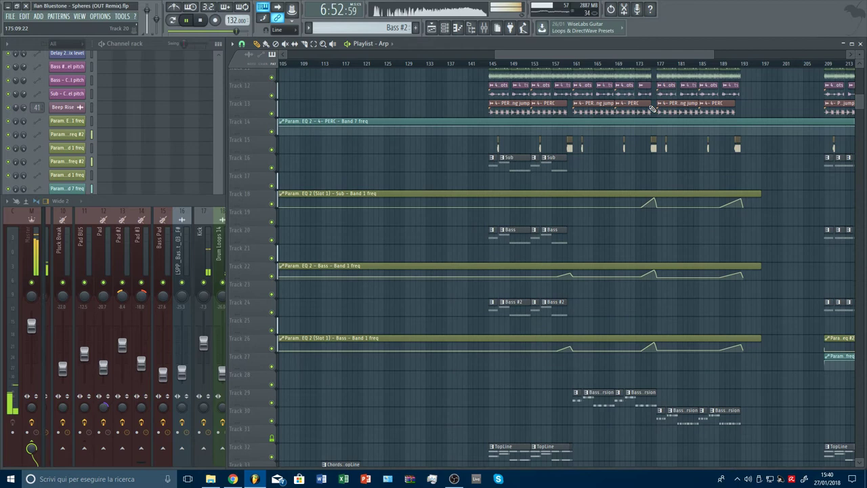
scroll(652, 108, "up", 3)
left_click(610, 65)
scroll(649, 245, "up", 3)
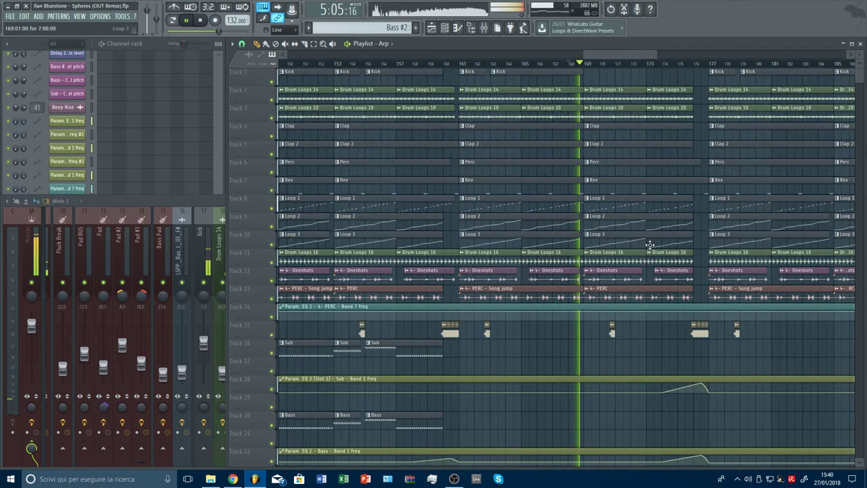
right_click(678, 262)
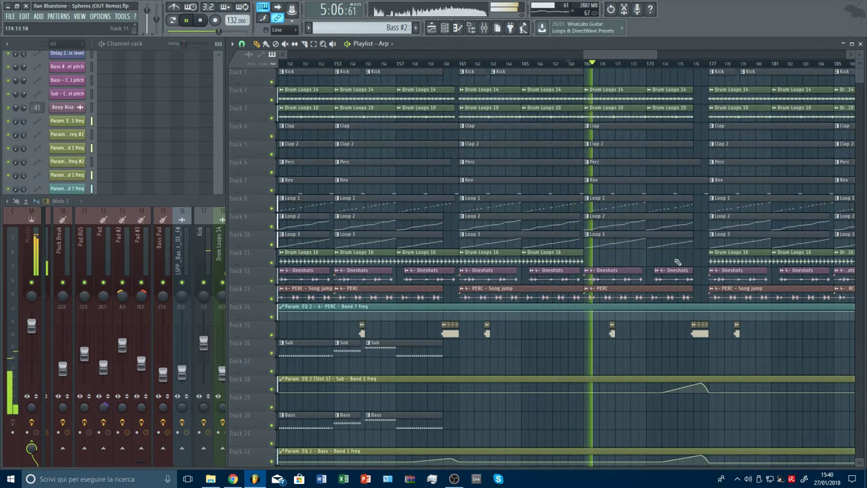
right_click(676, 240)
right_click(674, 221)
right_click(673, 204)
right_click(669, 191)
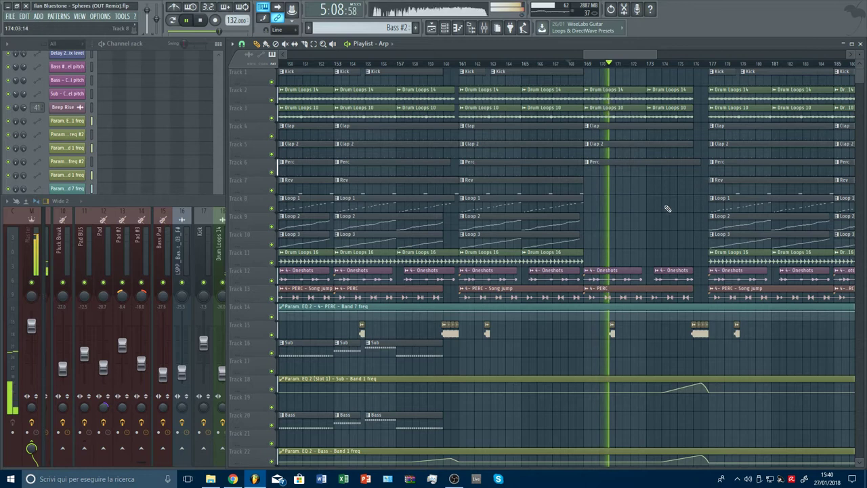
right_click(694, 168)
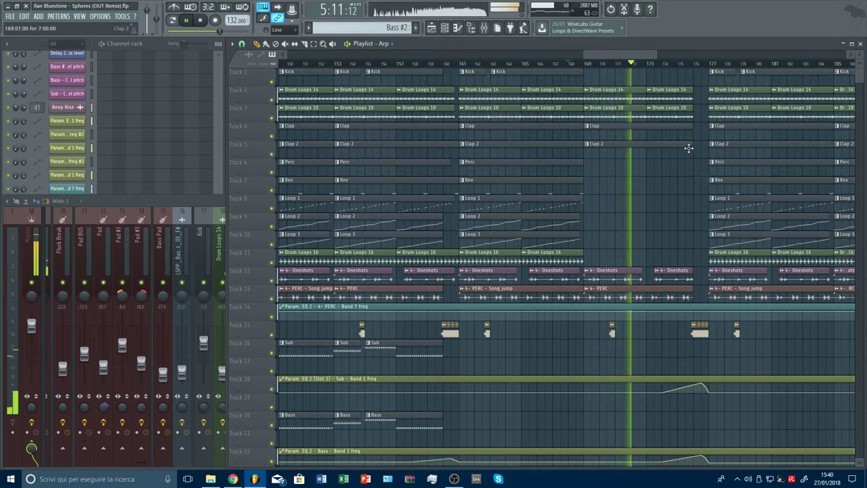
- Trim the Clap 2, Clap and 4- PERC clips starting at bar 169 to end at bar 173, and delete the 4- Oneshots clip after it
left_click_drag(692, 146, 646, 146)
left_click_drag(692, 128, 649, 130)
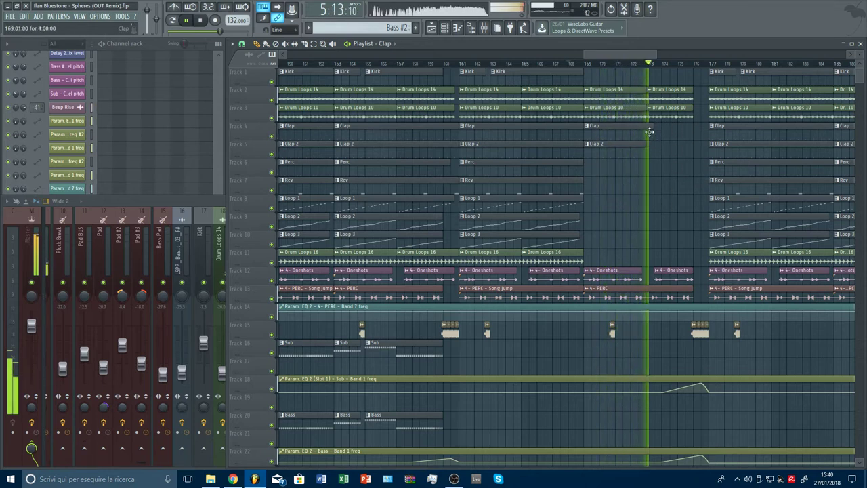
right_click(682, 279)
left_click_drag(691, 289, 648, 288)
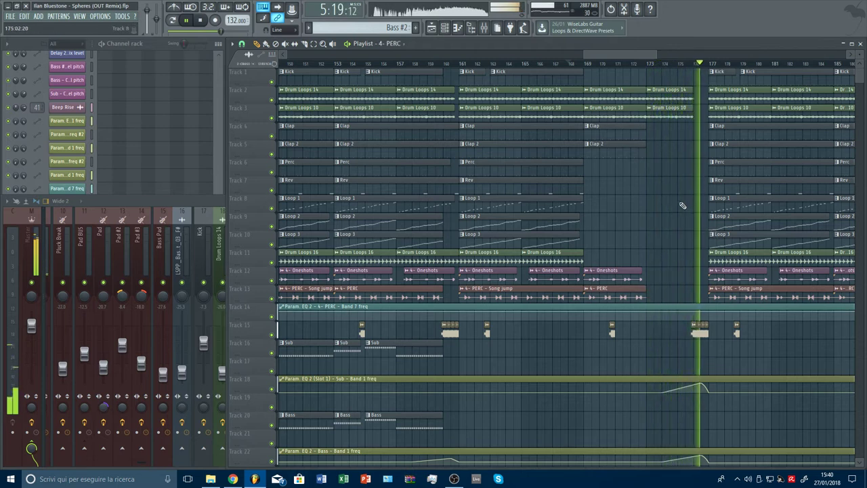
- Round off the fall after the peak before bar 177 in the Chords BUS Band 1 freq automation and replay the transition
scroll(653, 65, "down", 3)
scroll(652, 277, "down", 4)
scroll(650, 278, "down", 12)
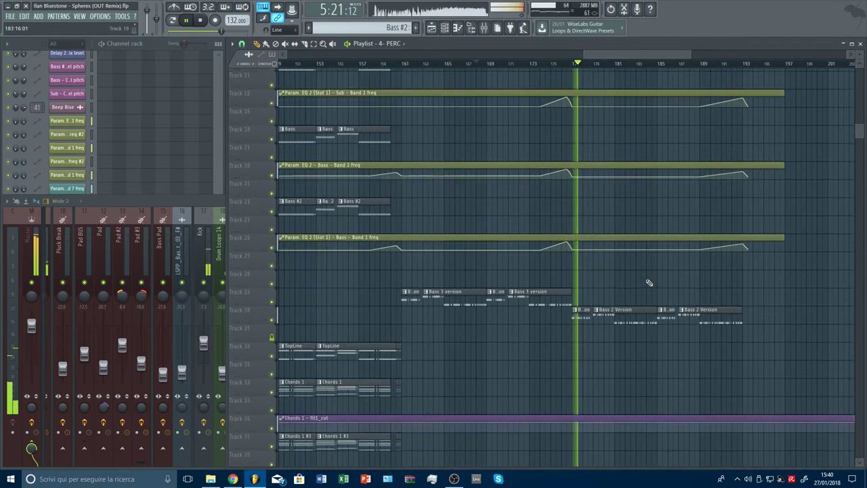
scroll(596, 266, "down", 1)
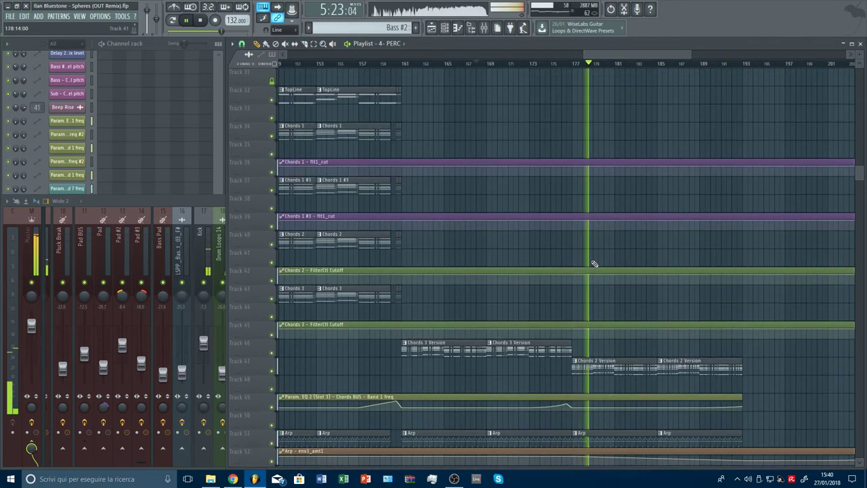
left_click(555, 65)
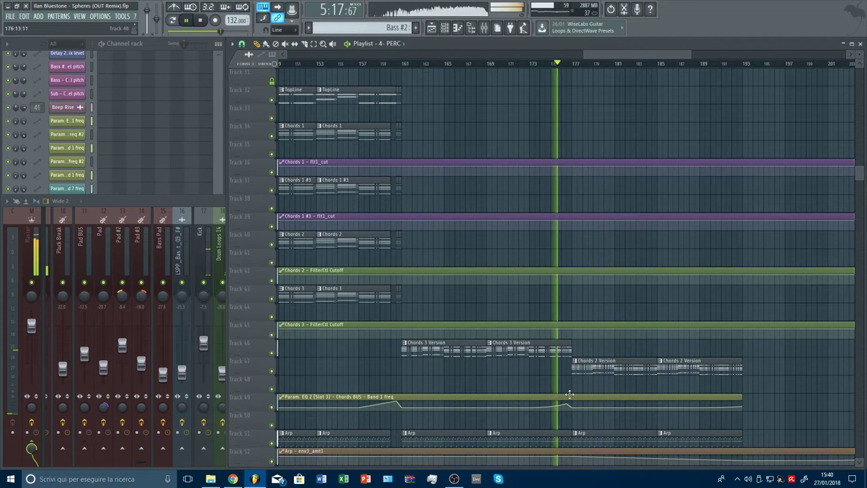
left_click(568, 405)
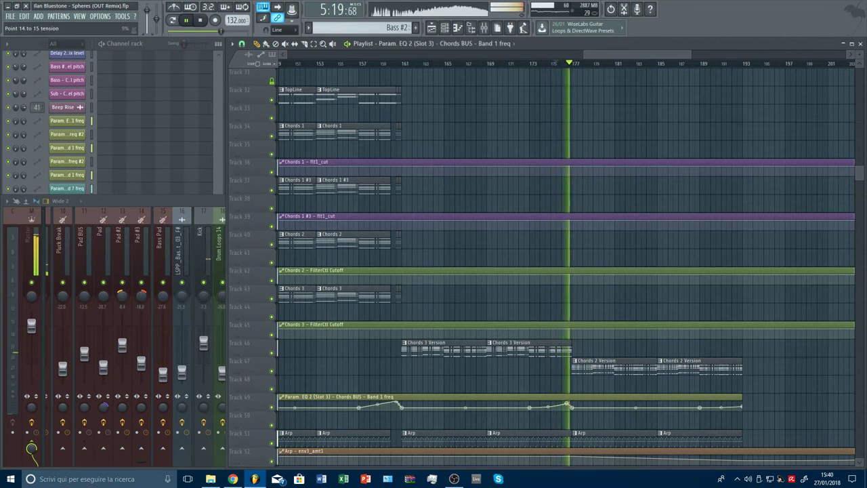
left_click(555, 65)
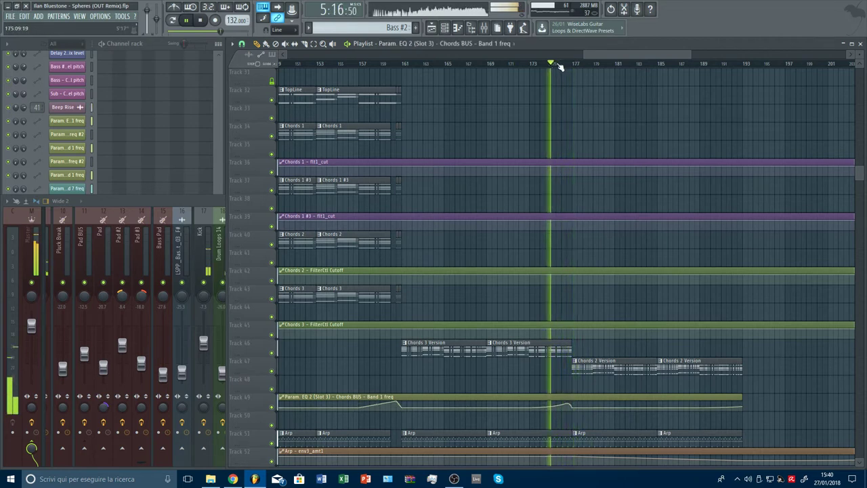
left_click(562, 64)
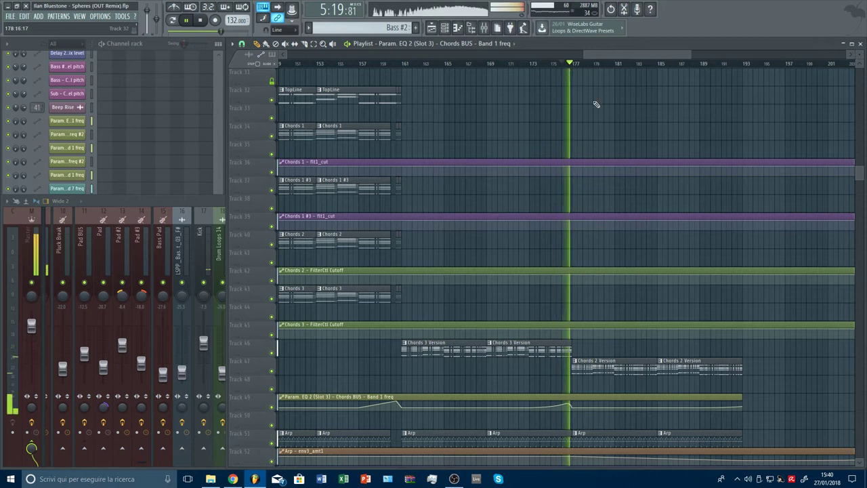
- Remove the Arp clip starting at bar 169, audition the section without it, and place the clip back
scroll(597, 103, "down", 5)
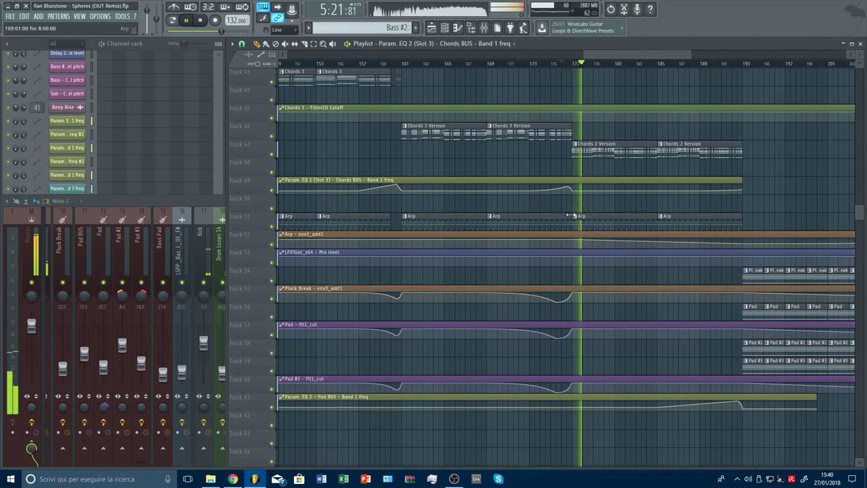
scroll(576, 63, "down", 4)
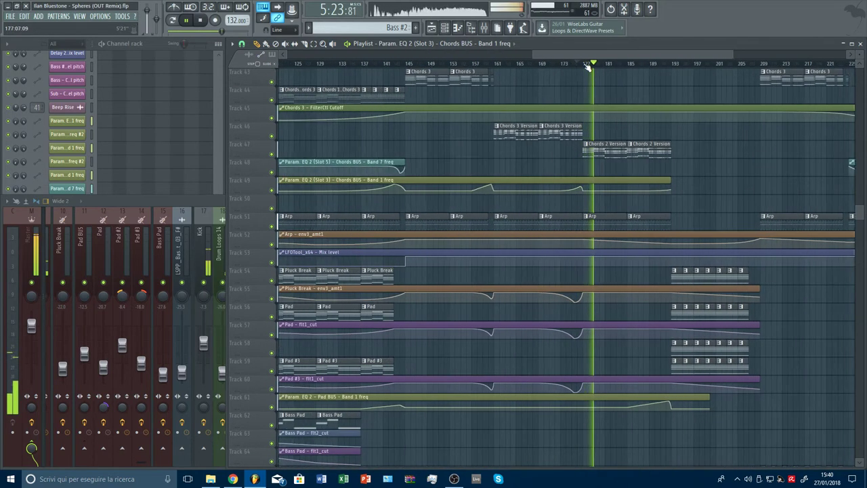
scroll(588, 65, "up", 3)
right_click(559, 225)
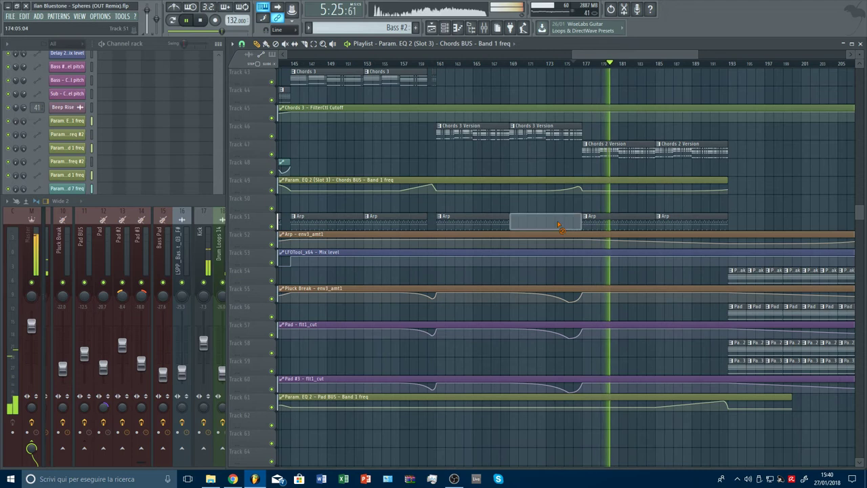
left_click(502, 63)
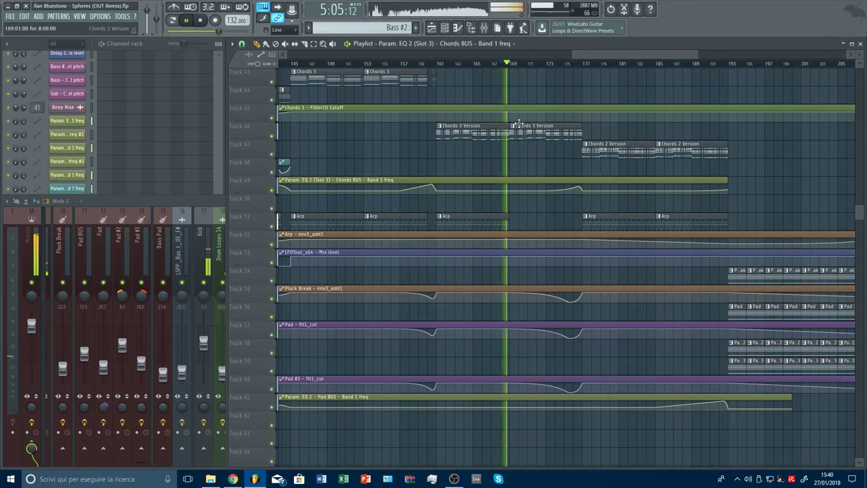
left_click(514, 222)
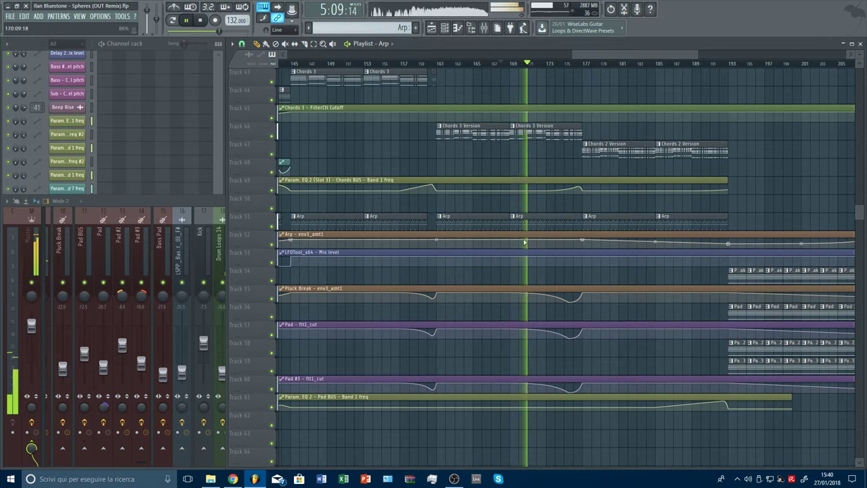
- Add a bar 169 point with bar 177's copied value to the Arp env3_amt1 automation and shape a dip between them
right_click(581, 241)
left_click(608, 384)
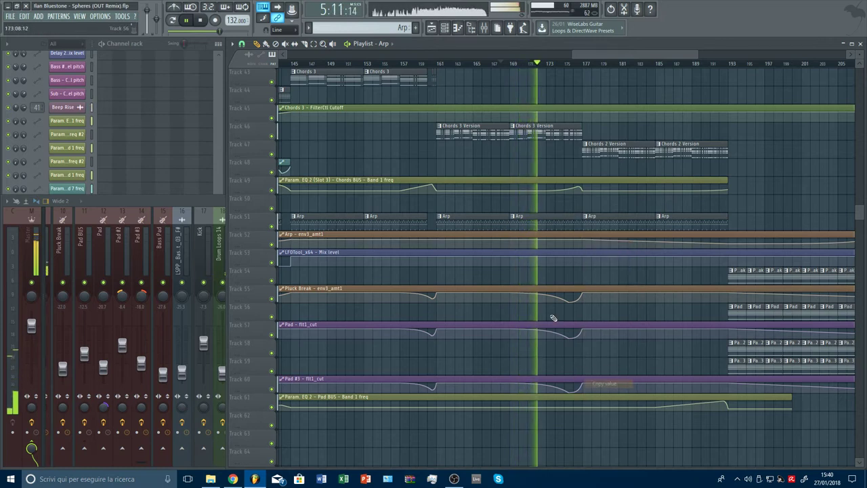
right_click(511, 243)
left_click(539, 395)
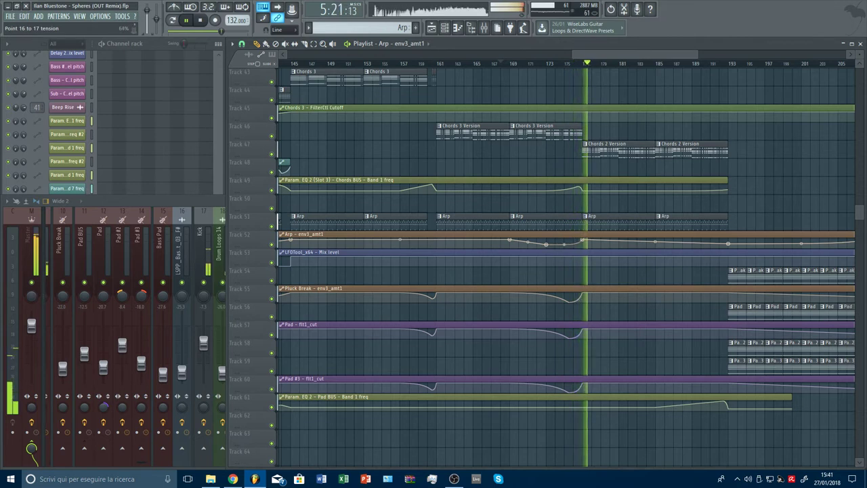
- Trim the end of the Arp clip before bar 177 by about half a bar and replay the transition
scroll(587, 214, "up", 4, "ctrl")
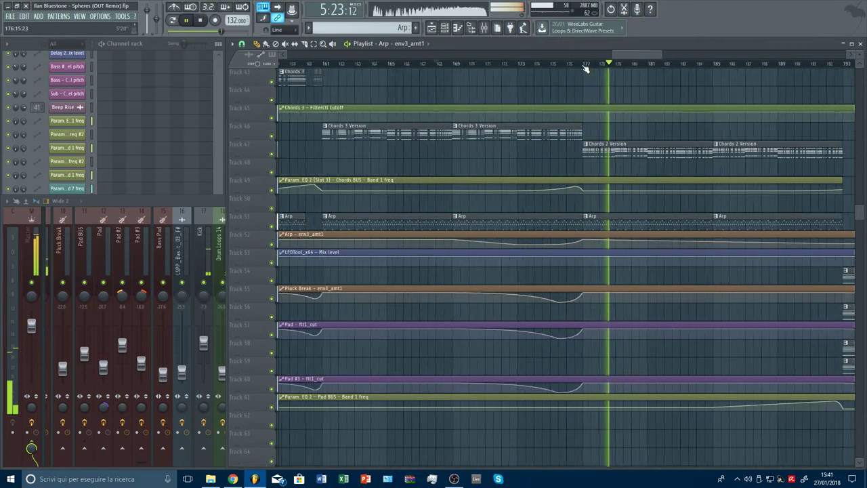
left_click_drag(581, 216, 563, 216)
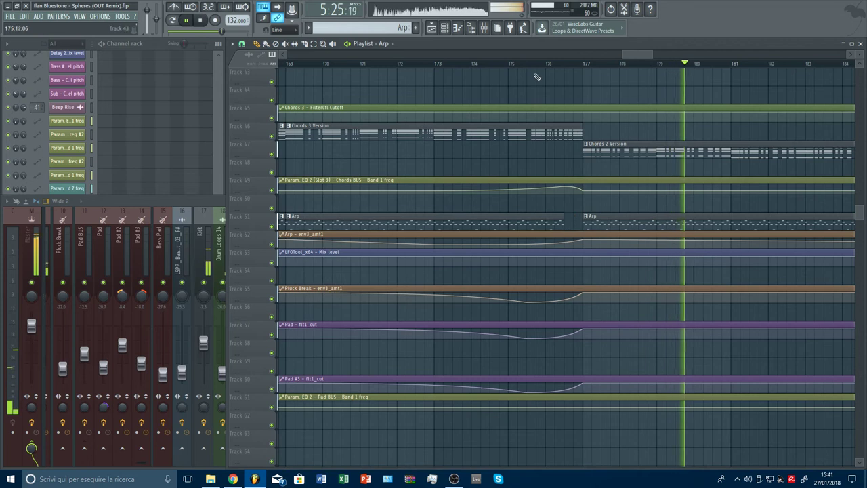
left_click(507, 64)
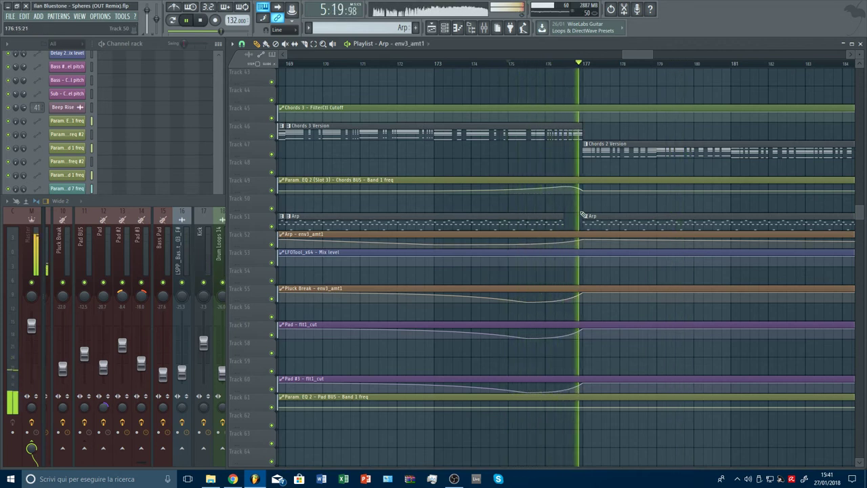
- Round off the fall before bar 177 in the Sub and both Bass Band 1 freq automation clips, and replay it
left_click_drag(860, 212, 859, 44)
scroll(600, 67, "down", 3)
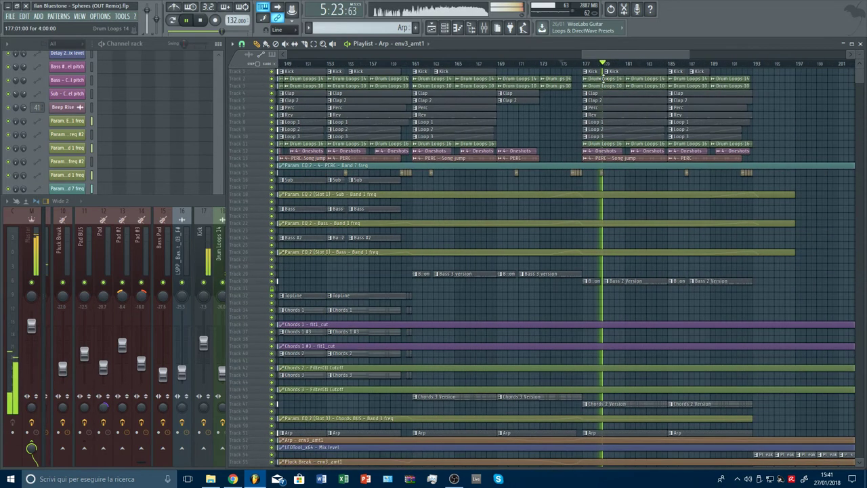
scroll(600, 68, "down", 2)
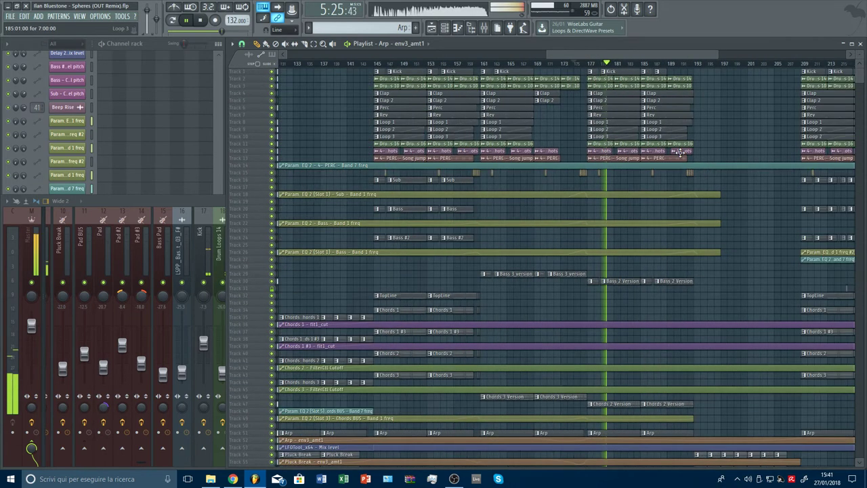
scroll(680, 152, "down", 4)
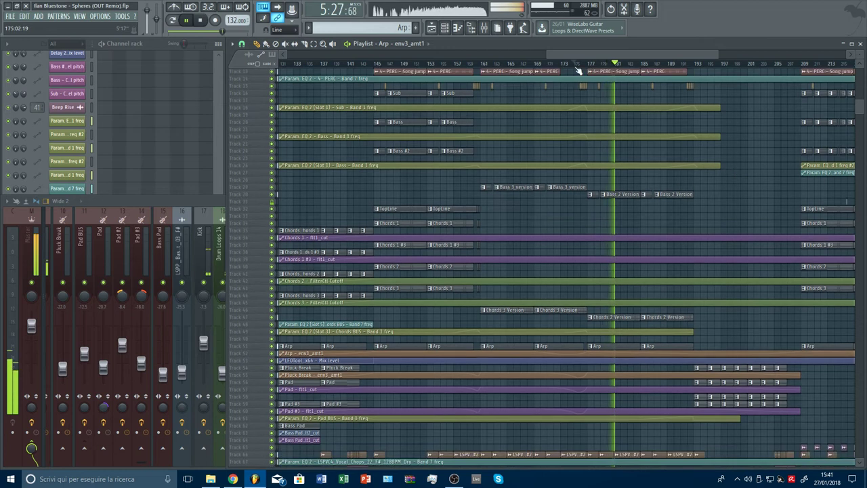
left_click(576, 64)
scroll(580, 65, "up", 4)
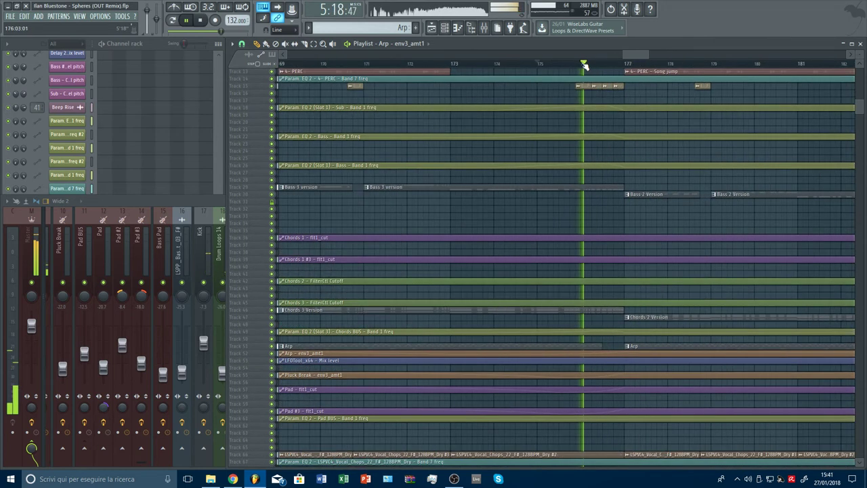
scroll(691, 203, "up", 3)
scroll(684, 203, "down", 2)
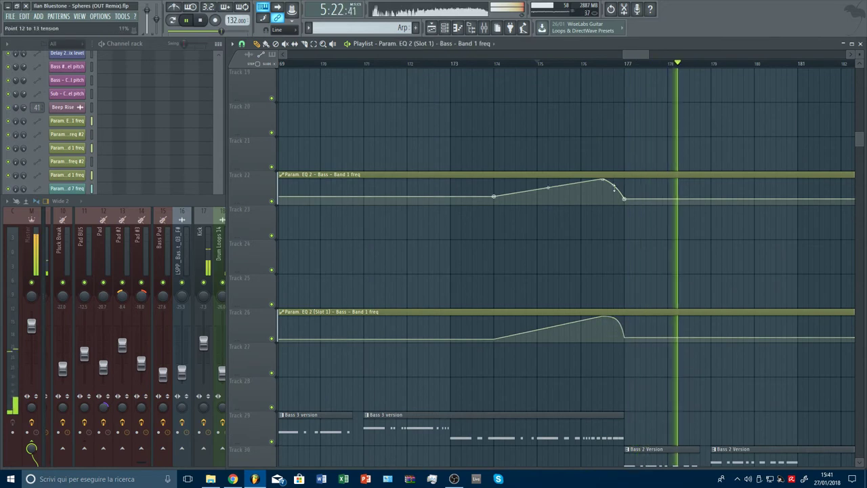
scroll(614, 188, "up", 2)
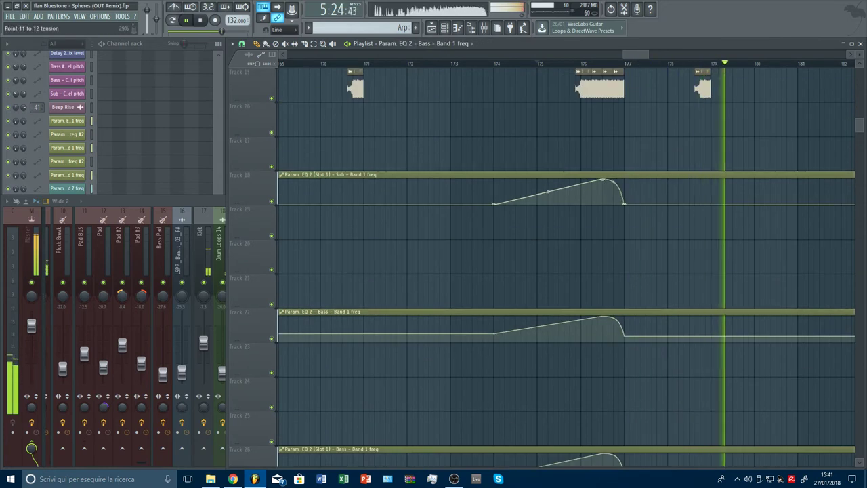
scroll(640, 64, "down", 2)
left_click(604, 64)
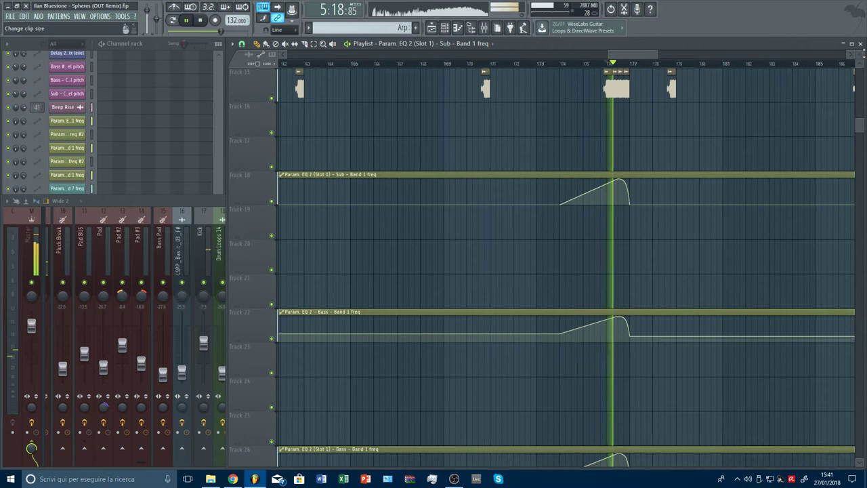
- Examine the whole arrangement from the bass and chord tracks down to the risers, crashes and other effects
left_click_drag(862, 53, 862, 67)
scroll(702, 65, "down", 5)
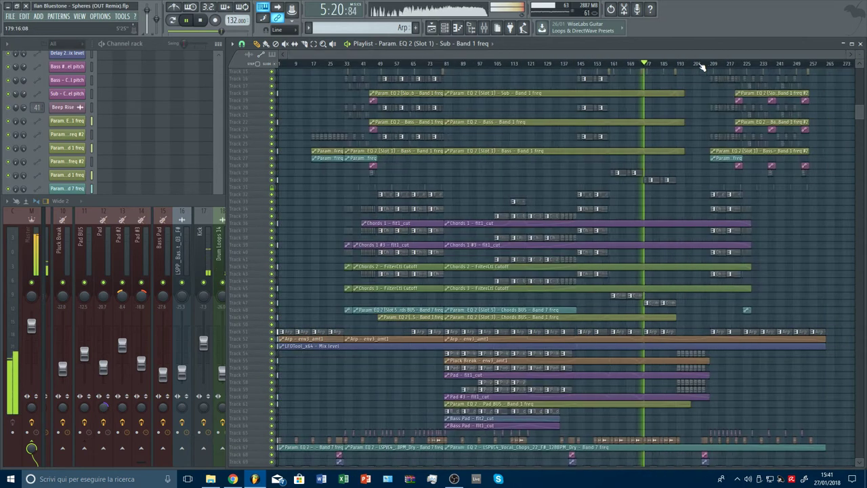
scroll(723, 210, "down", 2)
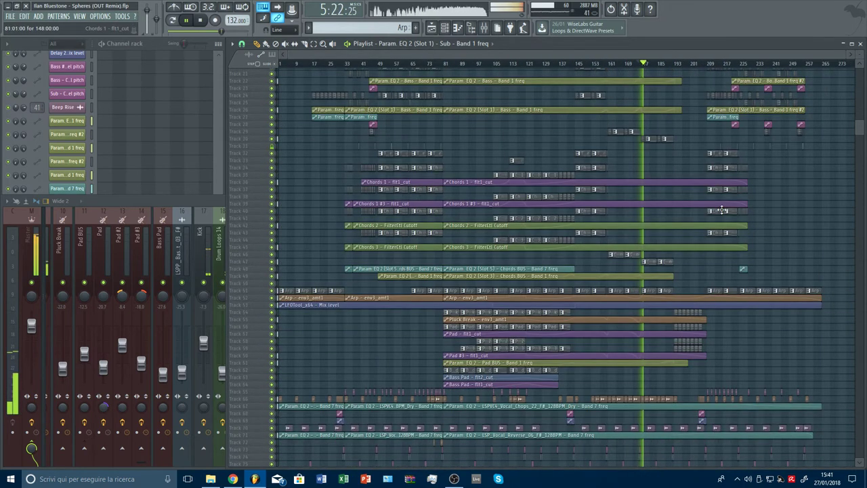
scroll(723, 210, "down", 4)
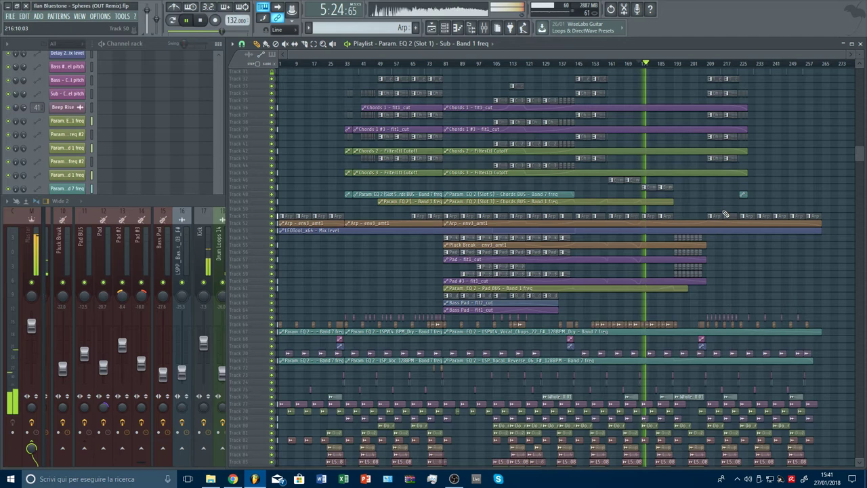
scroll(721, 186, "down", 1)
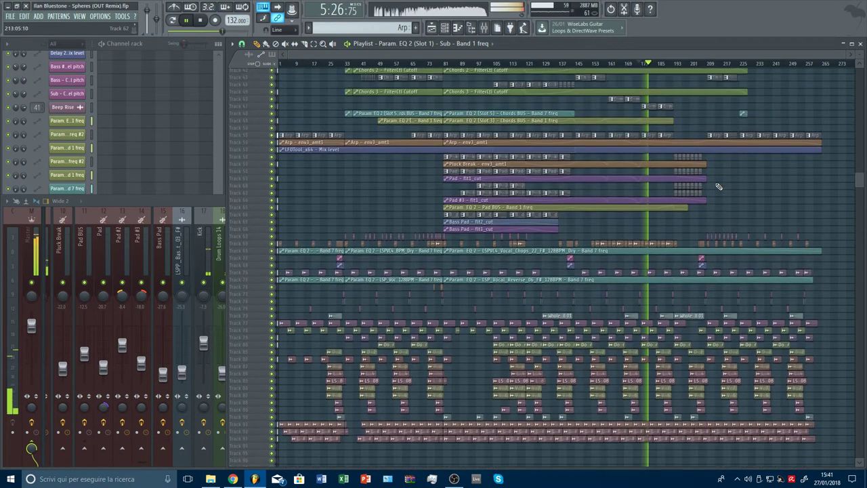
scroll(718, 186, "up", 6)
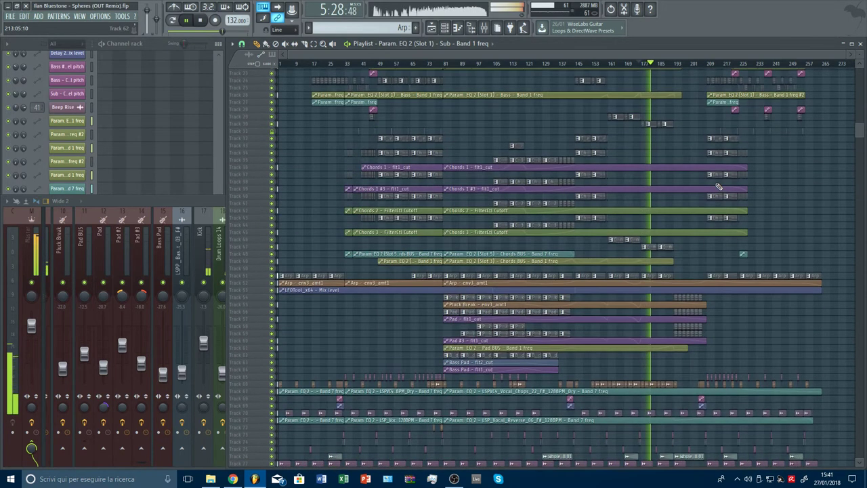
scroll(698, 193, "down", 6)
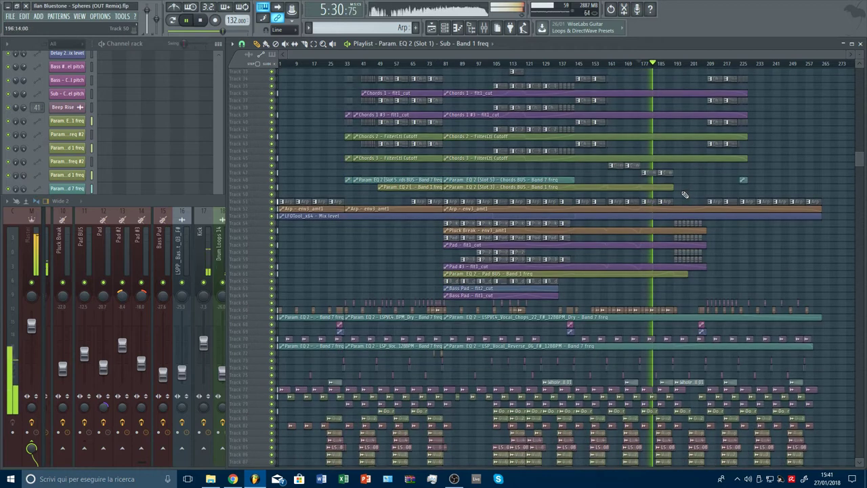
scroll(637, 65, "up", 3)
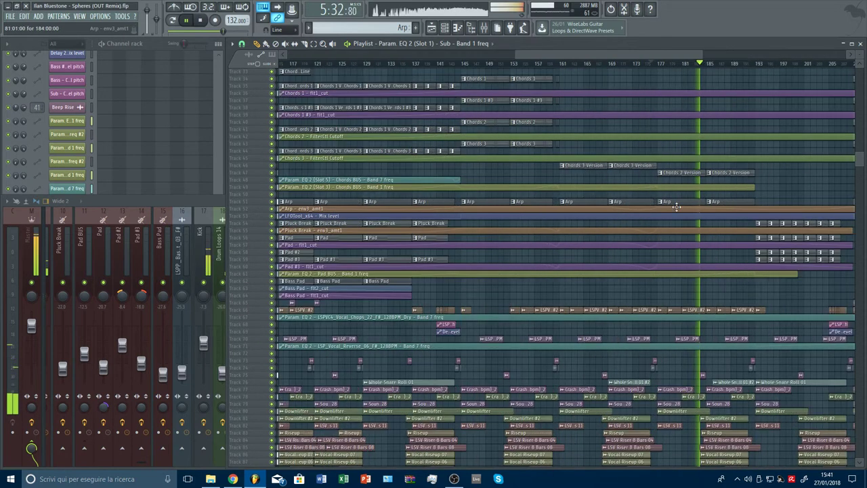
scroll(676, 206, "down", 4)
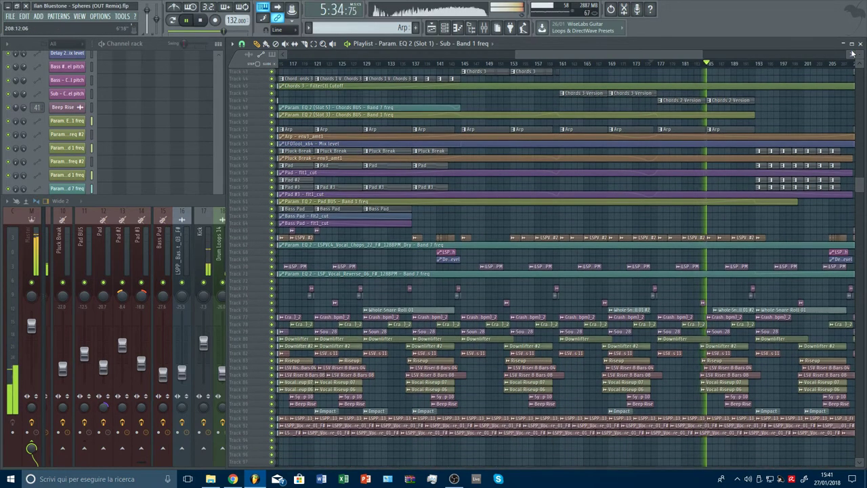
- Replace the reversed snare roll at bar 169 with a copy of Whole Snare Roll 01 trimmed to start there, and replay it
left_click_drag(859, 58, 860, 49)
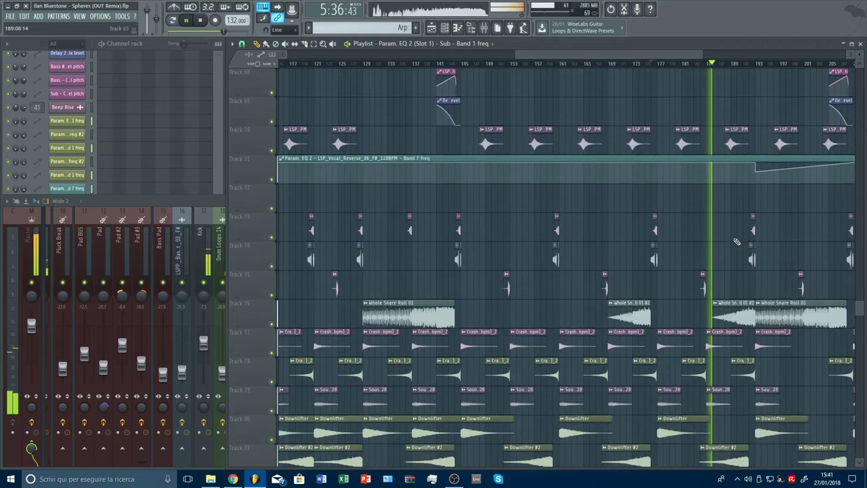
scroll(738, 240, "down", 2)
right_click(629, 267)
left_click_drag(804, 259, 614, 259, "shift")
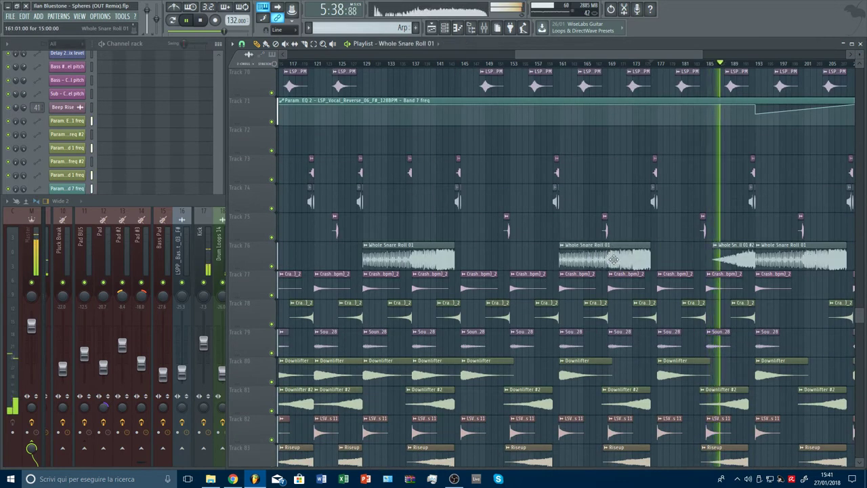
left_click_drag(558, 258, 607, 263)
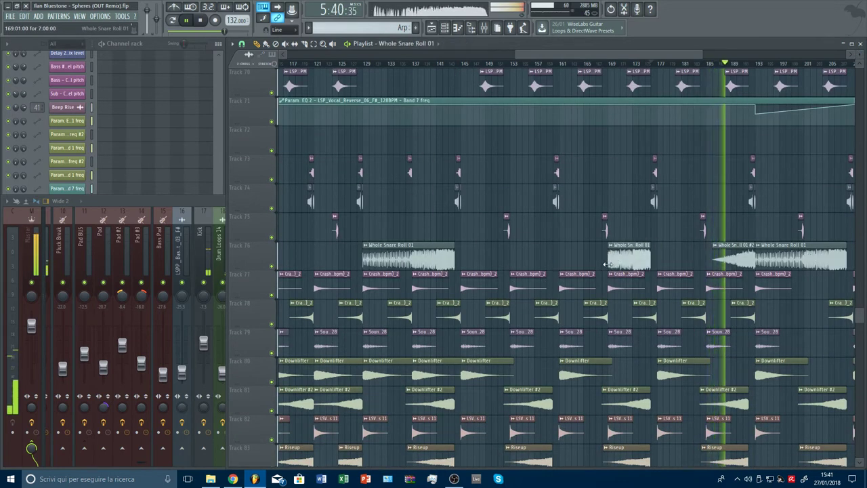
left_click(606, 64)
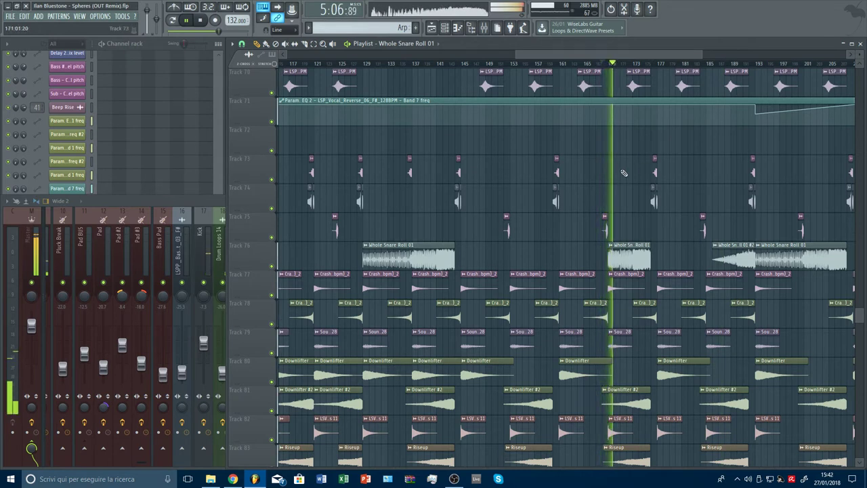
- Trim the starts of the Downlifter #2, Riseup, LSV Riser and Vocal Riseup clips ahead of bar 169 to bar 169
scroll(624, 173, "down", 8)
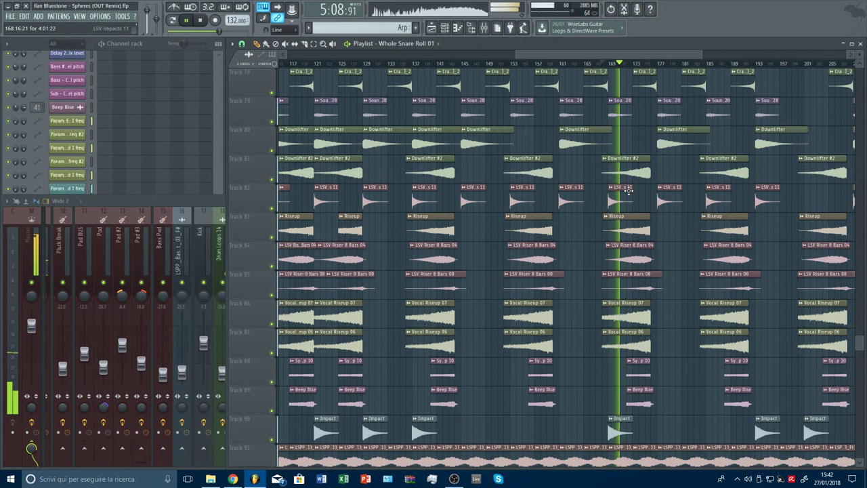
scroll(641, 73, "up", 3, "ctrl")
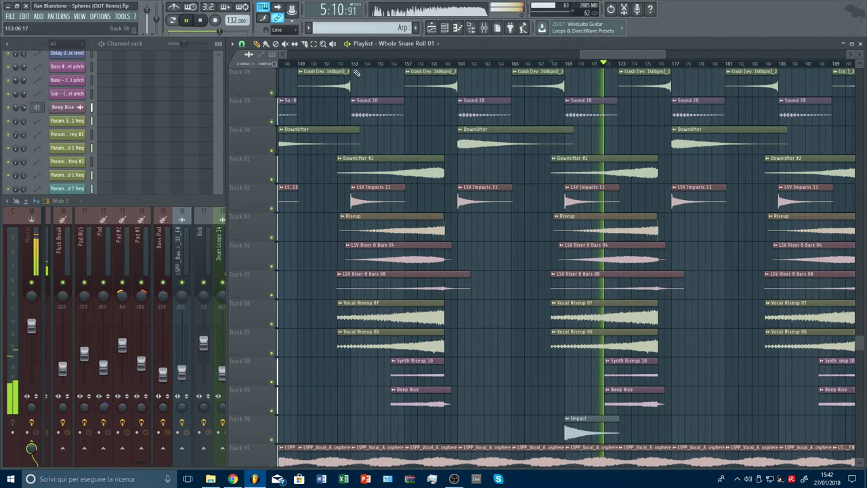
left_click_drag(599, 229, 565, 173)
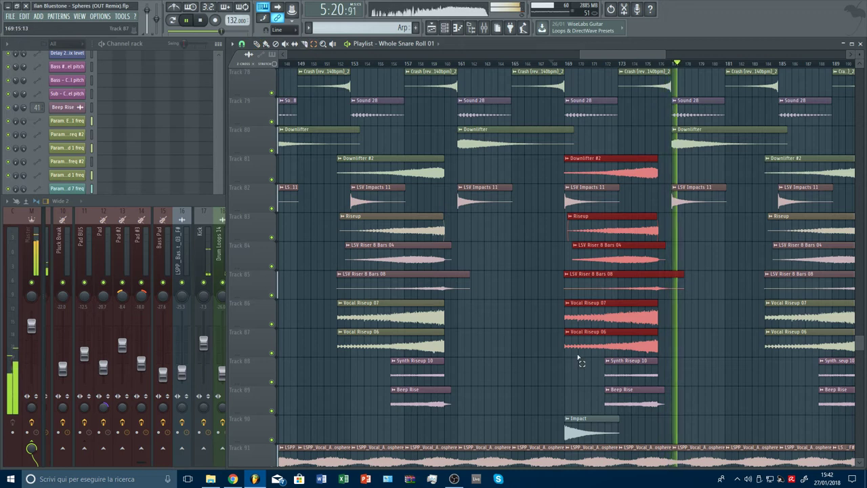
- Copy the trimmed risers, Synth Riseup 10, Beep Rise, the bar 177 Downlifter and the short Track 73–74 clips eight bars earlier
left_click_drag(620, 363, 630, 397)
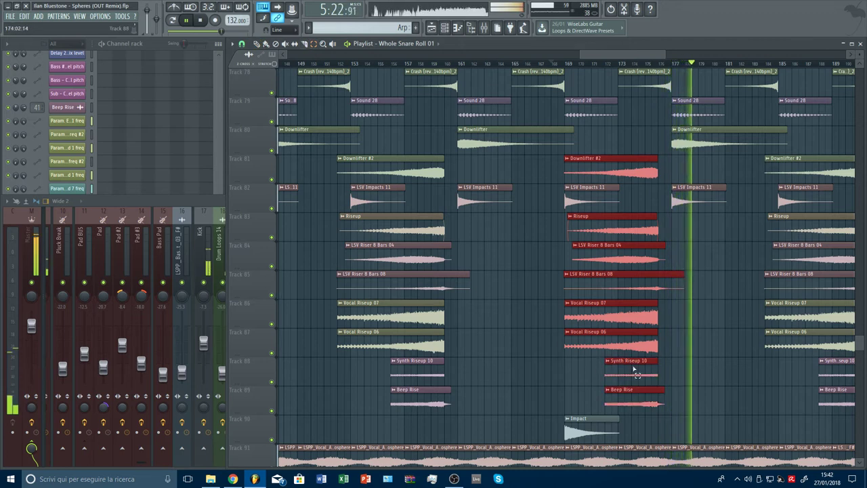
scroll(701, 265, "up", 2)
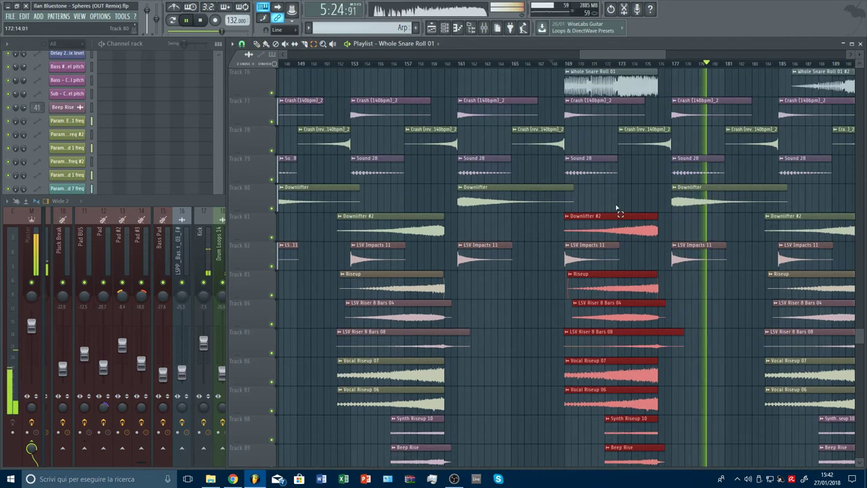
left_click(686, 207, "shift")
left_click(258, 45)
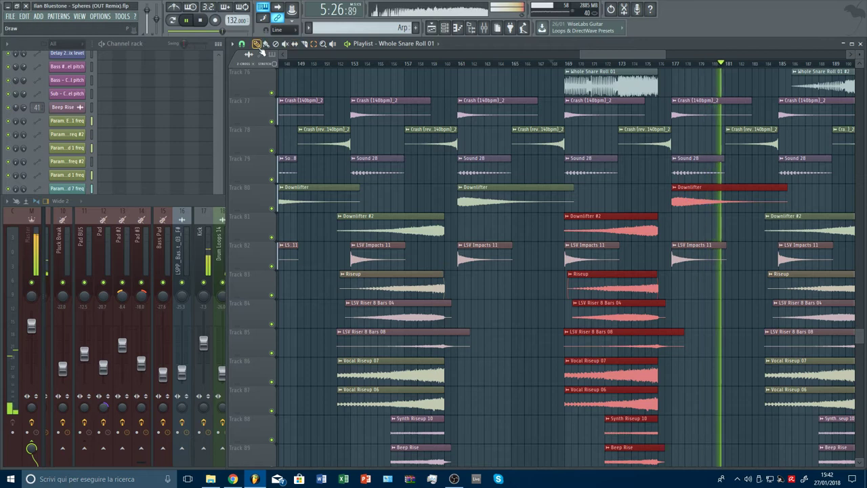
scroll(701, 219, "up", 5)
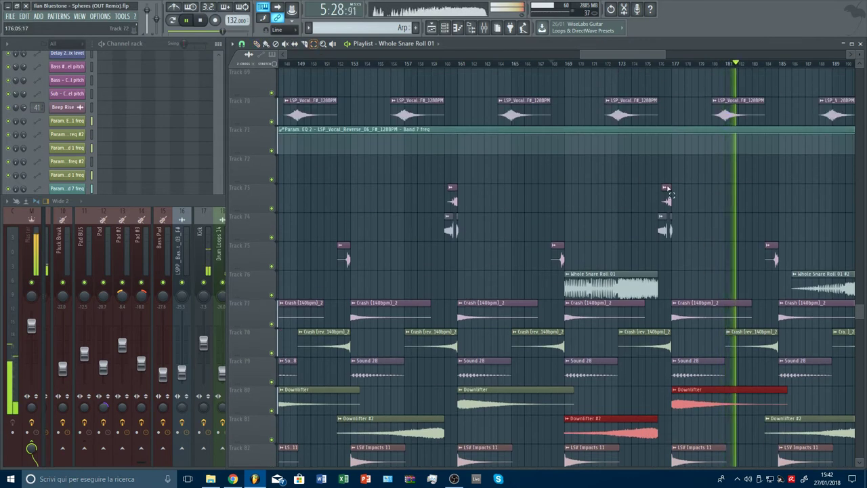
left_click_drag(667, 188, 700, 242)
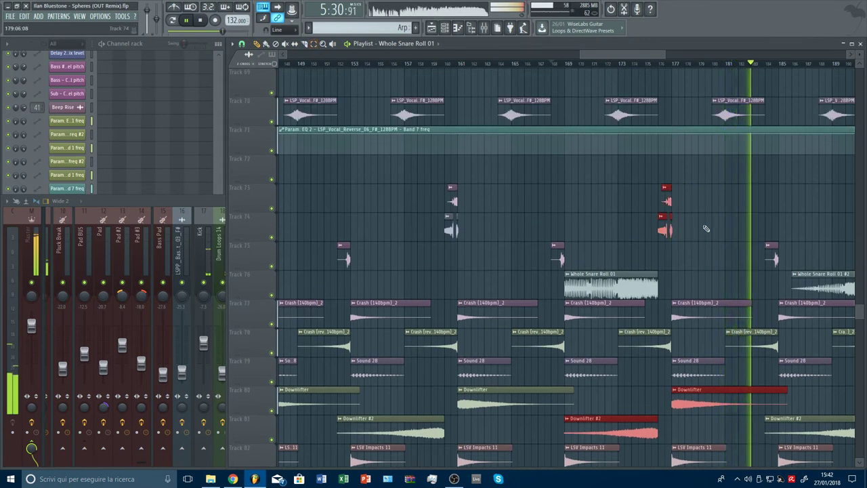
left_click_drag(668, 202, 561, 202)
scroll(621, 242, "down", 3)
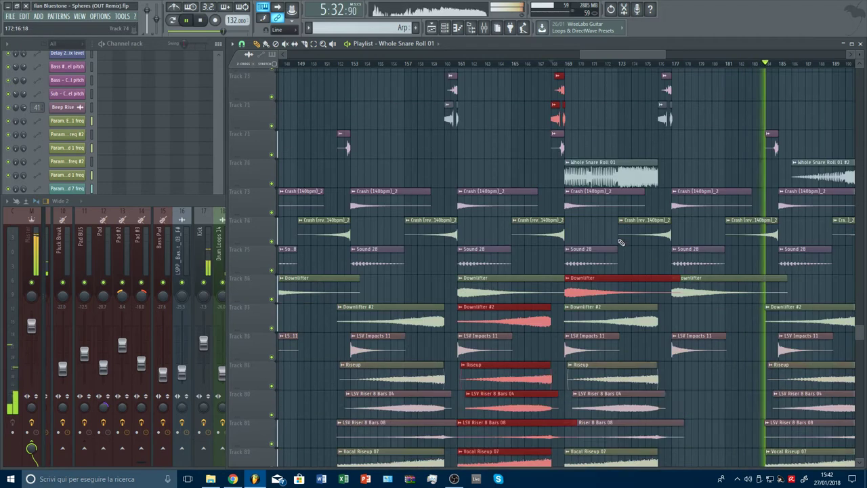
scroll(621, 242, "down", 6)
left_click(711, 275)
right_click(717, 285)
scroll(722, 315, "up", 2)
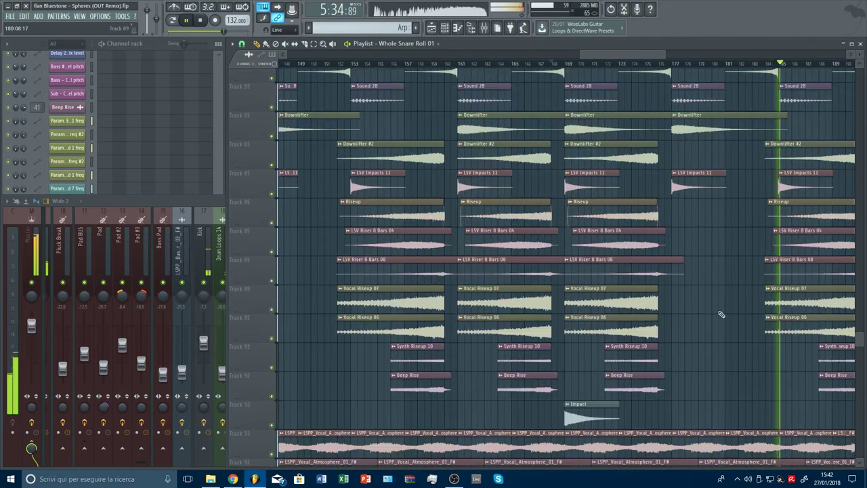
- Trim the end of the Kick clip before bar 169 by about one bar and replay that spot
scroll(722, 314, "up", 5)
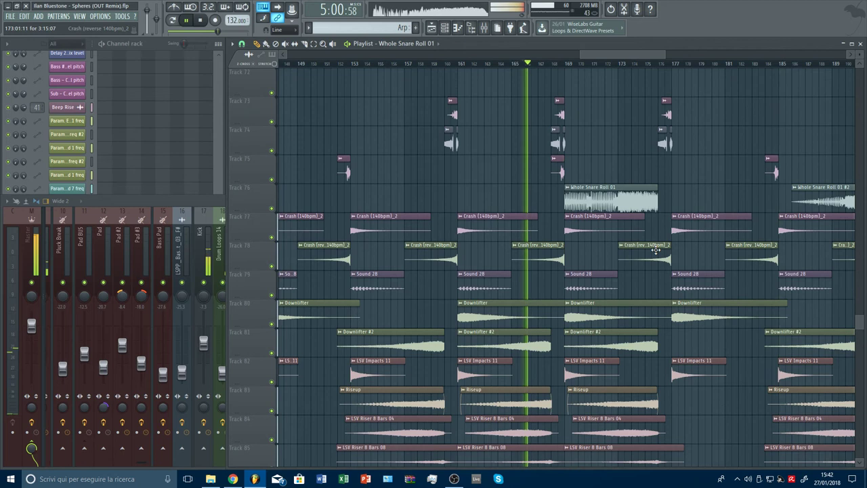
scroll(655, 248, "down", 3)
scroll(656, 249, "up", 10)
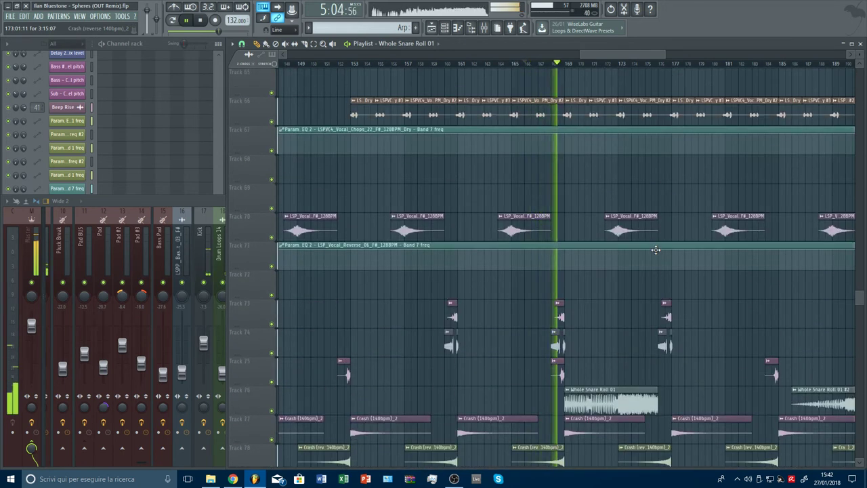
scroll(644, 268, "up", 5)
scroll(633, 286, "up", 7)
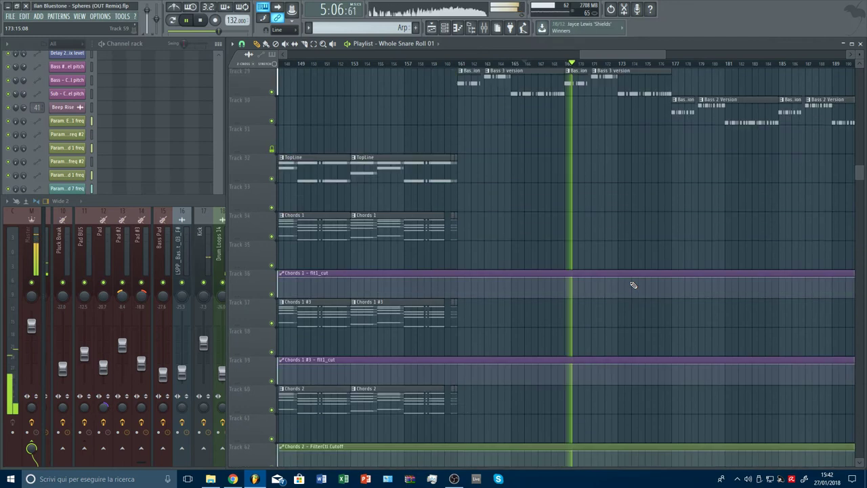
scroll(634, 286, "up", 9)
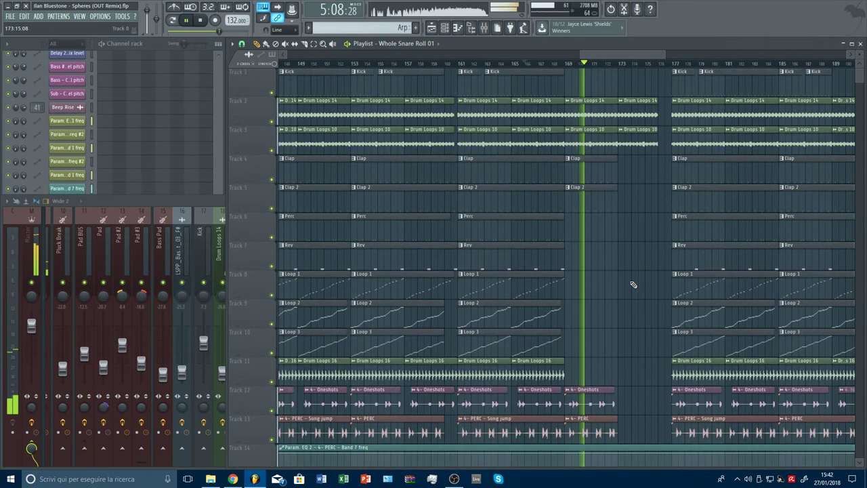
left_click_drag(564, 89, 552, 88)
left_click(545, 63)
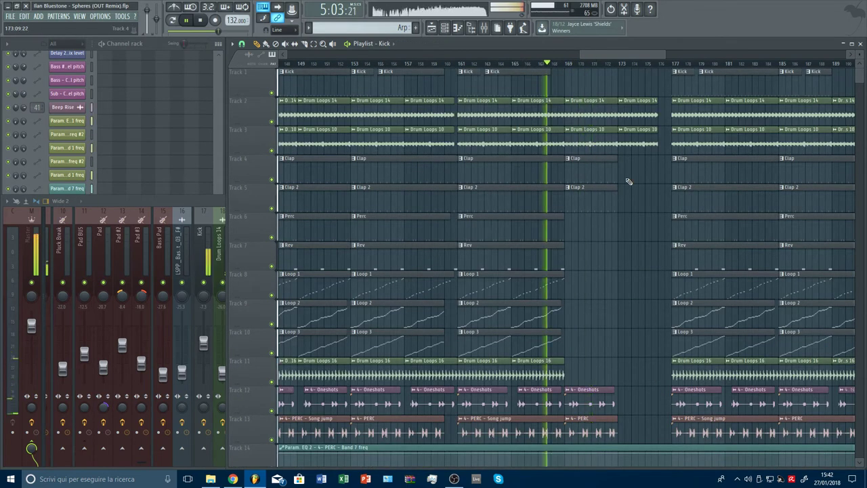
- Move the start of the rise before bar 177 back to about bar 169 in the Sub and both Bass Band 1 freq automation clips
scroll(659, 298, "down", 8)
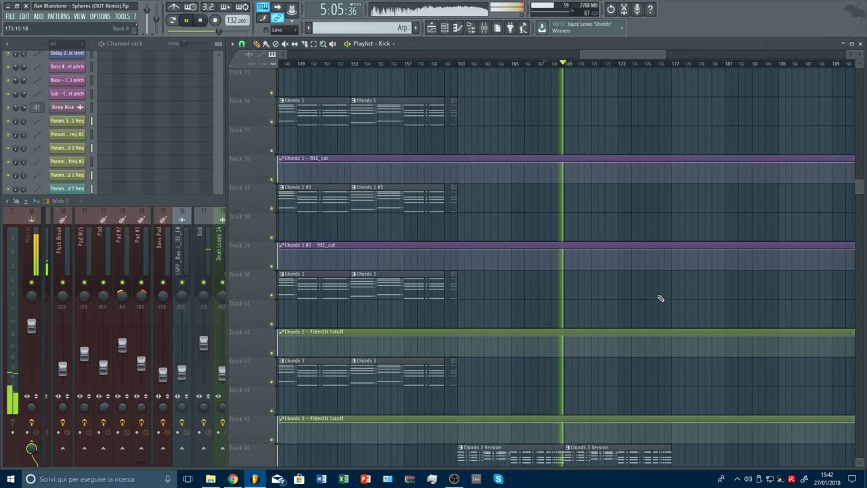
scroll(618, 299, "up", 5)
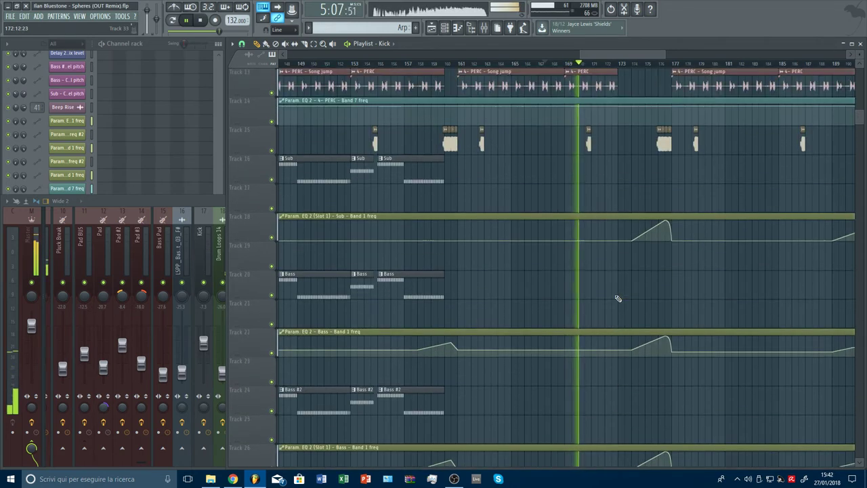
scroll(618, 299, "up", 1)
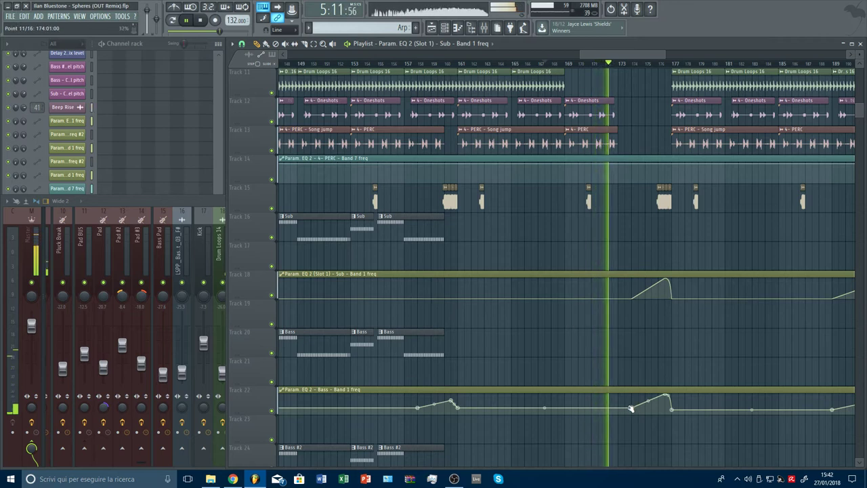
mouse_move(631, 408)
left_mouse_down()
mouse_move(605, 408)
mouse_move(631, 410)
left_mouse_up()
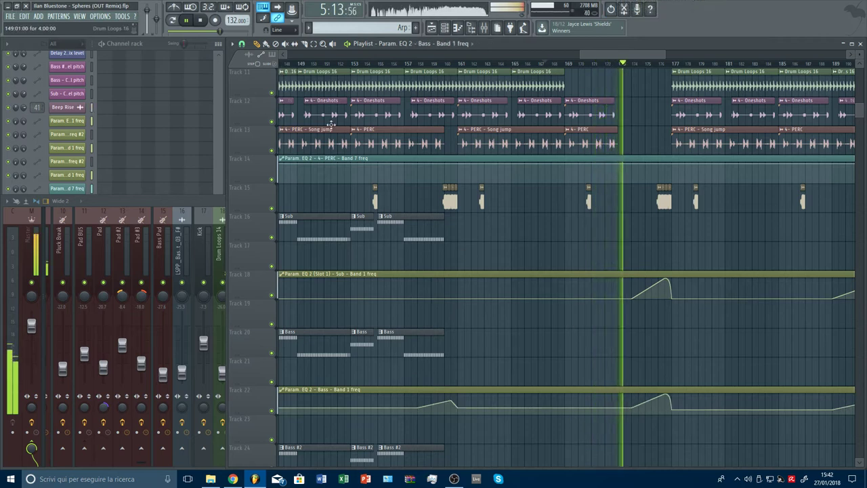
right_click(631, 410)
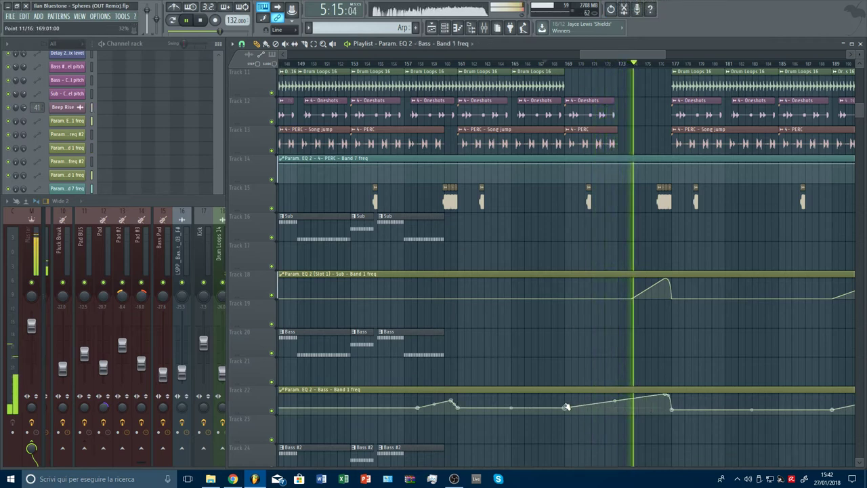
right_click(633, 299)
left_click(649, 314)
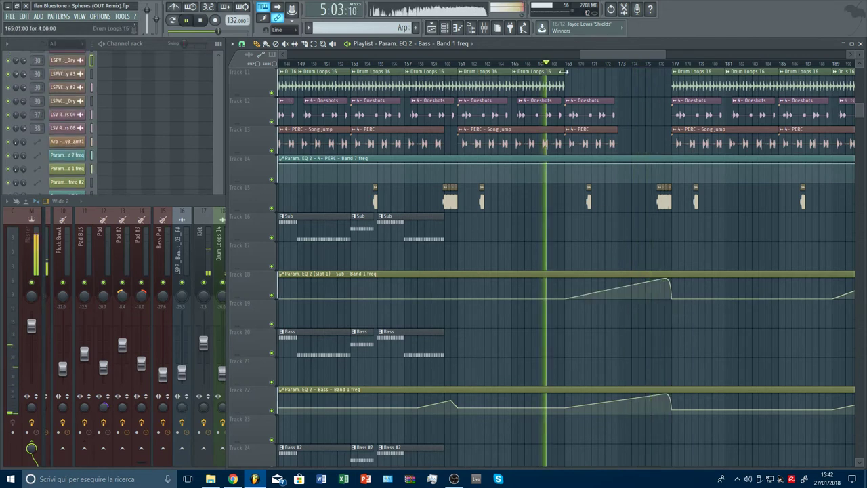
scroll(668, 258, "down", 5)
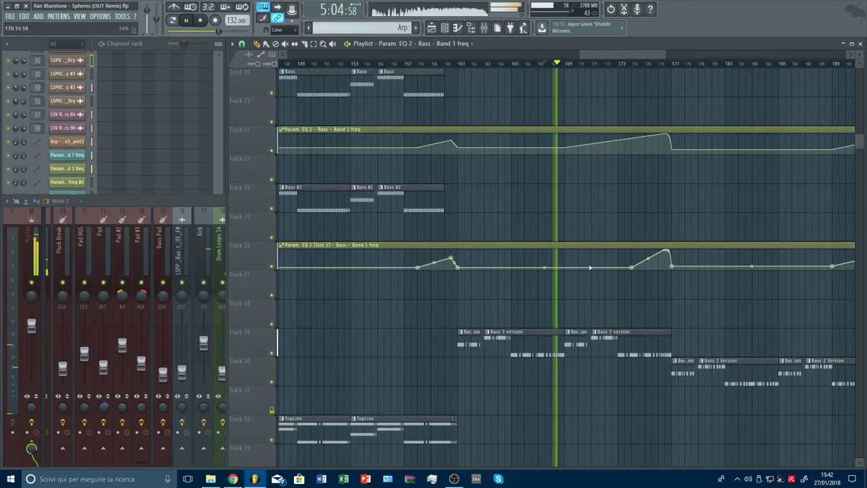
left_click_drag(631, 268, 560, 269)
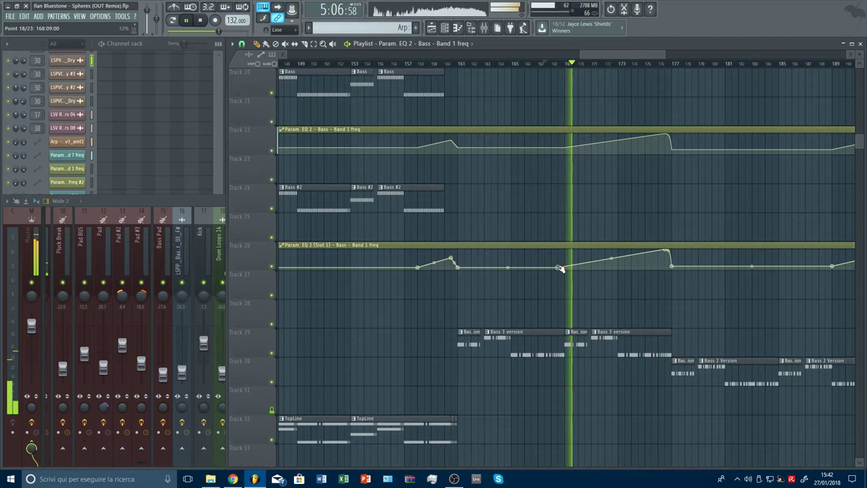
- Delete the point at bar 169 in the Sub Band 1 freq automation and reshape the curve leading into the rise
scroll(571, 142, "up", 3)
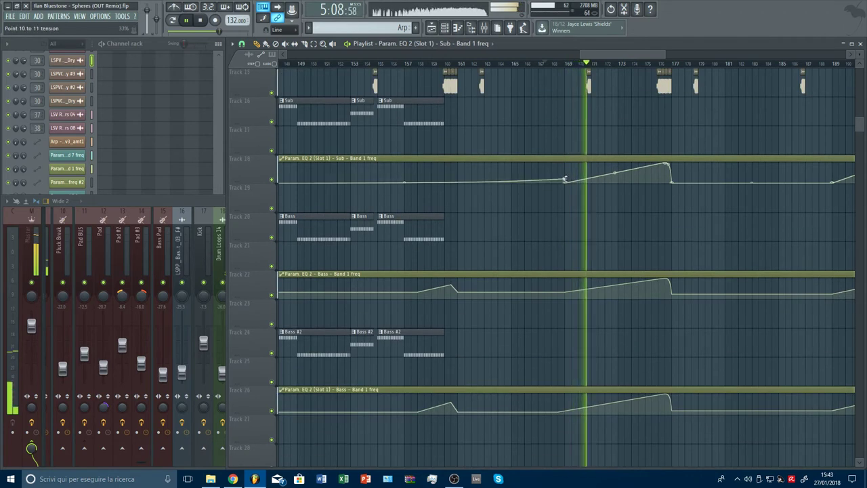
right_click(566, 183)
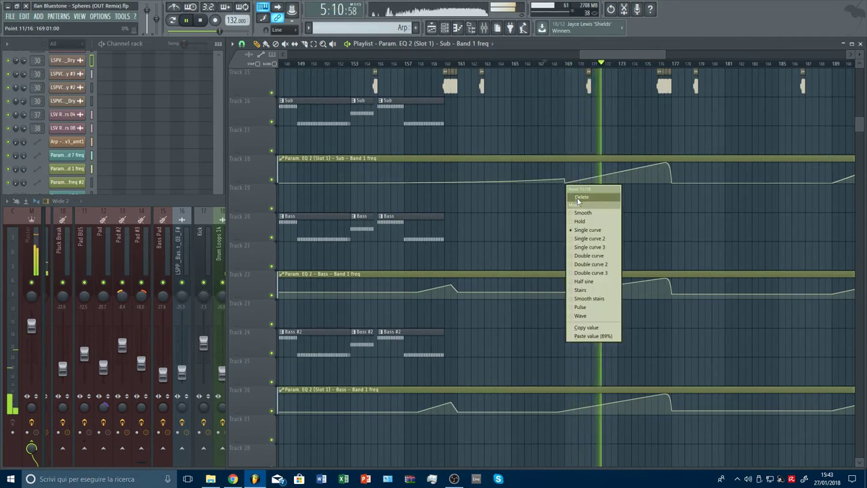
left_click(578, 197)
left_click(512, 183)
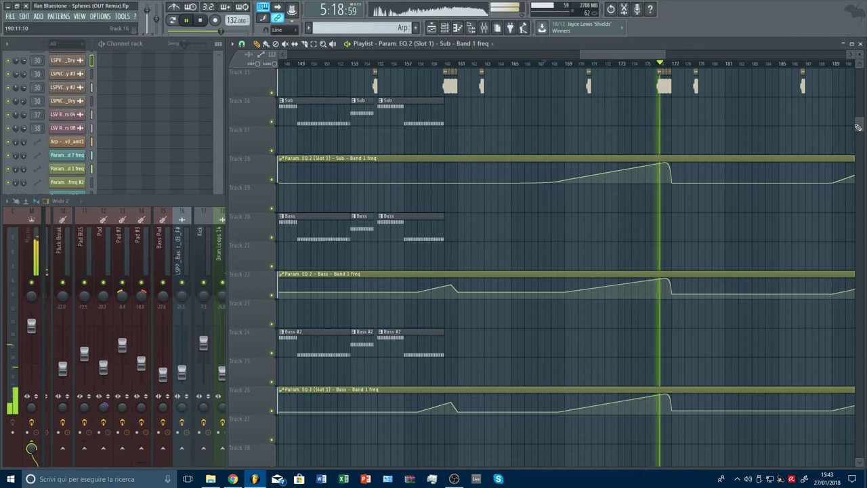
- Replay the transition into bar 177 and examine the surrounding arrangement from the drum tracks down to the risers and atmospheres
left_click_drag(858, 124, 857, 60)
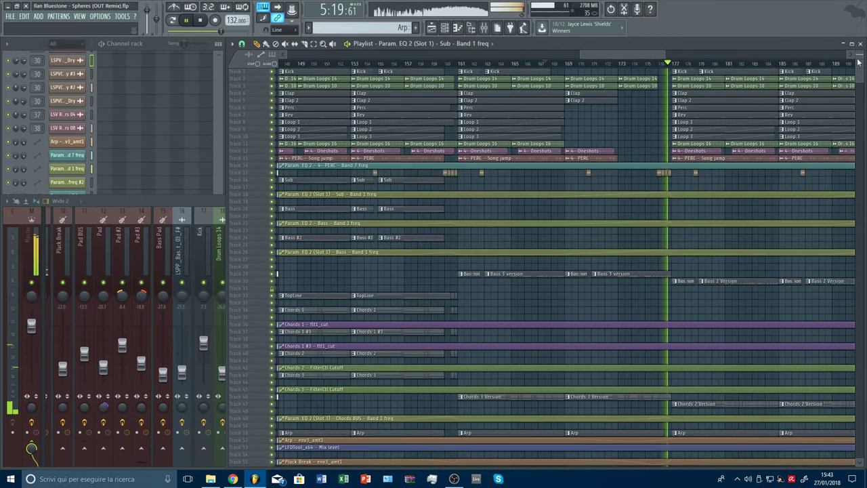
left_click(657, 64)
scroll(687, 67, "up", 3)
scroll(691, 175, "down", 2)
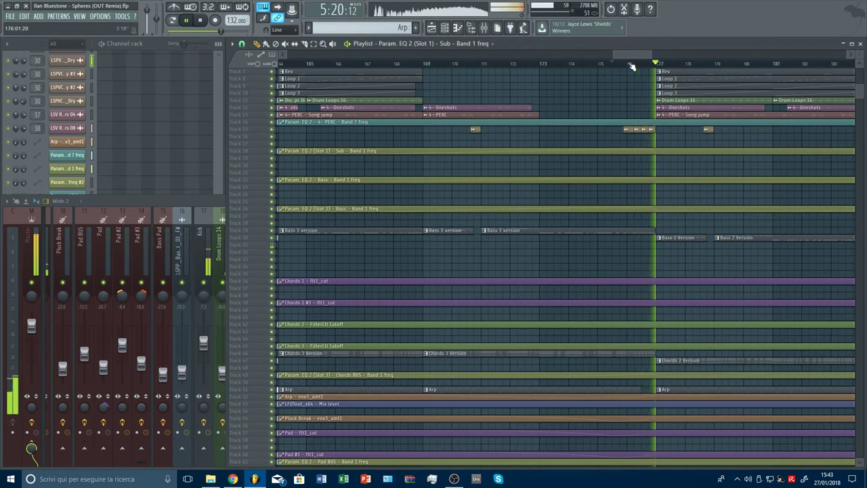
scroll(631, 67, "down", 4)
left_click_drag(861, 95, 859, 70)
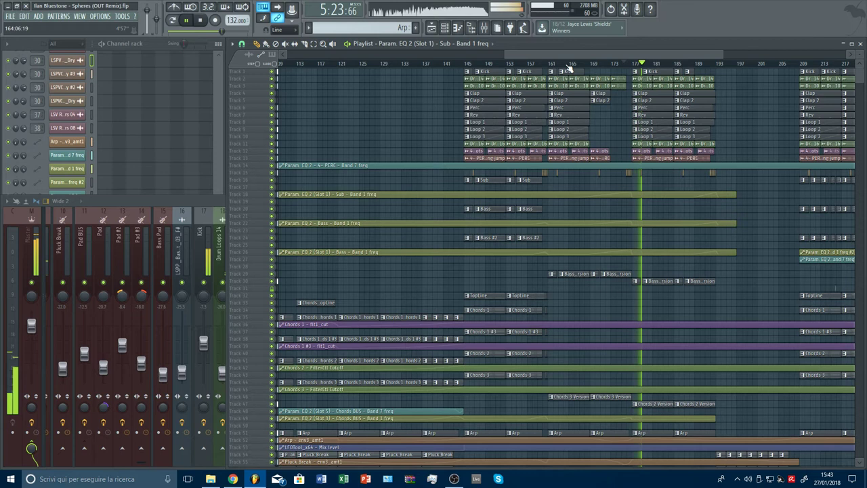
scroll(569, 68, "down", 3)
scroll(654, 179, "down", 11)
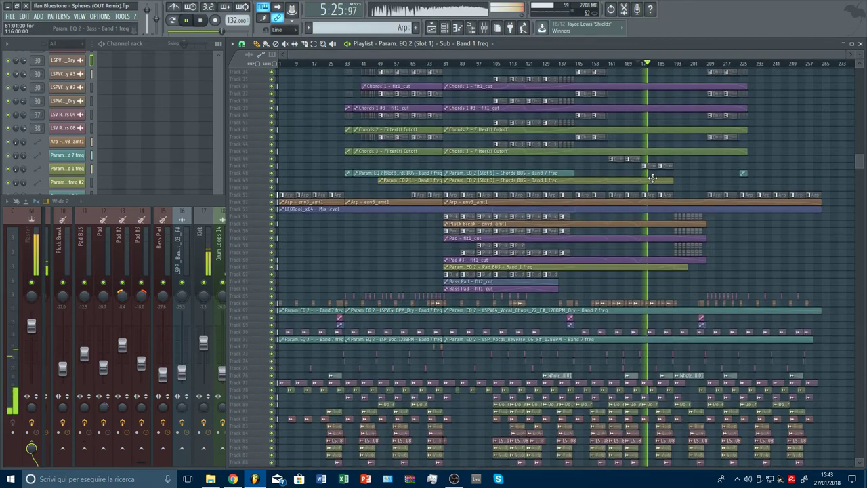
scroll(644, 68, "up", 4)
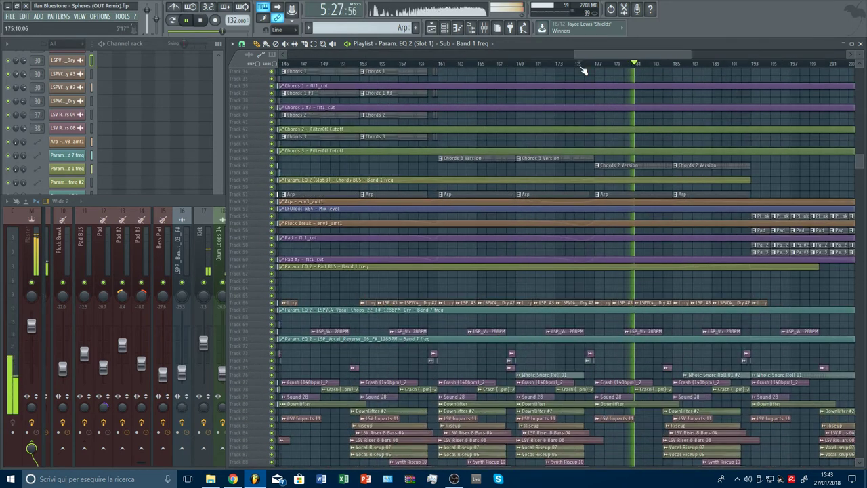
left_click(583, 70)
scroll(641, 180, "down", 4)
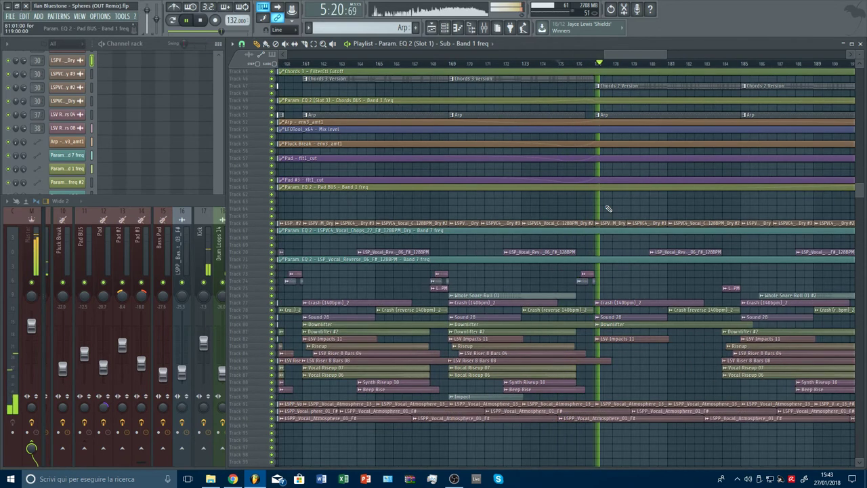
scroll(608, 207, "up", 7)
scroll(609, 245, "up", 5)
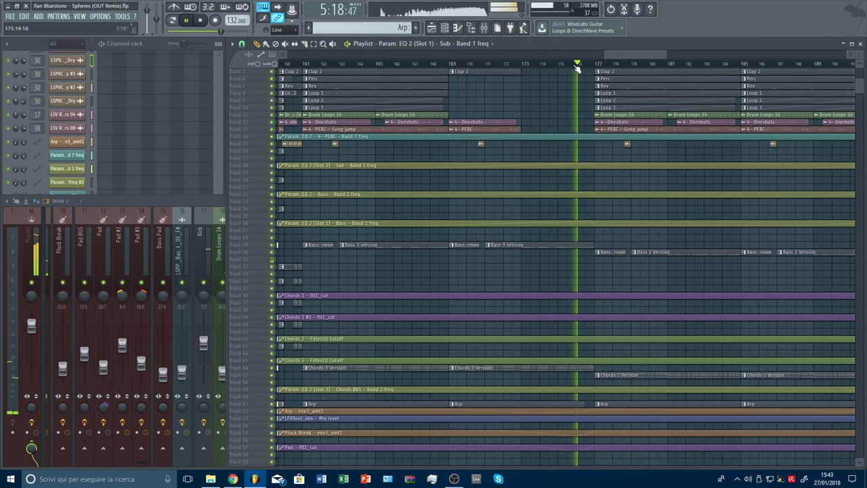
scroll(574, 69, "up", 2)
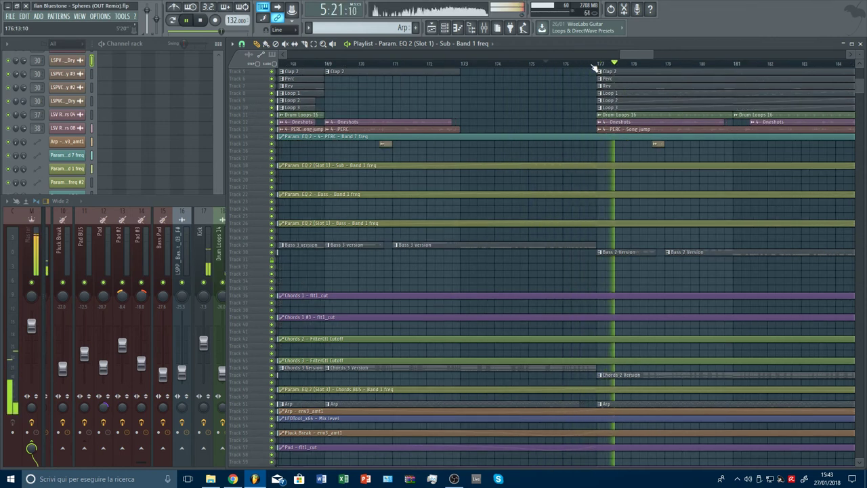
scroll(594, 69, "down", 4)
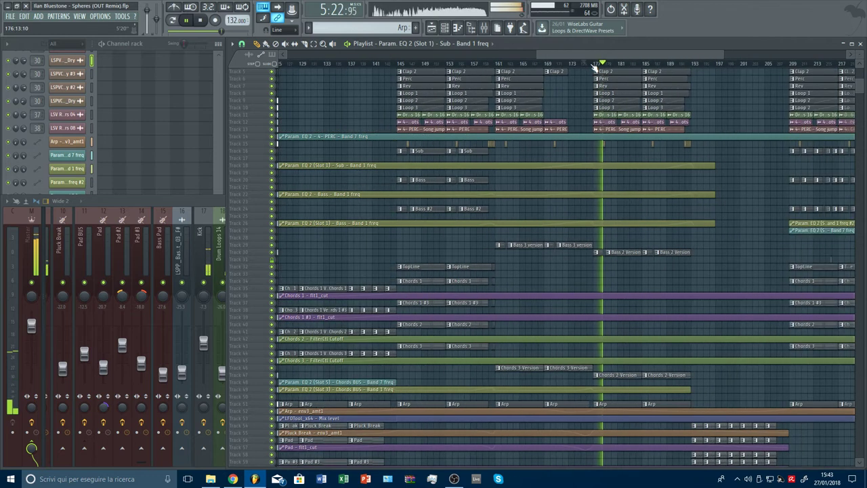
- Replay the last bar before bar 177 and inspect the bass, chord, vocal and snare roll clips around the transition
scroll(593, 65, "up", 3)
left_click(593, 64)
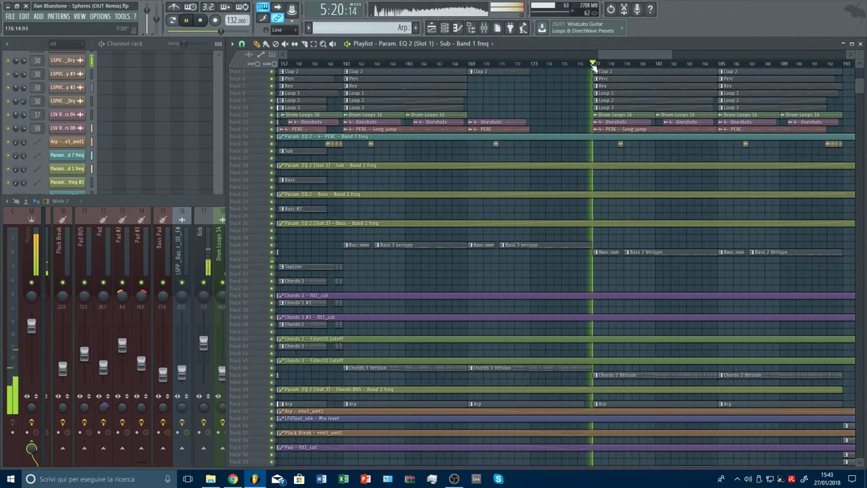
left_click(588, 63)
scroll(591, 68, "up", 3)
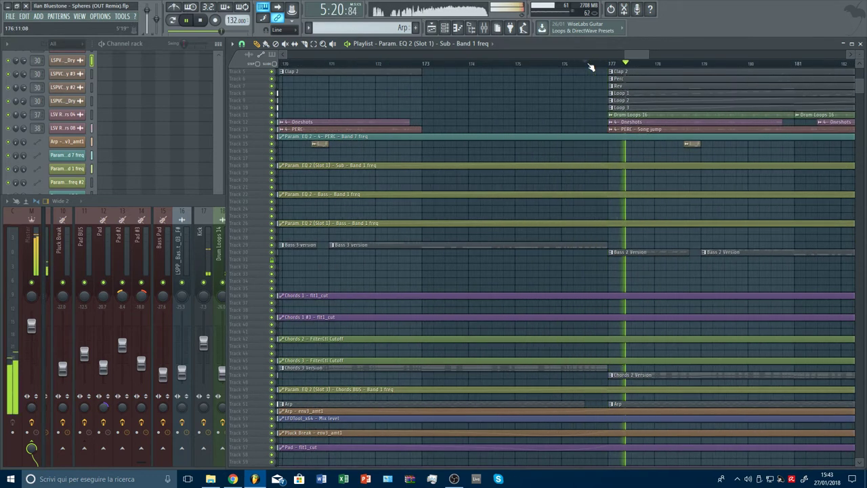
scroll(589, 65, "down", 2)
scroll(618, 137, "down", 10)
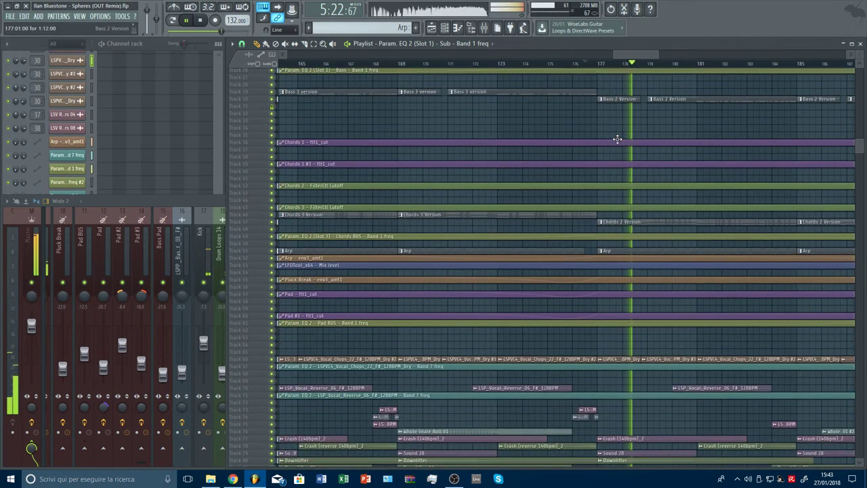
scroll(644, 69, "down", 5)
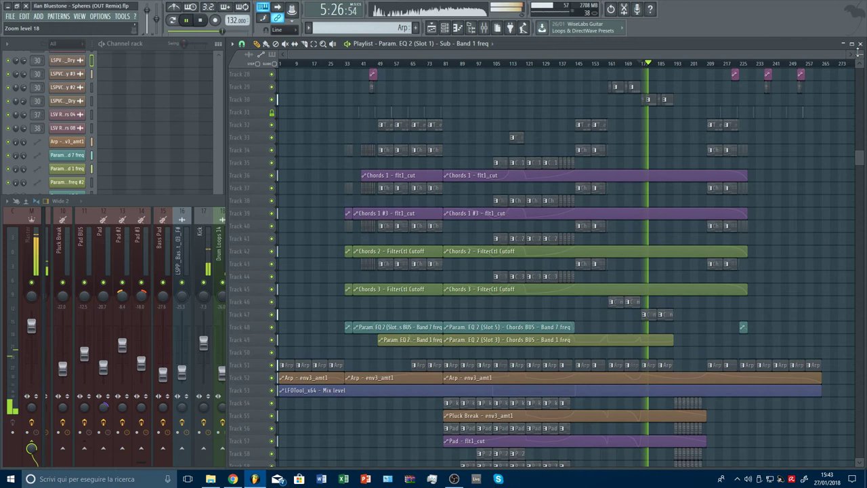
- Play on toward bar 193 while examining the full arrangement, from the arp and pad automation to the drums and the riser tracks
scroll(690, 284, "up", 4)
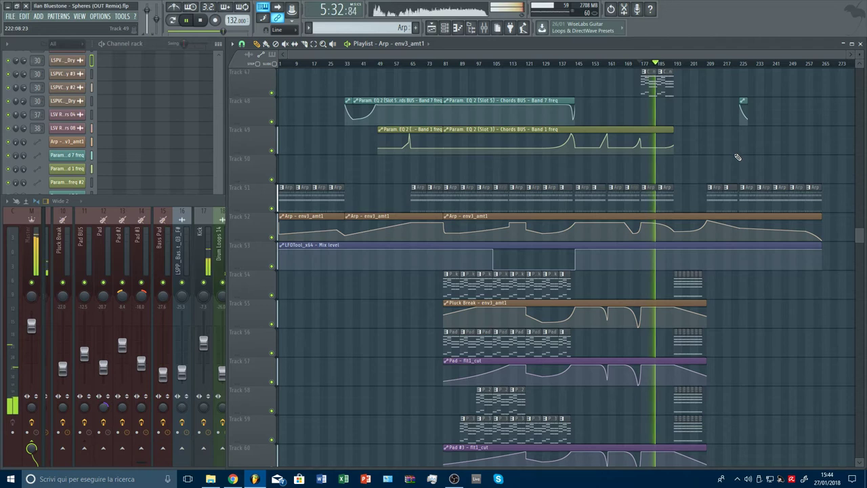
scroll(738, 157, "up", 14)
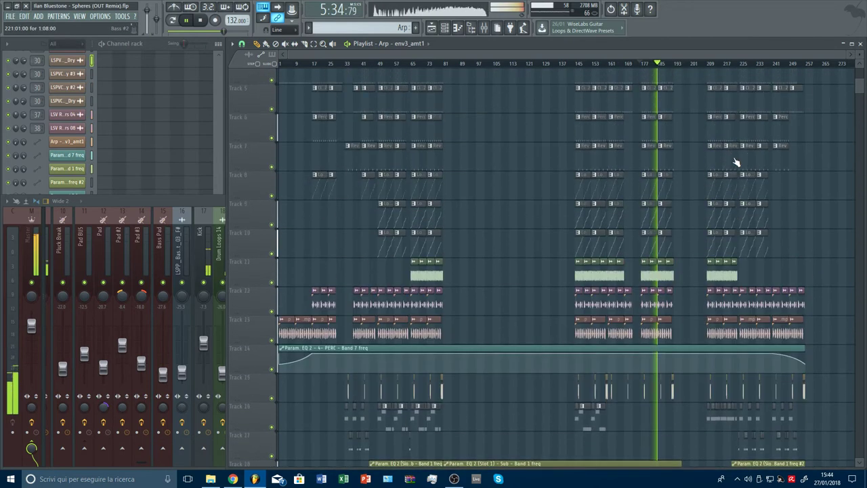
scroll(737, 162, "up", 3)
scroll(675, 68, "up", 6)
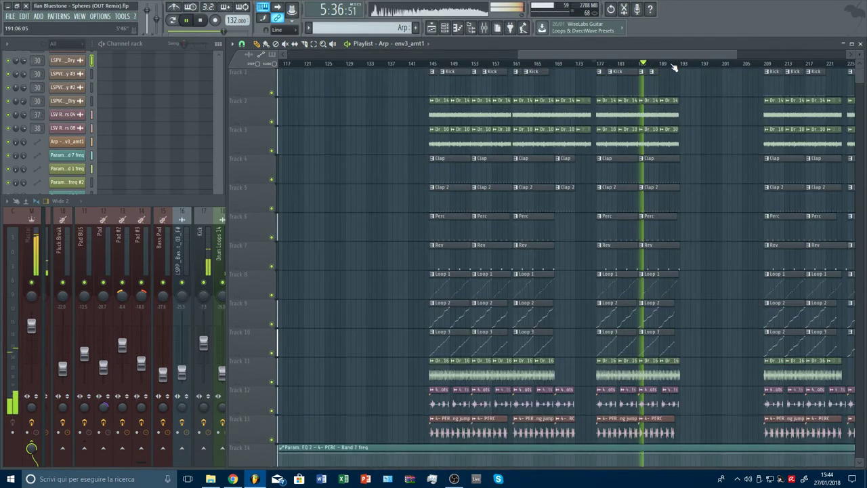
scroll(675, 68, "down", 5)
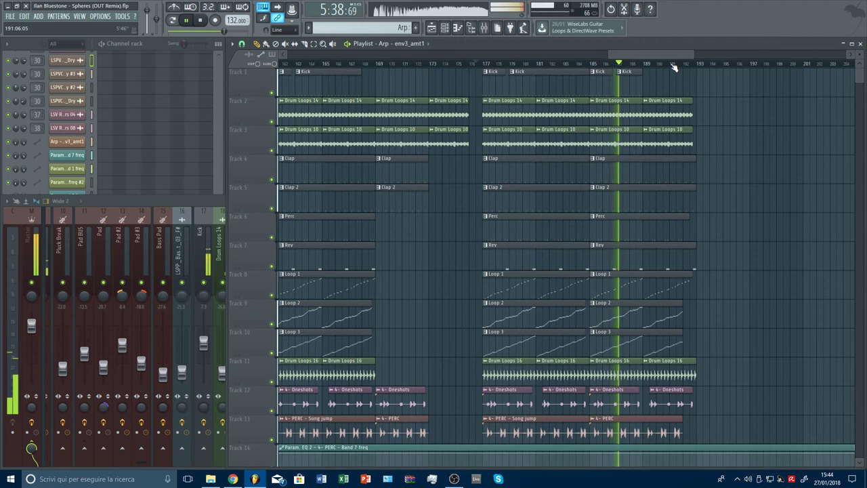
scroll(860, 54, "down", 4)
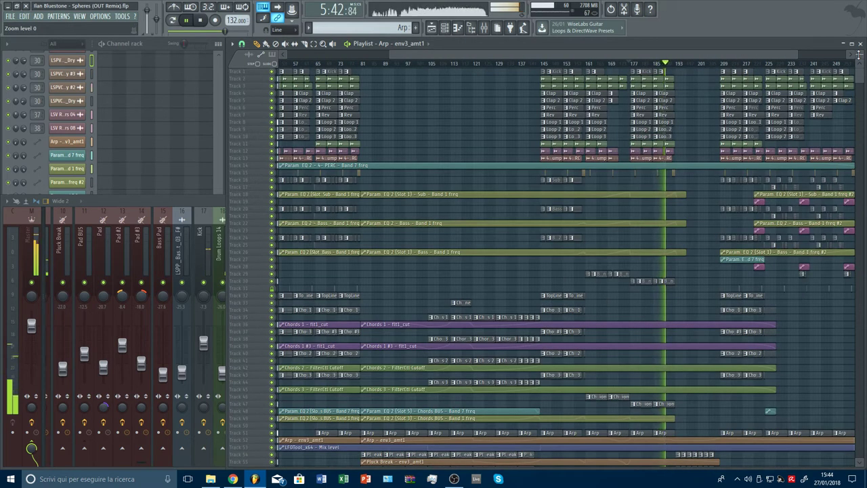
scroll(741, 241, "down", 8)
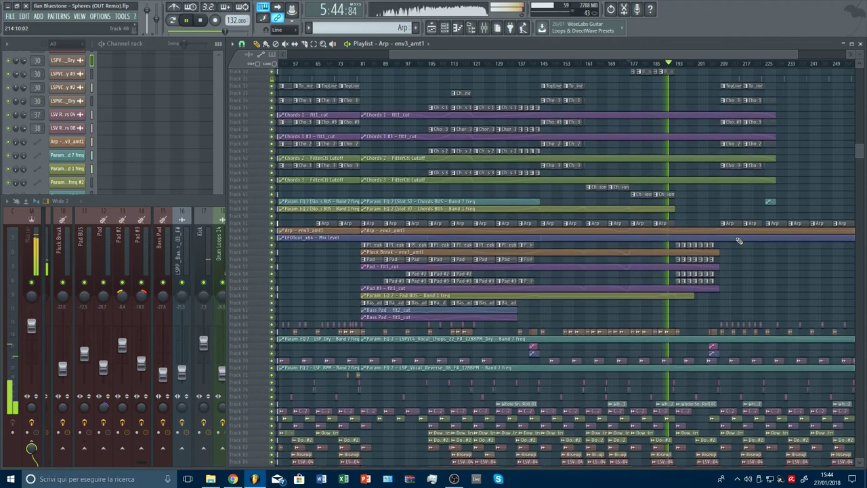
scroll(740, 241, "down", 3)
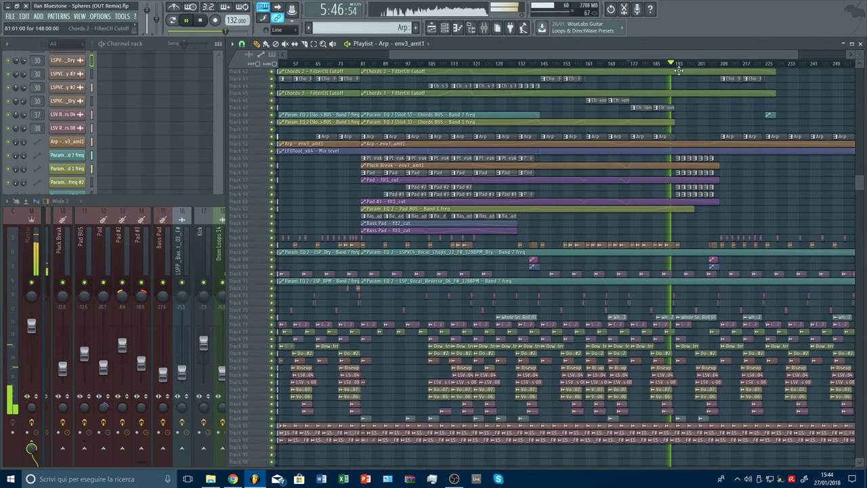
- Replace the dense vocal chops on Track 66 between bars 178 and 193 with single chops at bars 181, 185 and 189
scroll(679, 66, "up", 3)
scroll(860, 54, "up", 3)
scroll(672, 262, "down", 5)
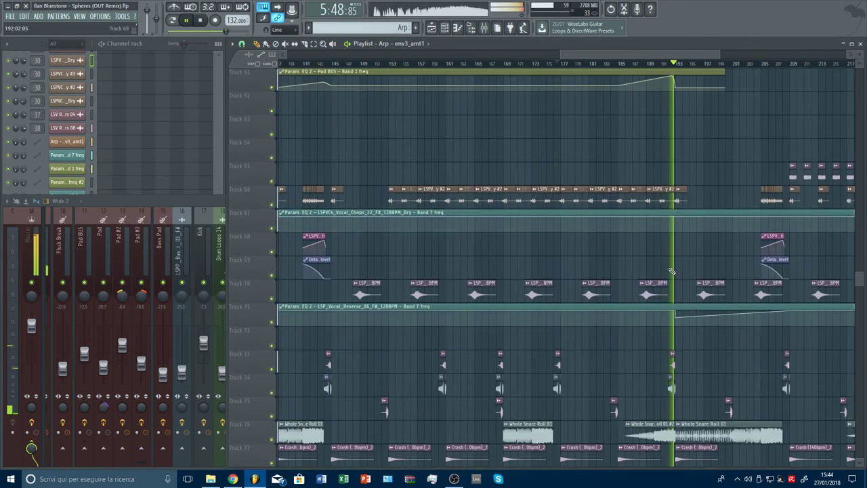
right_click(582, 194)
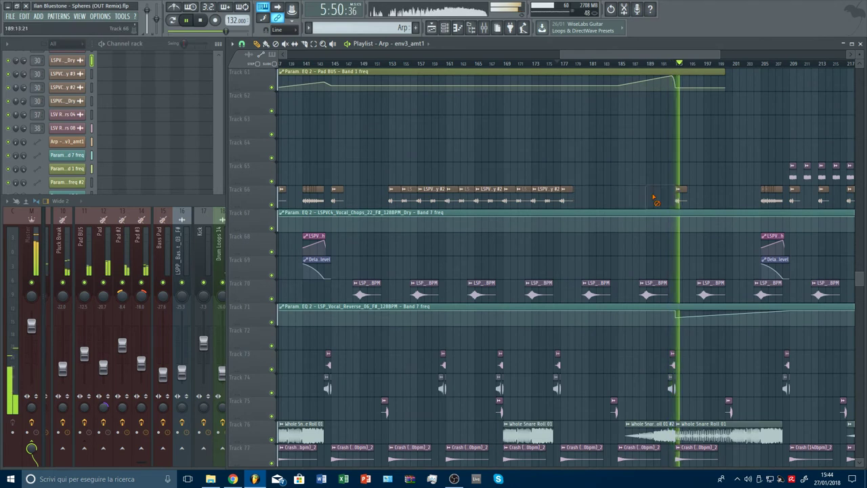
left_click(568, 198)
left_click(591, 200)
left_click(619, 203)
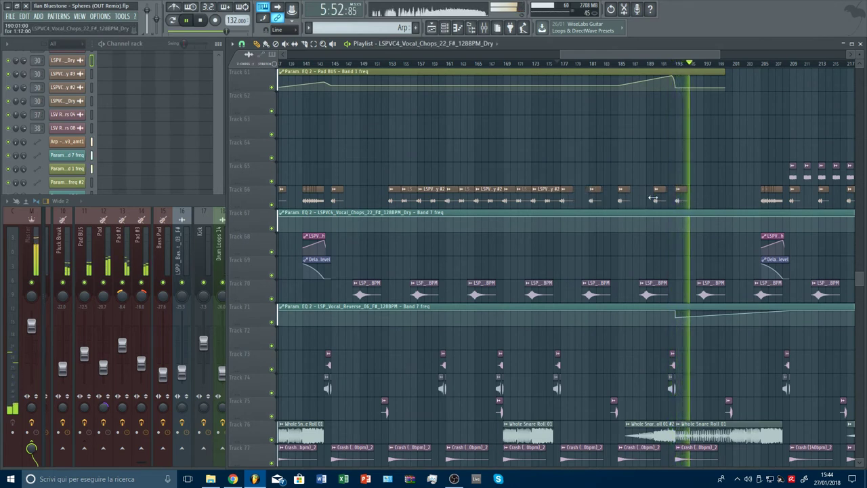
left_click(653, 200)
left_click(661, 200)
left_click(647, 202)
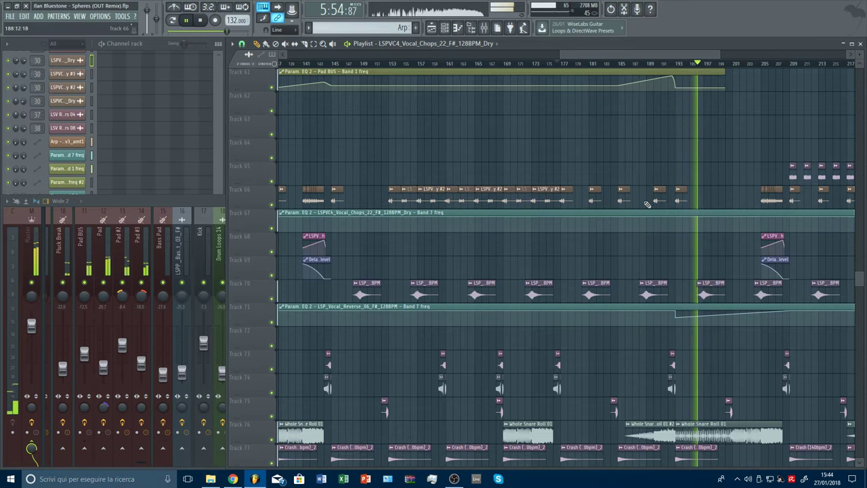
right_click(663, 203)
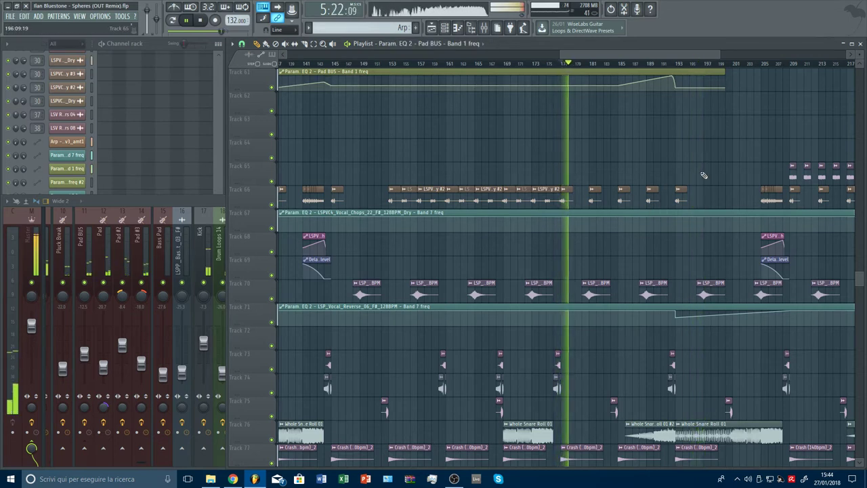
- Delete the Track 66 vocal chops between the first one at bar 153 and bar 161, and also the chop at bar 181
scroll(703, 171, "up", 4)
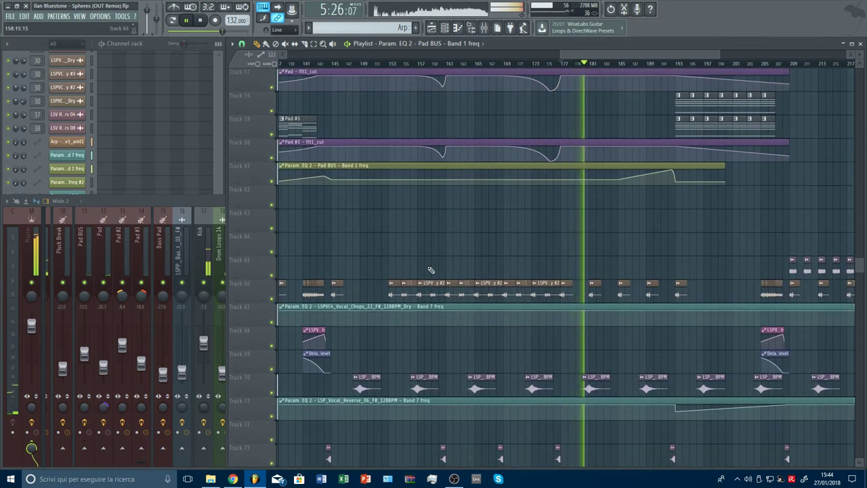
right_click(411, 295)
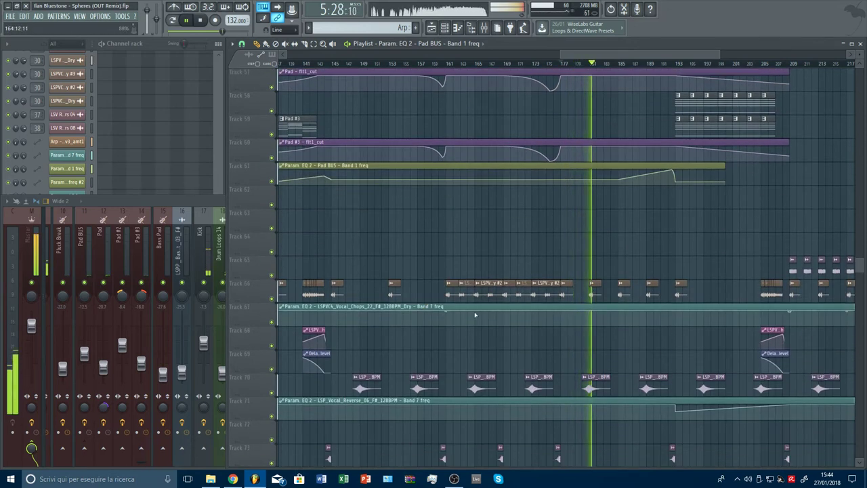
left_click(691, 251)
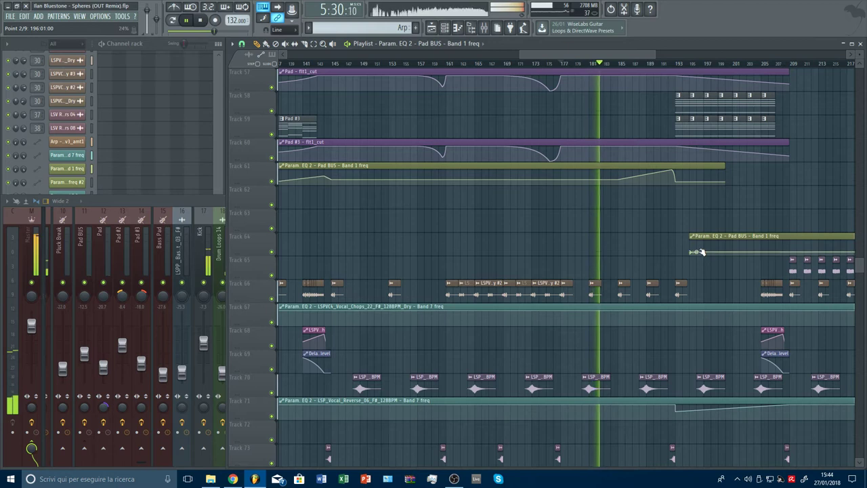
right_click(701, 252)
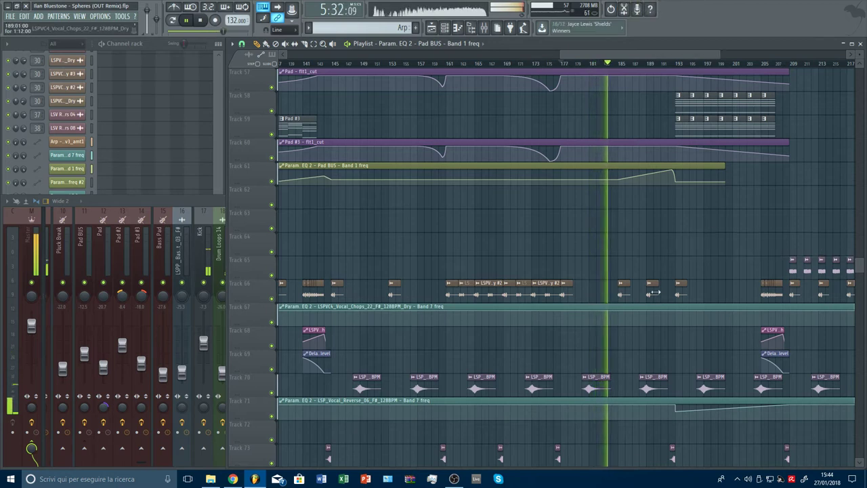
- Listen through to bar 193 and examine the arrangement from the chords and drums down to the pads, vocals and risers
scroll(704, 240, "up", 6)
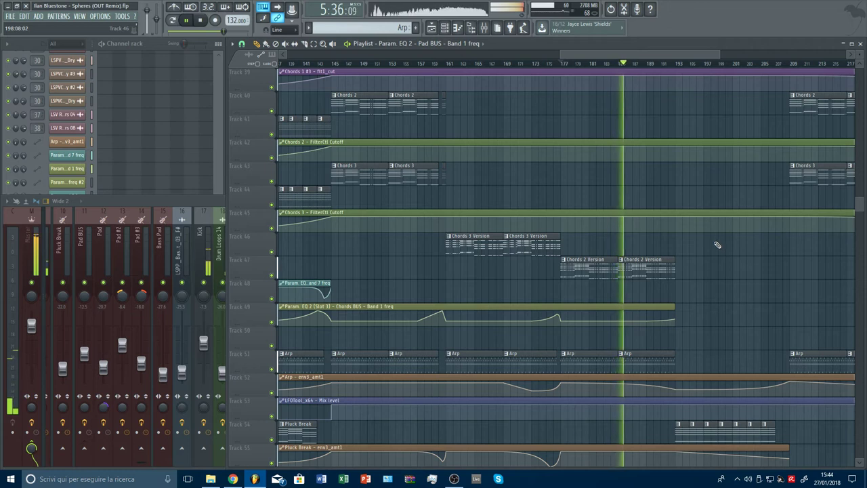
scroll(717, 245, "up", 6)
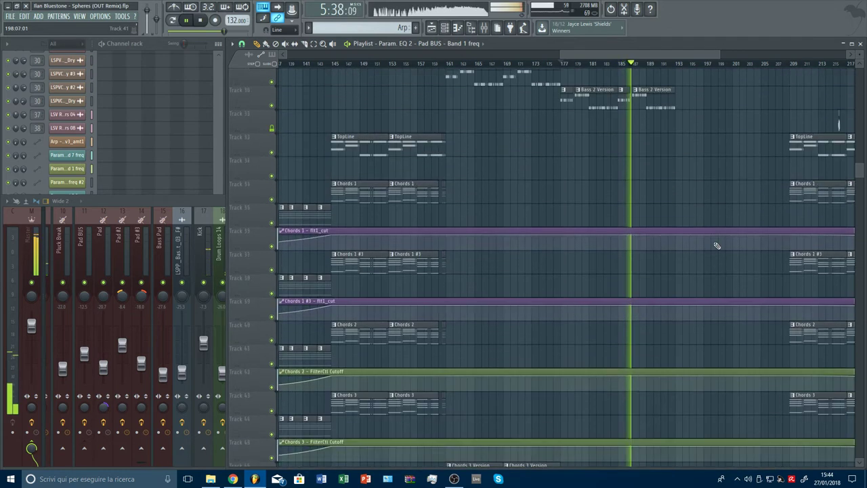
scroll(717, 244, "up", 7)
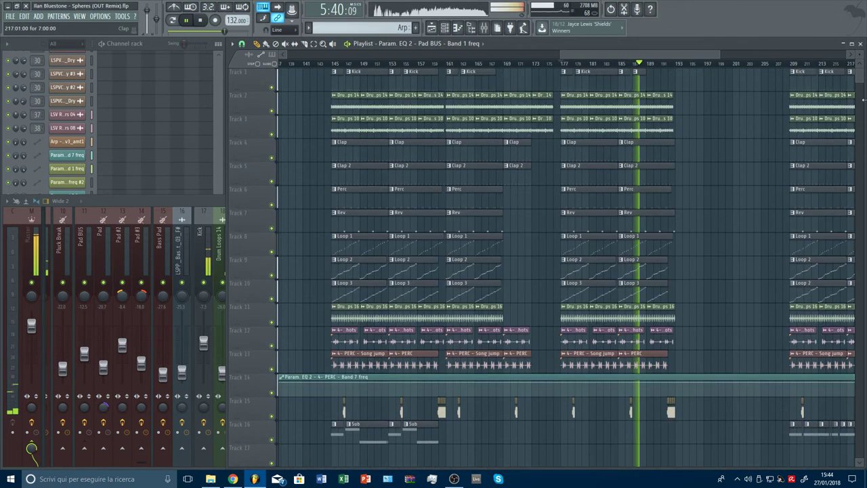
left_click_drag(860, 54, 860, 75)
scroll(748, 55, "down", 3)
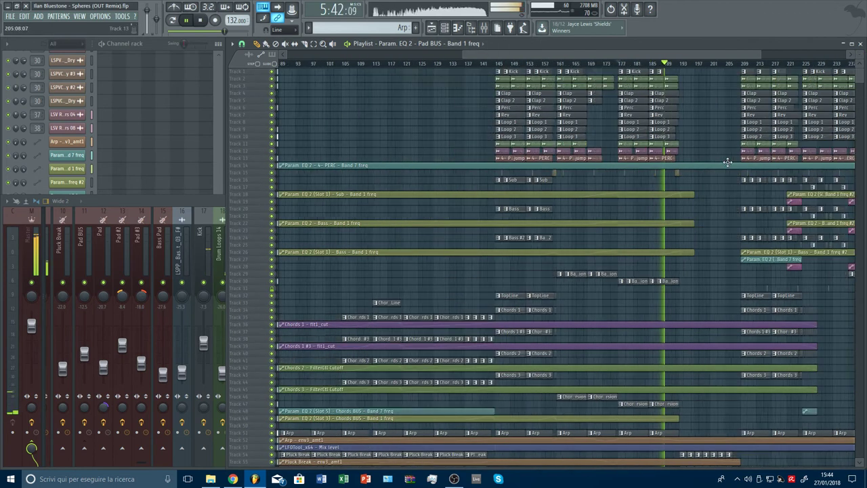
scroll(728, 162, "down", 1)
scroll(728, 165, "down", 3)
scroll(730, 170, "down", 7)
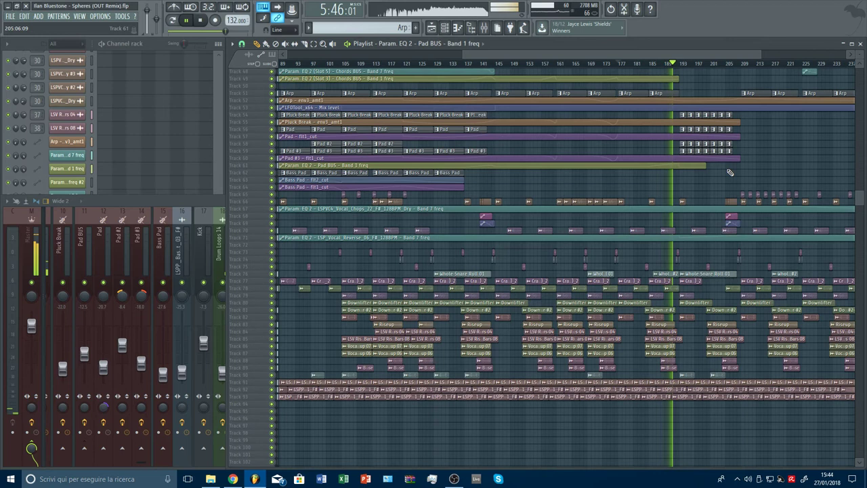
scroll(731, 170, "up", 2)
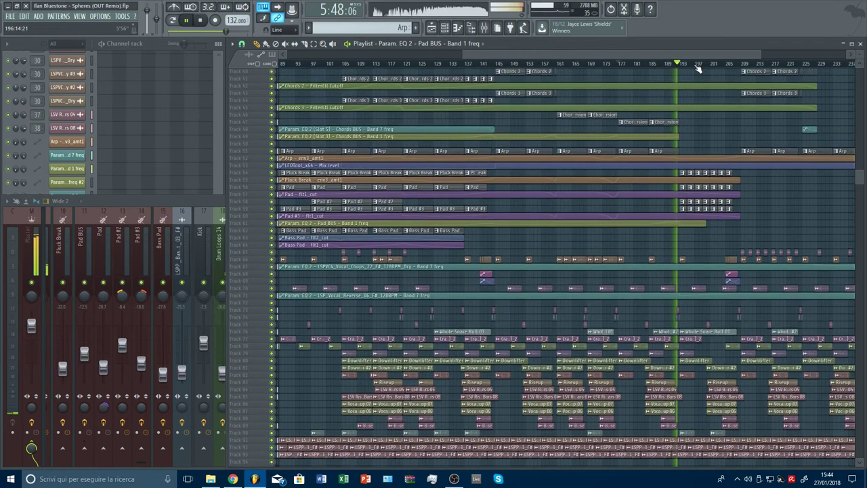
scroll(688, 118, "down", 2)
- Isolate the pluck, pad and bass pad tracks with their automation, Tracks 52 to 65, and play the break from about bar 113
left_click(489, 64)
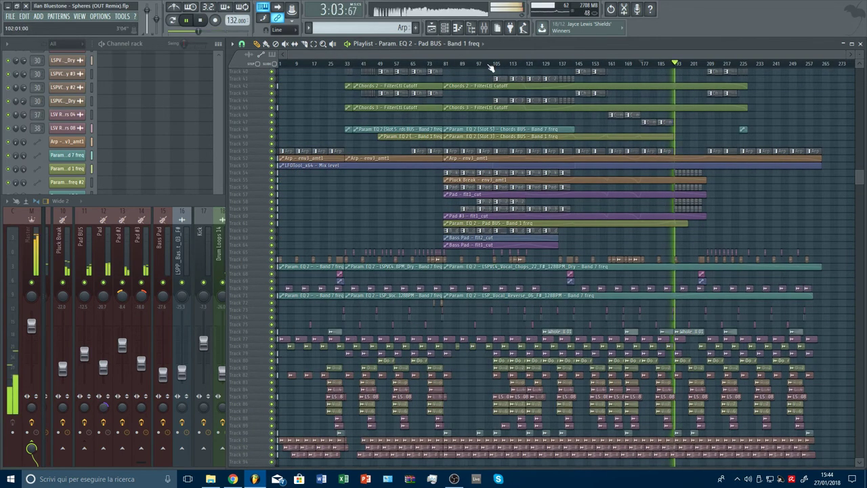
scroll(490, 128, "up", 3)
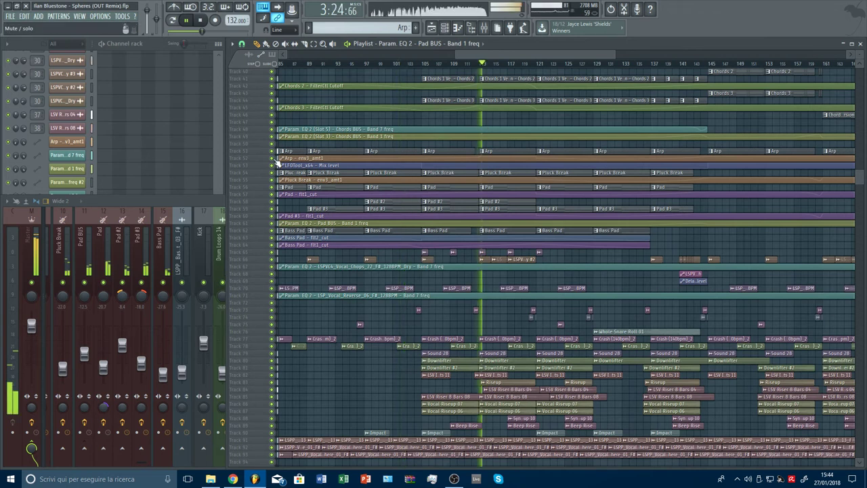
right_click(272, 158)
mouse_move(272, 165)
left_mouse_down()
mouse_move(273, 245)
mouse_move(273, 194)
left_mouse_up()
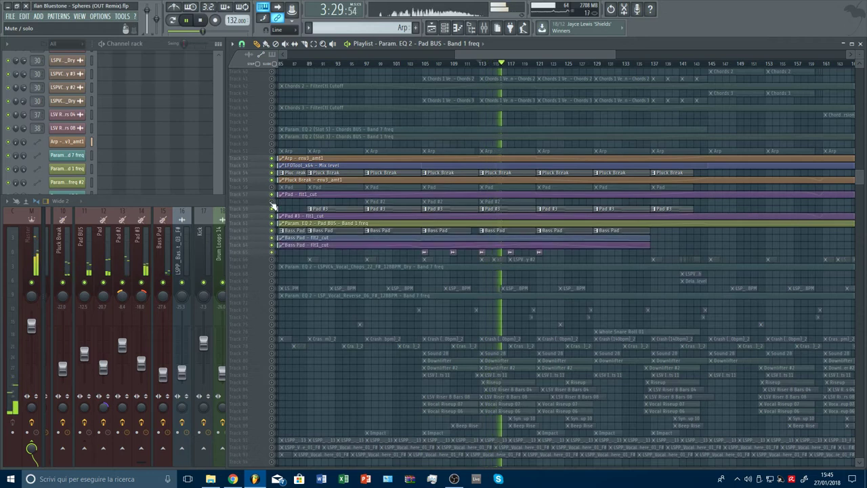
left_click(484, 65)
scroll(494, 243, "up", 3, "alt")
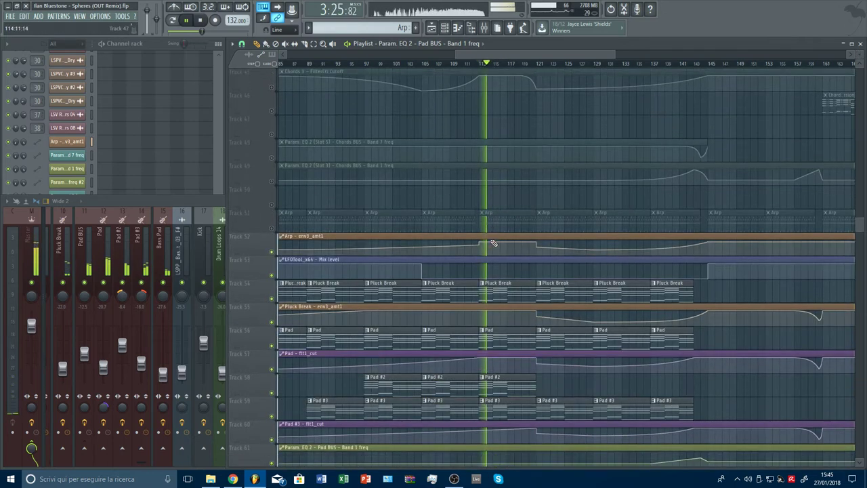
scroll(494, 243, "down", 4)
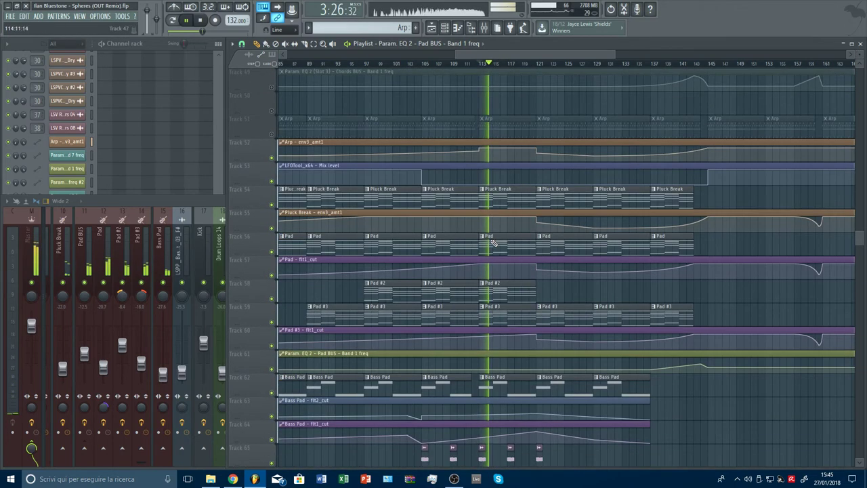
- Isolate Pad #3 with its fit1_cut and Pad BUS automation, add the Pad #2 track, and replay the break around bars 114 to 118
left_click(271, 322, "ctrl")
left_click_drag(271, 346, 272, 370)
left_click(509, 330)
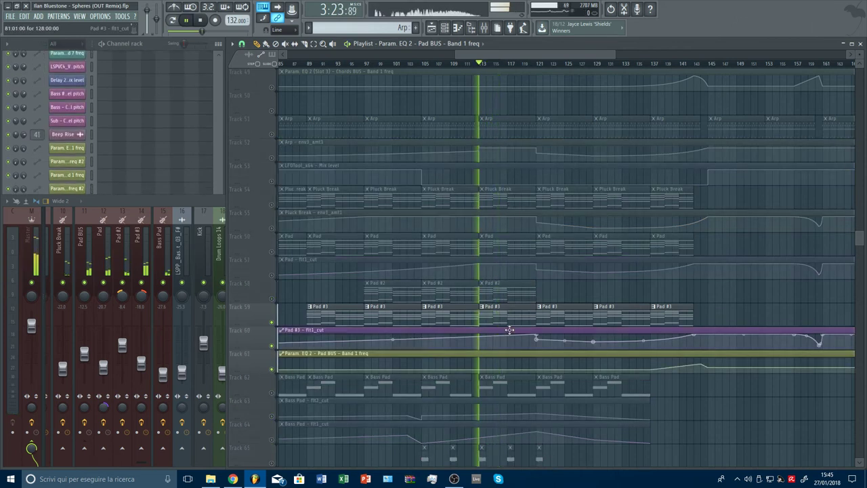
left_click(495, 63)
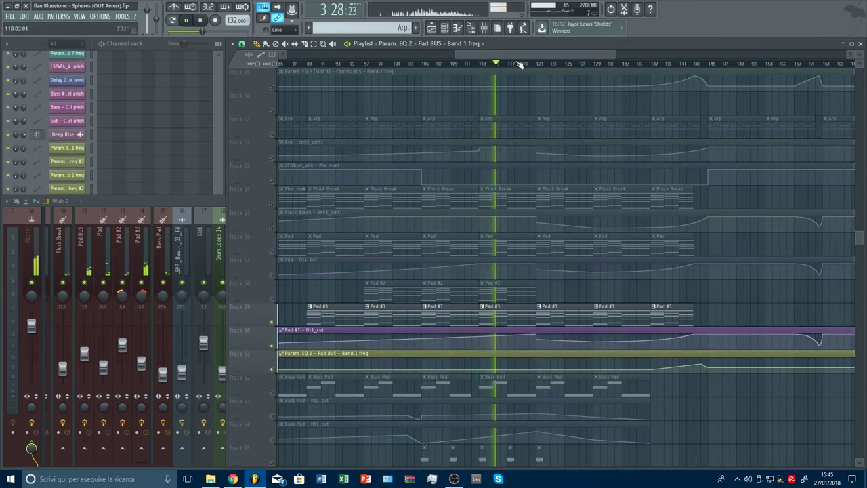
left_click(519, 64)
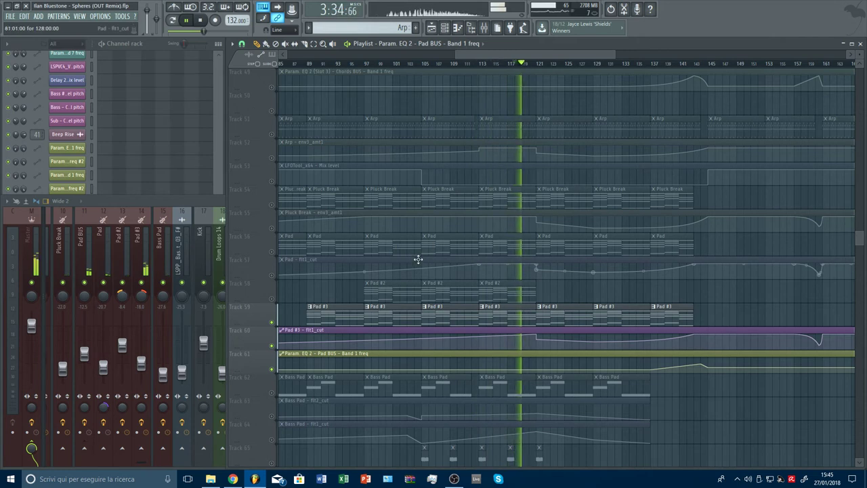
left_click(272, 299)
left_click(515, 64)
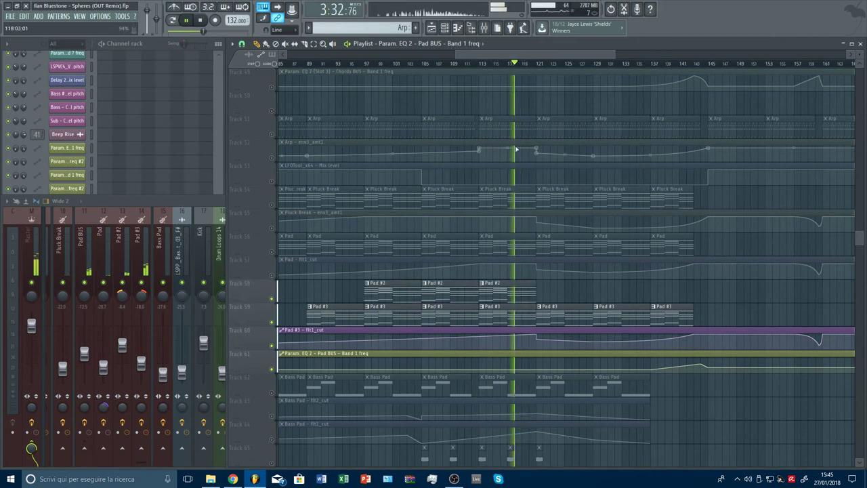
- Replay the break from about bar 117, muting Pad #2 and Pad #3 and enabling Pad with its fit1_cut automation
left_click(526, 287)
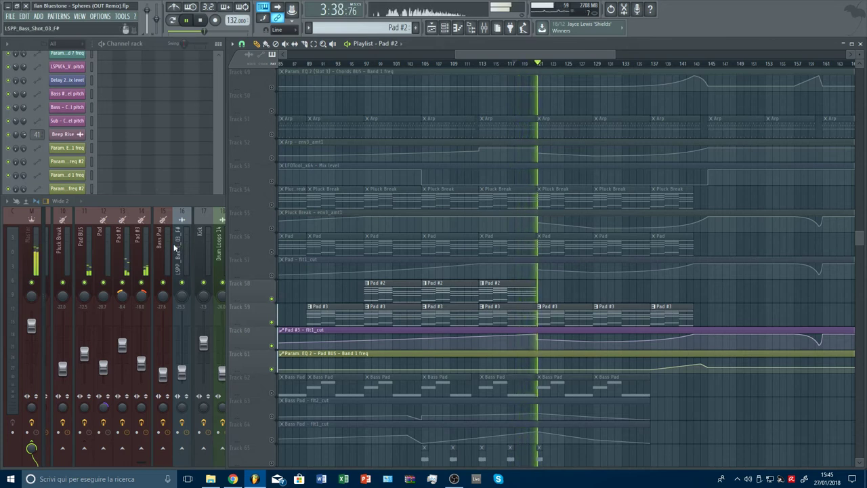
left_click(507, 64)
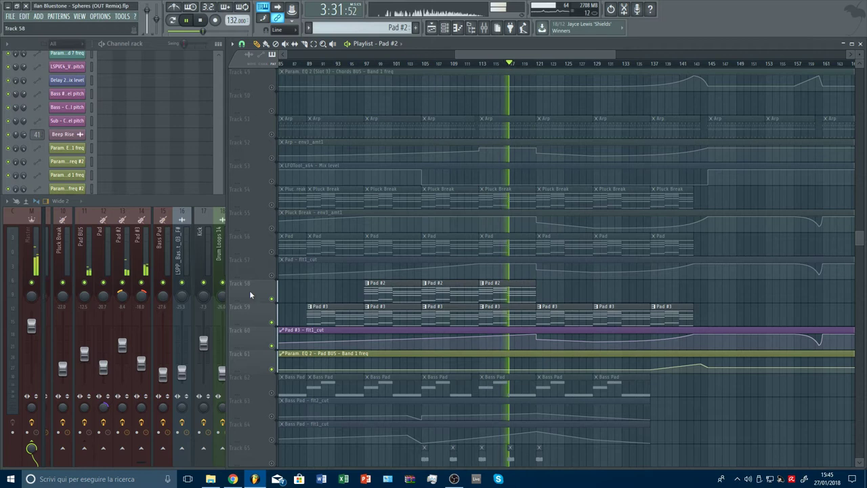
left_click(272, 275)
left_click(272, 252)
left_click_drag(277, 302, 273, 323)
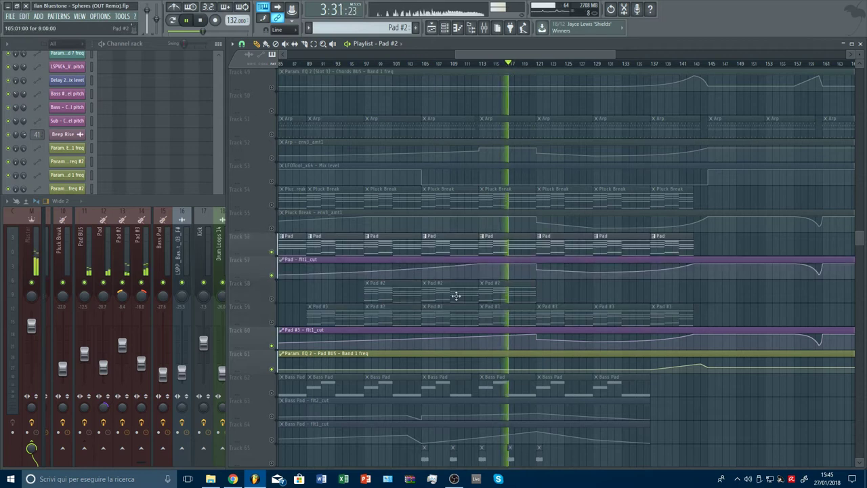
- Audition Pluck Break with its env3_amt1 automation in place of Pad, and switch back to the Pad track
left_click_drag(613, 54, 709, 54)
left_click(272, 205)
left_click(272, 228)
left_click(272, 251)
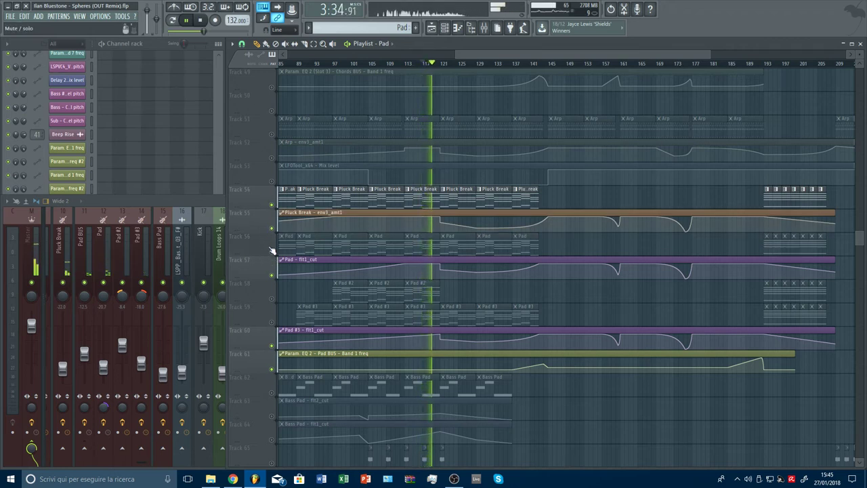
left_click(272, 252)
left_click(273, 205)
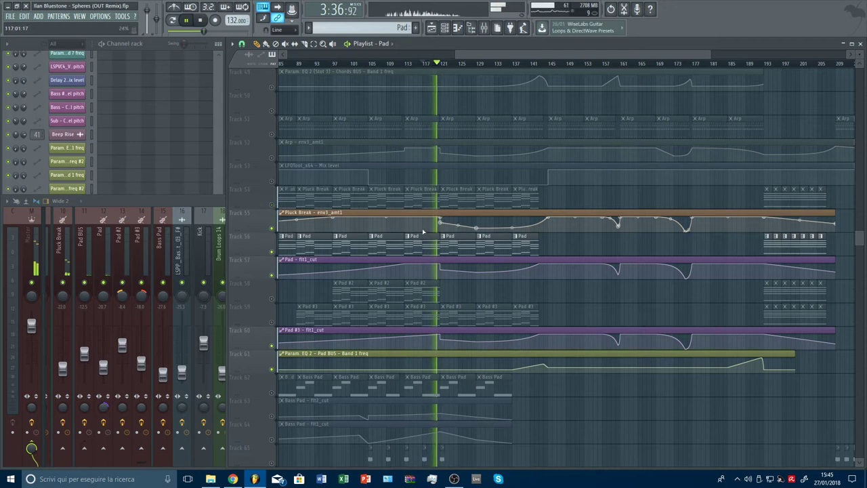
- Place Pad clips on Track 56 at bars 161, 177 and 185
left_click(623, 247)
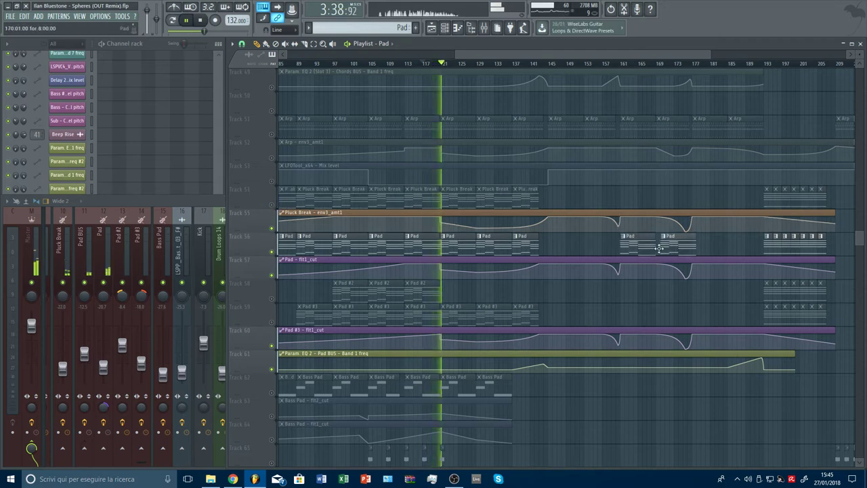
left_click(694, 247)
left_click(731, 246)
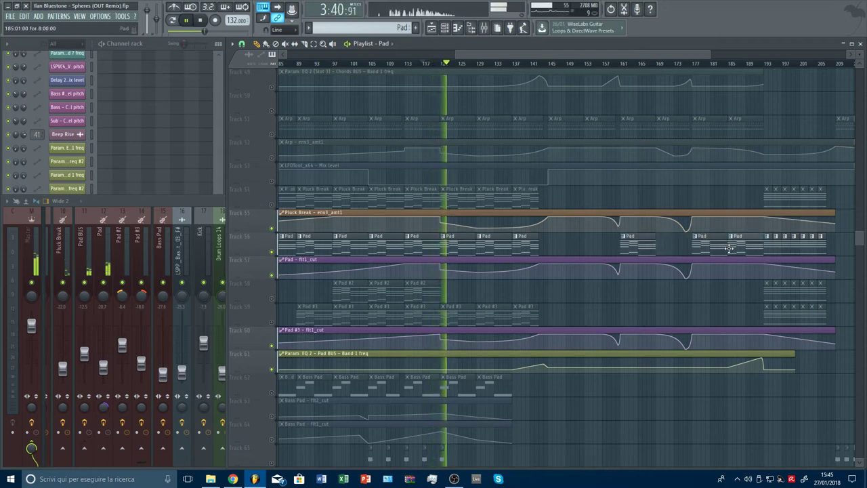
right_click(719, 298)
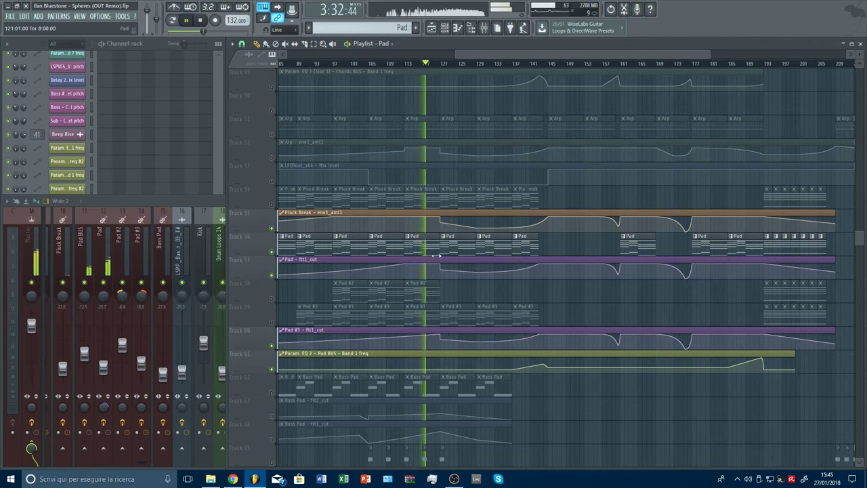
- Unmute all tracks, play from bar 161, and fill the Track 56 gap with a Pad clip at bar 169
left_click(623, 64)
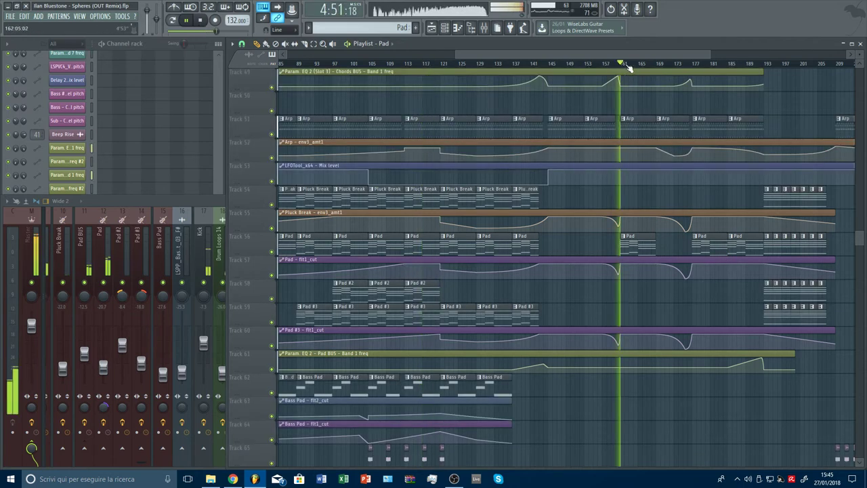
scroll(627, 68, "up", 2)
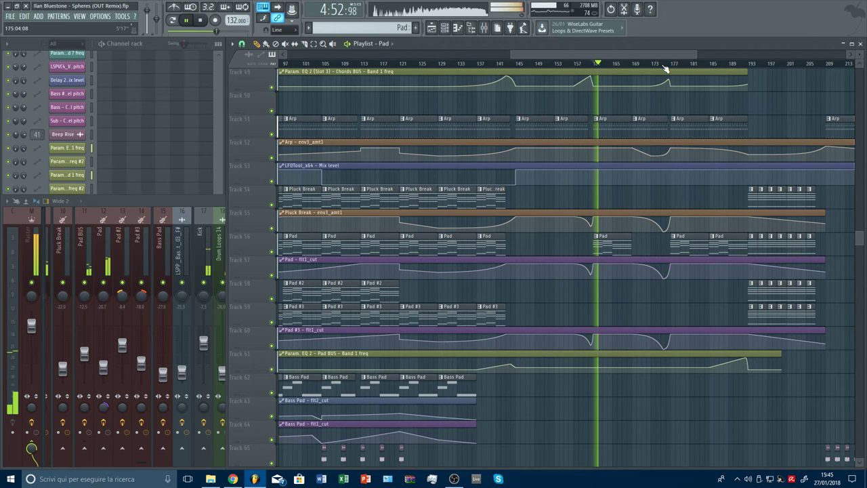
scroll(666, 69, "up", 2)
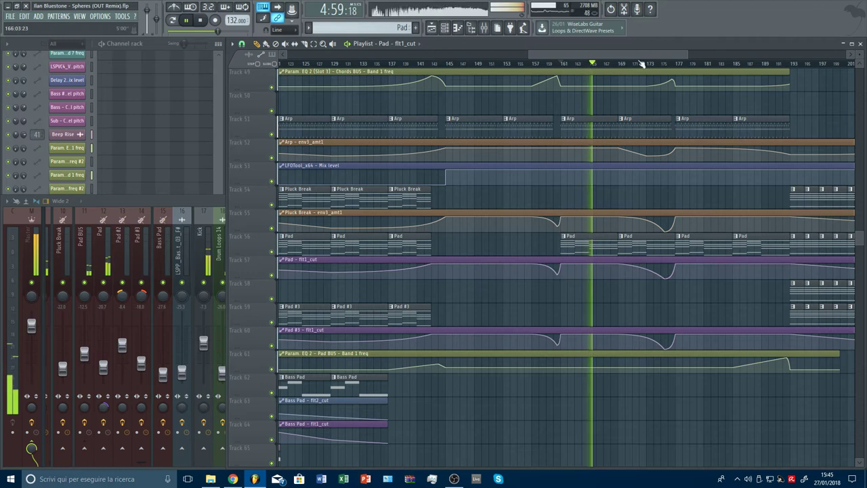
scroll(642, 63, "down", 2)
left_click_drag(859, 63, 858, 102)
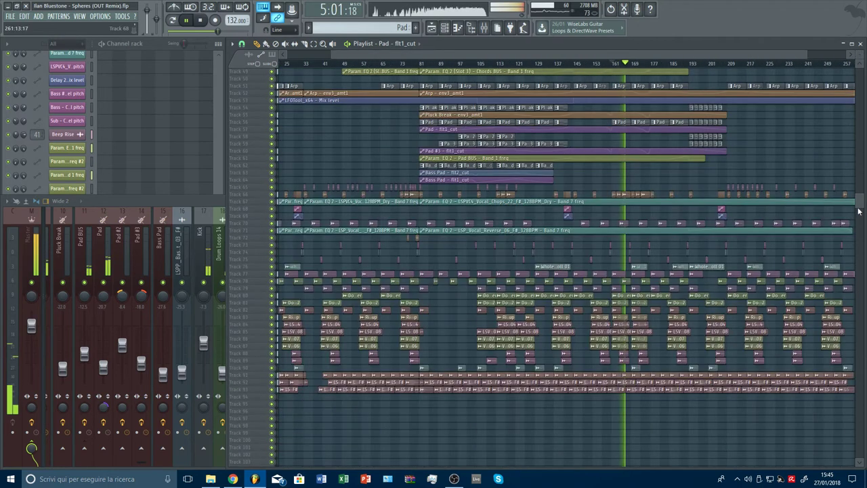
left_click_drag(858, 209, 861, 54)
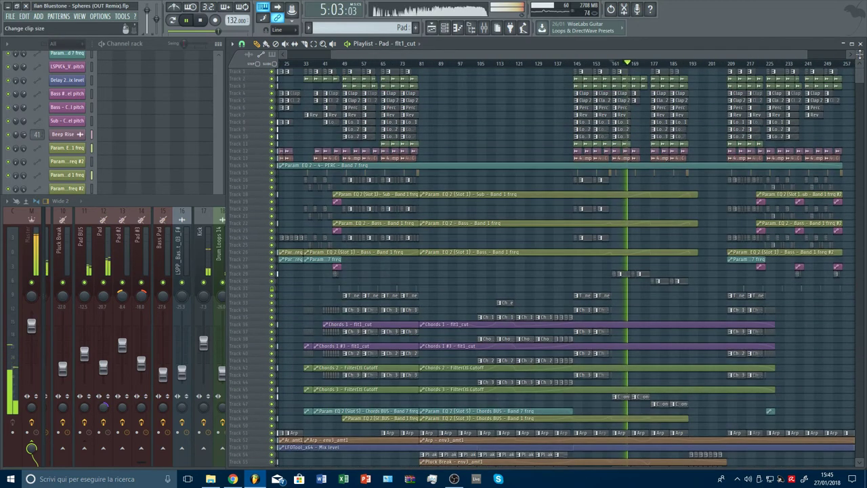
- Switch to OBS, check the audio sources in its mixer, and return to the FL Studio playlist
left_click(454, 479)
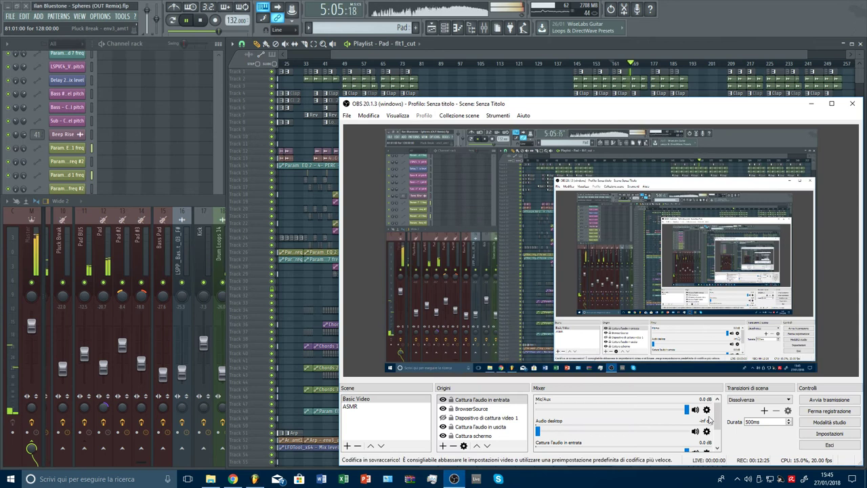
scroll(715, 437, "down", 2)
left_click_drag(717, 437, 718, 411)
left_click(769, 57)
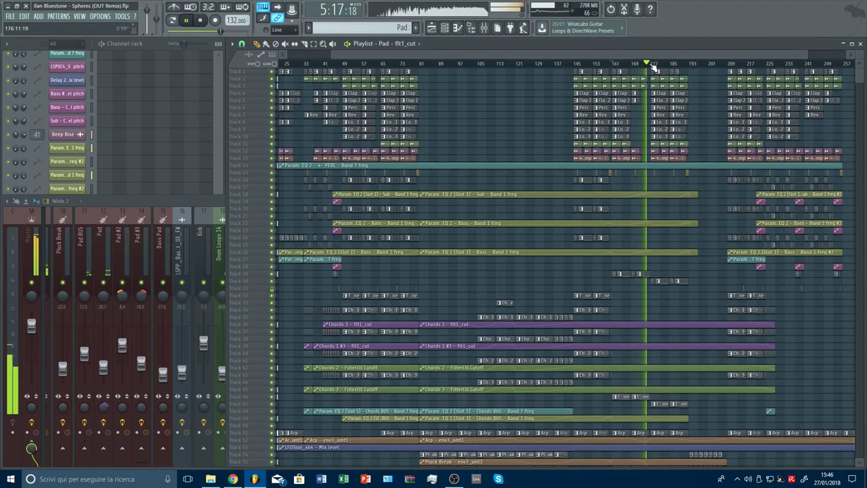
- Listen to the transition around bar 177, and sample the arrangement at about bars 195, 209 and 257
scroll(674, 64, "up", 5)
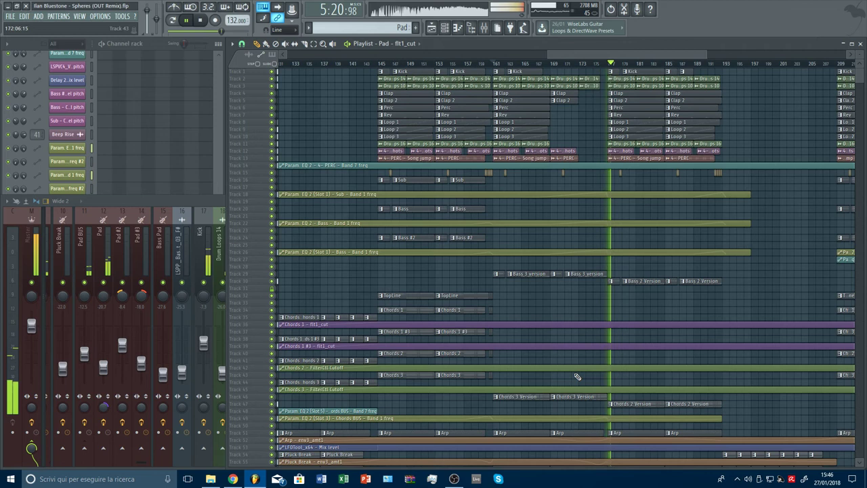
scroll(651, 65, "down", 4)
scroll(649, 64, "down", 3)
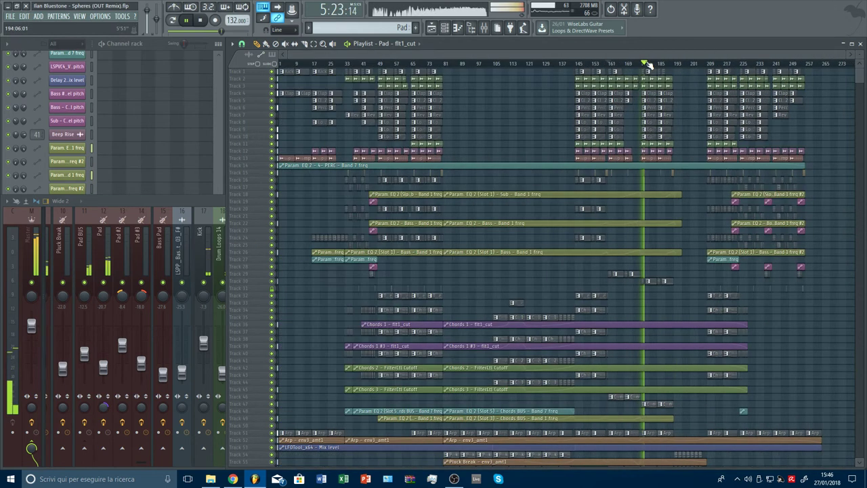
scroll(695, 124, "down", 7)
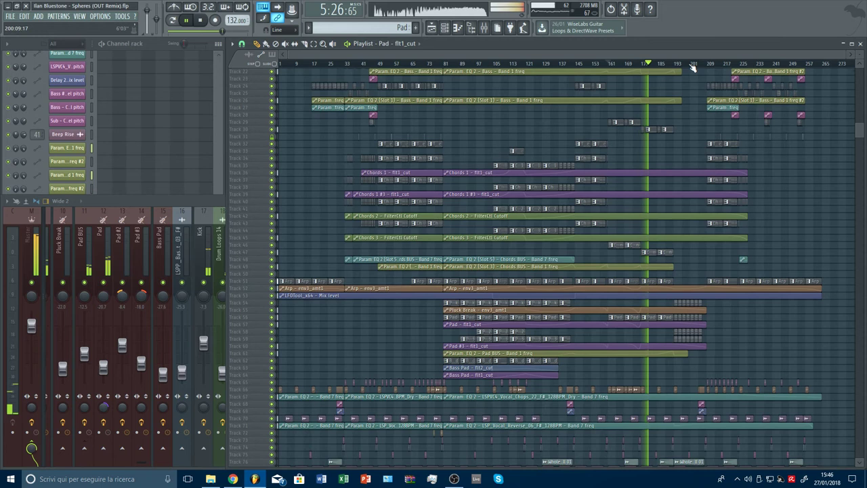
left_click(686, 64)
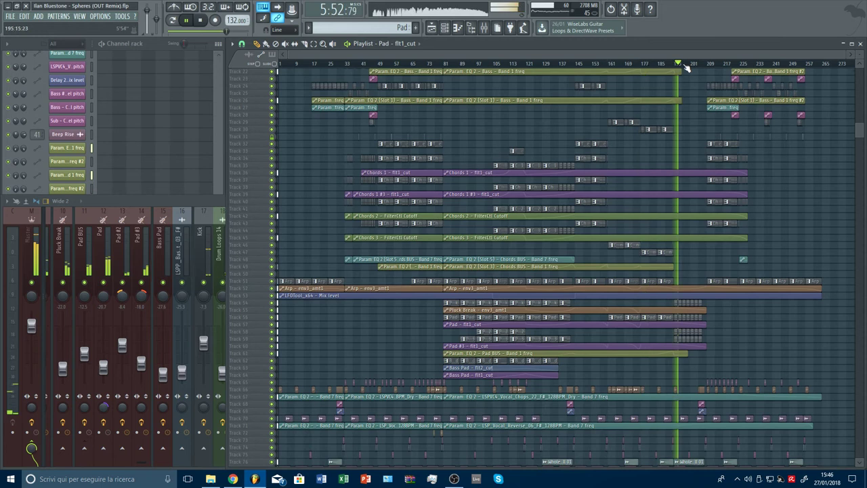
left_click(717, 65)
left_click(810, 64)
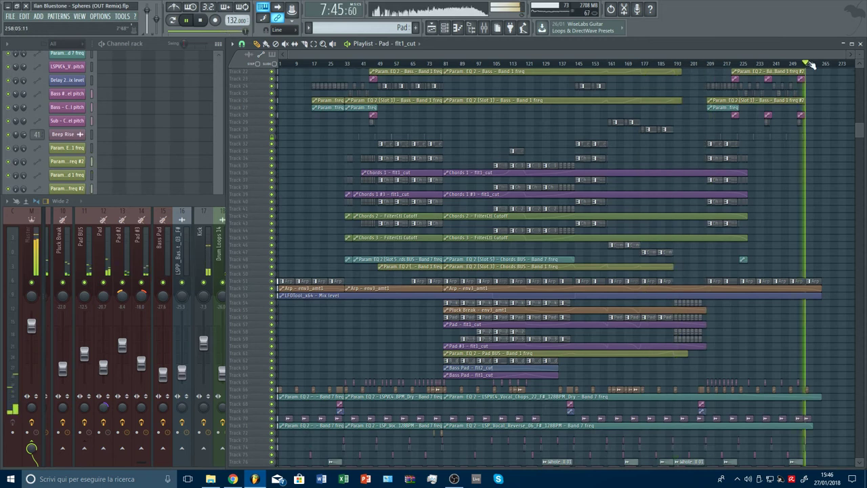
scroll(813, 64, "up", 2)
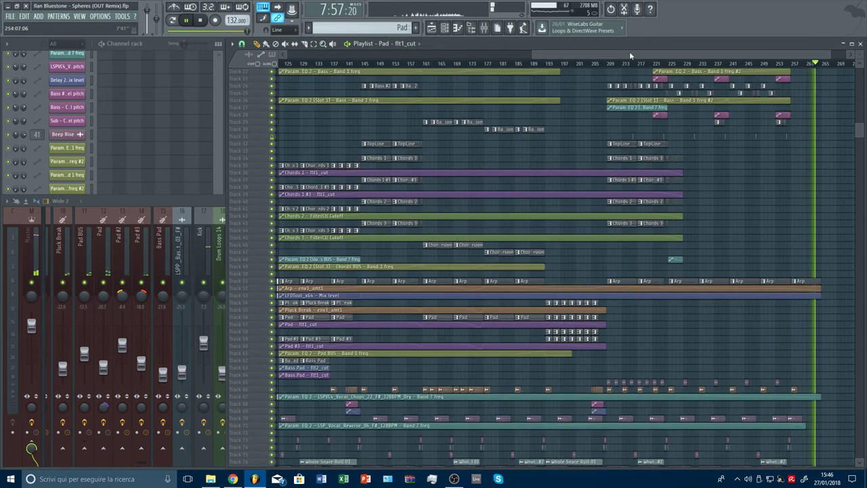
- Play short excerpts of the first part from about bar 37 through bars 53, 65 and 73 to the break at bar 81
left_click_drag(629, 52, 376, 53)
left_click(418, 64)
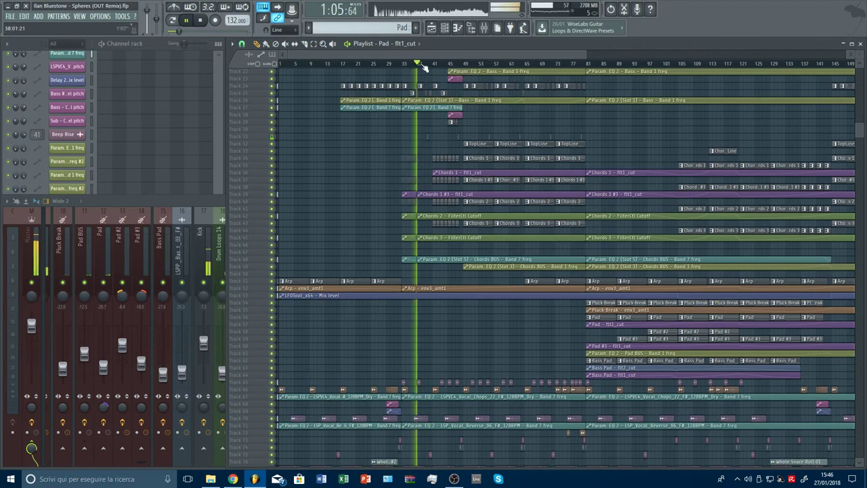
scroll(421, 65, "down", 3)
scroll(456, 155, "up", 5)
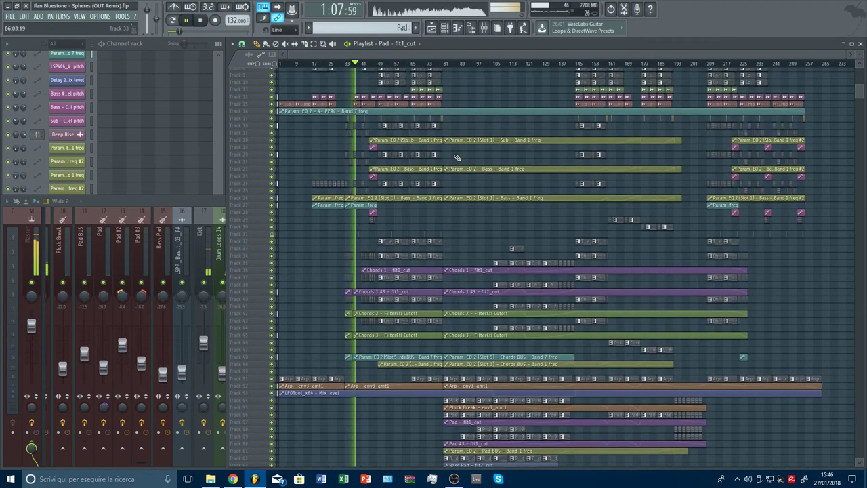
scroll(457, 158, "up", 3)
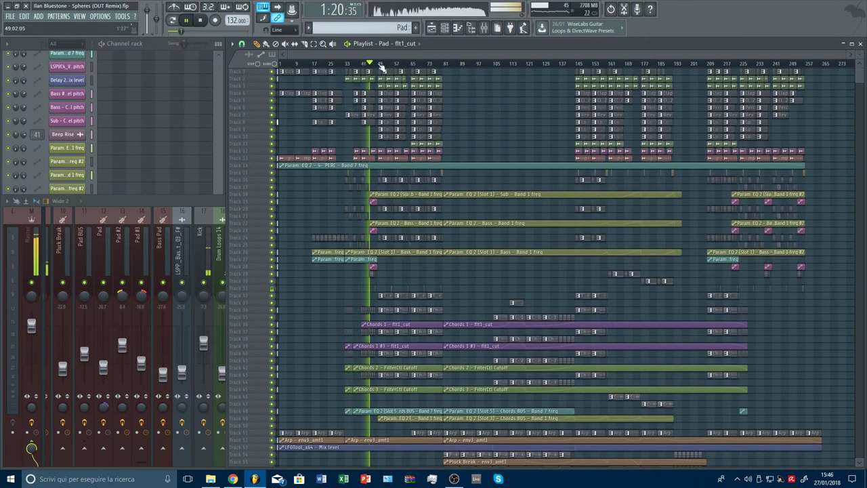
left_click(386, 65)
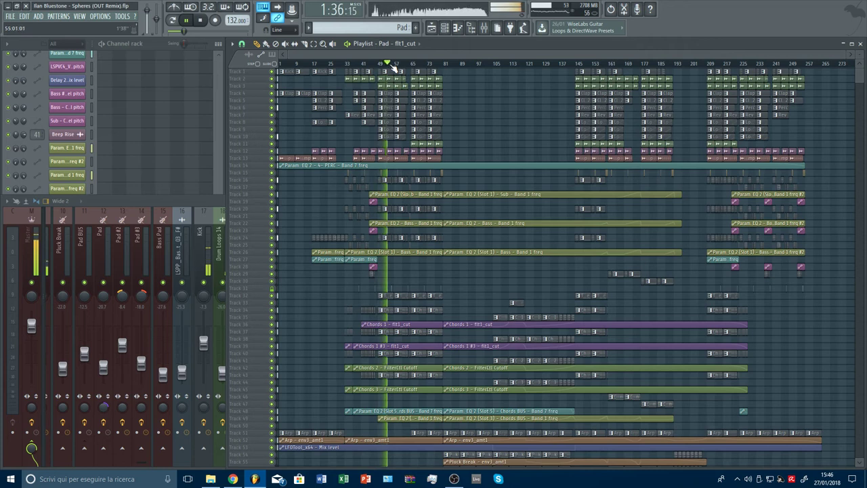
left_click(413, 65)
left_click(427, 65)
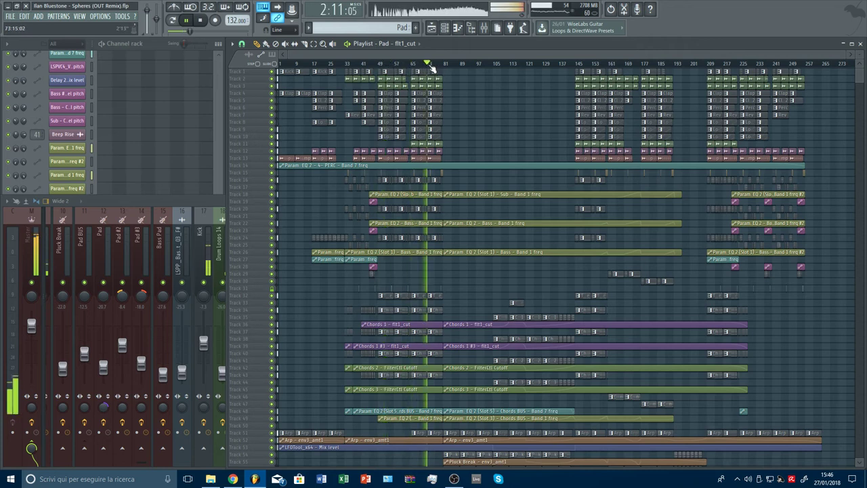
left_click(444, 65)
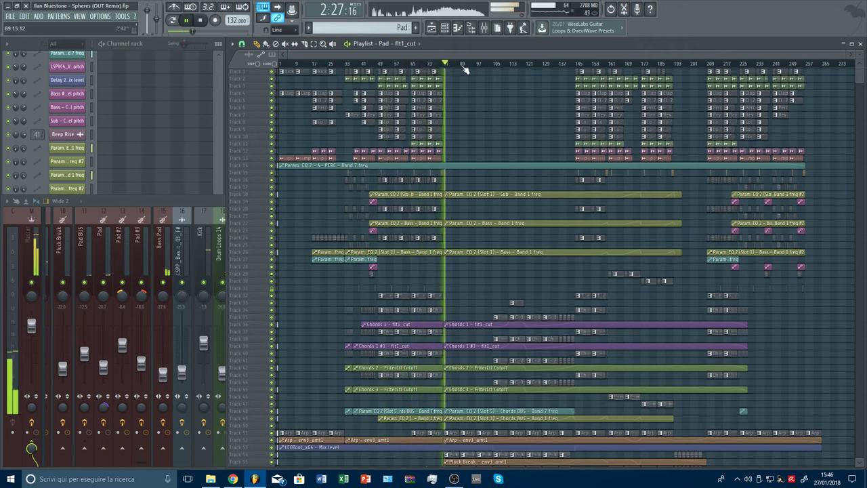
- Inspect the Fruity delay 2 feedback settings on the LSPVC4 vocal chops mixer track while the break plays, and close the plugin
scroll(503, 150, "down", 9)
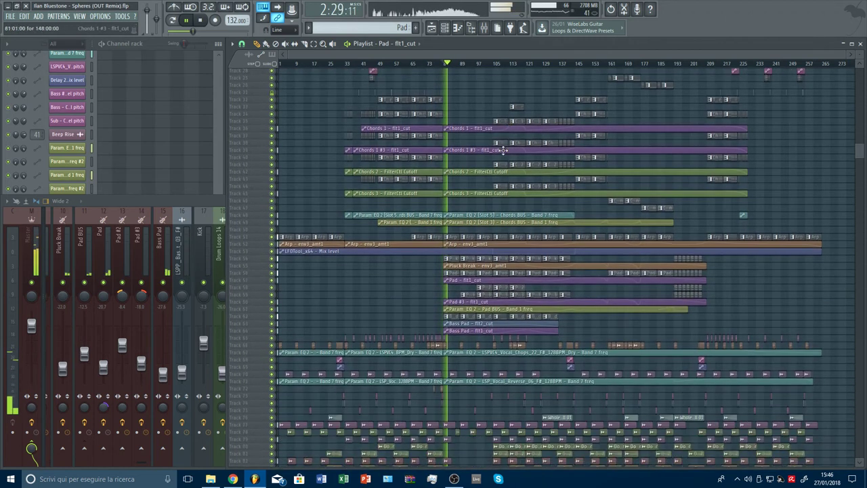
scroll(502, 151, "down", 3)
left_click(221, 200)
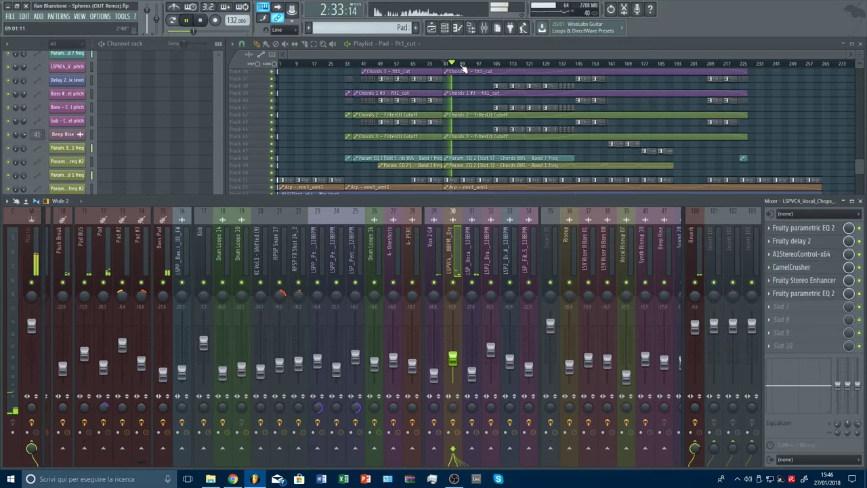
left_click(793, 241)
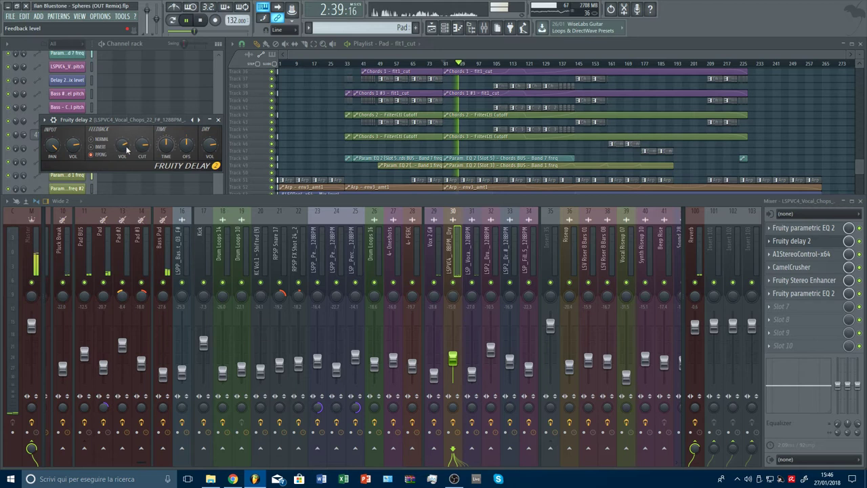
left_click(218, 120)
left_click(468, 54)
- Examine the enlarged playlist from the drum tracks down to the chords, arp and pad automation curves
scroll(499, 287, "up", 4)
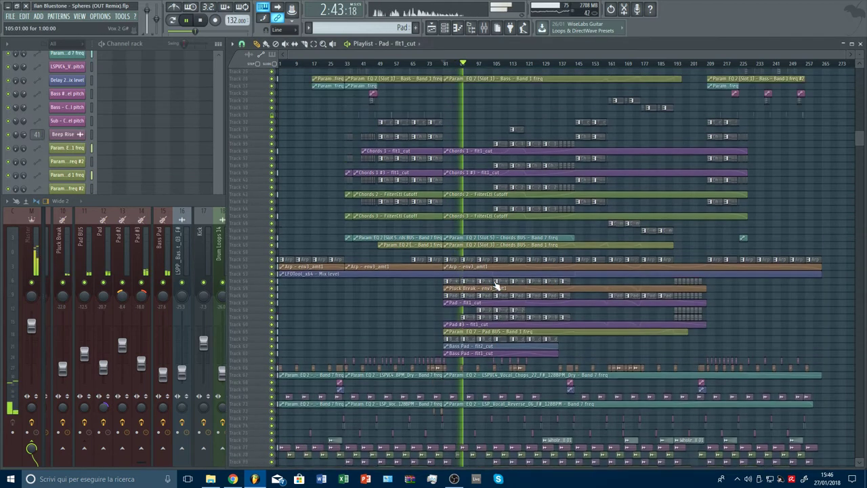
scroll(497, 286, "up", 4)
scroll(497, 286, "up", 3)
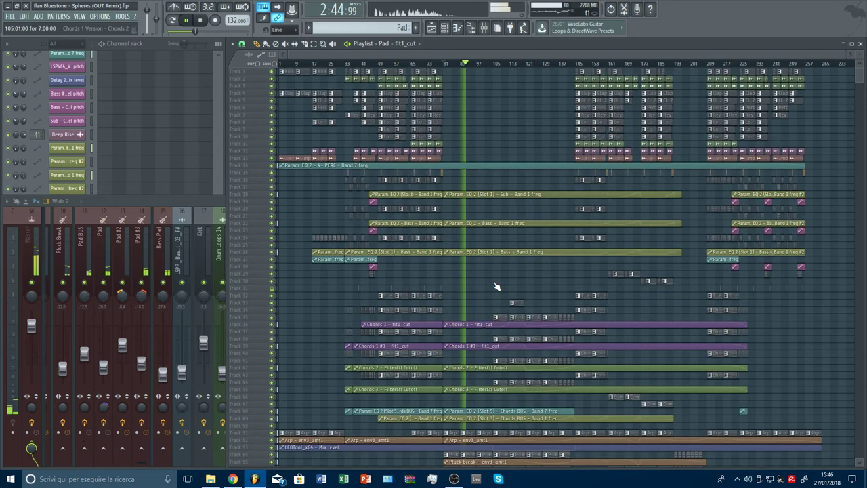
scroll(495, 287, "up", 3)
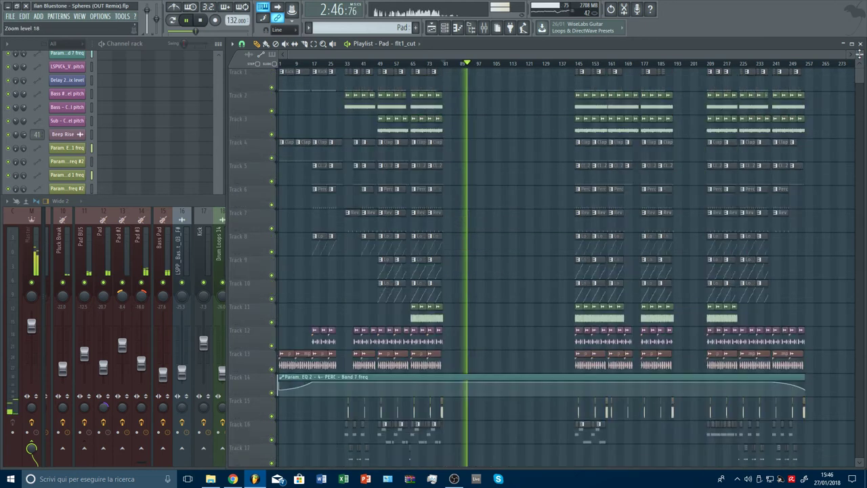
scroll(484, 299, "down", 10)
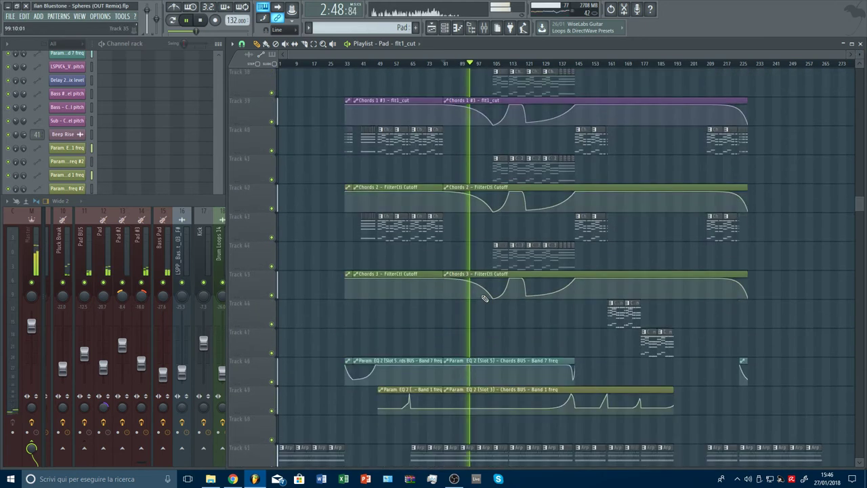
scroll(485, 298, "down", 3)
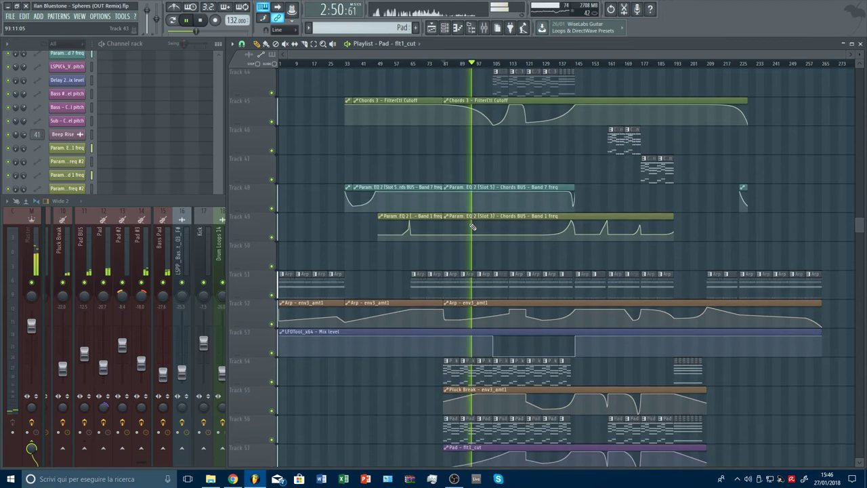
- Examine the pluck and pad tracks in the break and the starting points of the Pluck Break and Pad automation at bar 81
scroll(473, 226, "down", 4)
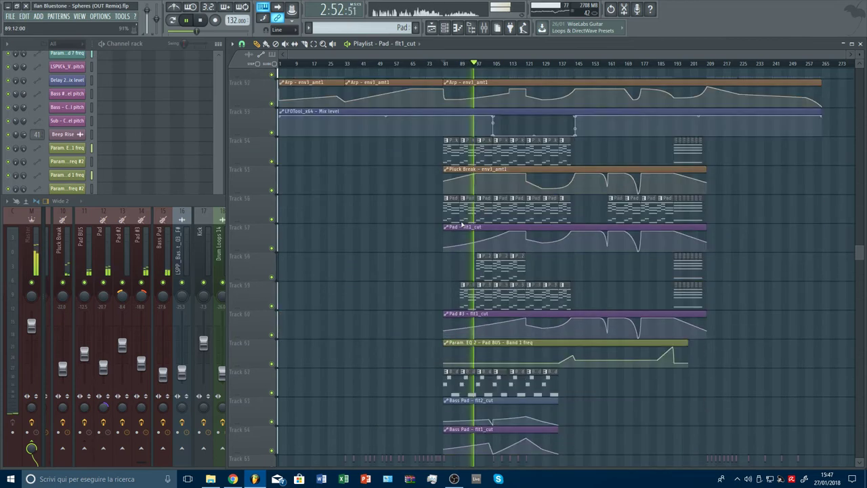
scroll(445, 236, "down", 1)
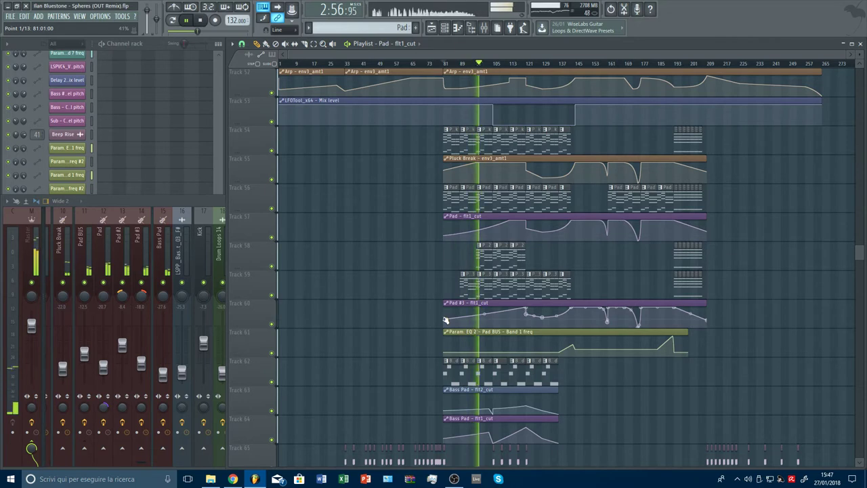
left_click(445, 169)
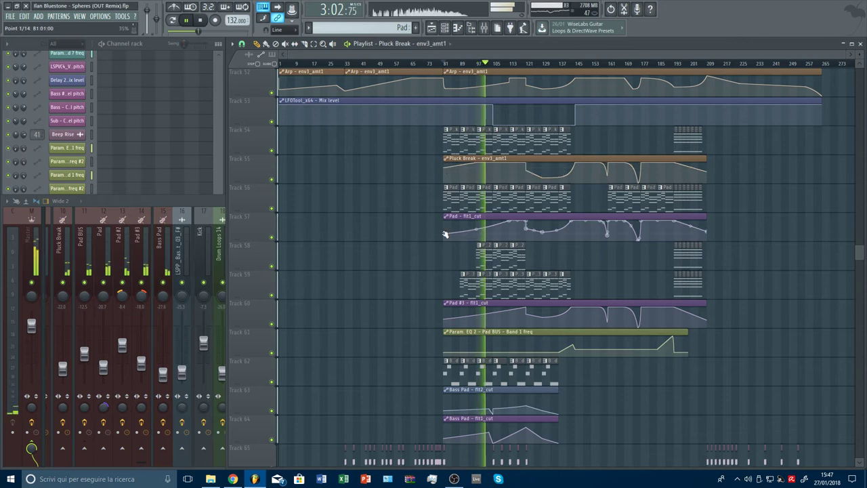
left_click(446, 234)
- Replay the break from bar 81, examine its pluck, pad and bass layers, and briefly mute the Bass Pad mixer track to compare
left_click(446, 64)
scroll(450, 65, "up", 3)
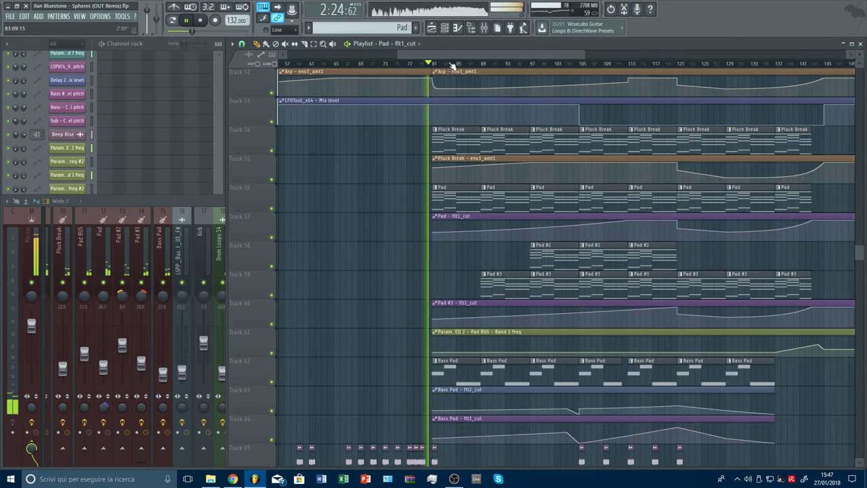
scroll(493, 232, "down", 3)
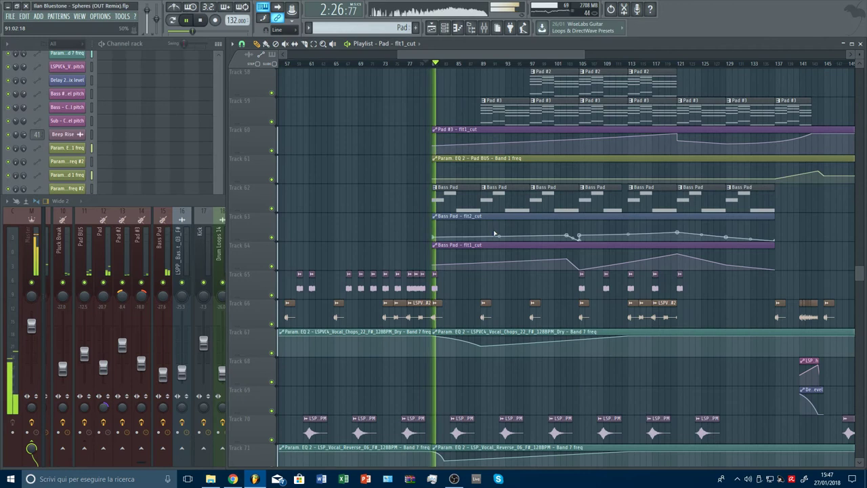
scroll(482, 183, "up", 7)
scroll(482, 184, "down", 6)
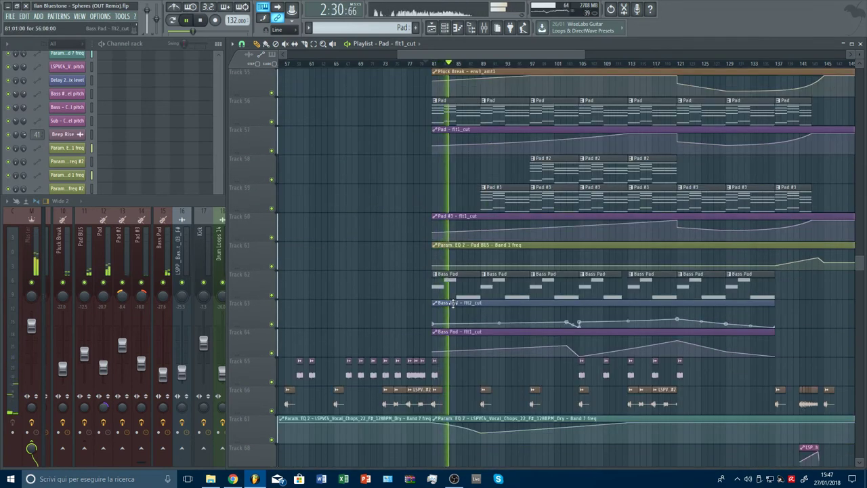
scroll(491, 291, "up", 1)
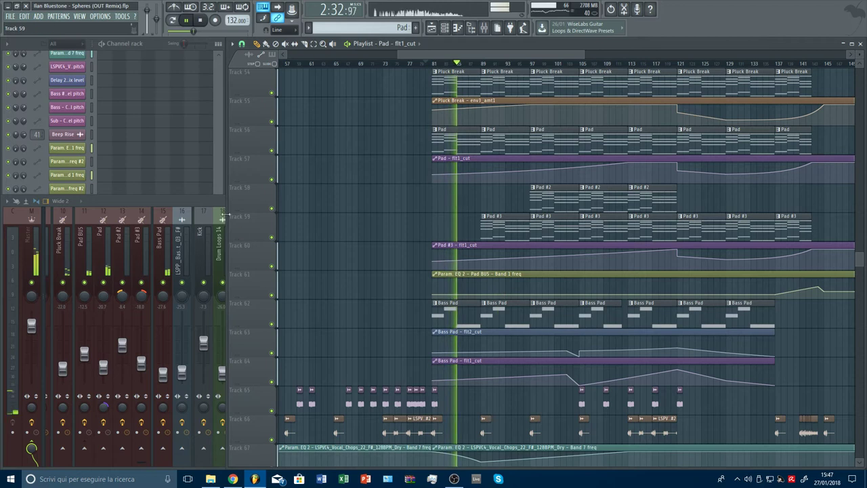
left_click(169, 287)
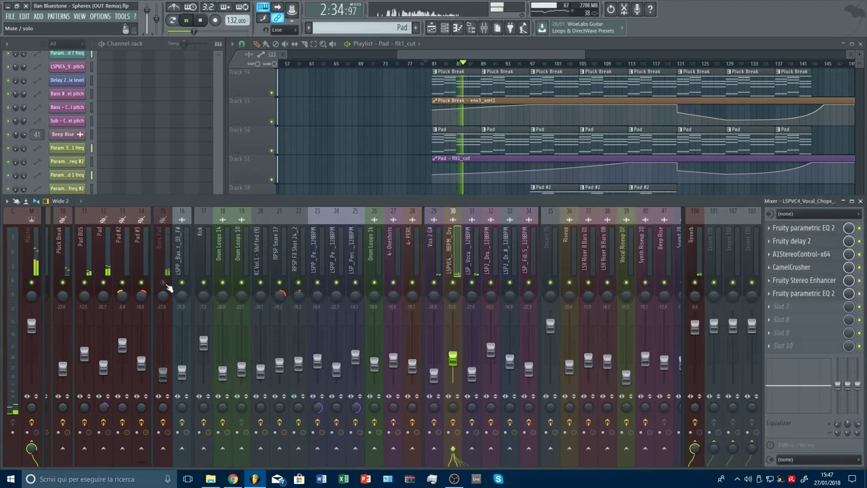
- Straighten the opening segment of the Pad filter cutoff automation by setting its tension to about 2%
left_click(535, 188)
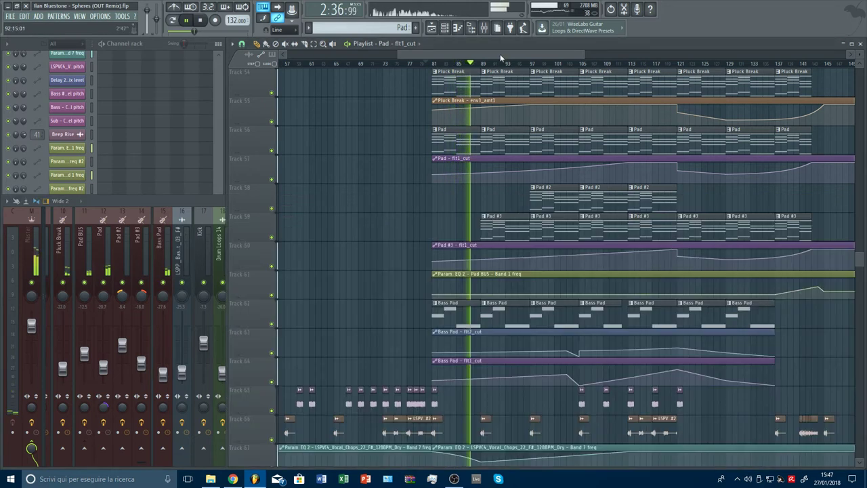
scroll(536, 187, "up", 2)
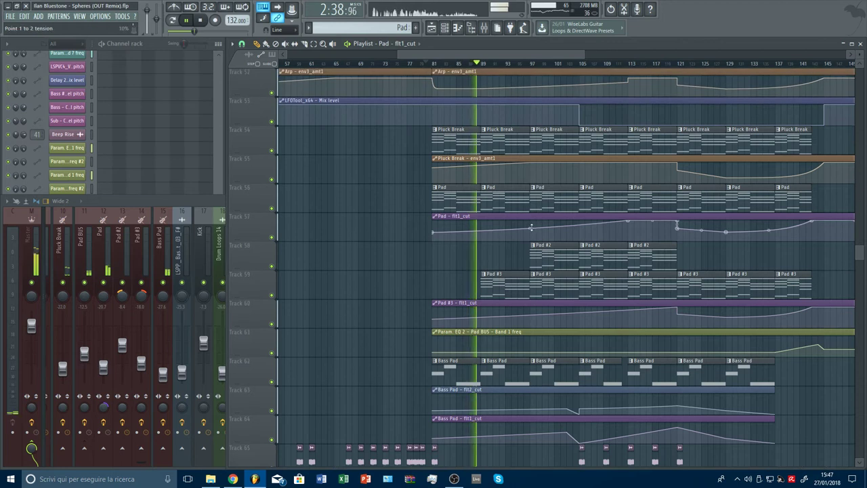
left_click_drag(530, 223, 530, 228)
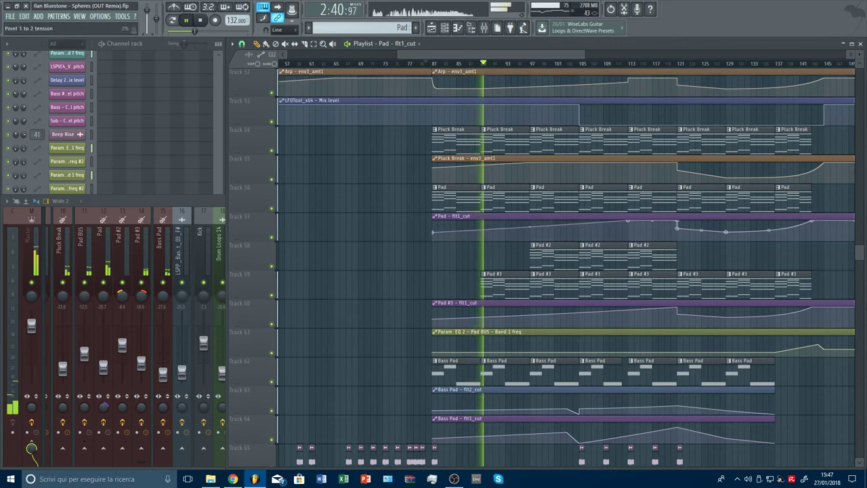
- Add a Pad #3 clip at bar 81 and raise the first point of the Pad #3 filter cutoff automation to about 48%
left_click(496, 287)
left_click(448, 294)
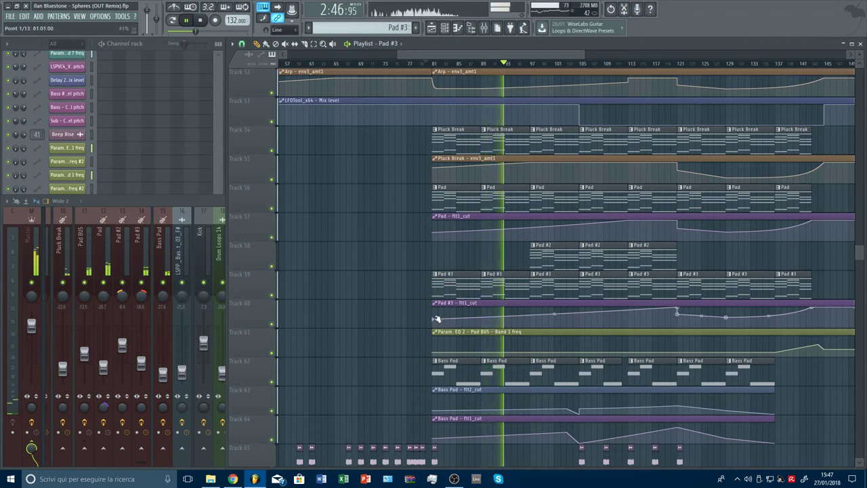
left_click_drag(433, 320, 434, 318)
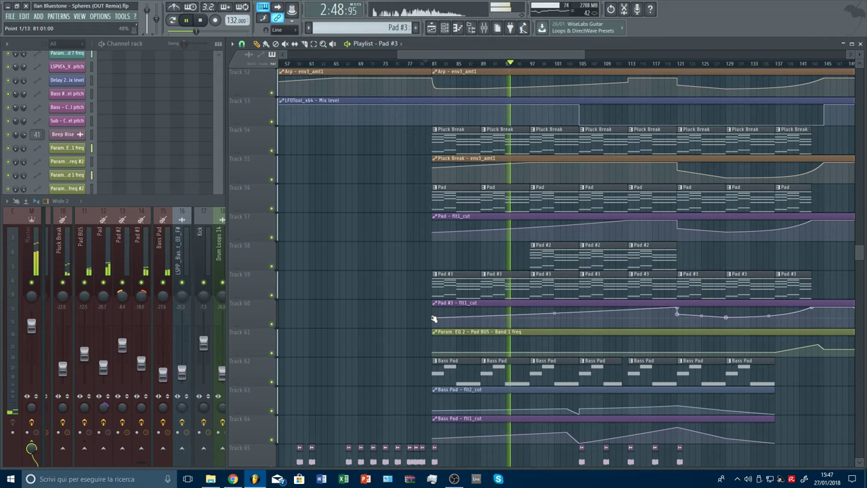
- Examine the arp, chords and bass tracks with their automation above the pads, and shrink the track height for an overview
scroll(577, 263, "up", 9)
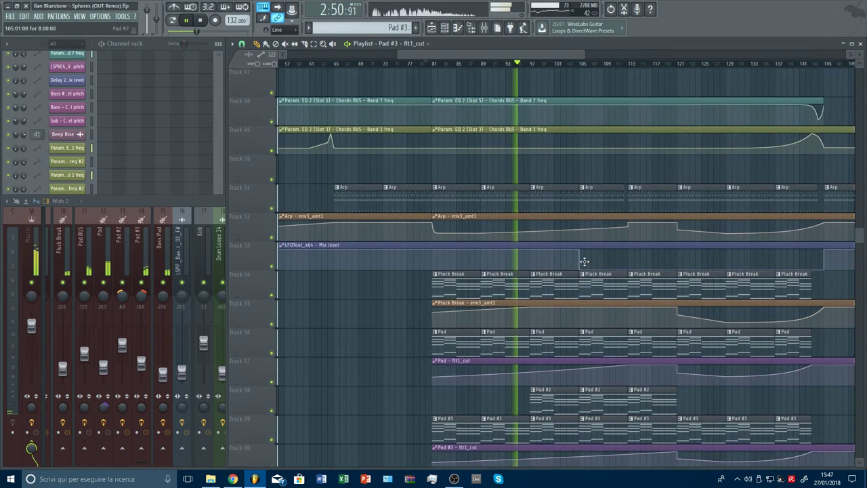
scroll(577, 262, "up", 1)
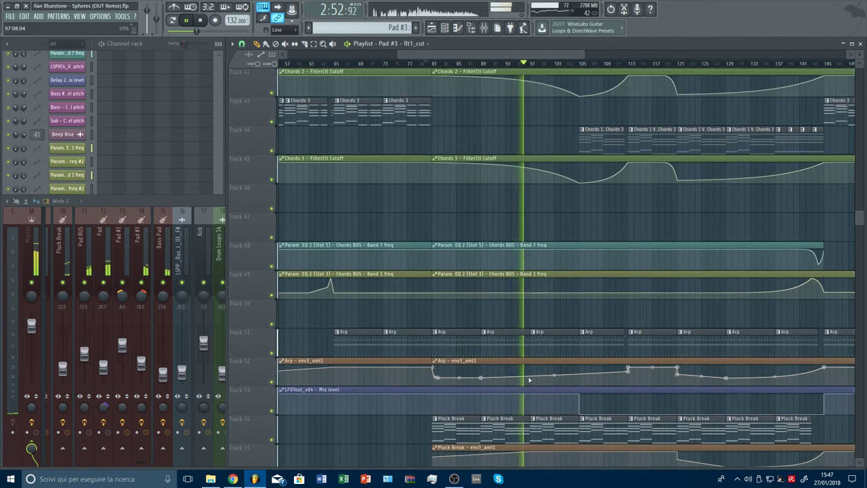
scroll(587, 273, "up", 5)
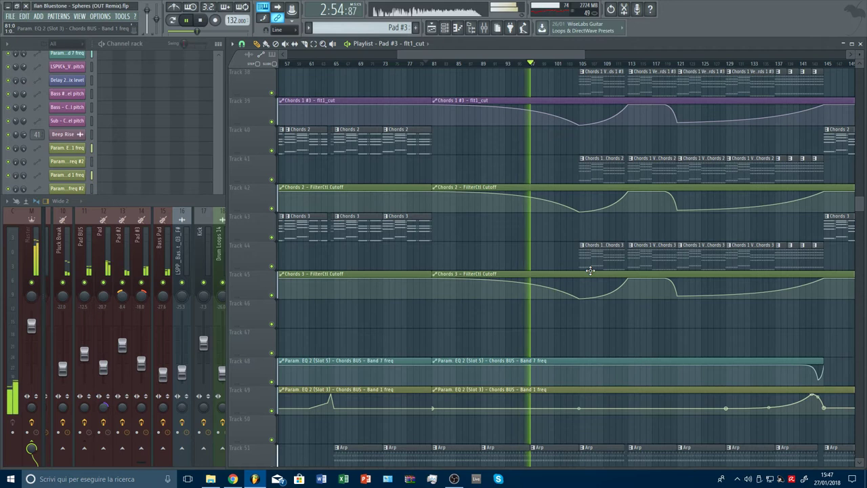
scroll(590, 270, "up", 20)
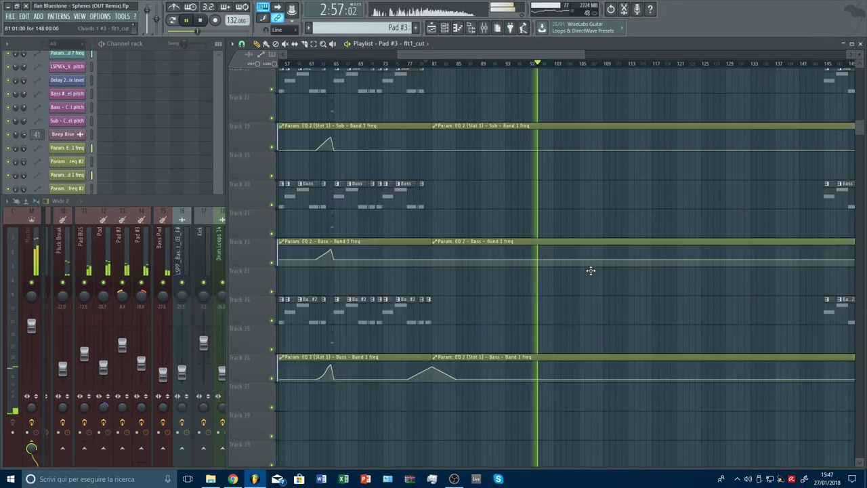
left_click_drag(859, 64, 859, 95)
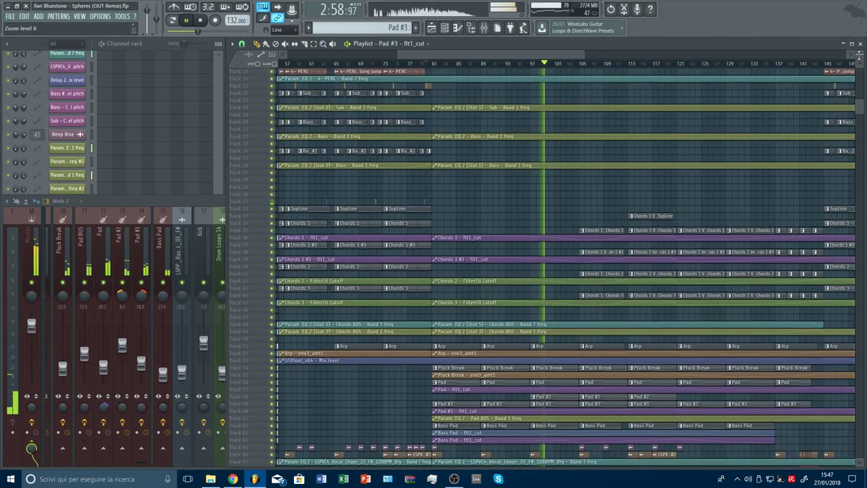
- Listen to the break from about bars 104 and 105, pick the Pluck Break pattern, and sample bars 121, 125 and 129
left_click(574, 63)
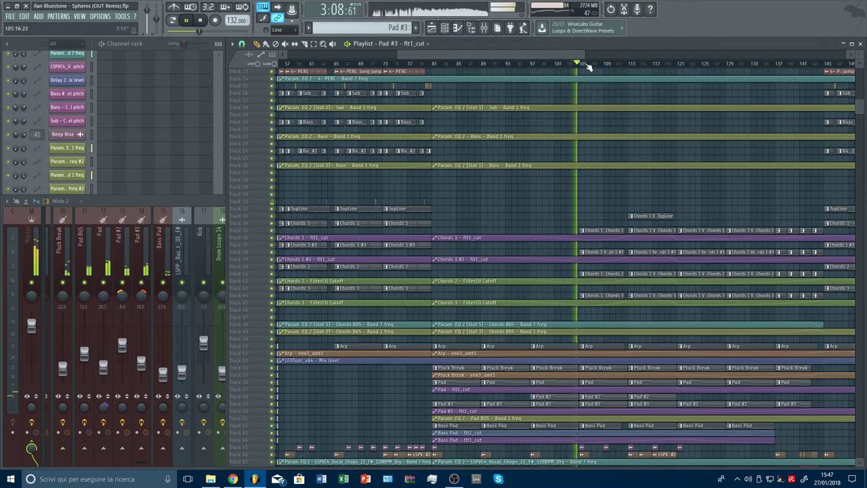
left_click(586, 64)
left_click(546, 367)
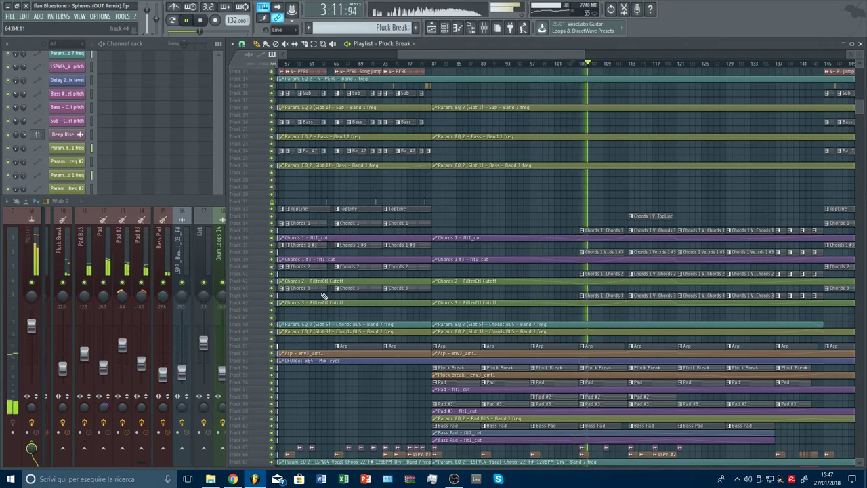
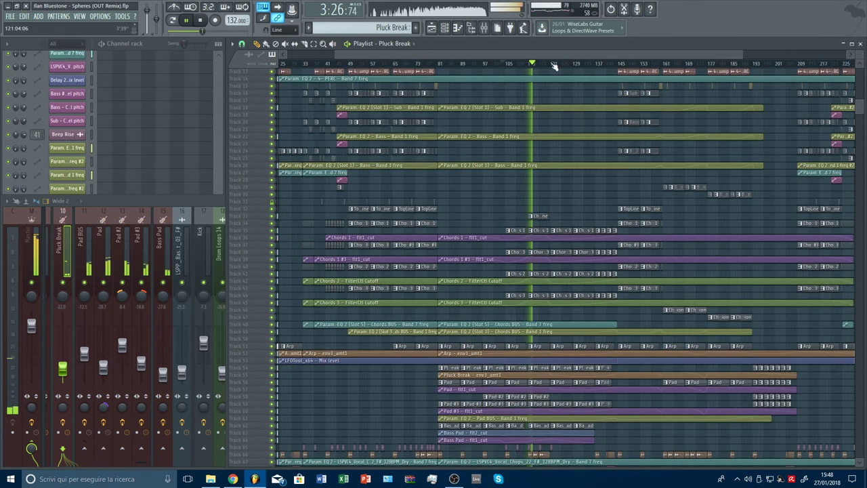
left_click(554, 63)
left_click(564, 63)
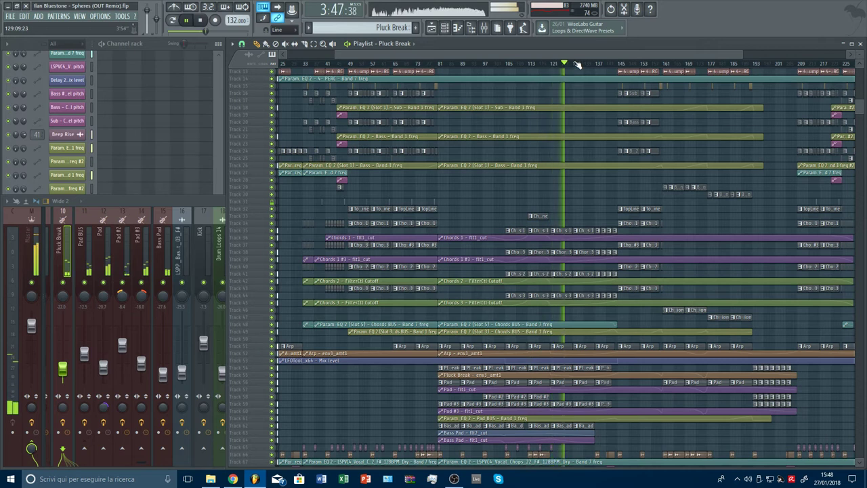
left_click(577, 63)
- Examine the vocal chops, risers and effects tracks in the lower part of the arrangement
scroll(657, 246, "down", 5)
scroll(657, 247, "down", 2)
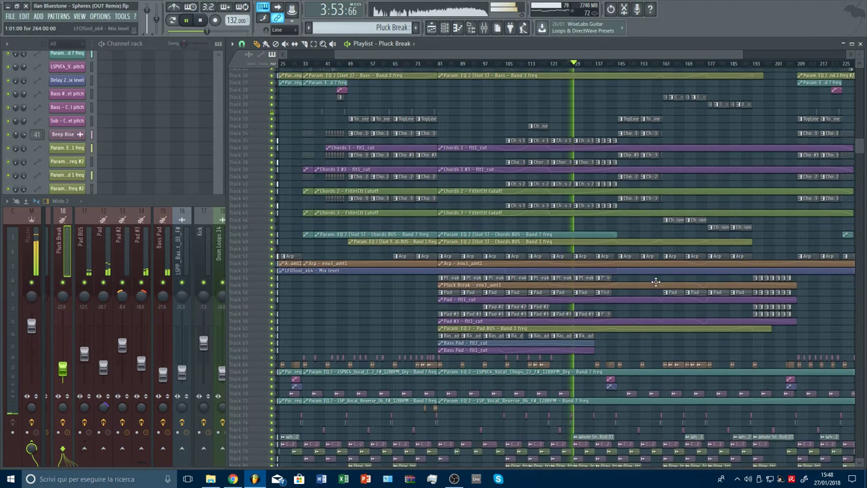
scroll(656, 282, "down", 10)
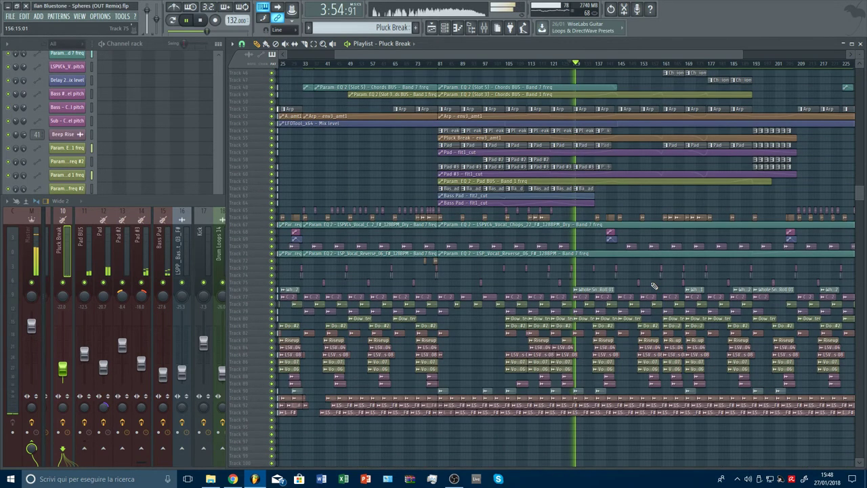
scroll(654, 285, "up", 3)
- Listen to the build-up into bar 145 and examine the chords and Chords BUS EQ automation around the drop
left_click(457, 64)
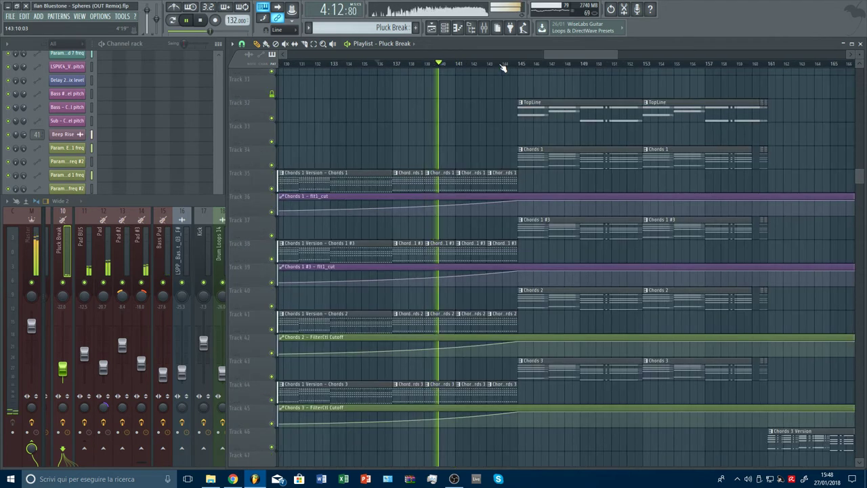
scroll(503, 68, "down", 5)
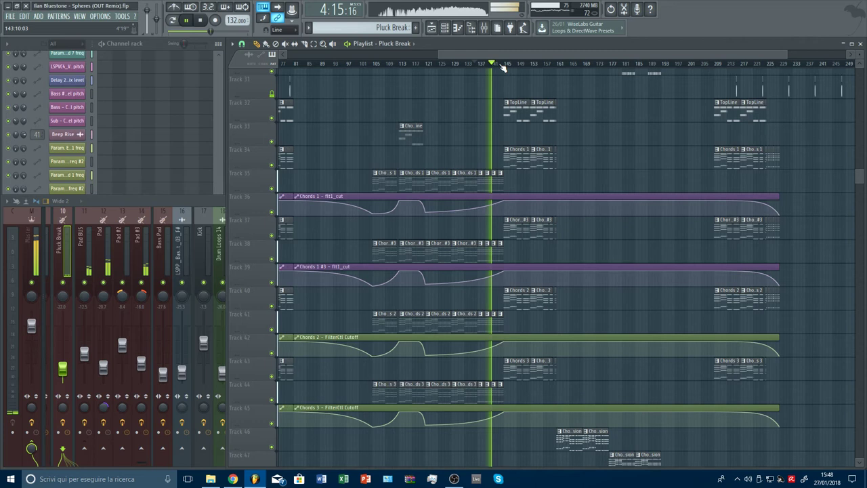
scroll(523, 300, "down", 4)
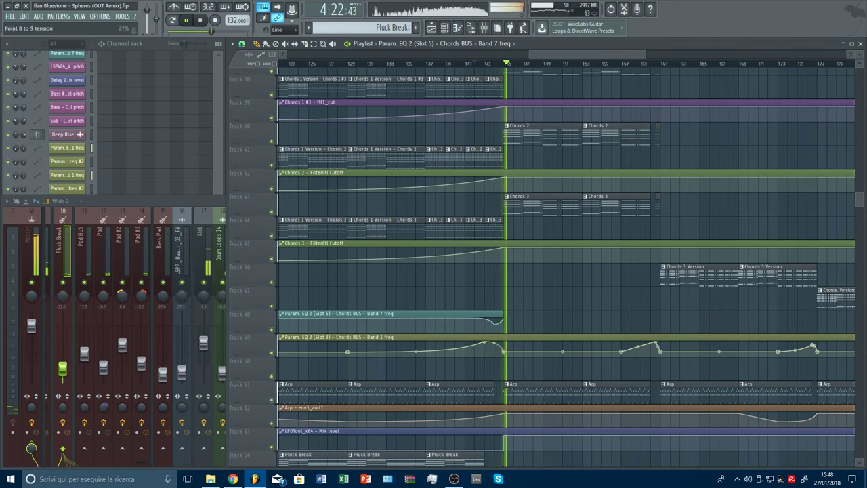
scroll(512, 110, "up", 4)
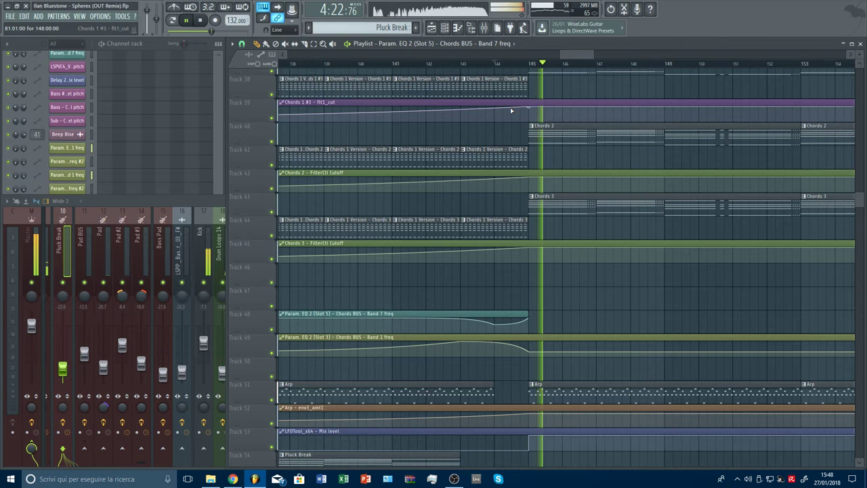
scroll(512, 110, "down", 7)
scroll(761, 229, "up", 2)
left_click_drag(859, 188, 858, 61)
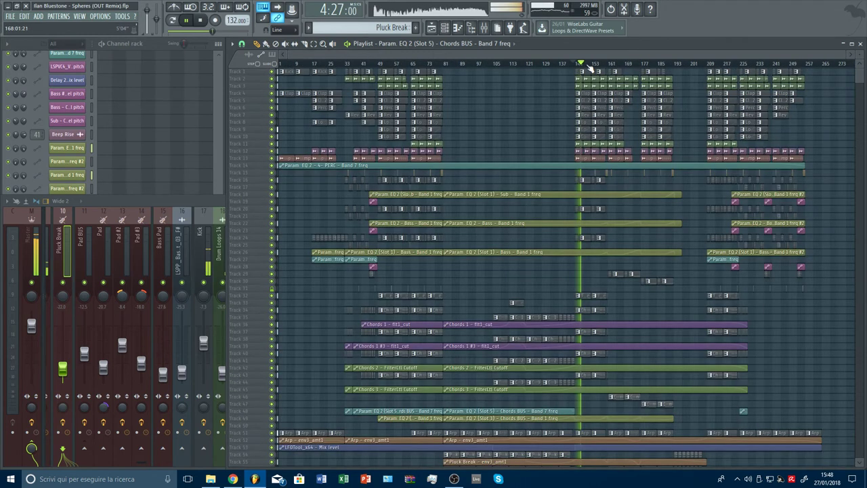
- Examine the percussion, bass, topline and chords clips in the section from bar 145 to bar 193
scroll(590, 69, "up", 5)
scroll(639, 187, "up", 5)
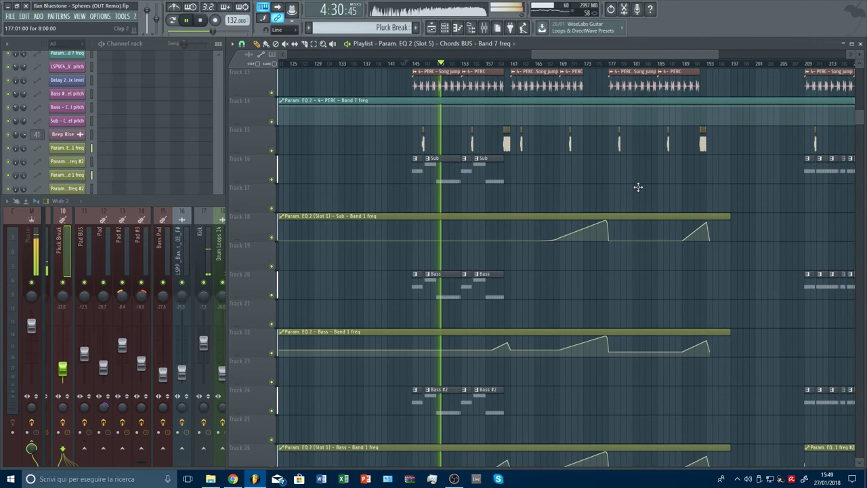
scroll(638, 187, "down", 3)
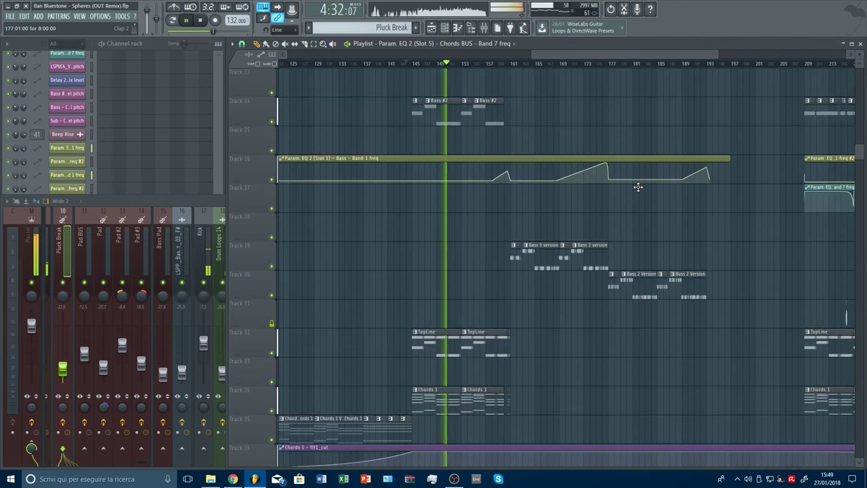
scroll(638, 187, "down", 2)
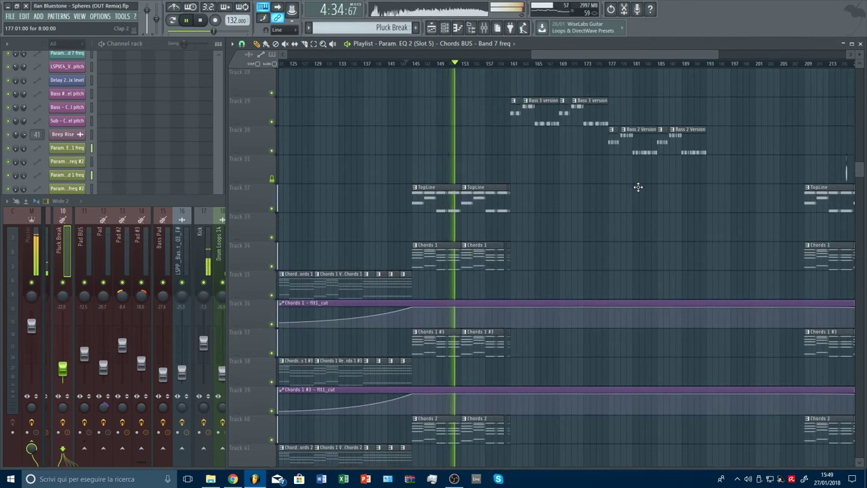
scroll(673, 203, "down", 2)
scroll(584, 66, "down", 2)
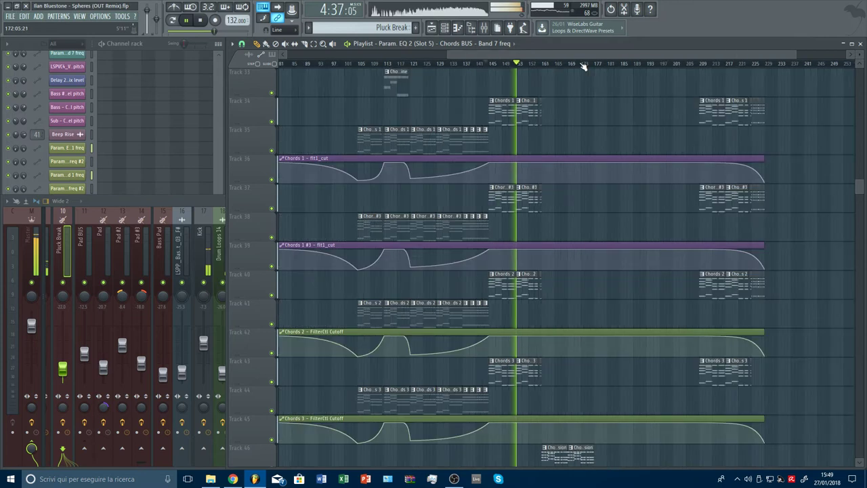
- Copy the break's Chords Version clips, including the topline, from bar 113 to bar 161 in the second drop
left_click(315, 44)
scroll(413, 139, "up", 1)
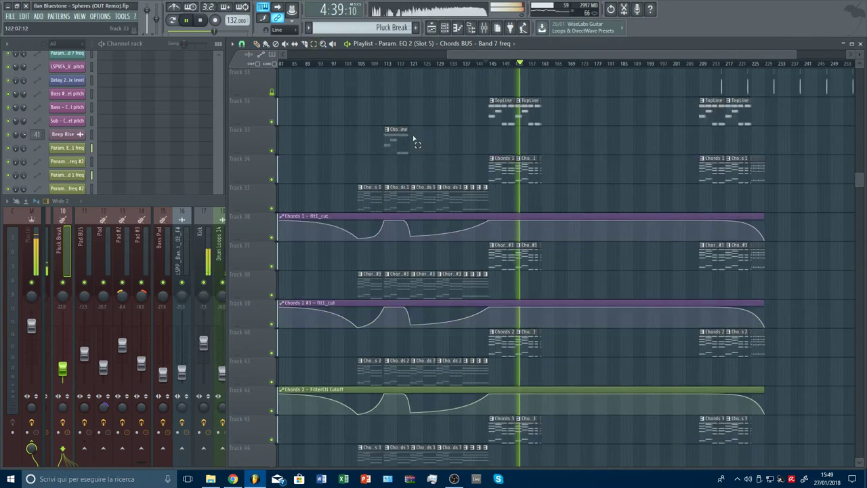
left_click_drag(405, 141, 397, 207)
left_click_drag(396, 273, 397, 447)
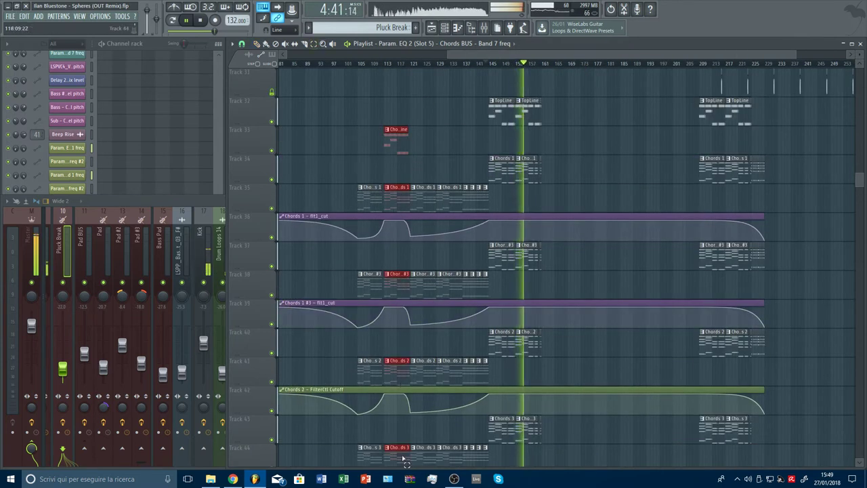
scroll(322, 136, "down", 2)
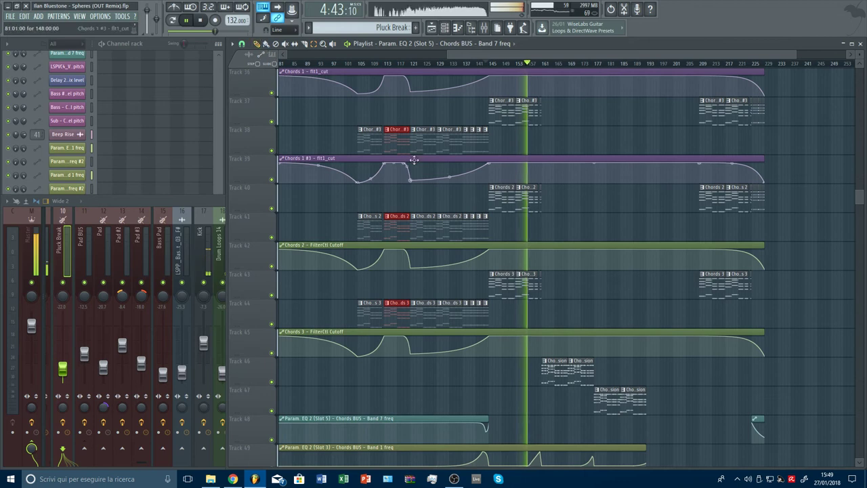
left_click_drag(399, 144, 557, 144)
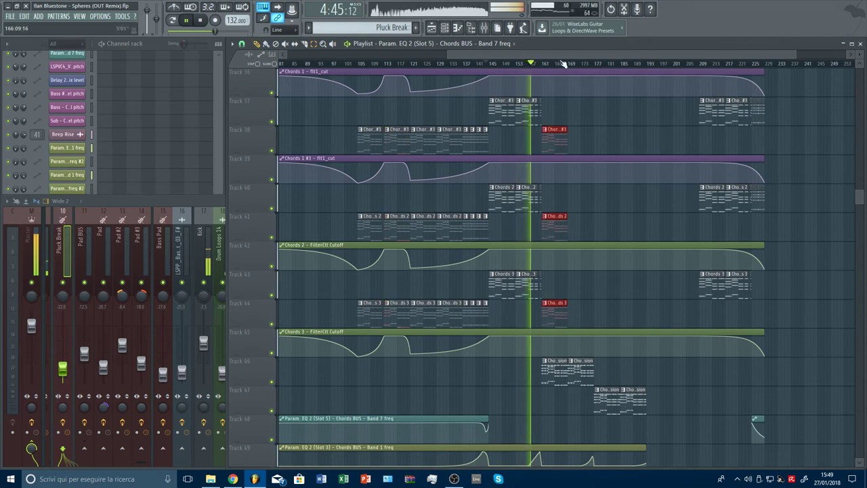
- Listen to the copied clips with the Chords 3 Version track muted, restore that track, and delete the copies at bar 161
scroll(566, 65, "up", 2)
left_click(272, 381)
scroll(511, 340, "up", 4)
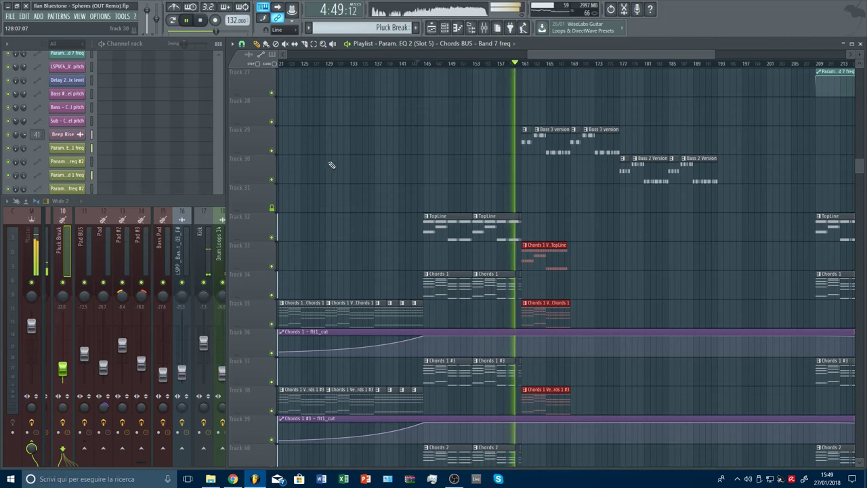
scroll(515, 190, "up", 2)
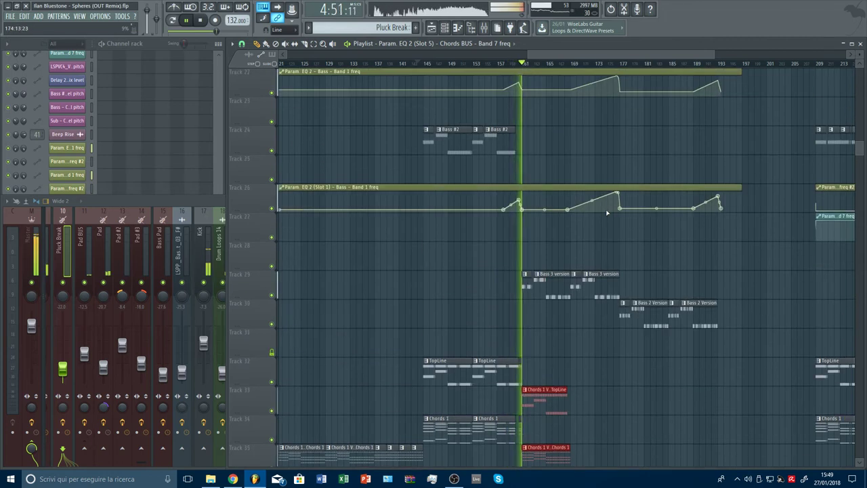
scroll(609, 214, "down", 6)
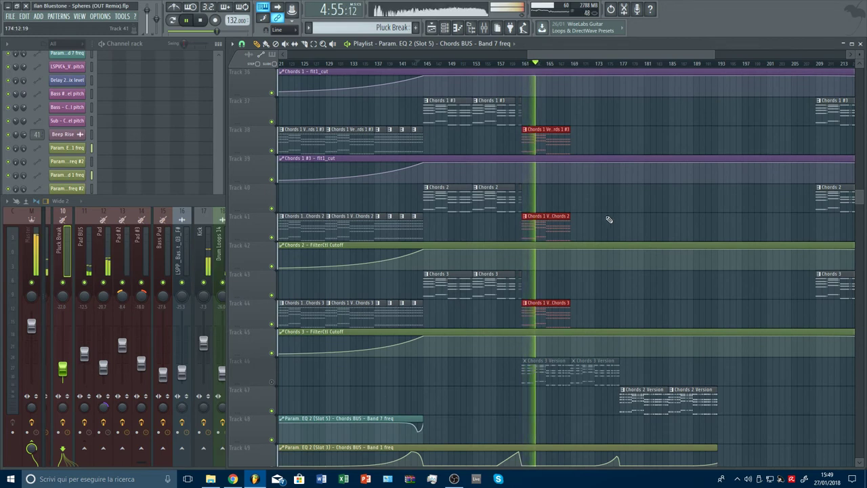
key("Delete")
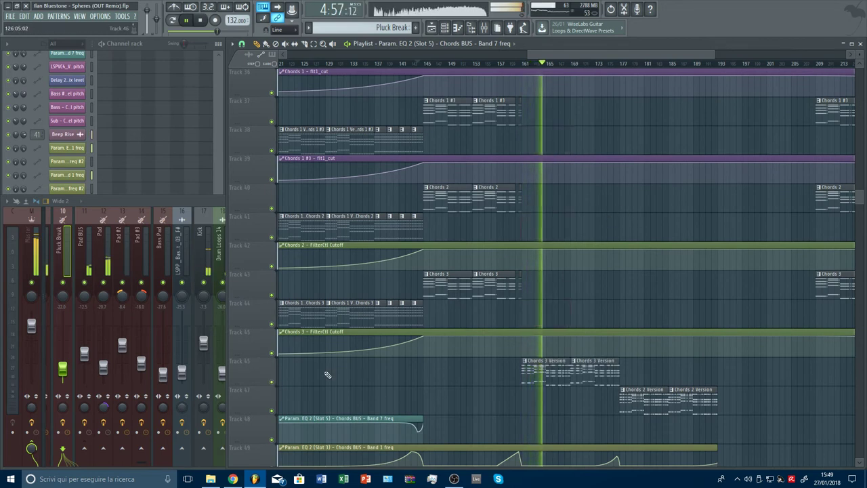
- Examine the drum loops, percussion, sub and bass clips and their EQ automation around bars 161 to 193
scroll(653, 279, "up", 15)
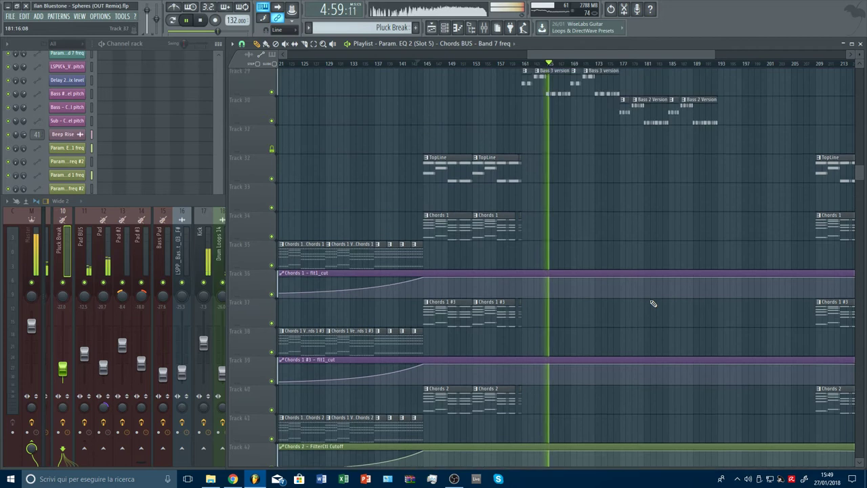
scroll(653, 304, "up", 3)
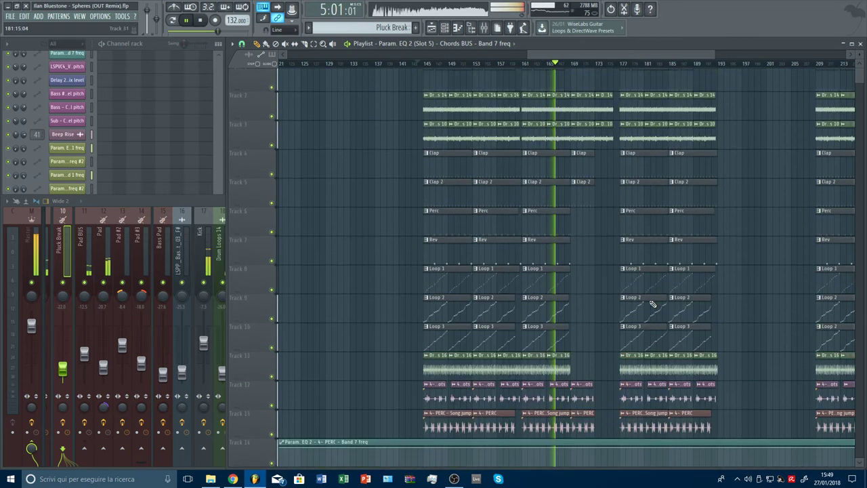
scroll(603, 245, "down", 3)
scroll(603, 245, "down", 1)
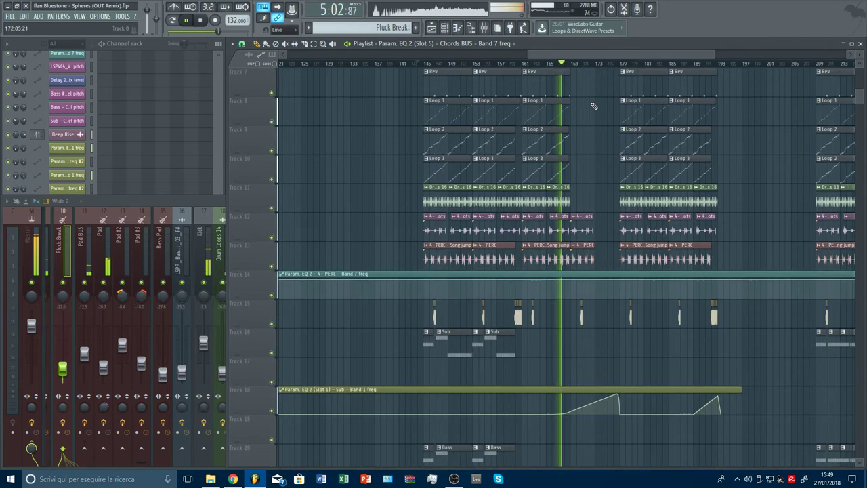
scroll(594, 66, "down", 5)
scroll(700, 207, "down", 6)
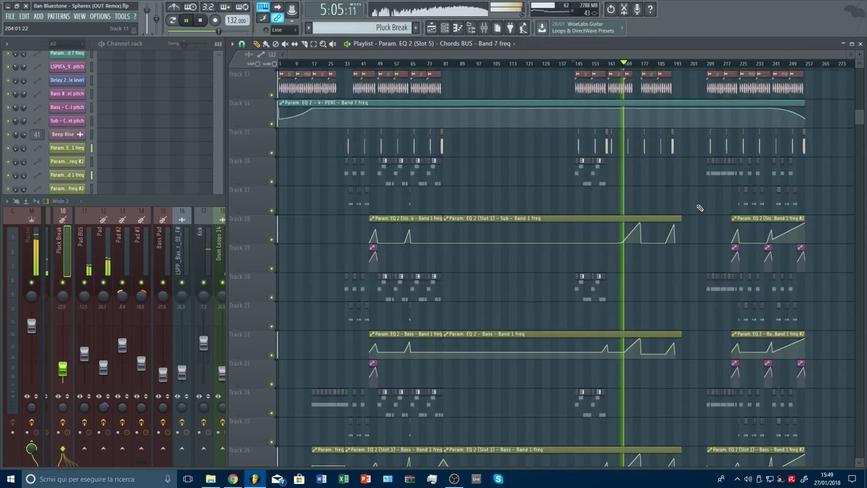
scroll(700, 207, "down", 3)
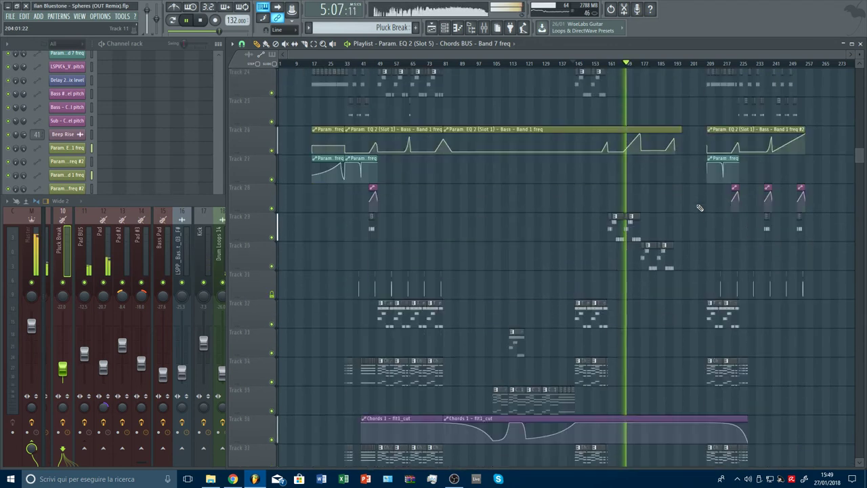
- Listen to the final section from about bar 211 and inspect the effects chain of the LSPP_Bass_Shot_03_F# mixer track
left_click(717, 68)
scroll(716, 68, "up", 8)
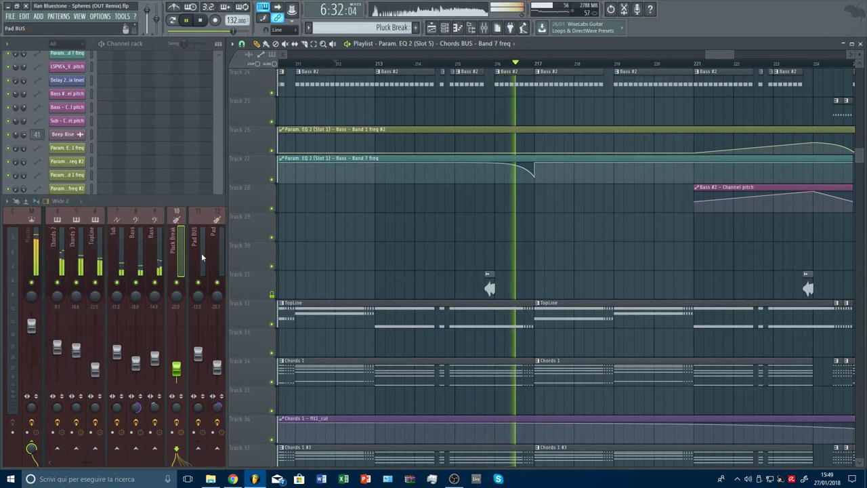
left_click(185, 255)
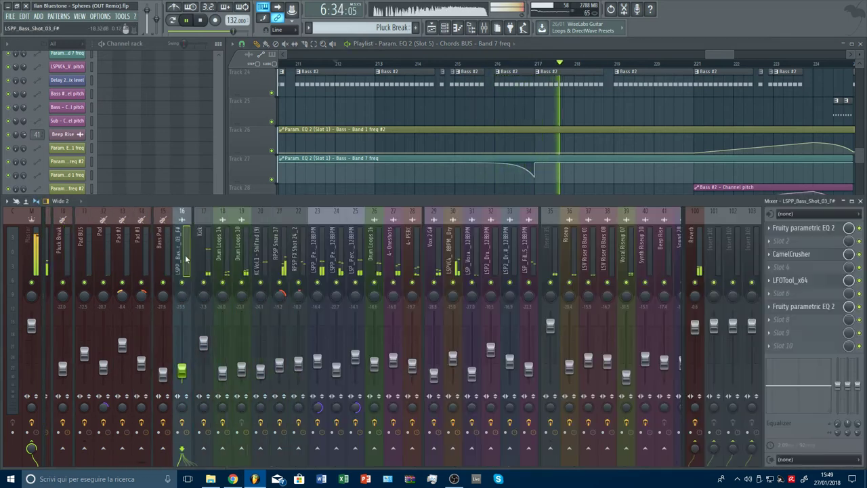
- Move the LSPP_Bass_Shot_03_F# mixer track to insert 10, directly after the Bass tracks, and keep it selected
key("alt+Left")
key("alt+Left")
key("alt+Left")
key("alt+Left")
key("alt+Left")
key("alt+Left")
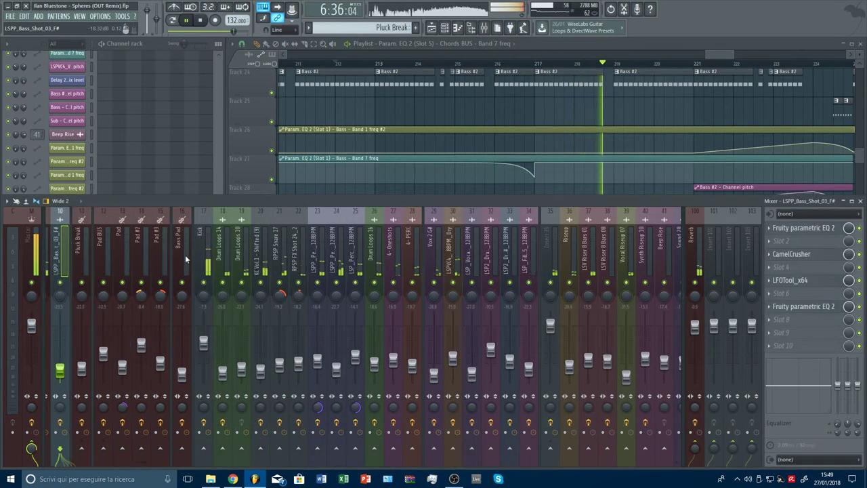
scroll(186, 257, "up", 8)
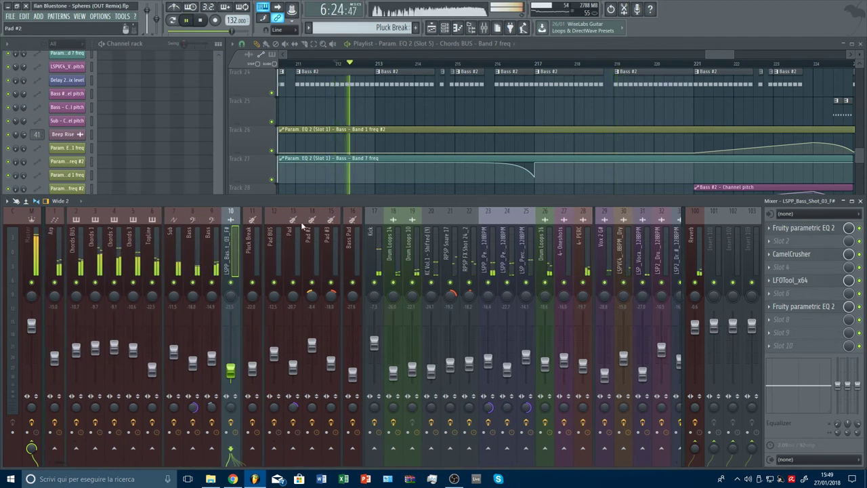
key("Left")
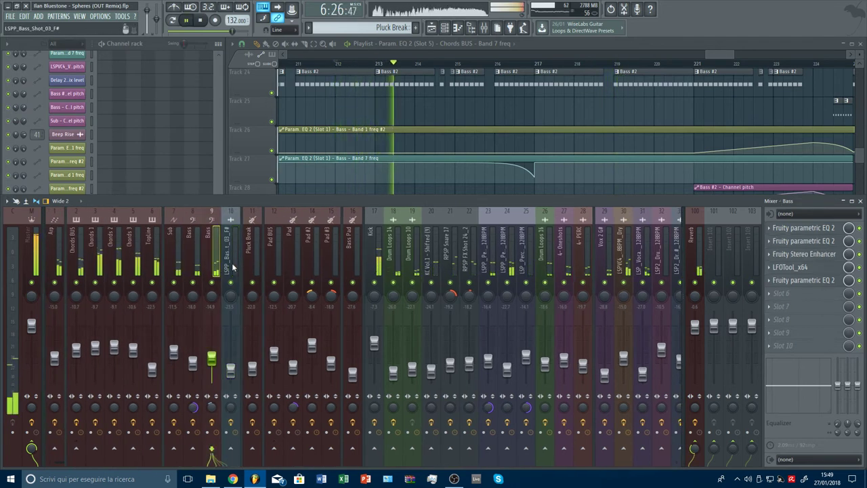
key("Right")
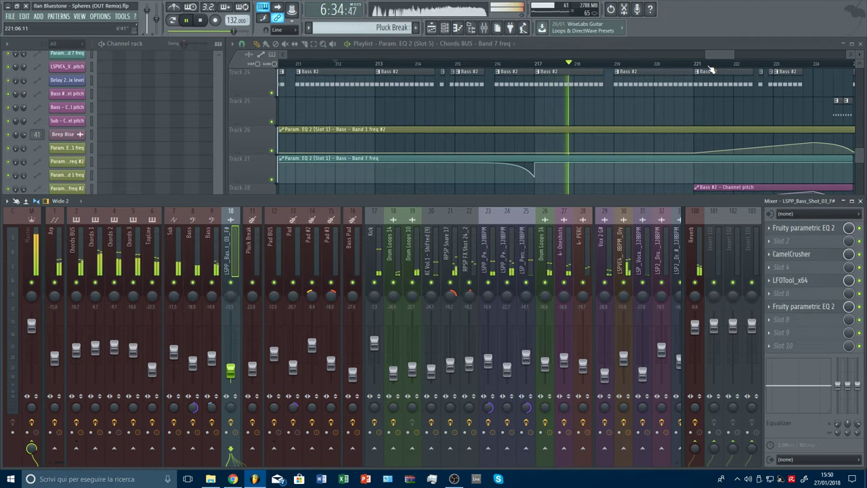
- Switch the Windows playback device to Altoparlanti (Yeti Stereo Microphone)
left_click_drag(721, 55, 726, 57)
scroll(719, 65, "down", 3)
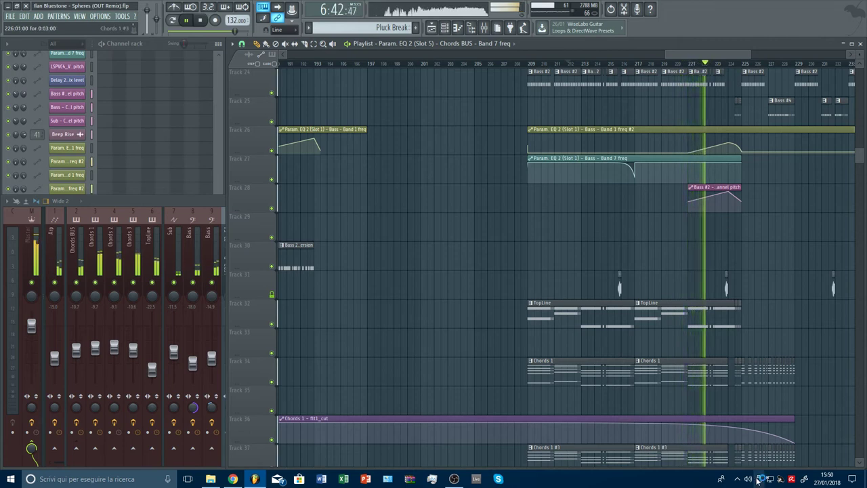
left_click(749, 480)
left_click(759, 437)
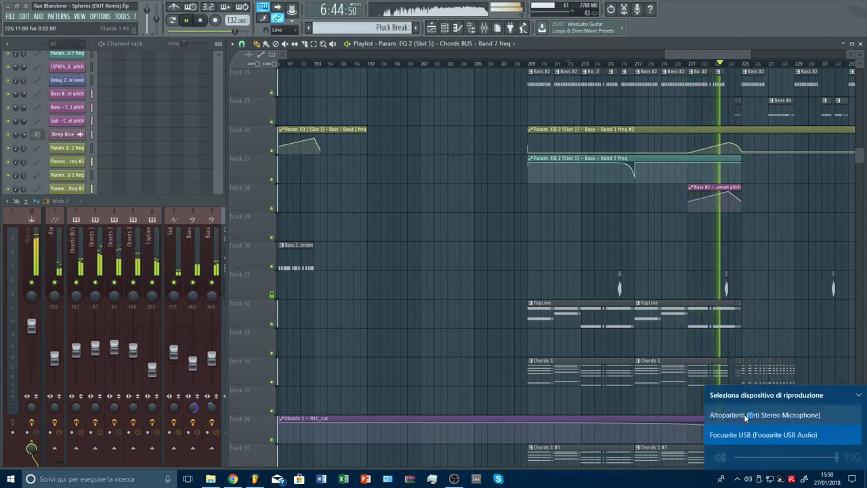
left_click(744, 414)
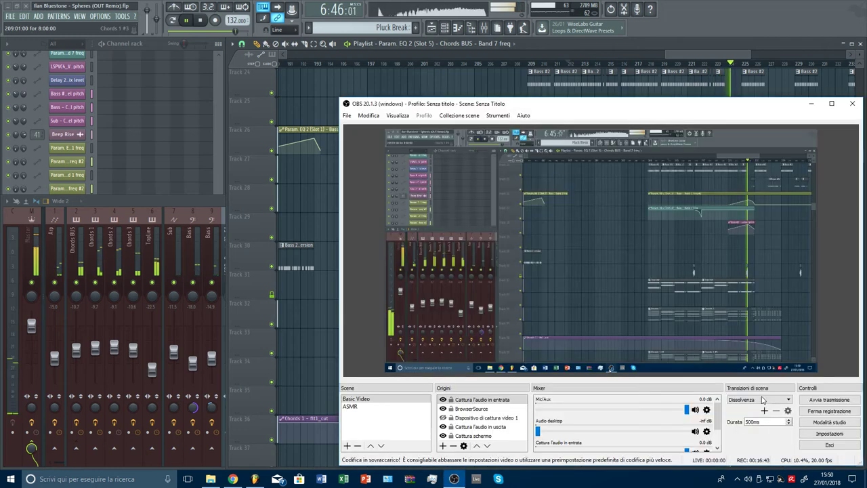
- Pause the song and set the device of the OBS source "Cattura l'audio in uscita" to Altoparlanti (Yeti Stereo Microphone)
left_click_drag(718, 417, 716, 439)
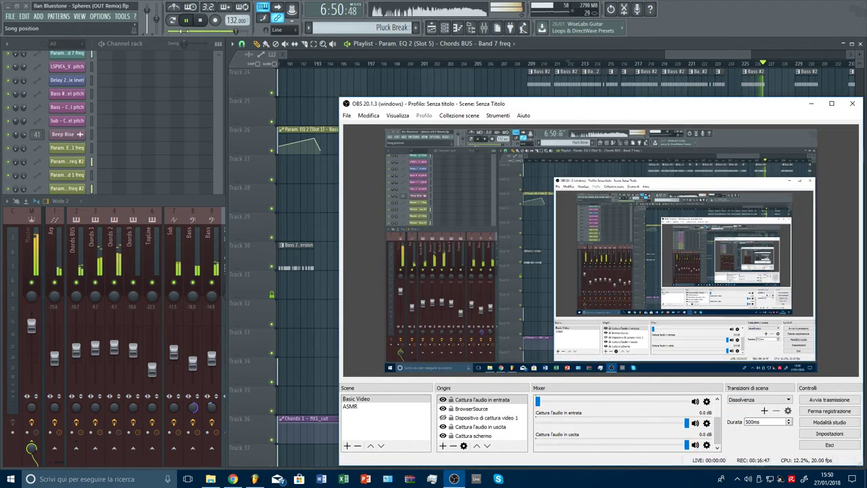
left_click(186, 20)
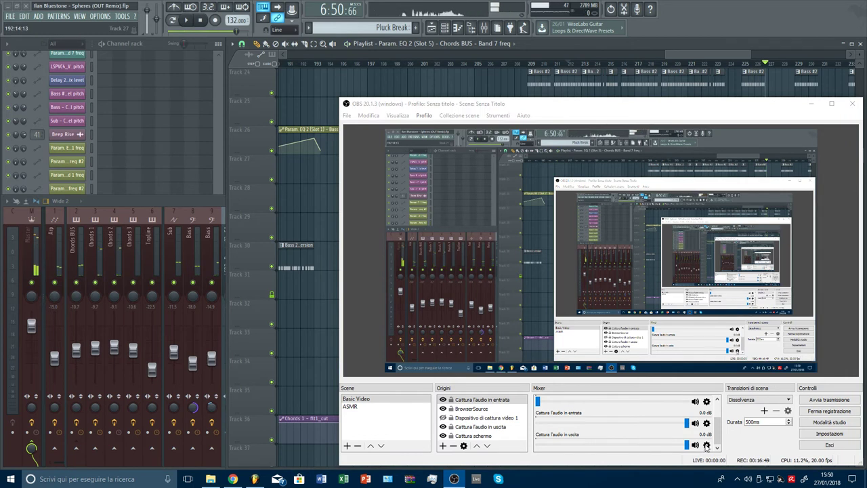
left_click(708, 446)
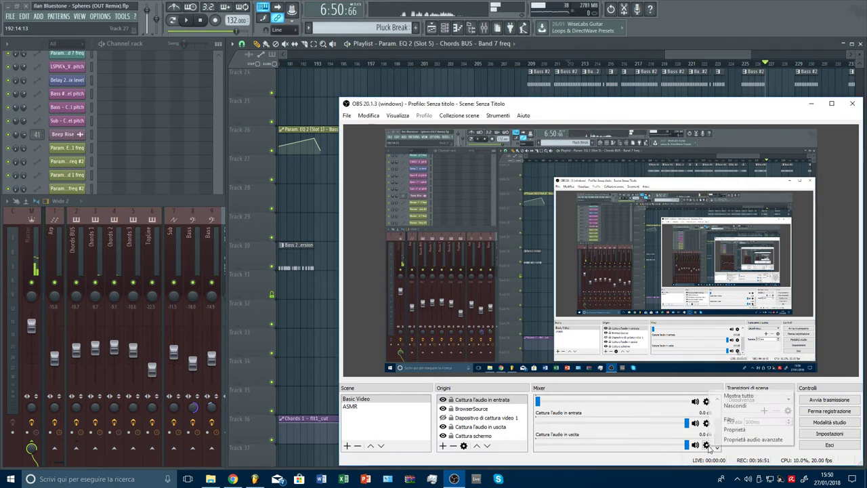
left_click(741, 435)
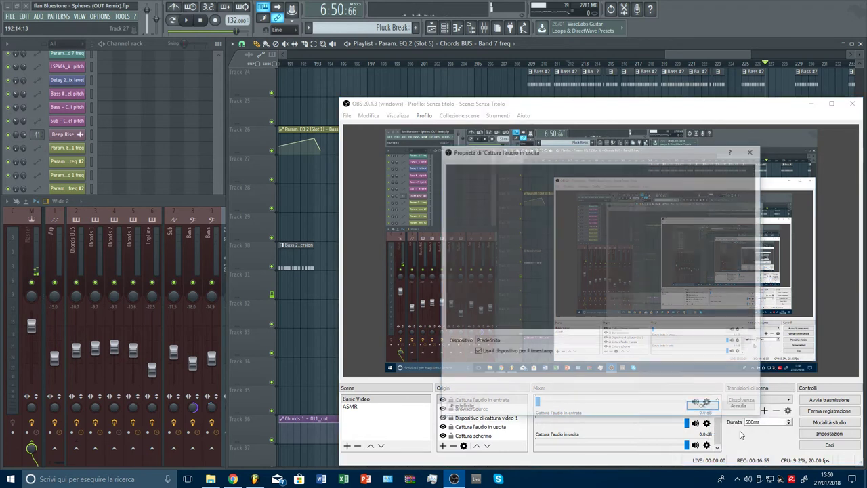
left_click(562, 341)
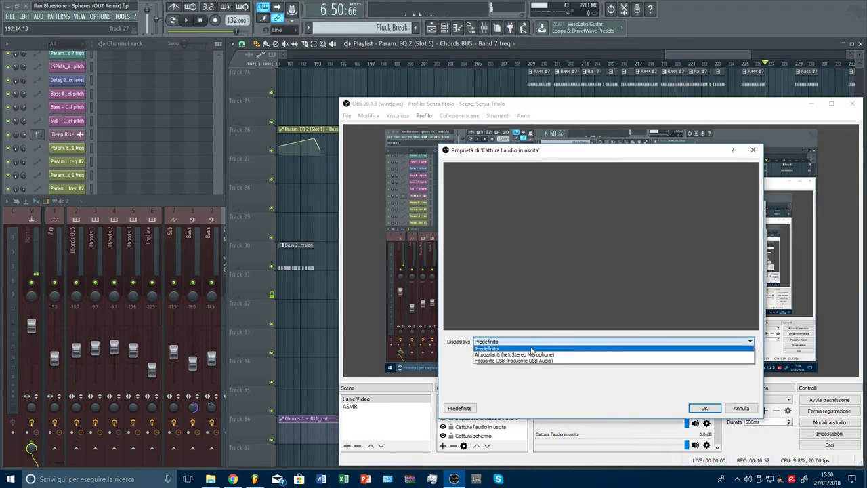
left_click(528, 355)
left_click(704, 408)
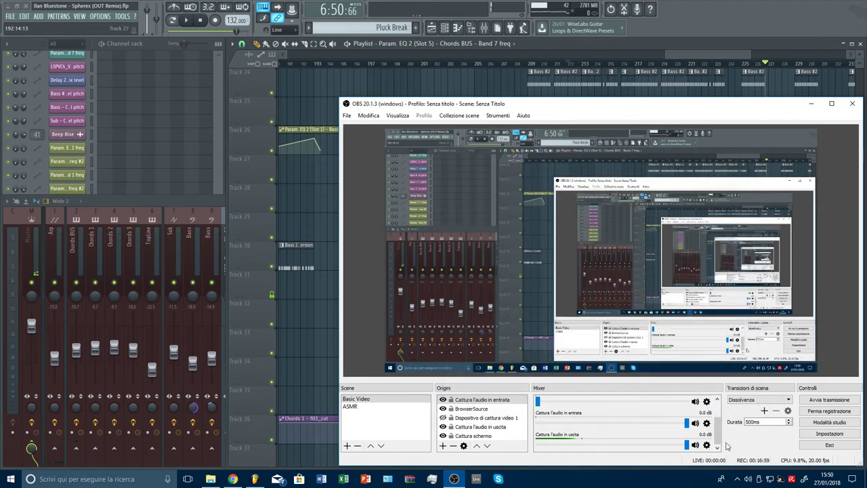
- Play the song from bar 209 in FL Studio and check the output audio capture level in OBS
left_click(536, 68)
key("space")
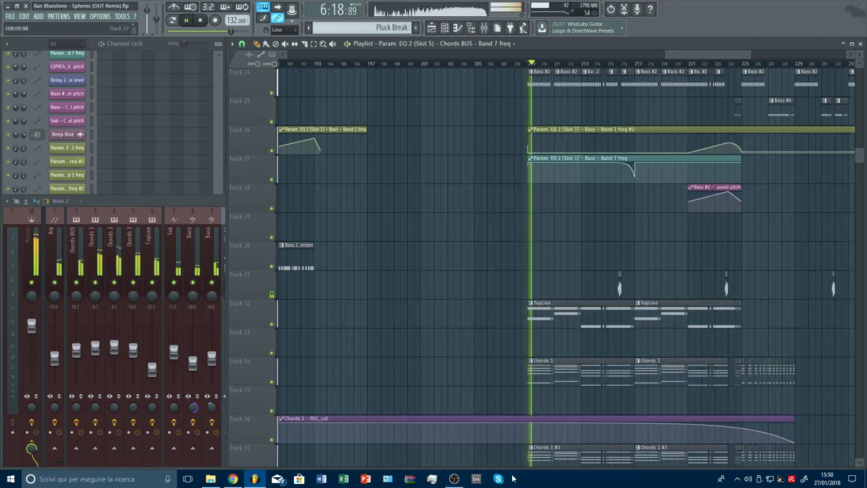
left_click(454, 479)
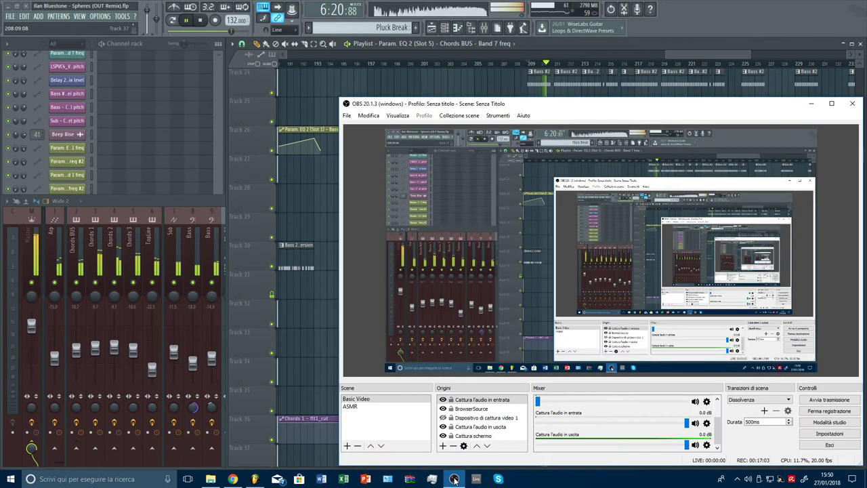
left_click(681, 56)
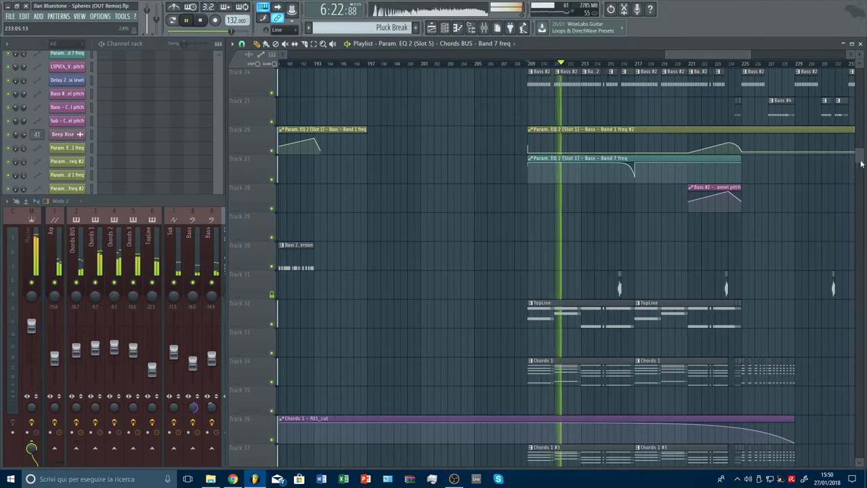
- Examine the layered playlist tracks of the section from bar 209 to about bar 233 during playback
left_click_drag(860, 162, 860, 84)
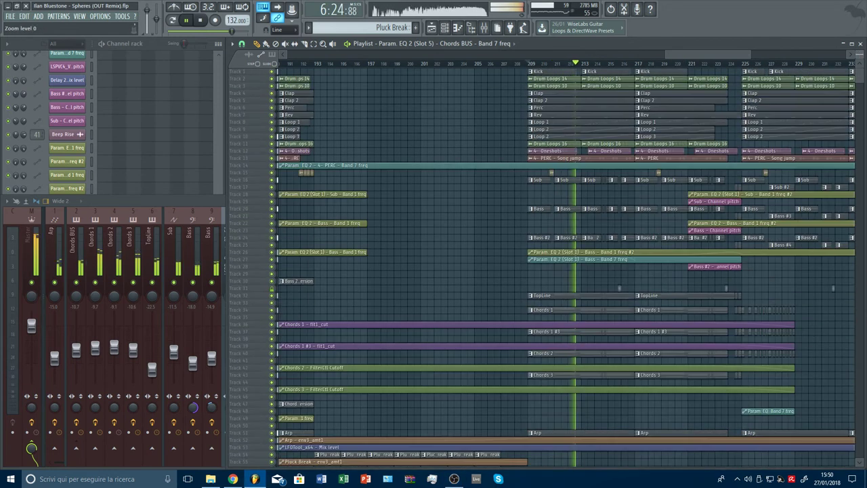
scroll(643, 65, "down", 2)
scroll(644, 64, "down", 2)
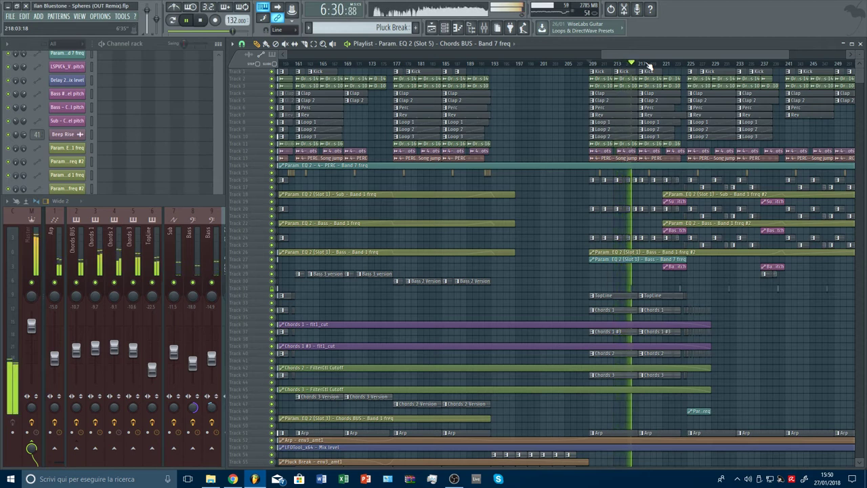
scroll(663, 65, "up", 6)
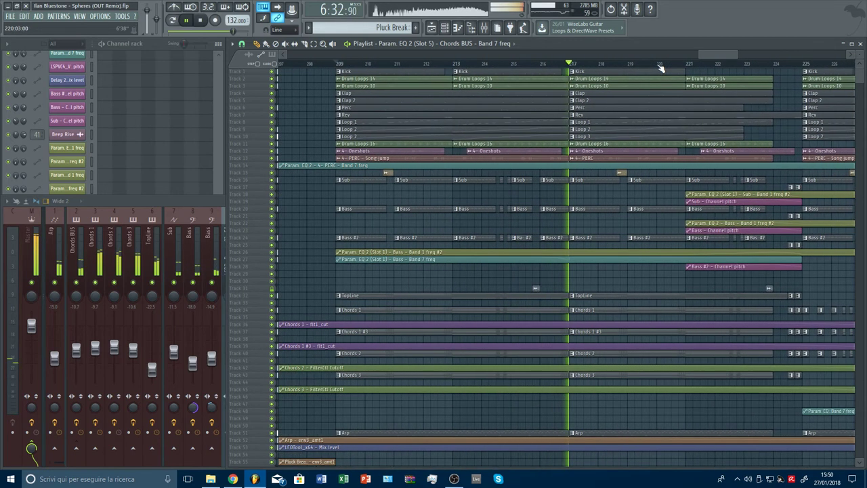
left_click_drag(726, 55, 732, 56)
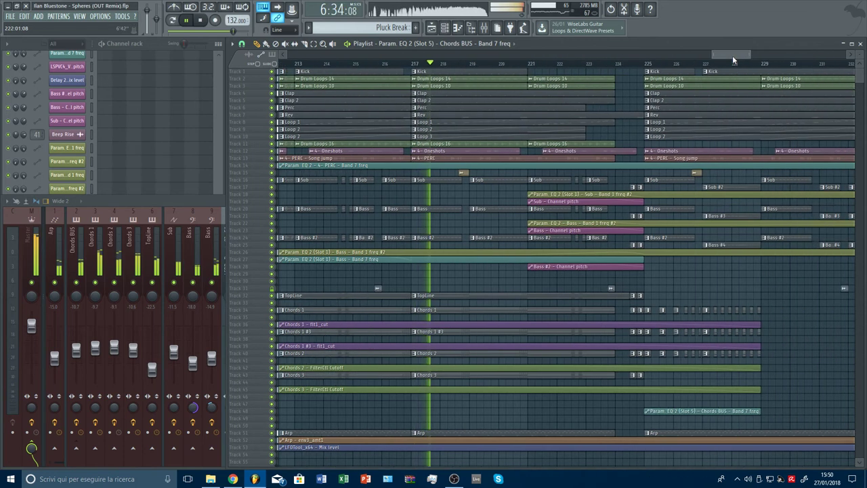
scroll(728, 166, "down", 5)
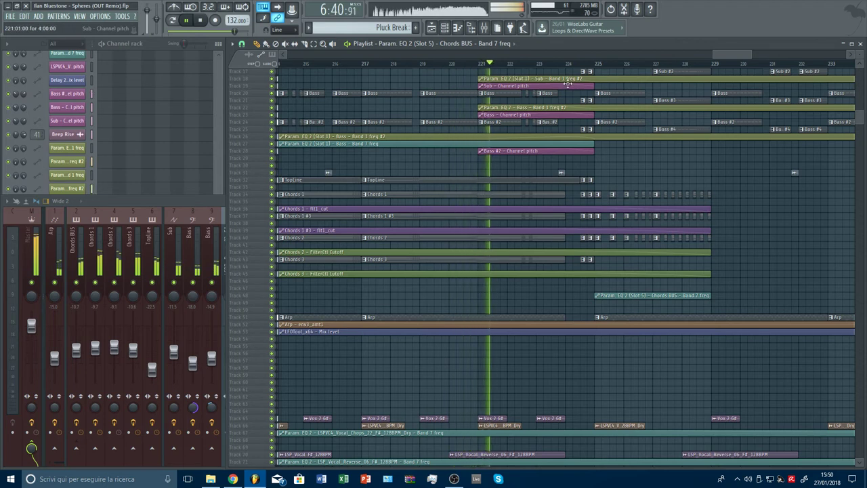
scroll(671, 170, "up", 2)
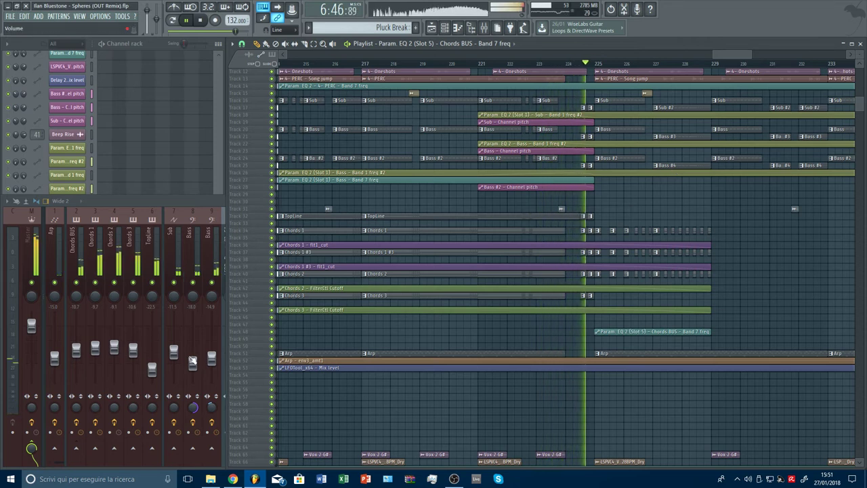
- Lower the LSPP_Bass_Shot_03_F# mixer track's volume to -25.0 dB and replay the song from about bar 215
left_click(208, 205)
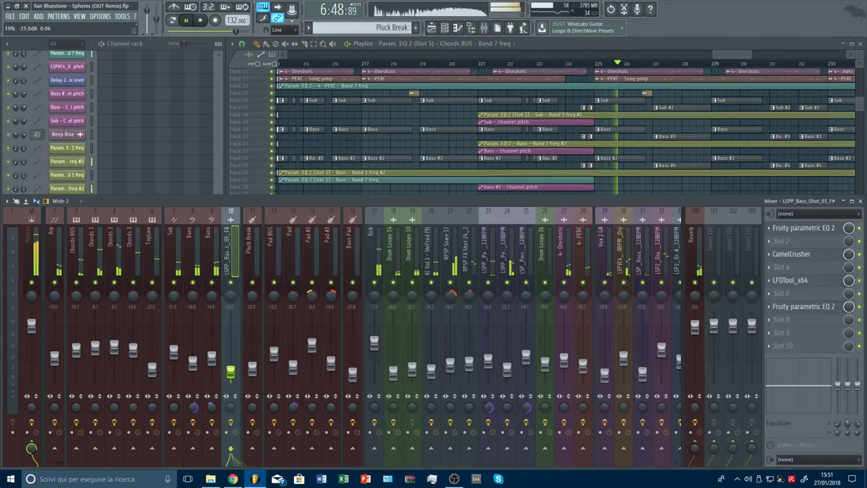
left_click_drag(343, 64, 304, 63)
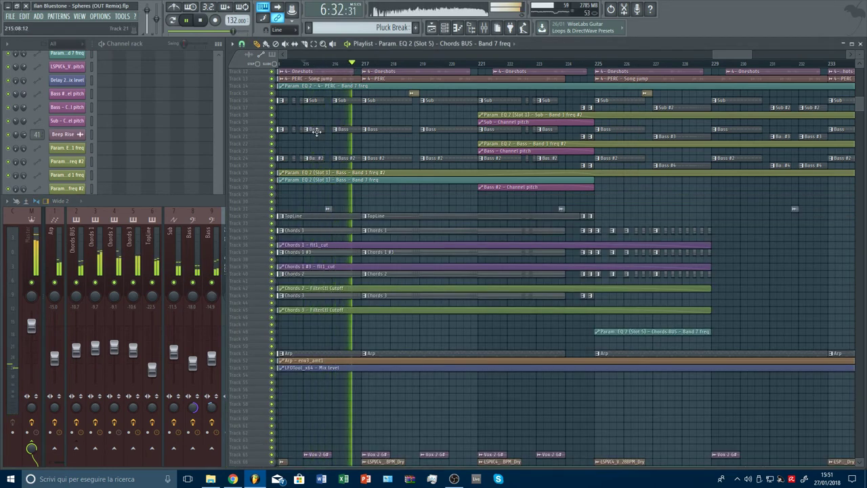
- Pick the Sub clip, replay the section from about bar 215, and pick the Sub #2 clip
left_click(328, 101)
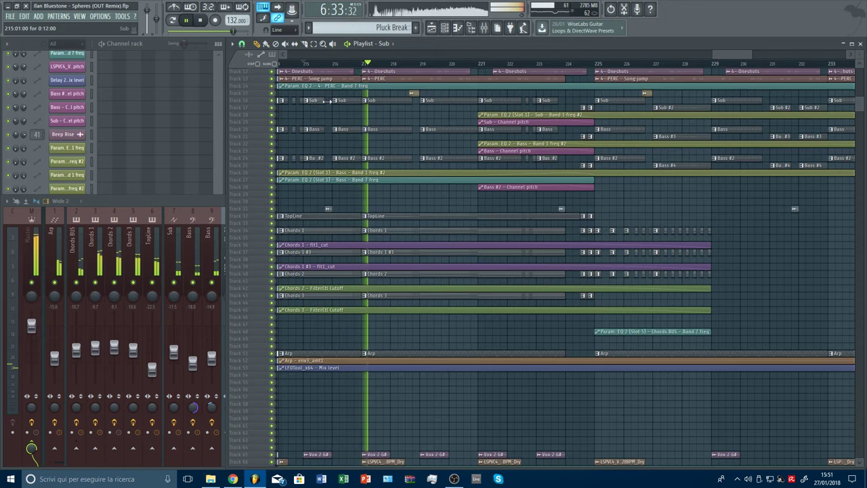
left_click(309, 64)
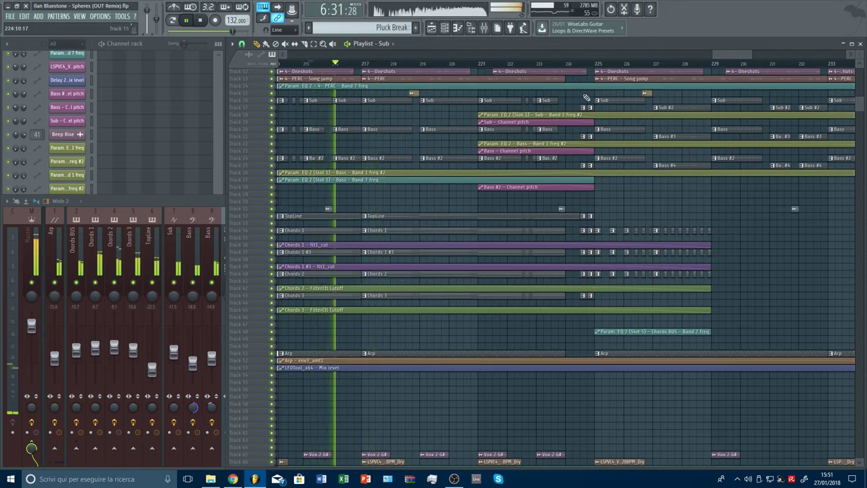
left_click(790, 109)
- Cut the low frequencies of LSPP_Bass_Shot_03_F# with band 1 of the Fruity parametric EQ 2 in slot 7
left_click(211, 204)
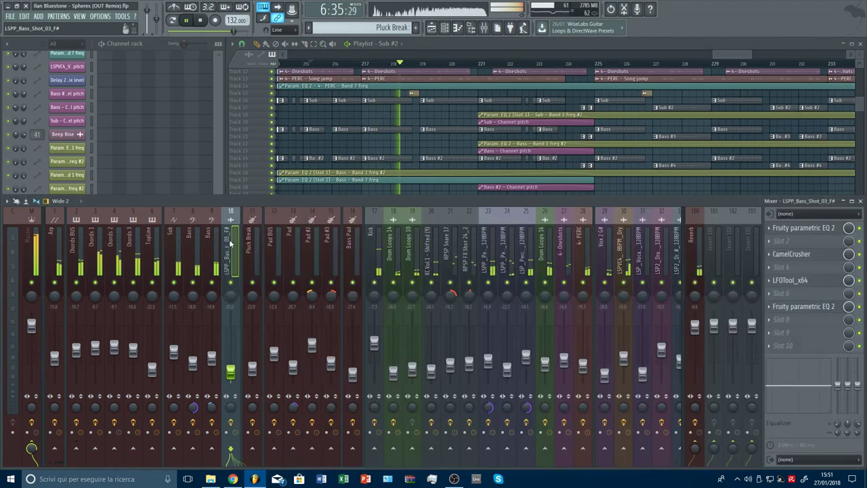
left_click(804, 306)
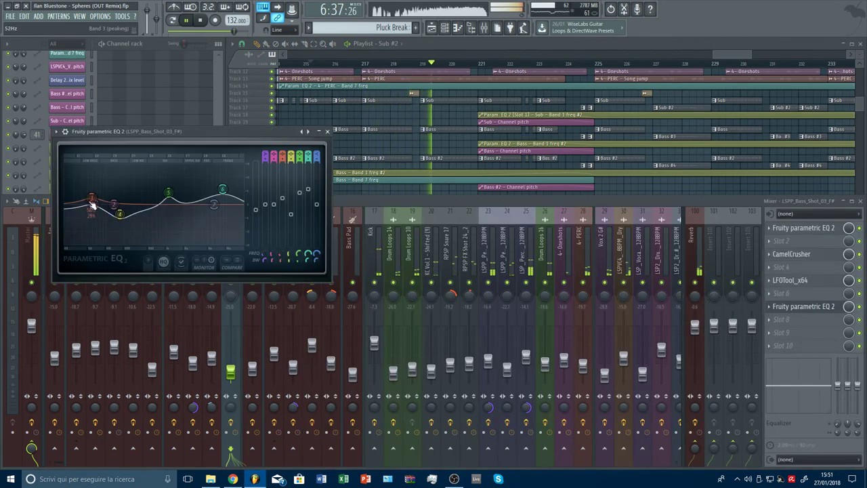
left_click_drag(93, 206, 147, 234)
scroll(109, 248, "down", 3)
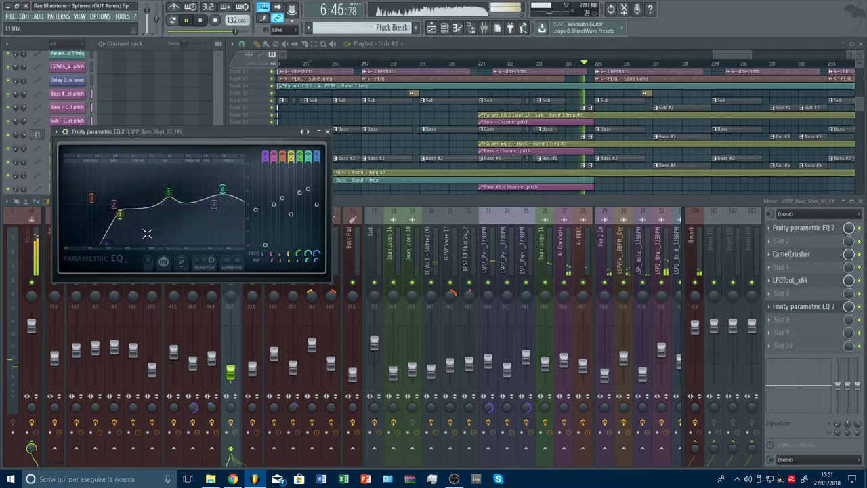
left_click(328, 131)
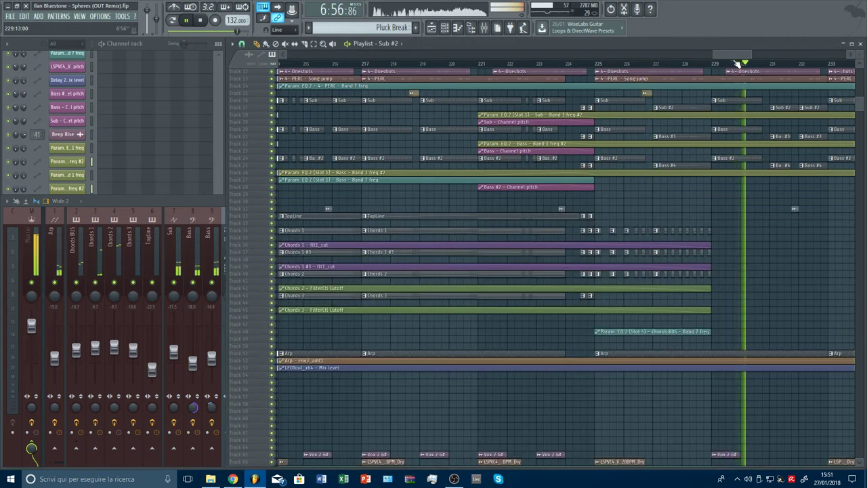
- Play the section with the Bass 3 version clips from bar 239 and examine the arrangement up to about bar 257
scroll(739, 63, "down", 2)
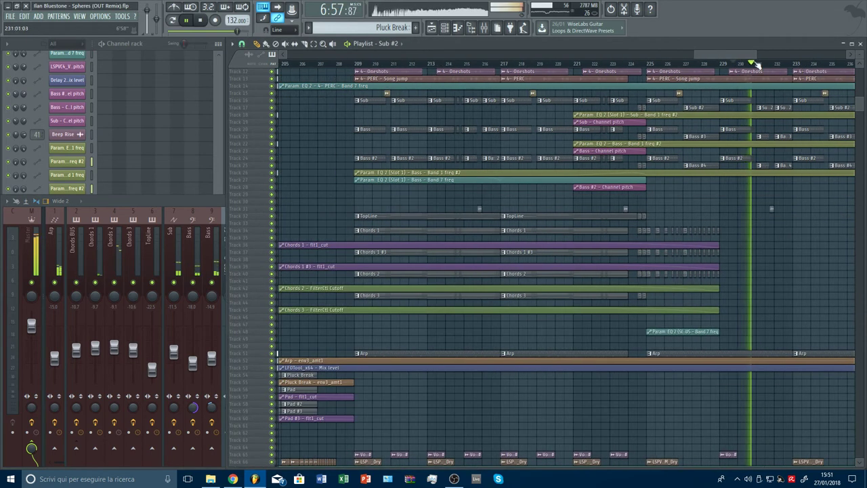
left_click_drag(742, 55, 771, 54)
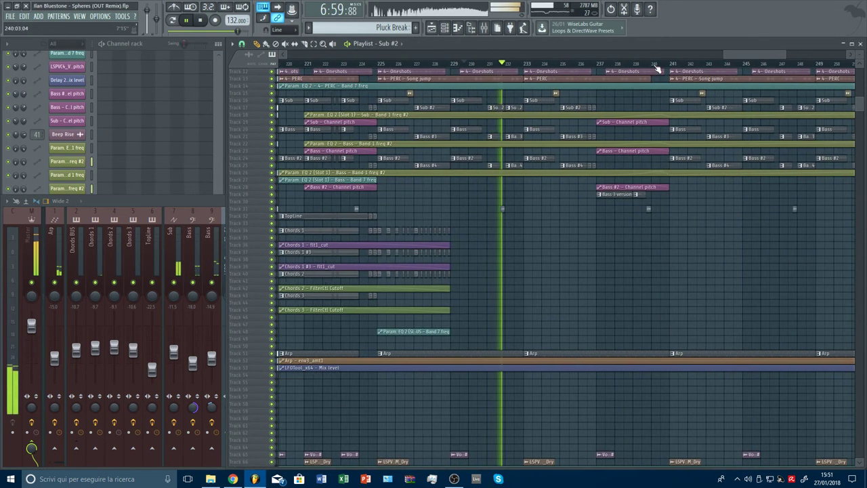
scroll(659, 66, "up", 3)
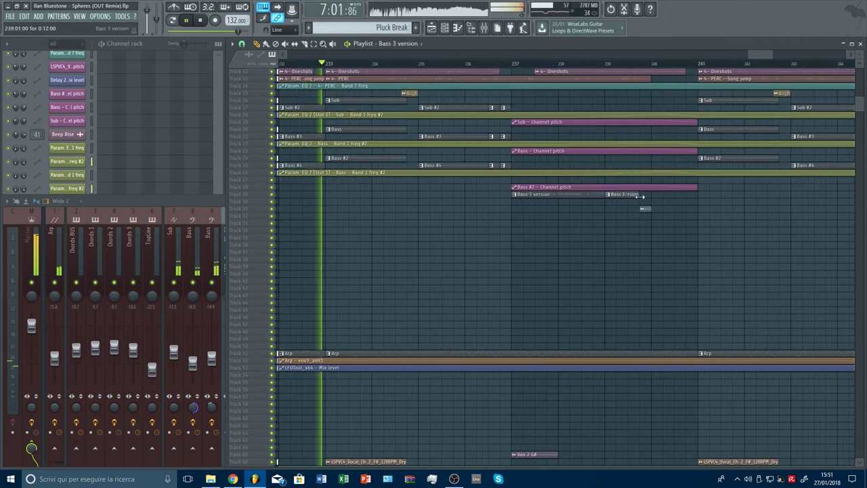
left_click(608, 63)
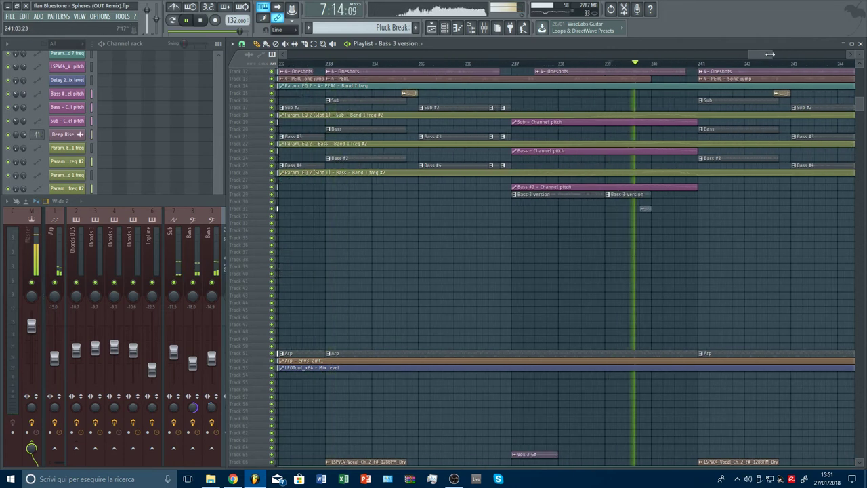
left_click_drag(770, 54, 800, 55)
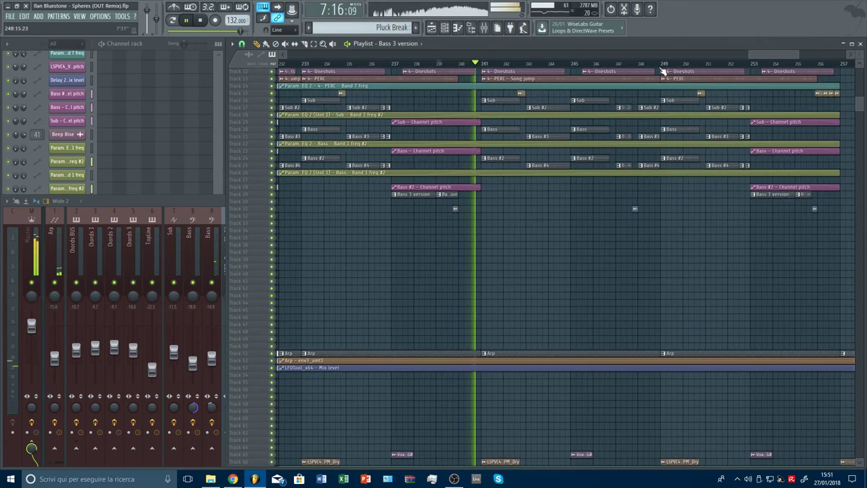
- Replay the passage with the Sub #2 clips from about bar 247
scroll(612, 108, "up", 3)
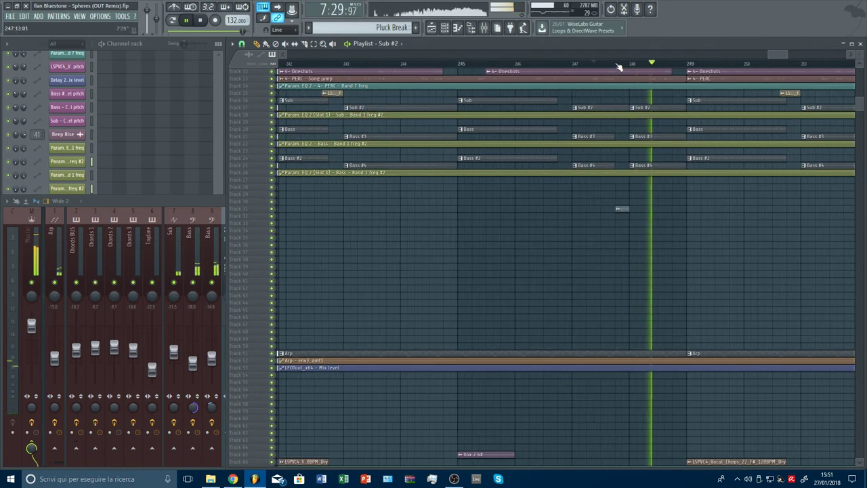
left_click_drag(618, 66, 634, 70)
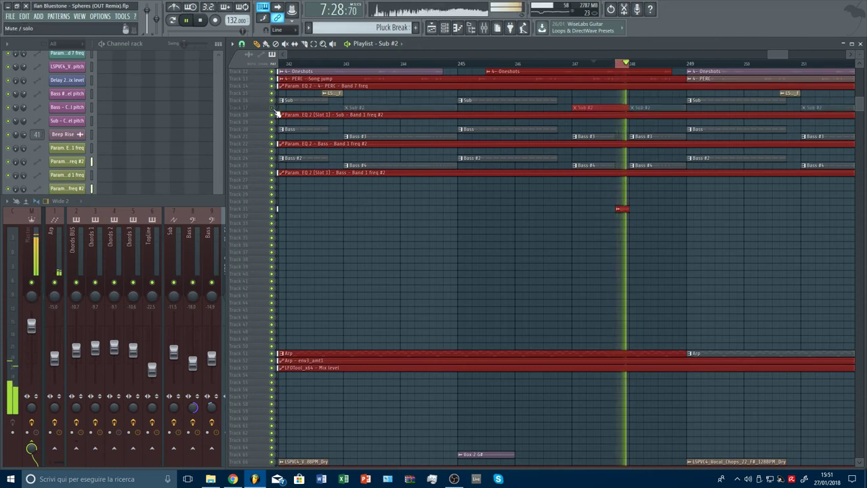
left_click(618, 64)
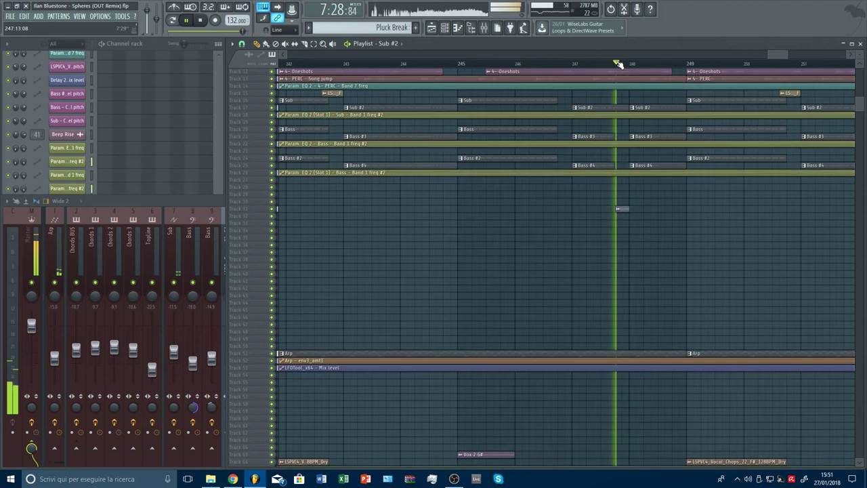
scroll(621, 63, "down", 5)
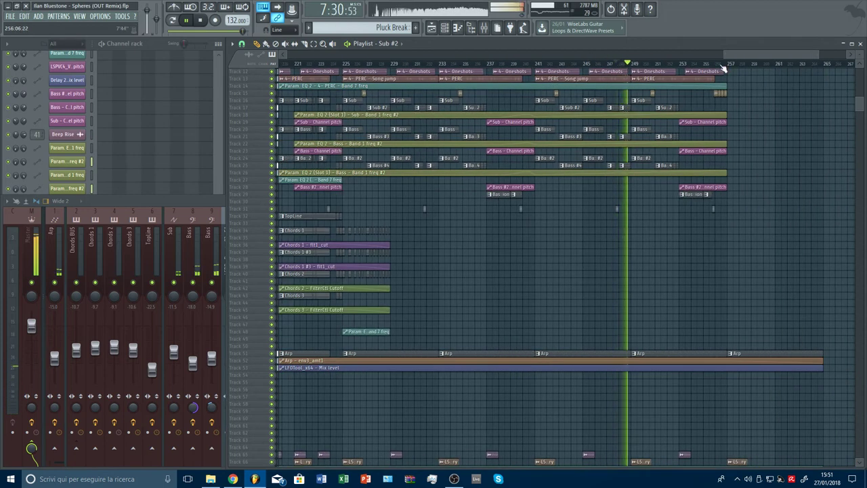
- Play the end of the final drop from bar 253 and inspect the bass shot clip just before bar 257
scroll(724, 68, "down", 4)
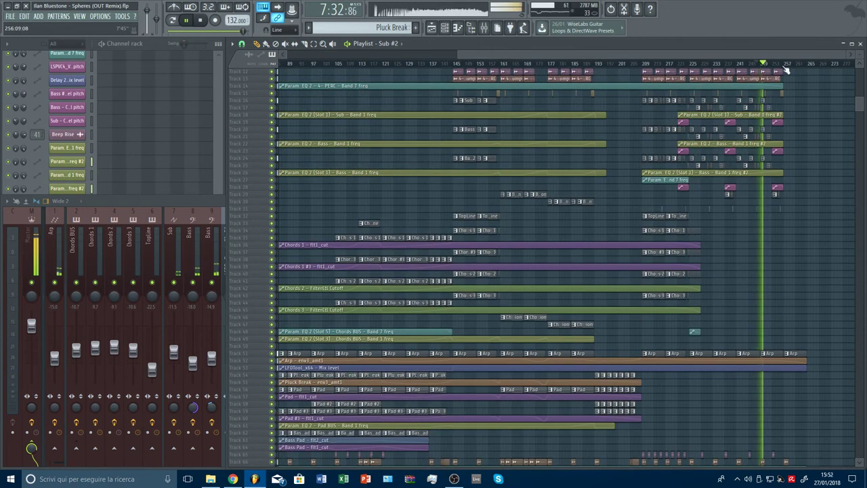
scroll(783, 69, "up", 4)
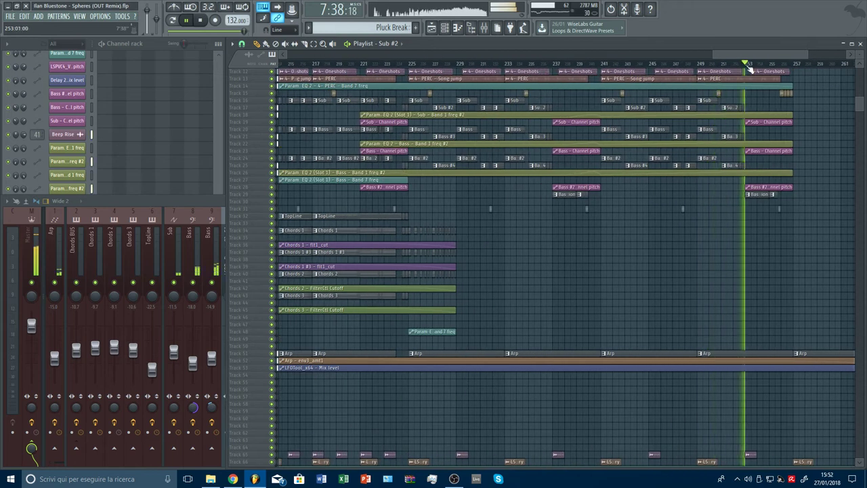
scroll(805, 67, "up", 3)
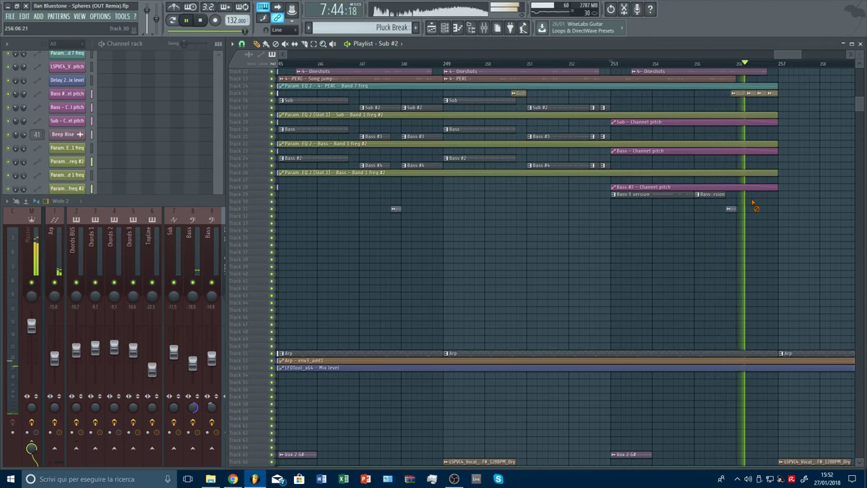
right_click(733, 210)
- Return to the song's first bass section and play it from about bar 39, around the bass shot clip on track 31
left_click_drag(776, 54, 16, 116)
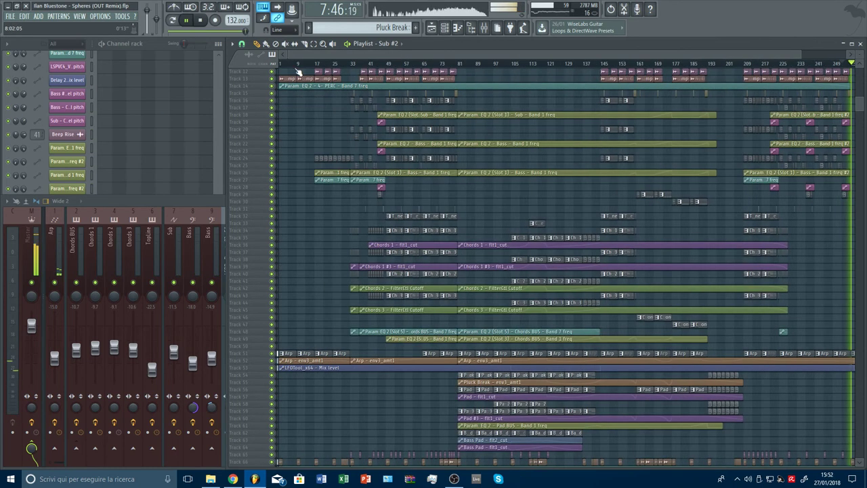
left_click(350, 64)
scroll(364, 68, "up", 6)
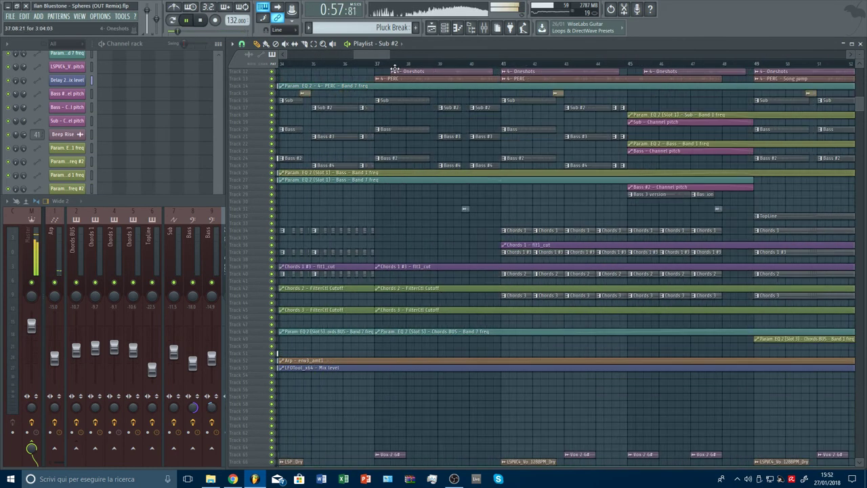
mouse_move(365, 55)
left_mouse_down()
mouse_move(350, 60)
mouse_move(370, 61)
left_mouse_up()
left_click(441, 64)
scroll(497, 68, "up", 4)
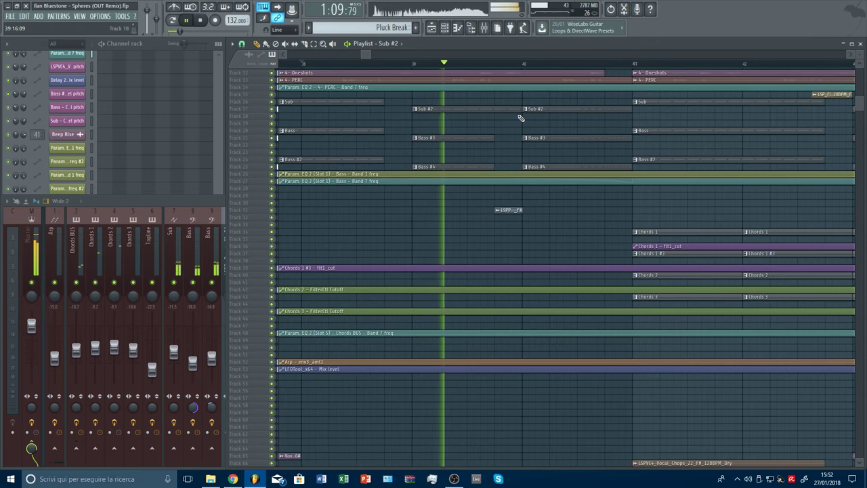
- Play the Bass 3 version clips and the bass shot from about bar 47, and pick the Bass 3 version clip
scroll(526, 70, "down", 5)
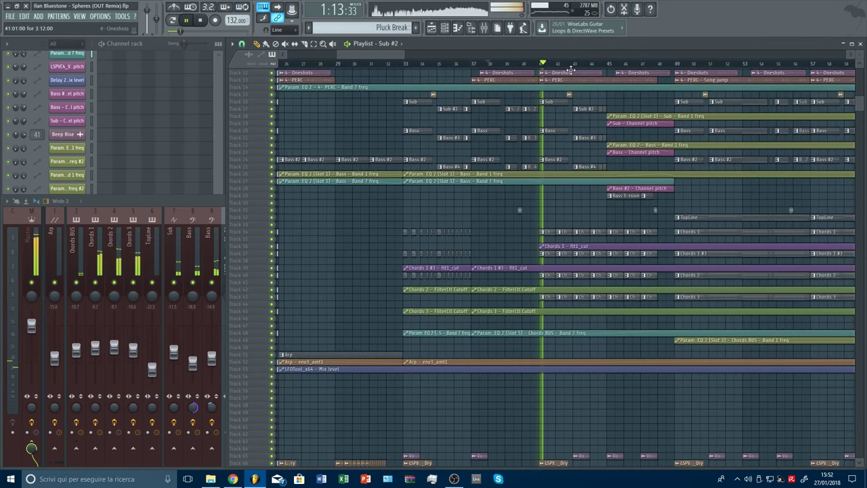
left_click(634, 64)
scroll(655, 68, "up", 4)
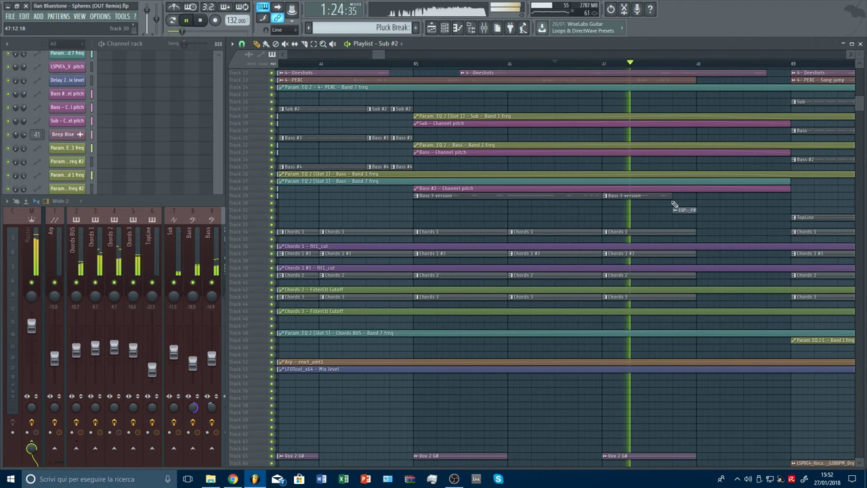
scroll(662, 71, "down", 8)
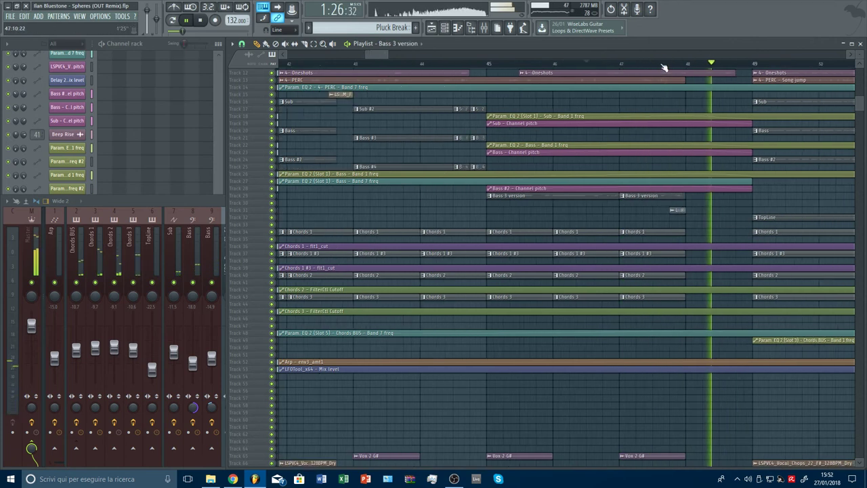
- Examine the playlist from the drum tracks down to the risers and vocal atmospheres during playback, and pick the Whole Snare Roll 01 #2 clip
scroll(664, 70, "down", 2)
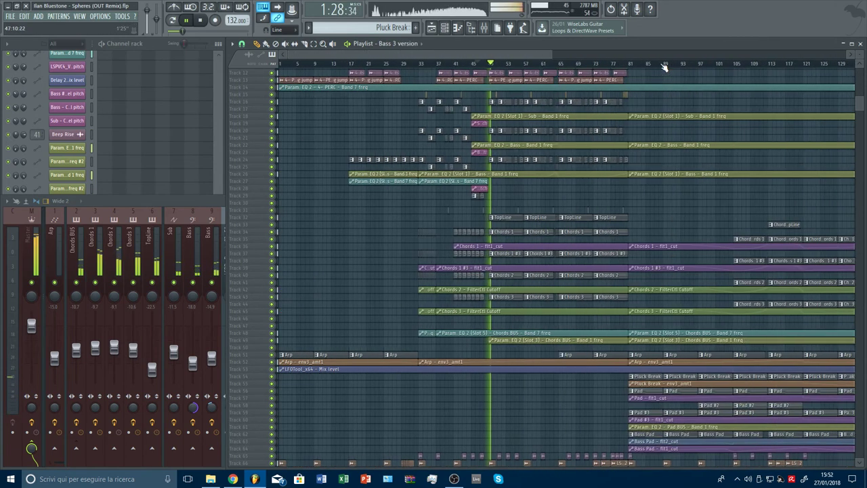
scroll(691, 78, "down", 2)
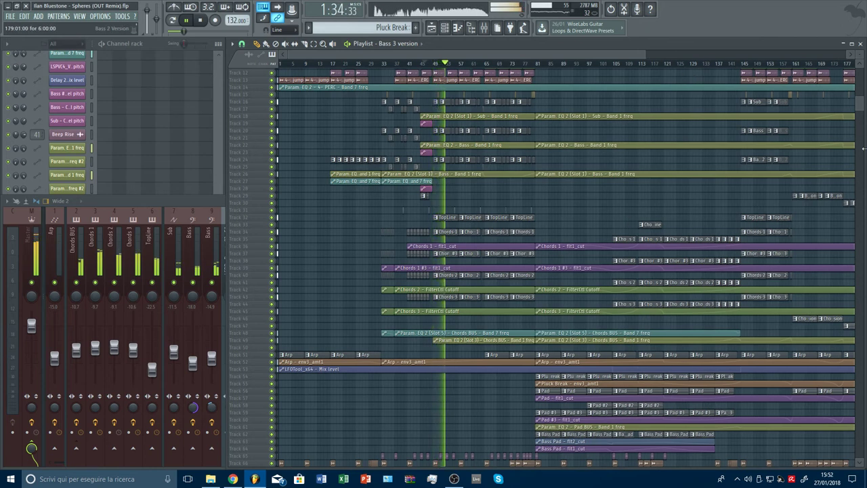
scroll(864, 148, "up", 4)
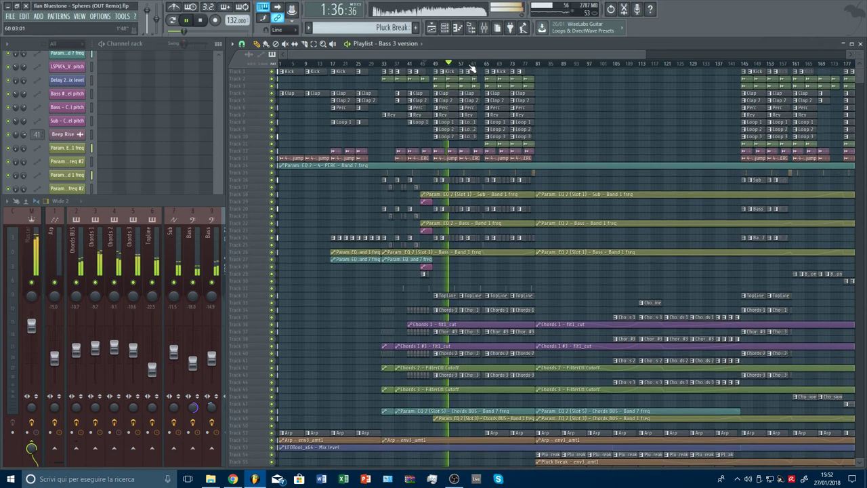
scroll(473, 68, "up", 3)
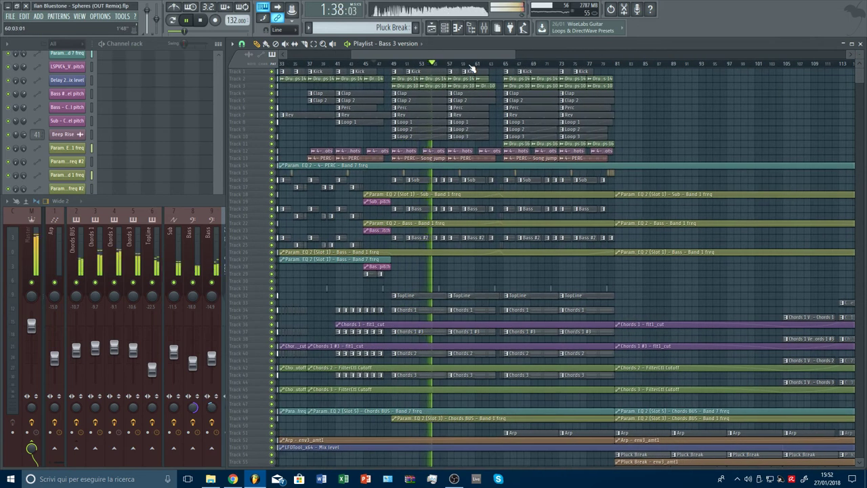
scroll(474, 69, "down", 3)
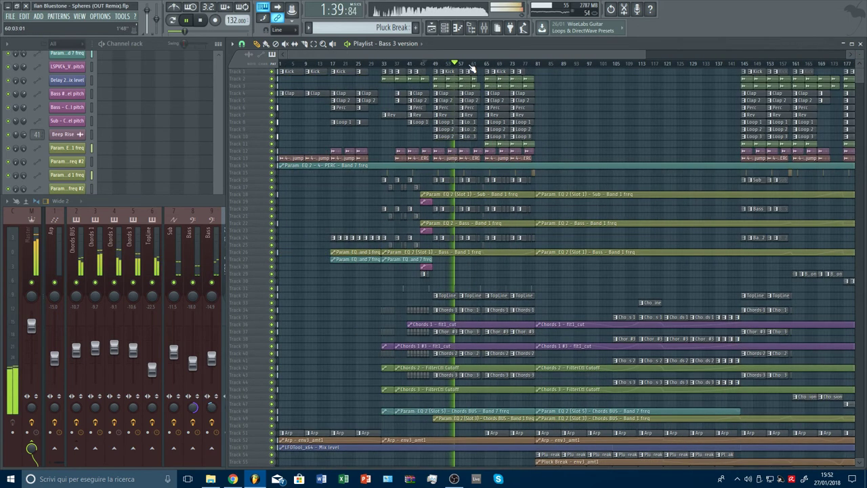
scroll(472, 68, "down", 2)
scroll(504, 153, "down", 3)
scroll(505, 153, "down", 3)
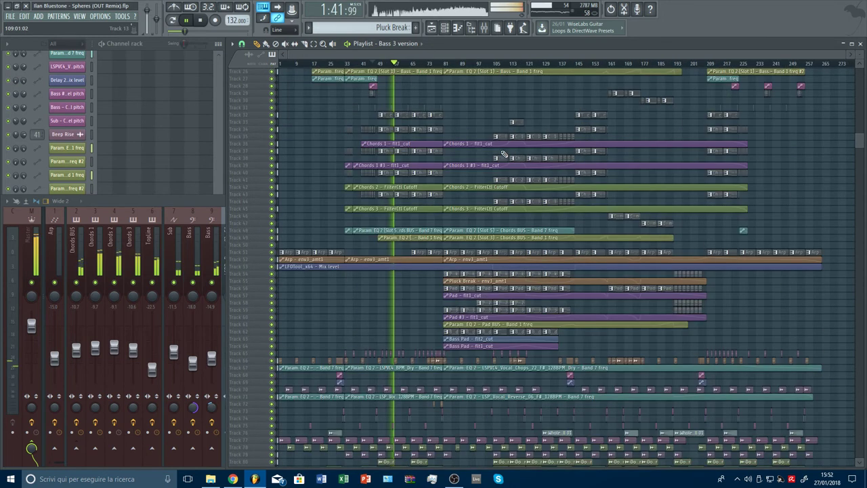
scroll(504, 154, "down", 5)
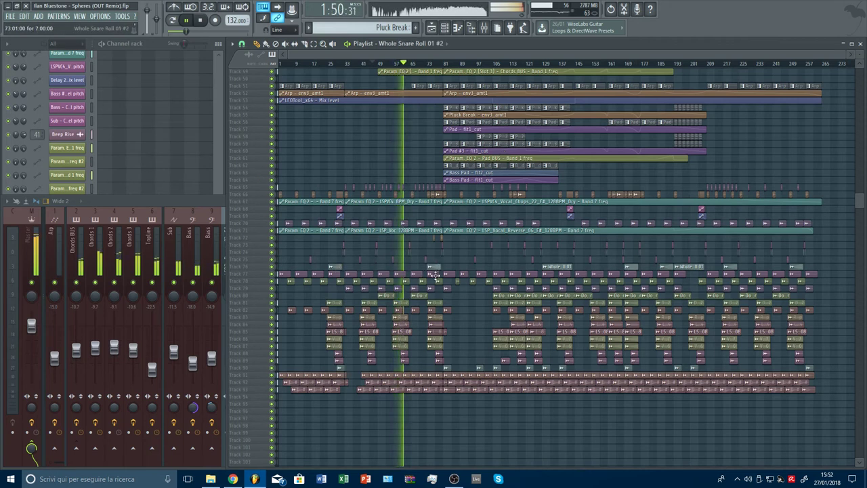
- Play the build-up with the snare roll from about bar 73 and examine its effects, chord, bass and drum tracks
scroll(437, 65, "up", 4)
left_click(400, 63)
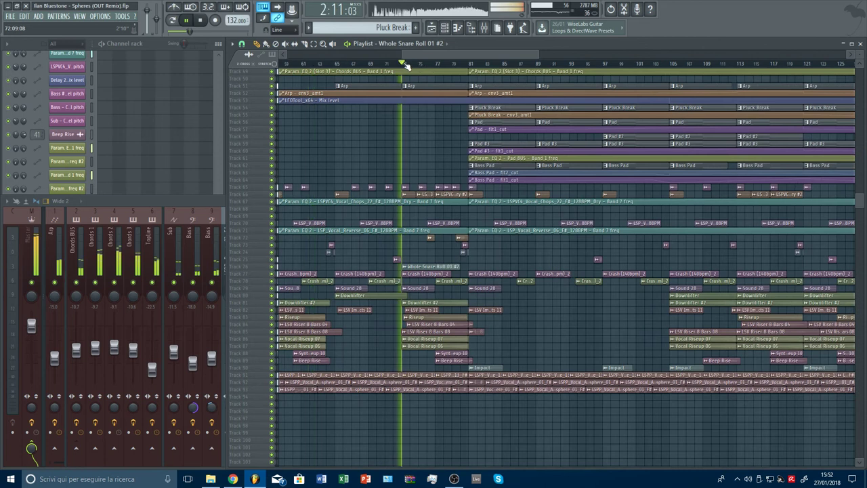
scroll(461, 138, "up", 3)
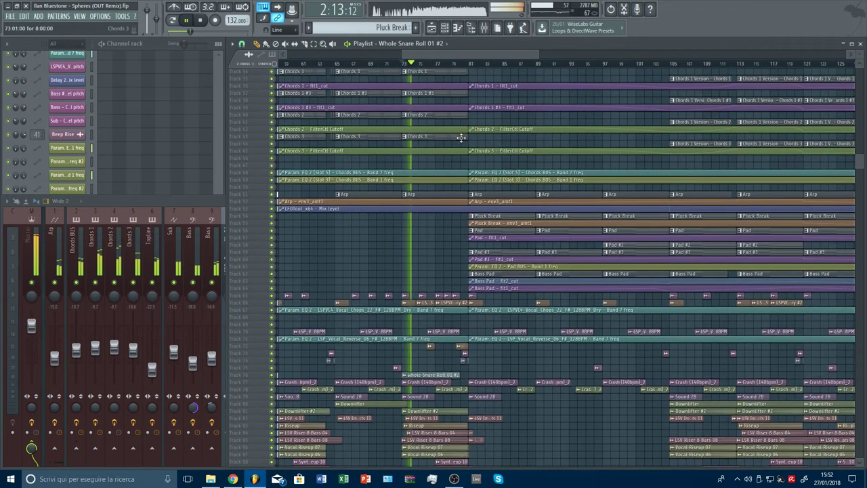
scroll(461, 138, "up", 2)
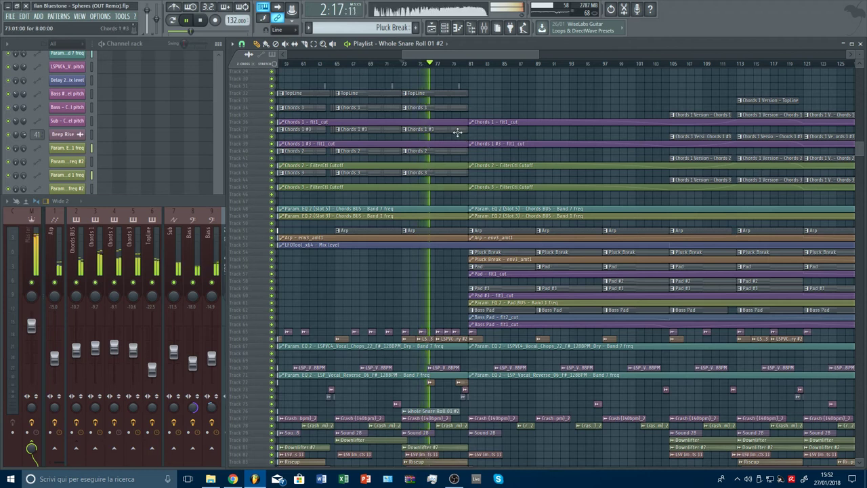
left_click_drag(860, 149, 857, 67)
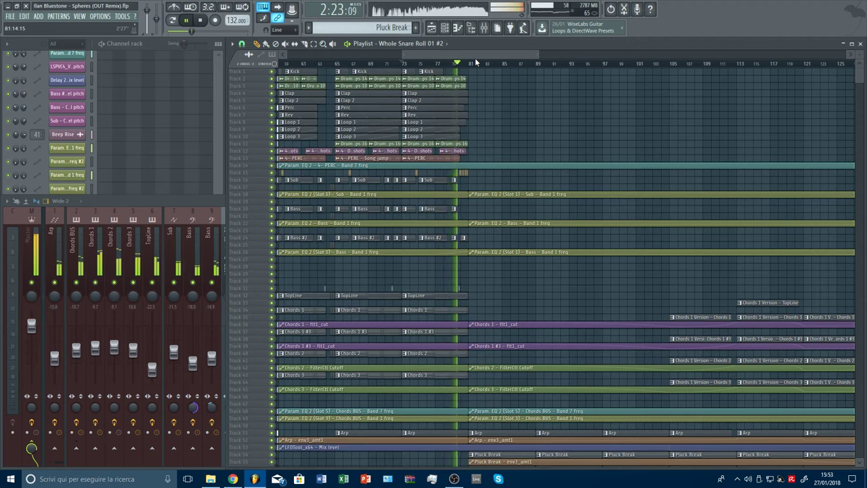
- Examine the tracks of the break from bar 81, from the pads and pluck down to the effects and back to the drums
scroll(522, 177, "down", 8)
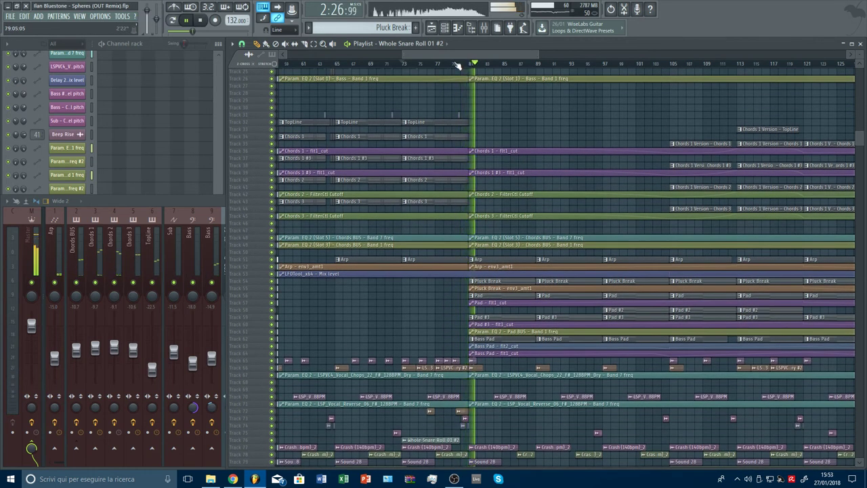
scroll(457, 65, "down", 4)
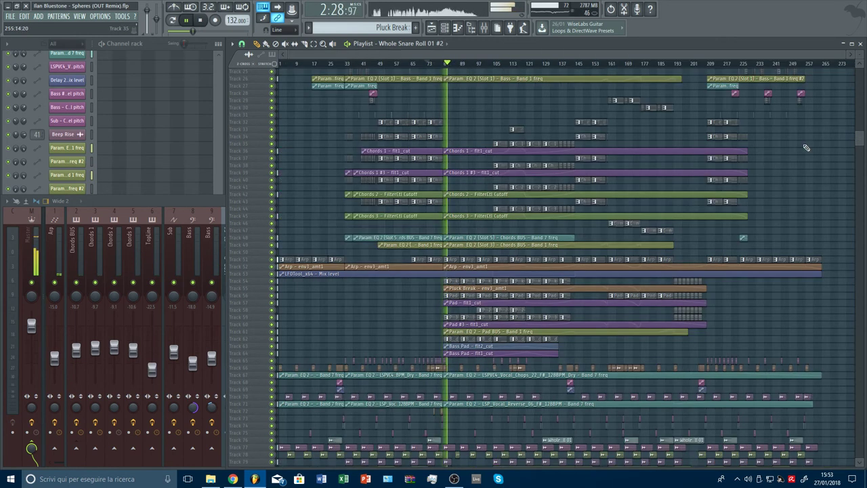
scroll(788, 182, "down", 8)
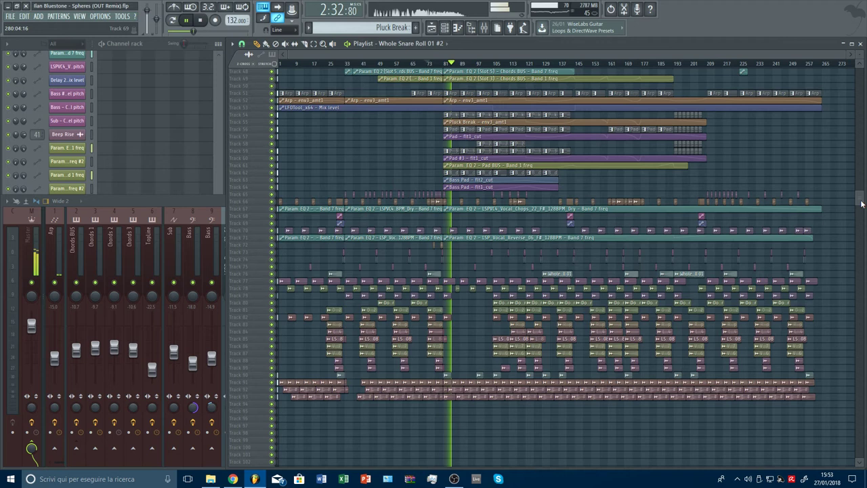
left_click_drag(860, 200, 860, 68)
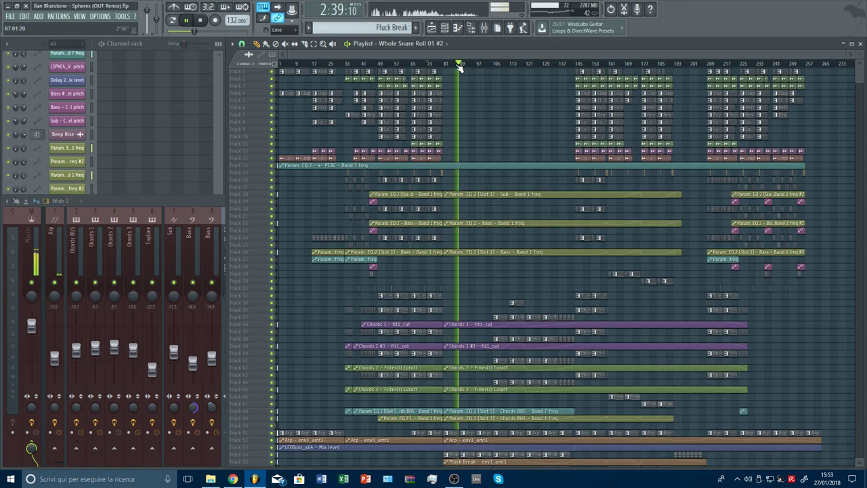
- Play the break from about bar 107 and examine its chord, pluck, pad, vocal and effects tracks toward the drop
left_click(497, 64)
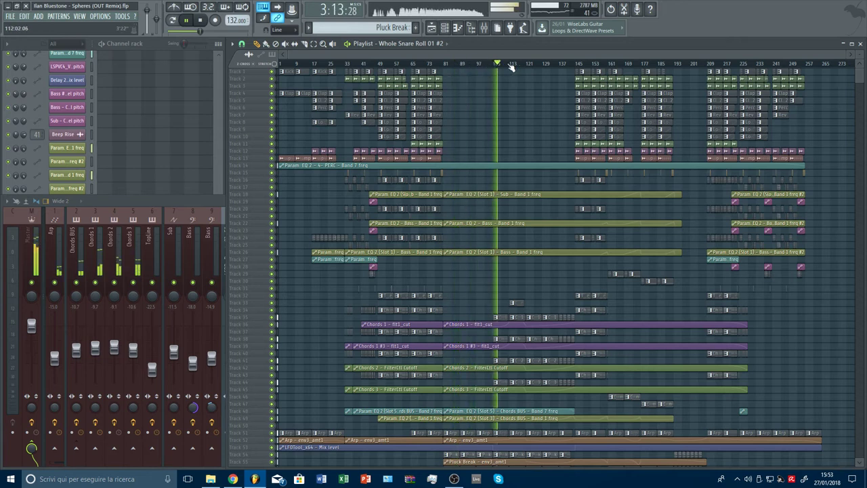
scroll(511, 67, "up", 4)
scroll(576, 164, "down", 3)
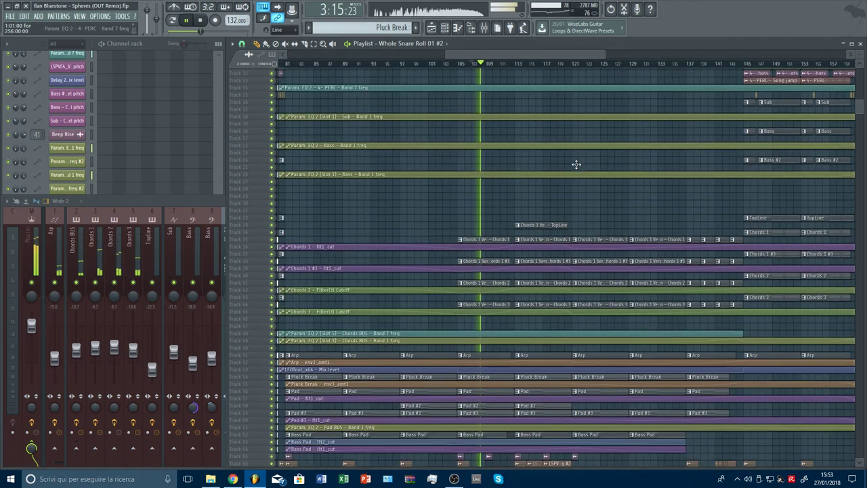
scroll(576, 164, "down", 4)
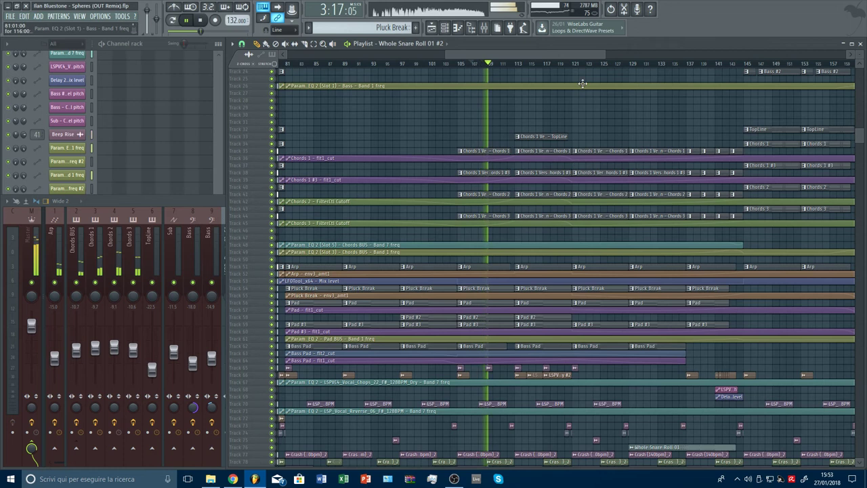
scroll(582, 83, "down", 4)
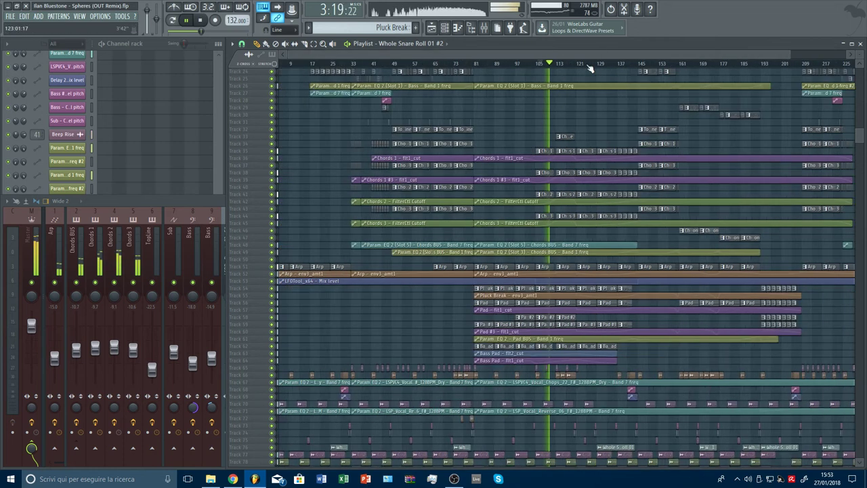
scroll(590, 67, "down", 1)
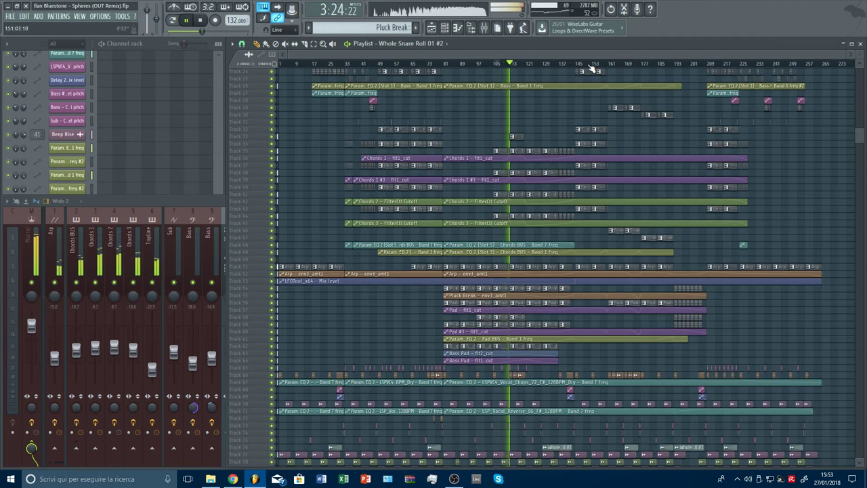
scroll(592, 68, "up", 3)
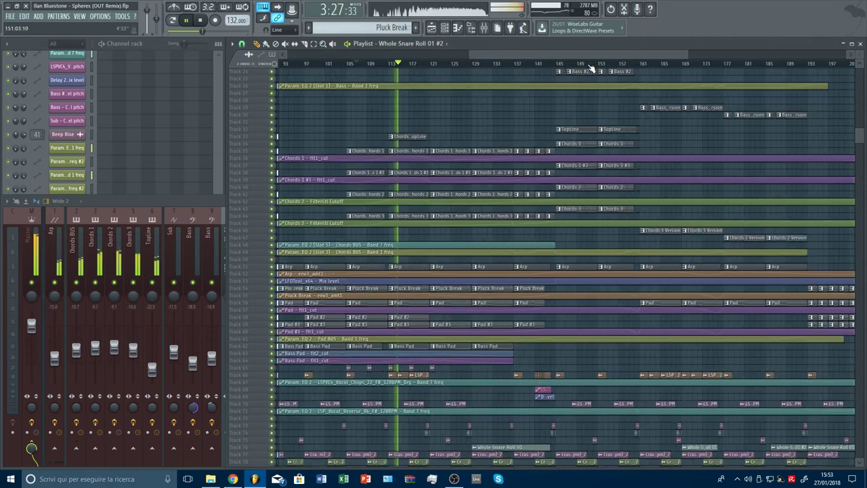
scroll(567, 132, "down", 2)
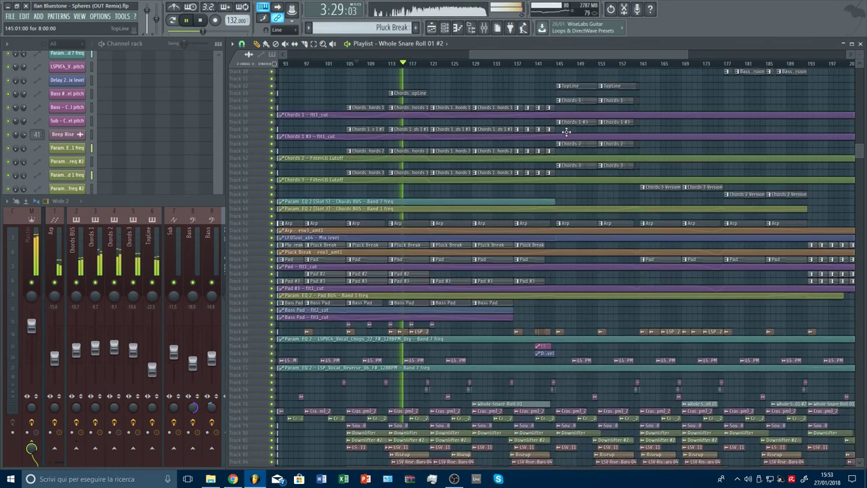
scroll(567, 132, "down", 2)
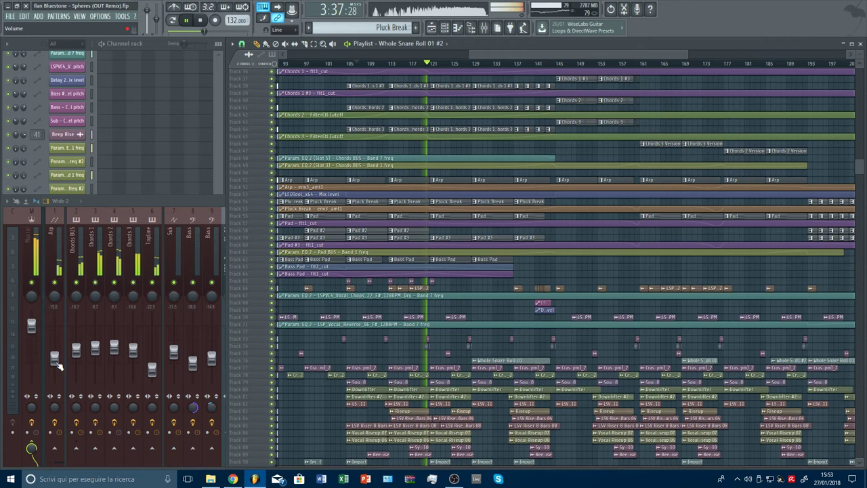
- Set the Arp mixer track's volume to -14.4 dB and return to the playlist
left_click_drag(57, 361, 57, 358)
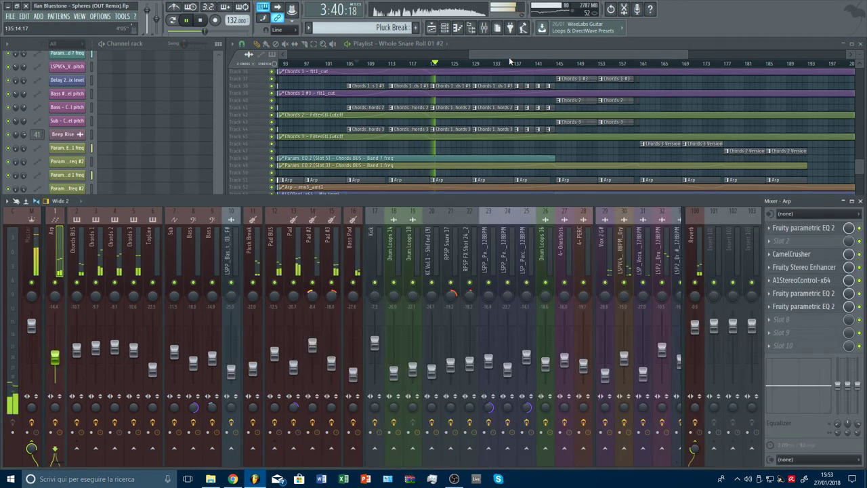
left_click(509, 57)
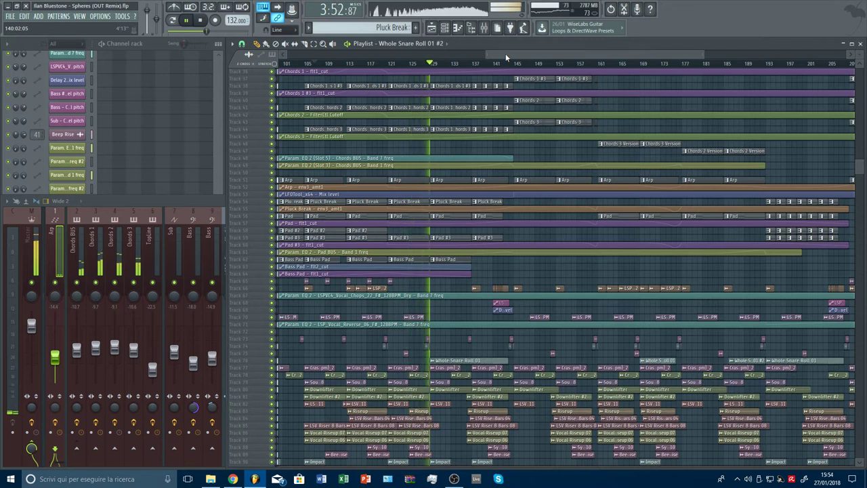
- Examine the end of the break from the chords through the pluck and pad automation down to the snare roll
scroll(843, 84, "up", 4)
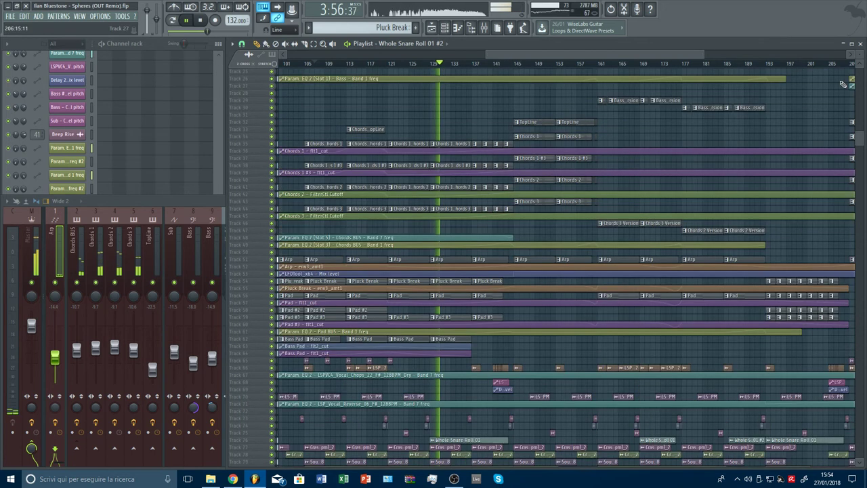
scroll(470, 251, "up", 3)
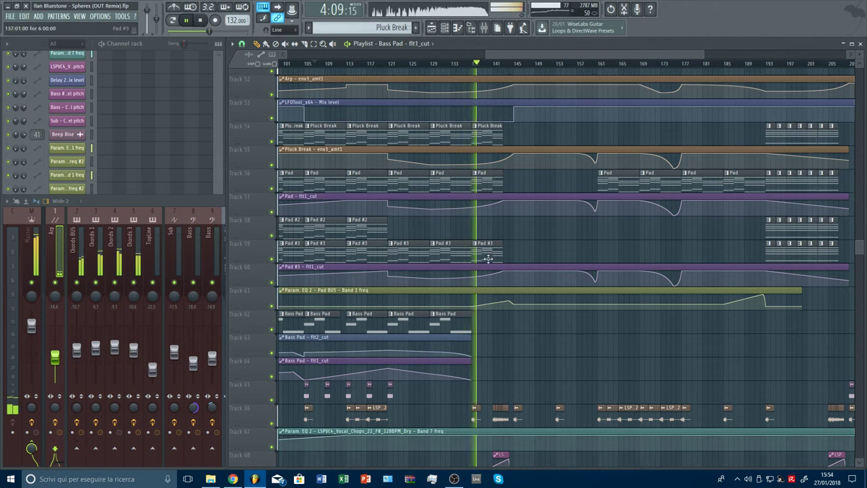
scroll(488, 258, "down", 5)
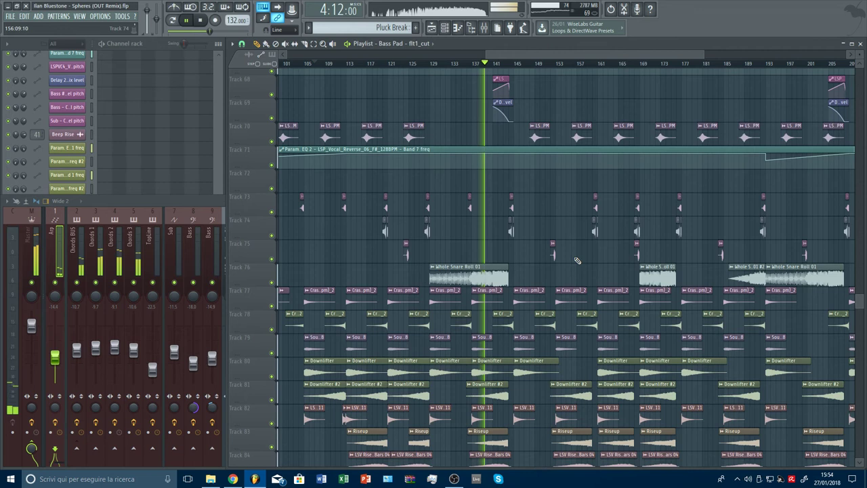
- Set the Whole Snare Roll 01 mixer track's volume to -23.7 dB
key("F9")
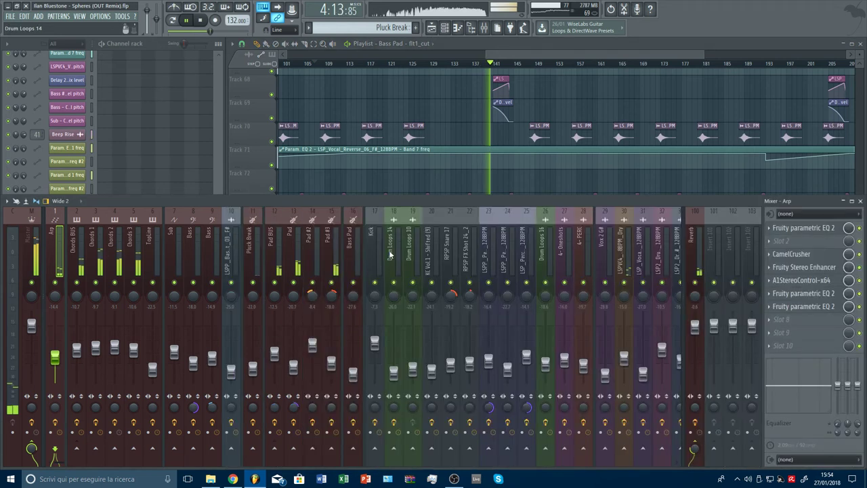
scroll(390, 255, "right", 5)
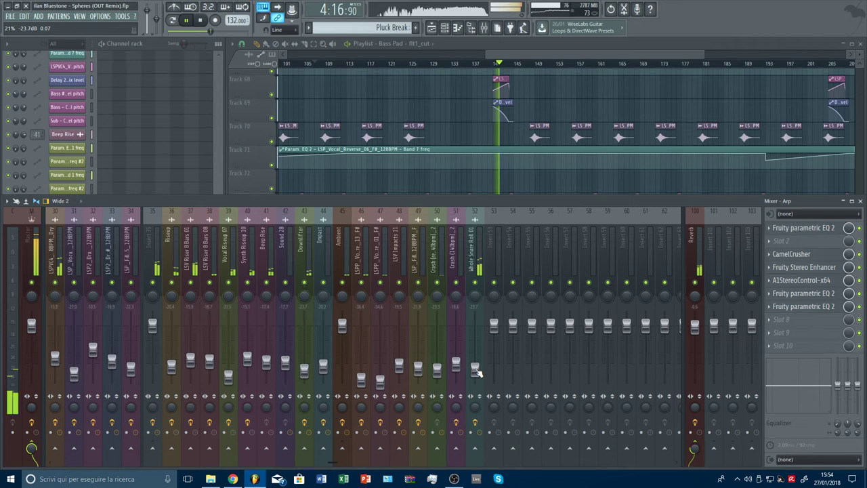
key("F9")
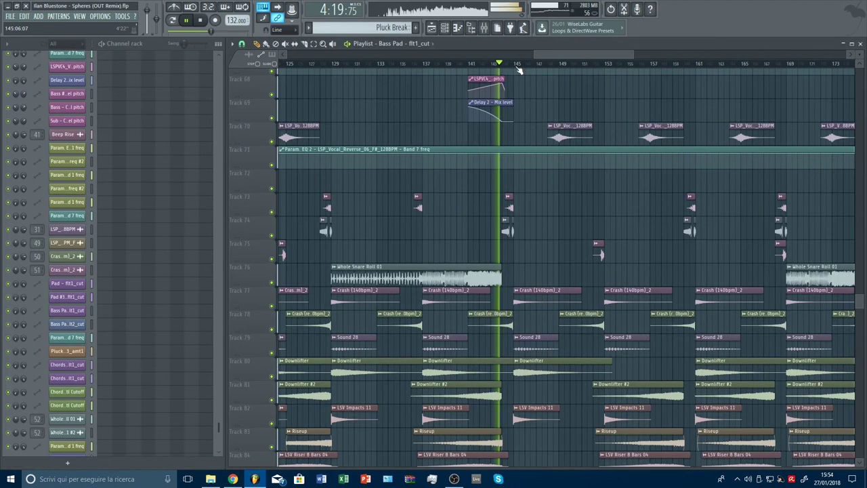
- Examine the transition into the second drop around bar 145, from the risers and vocal atmospheres back to the drums
scroll(518, 70, "up", 3)
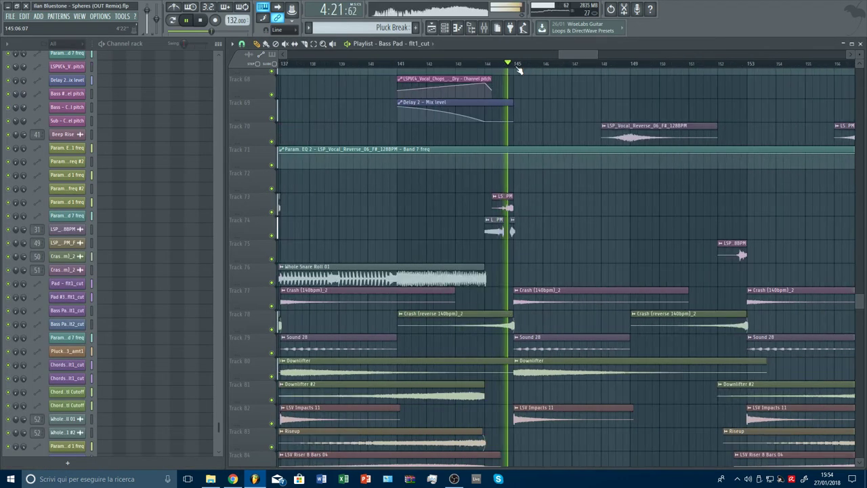
scroll(518, 70, "down", 8)
scroll(589, 205, "down", 4)
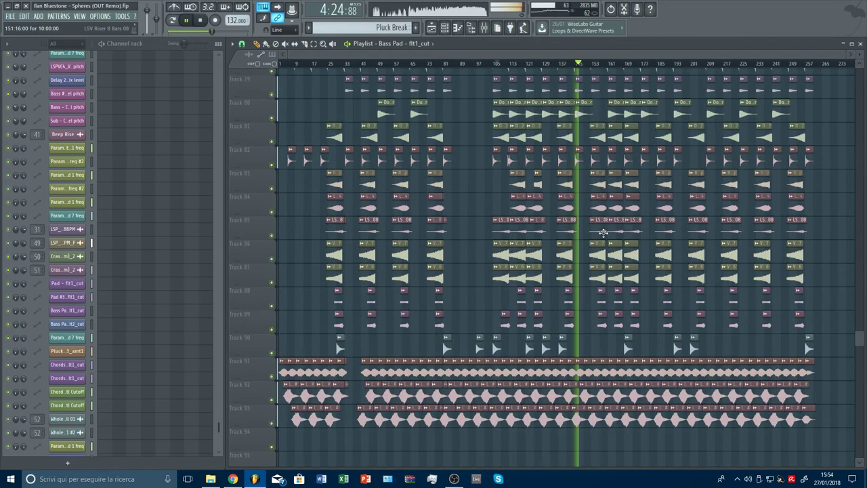
left_click_drag(859, 337, 861, 63)
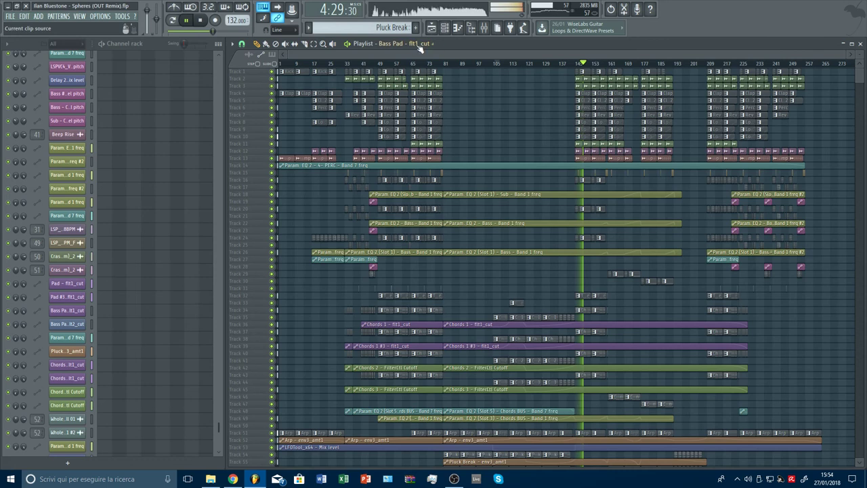
- Move the last Fruity parametric EQ 2 on the Sub mixer track to slot 10
left_click(486, 29)
scroll(101, 221, "up", 10)
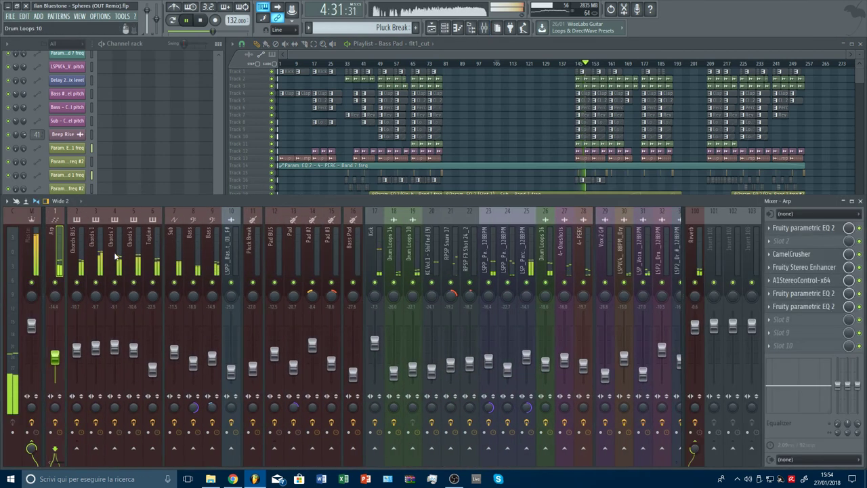
left_click(174, 261)
left_click_drag(862, 309, 862, 348)
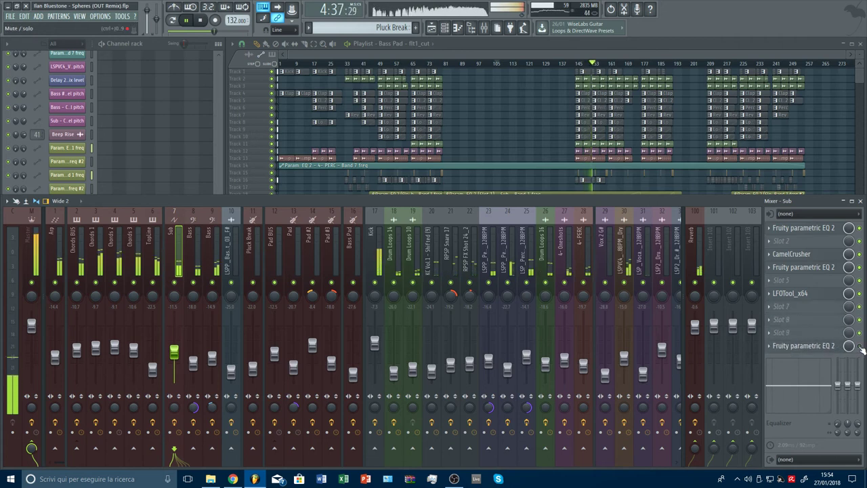
- Move the last Fruity parametric EQ 2 on the Chords BUS mixer track to slot 10, keeping OTT in slot 1
key("Left")
key("Left")
key("Left")
key("Left")
key("Left")
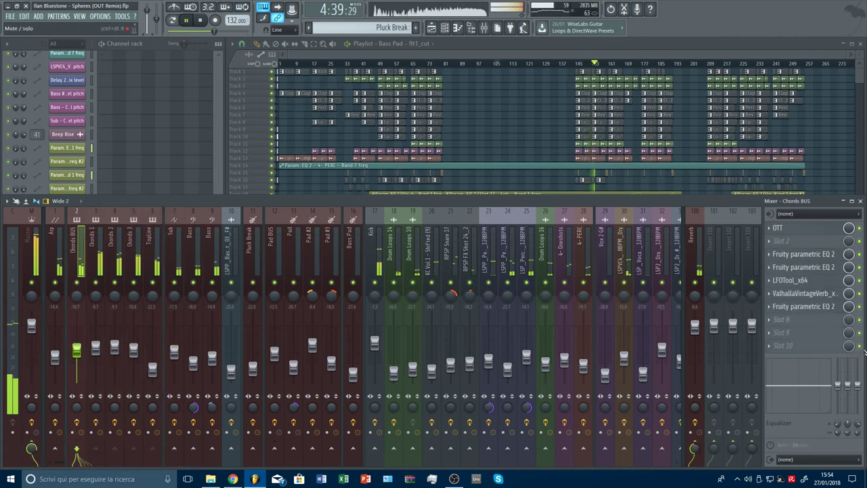
scroll(832, 312, "down", 4)
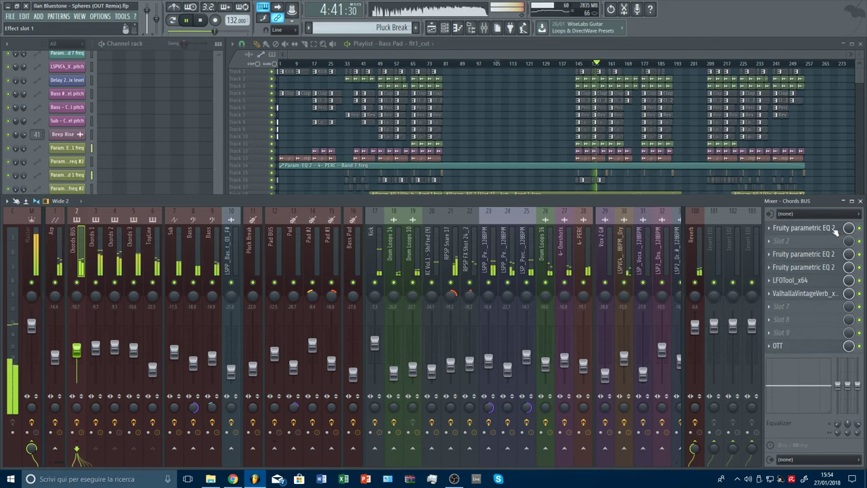
left_click_drag(836, 232, 859, 347)
- Move the last Fruity parametric EQ 2 on the Arp mixer track to slot 10 and bypass it
key("Left")
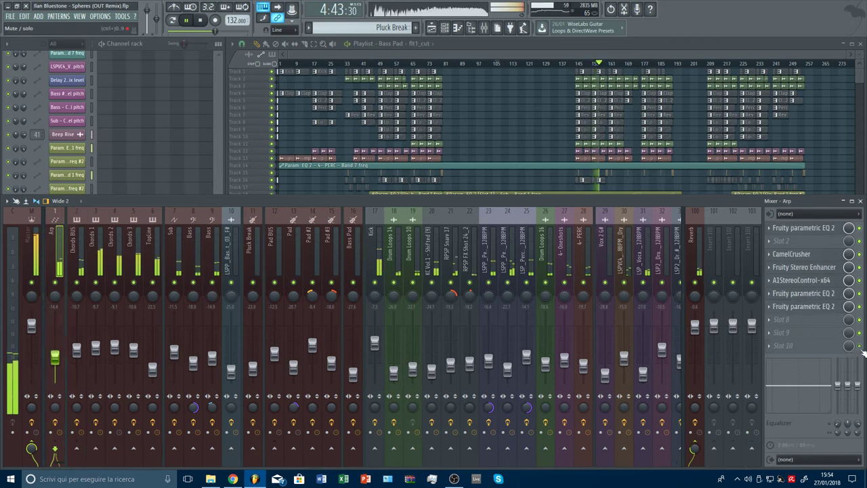
left_click_drag(813, 306, 821, 345)
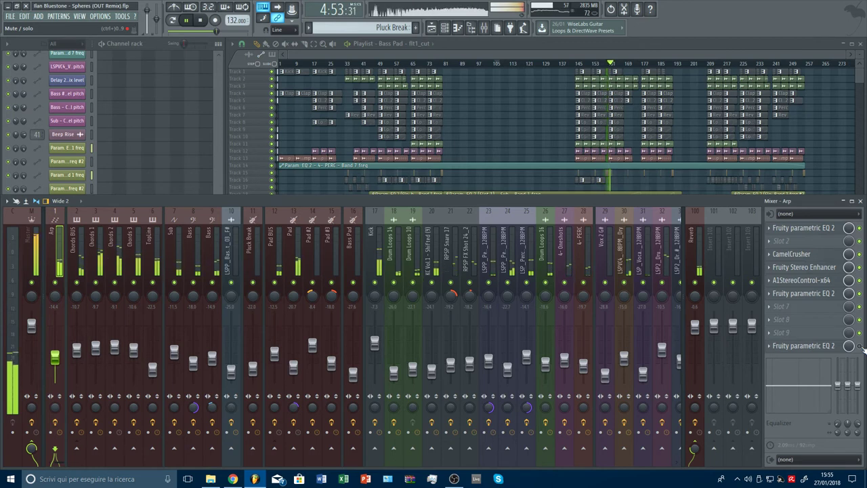
- Check the slot 10 EQs on the Chords BUS and Sub mixer tracks during playback
key("Right")
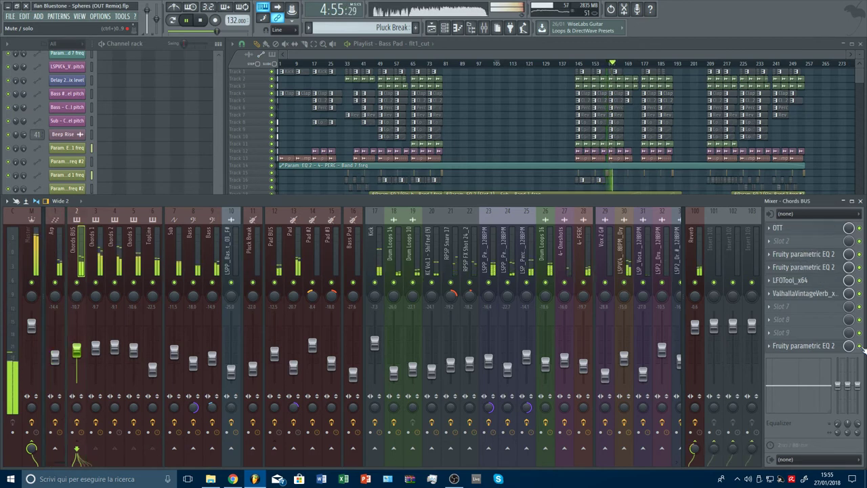
key("Right")
key("Right")
key("Right")
key("Right")
key("Right")
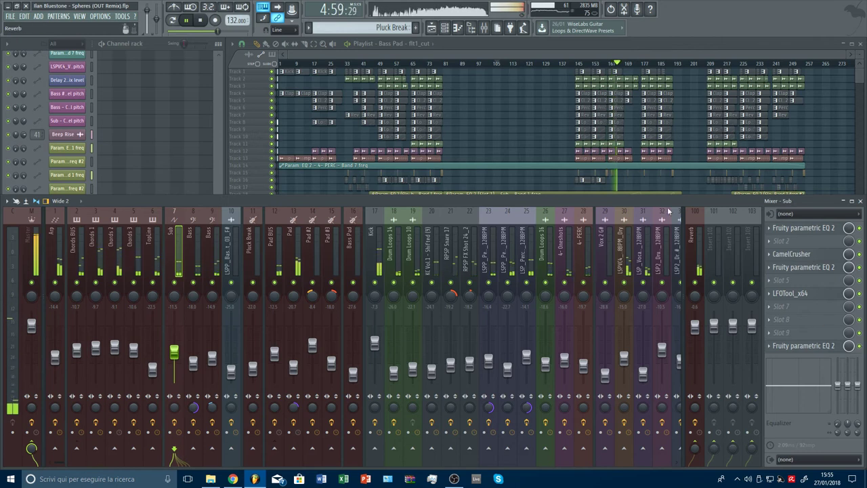
- Play the second drop from about bar 163 and examine its drum, bass and chord version clips in the playlist
left_click(635, 50)
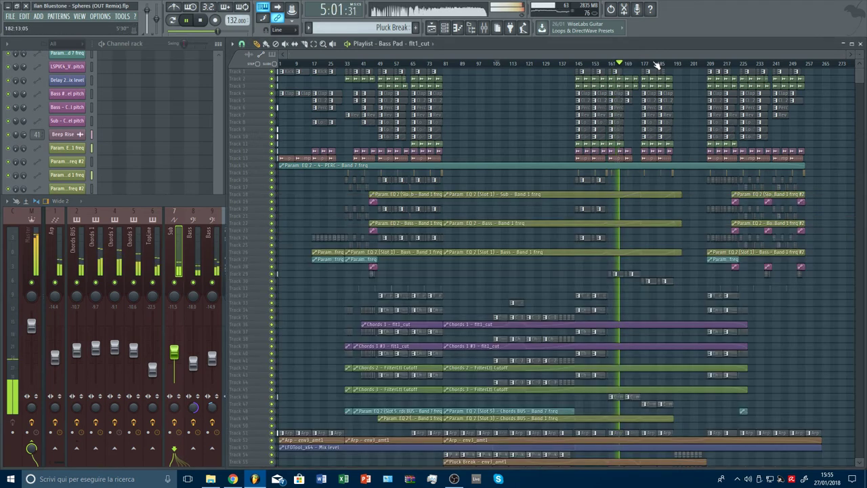
scroll(668, 66, "up", 3)
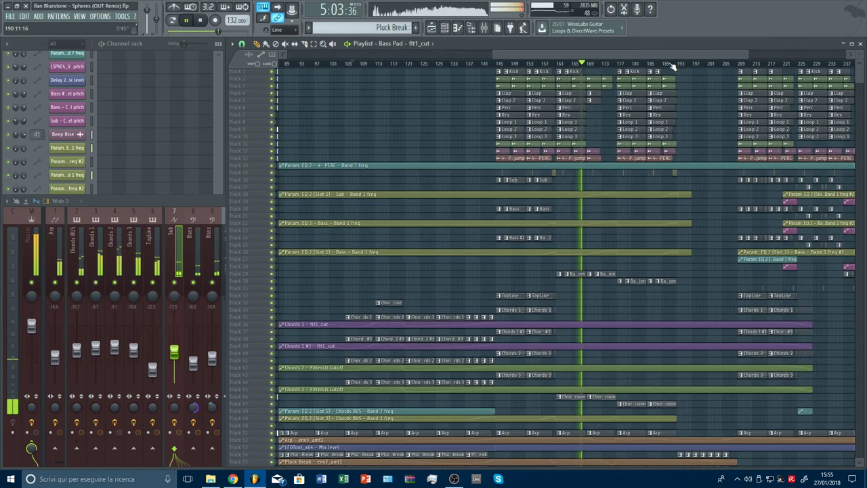
scroll(671, 65, "up", 1)
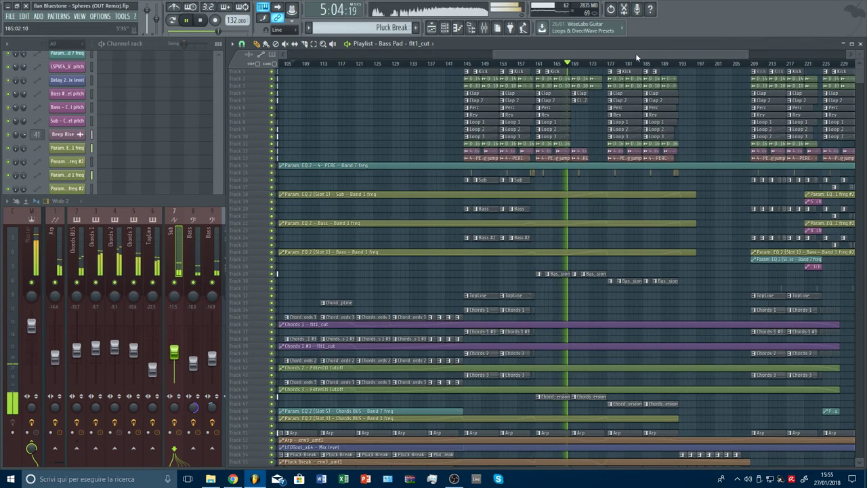
left_click_drag(636, 52, 661, 52)
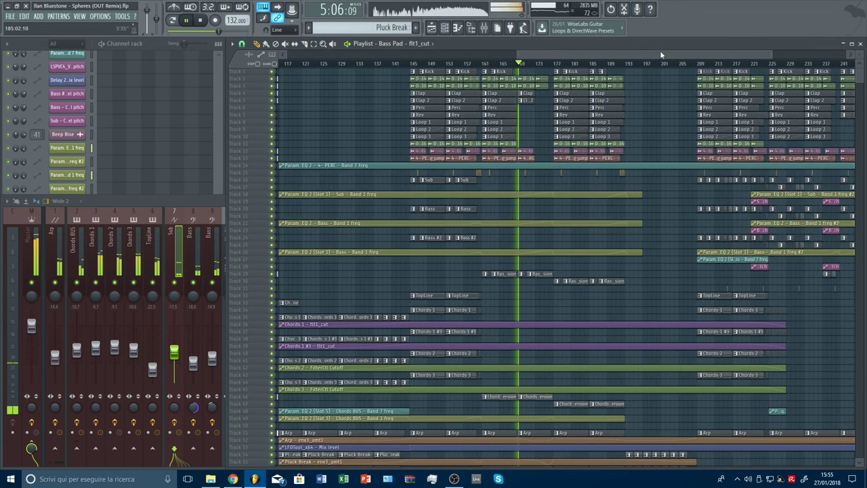
scroll(522, 121, "up", 4)
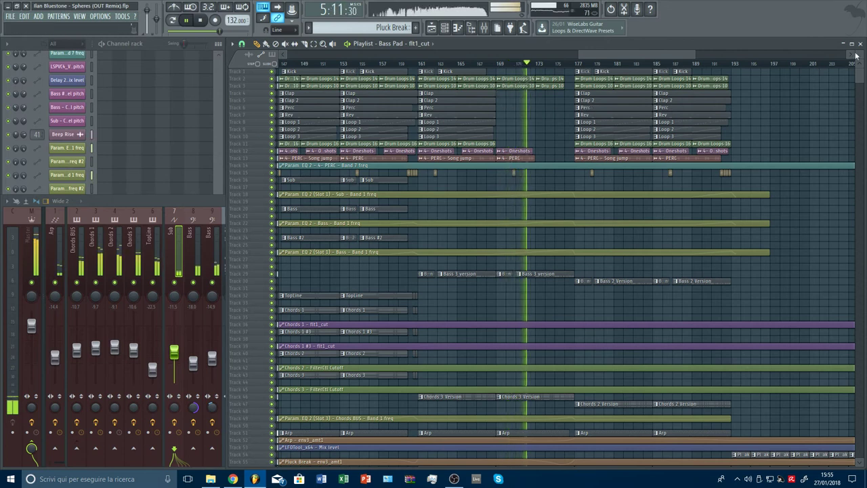
scroll(616, 64, "down", 4)
scroll(671, 116, "down", 4)
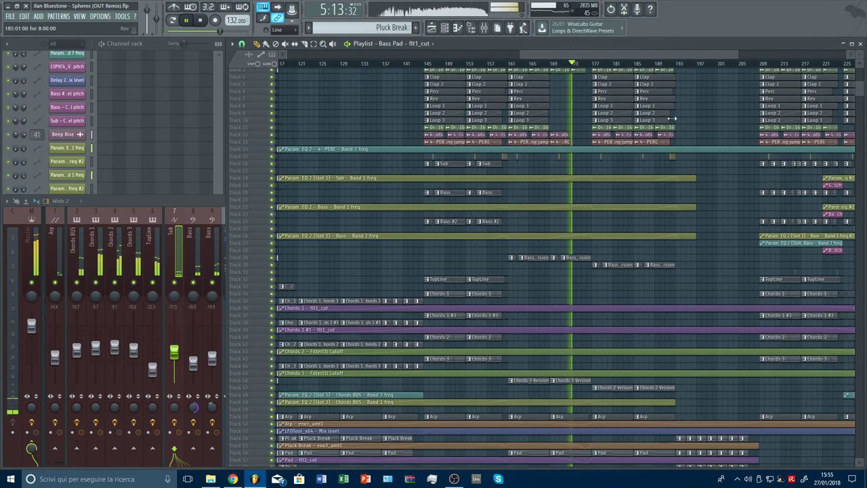
- Delete the second group of Bass 1 version clips on track 29, from about bar 169
scroll(672, 119, "down", 1)
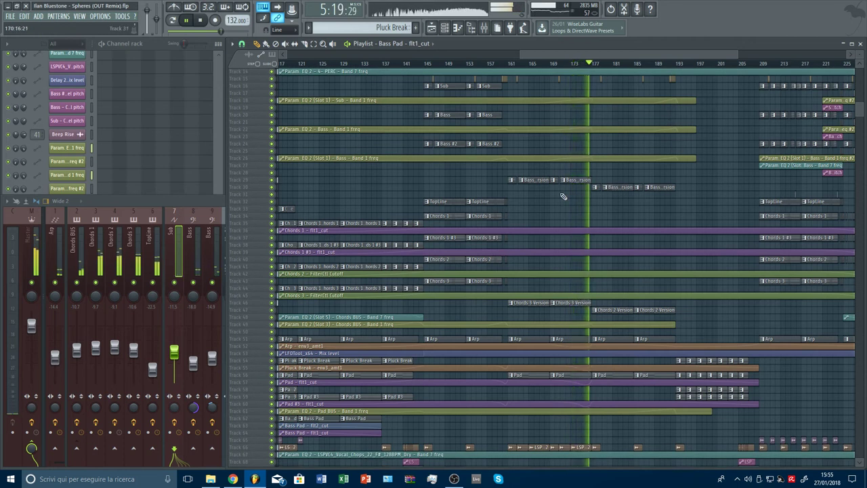
right_click(576, 181)
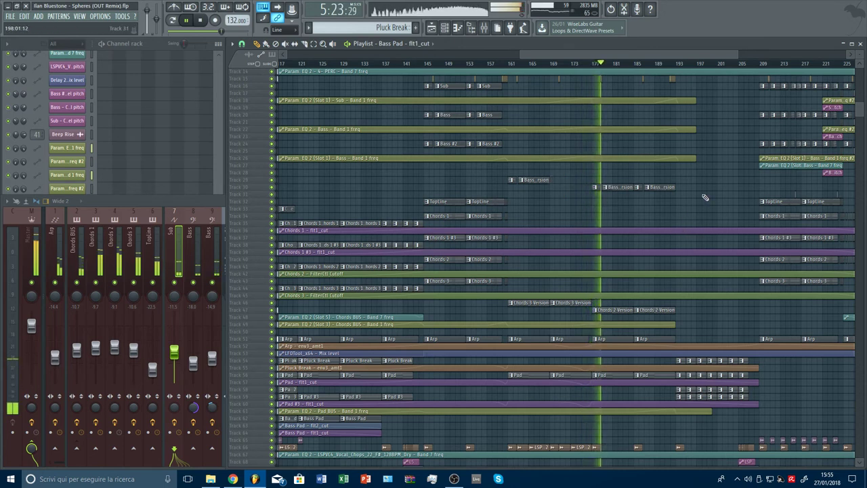
- Play on from about bar 177 to bar 193 and examine the drop's bass, chord, vocal, snare roll and riser clips
scroll(728, 193, "down", 6)
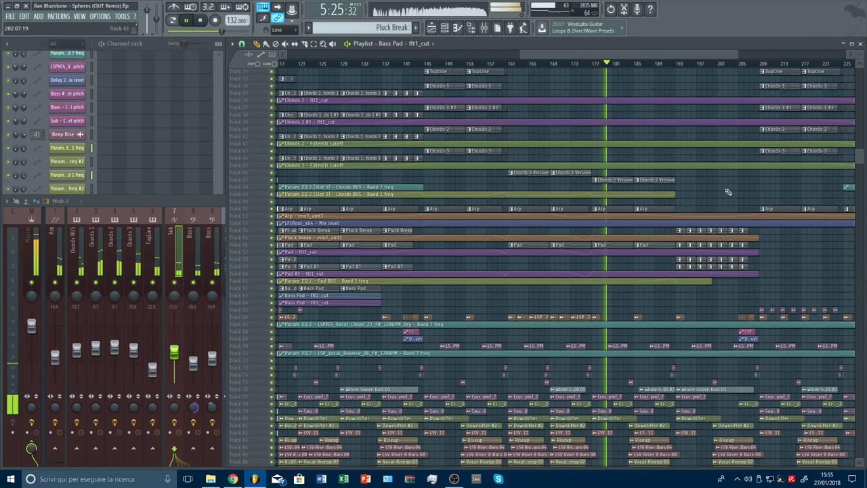
scroll(728, 193, "down", 4)
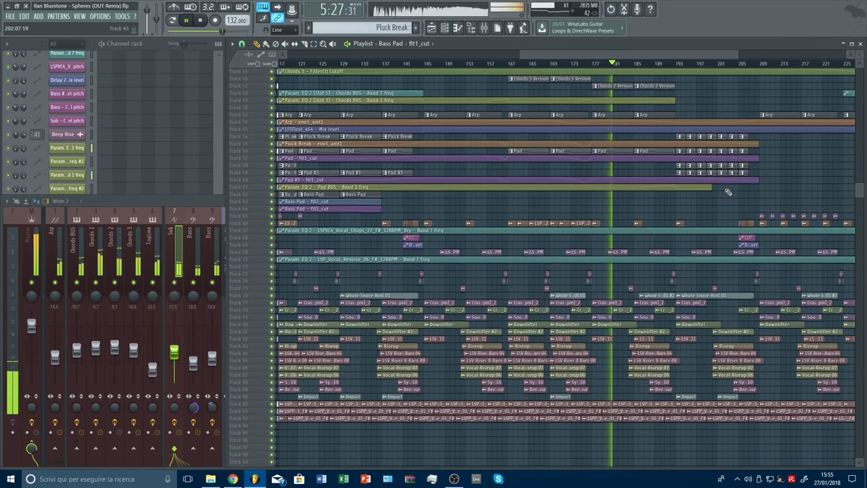
scroll(728, 193, "up", 4)
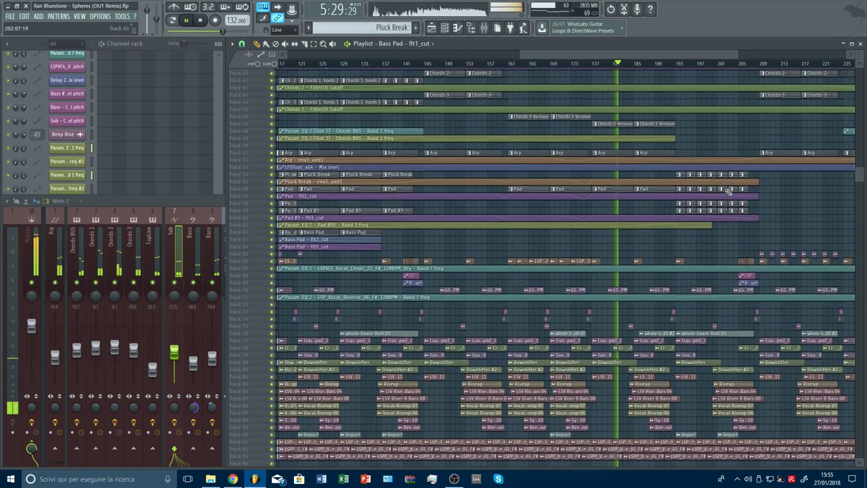
scroll(728, 192, "up", 5)
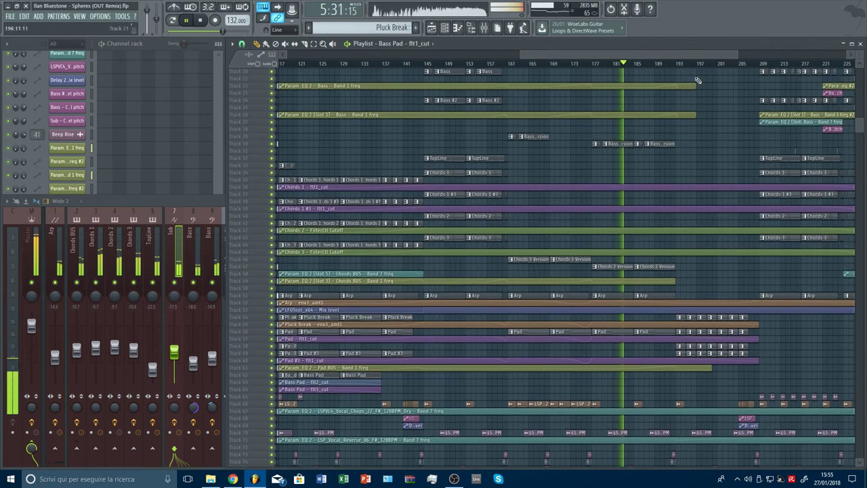
scroll(711, 68, "up", 3)
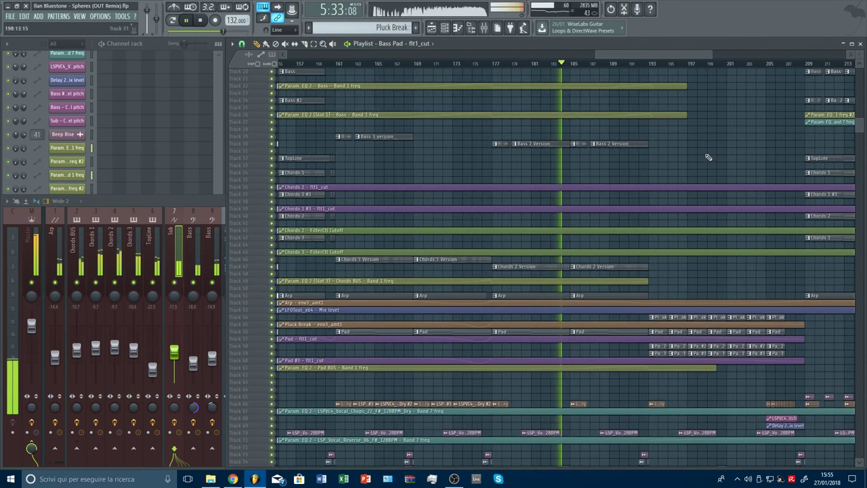
scroll(708, 157, "down", 2)
scroll(708, 157, "down", 5)
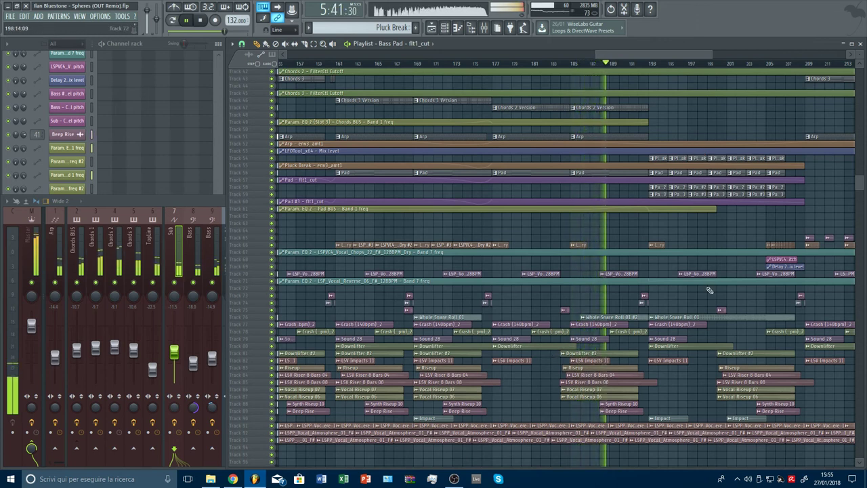
scroll(706, 273, "down", 2)
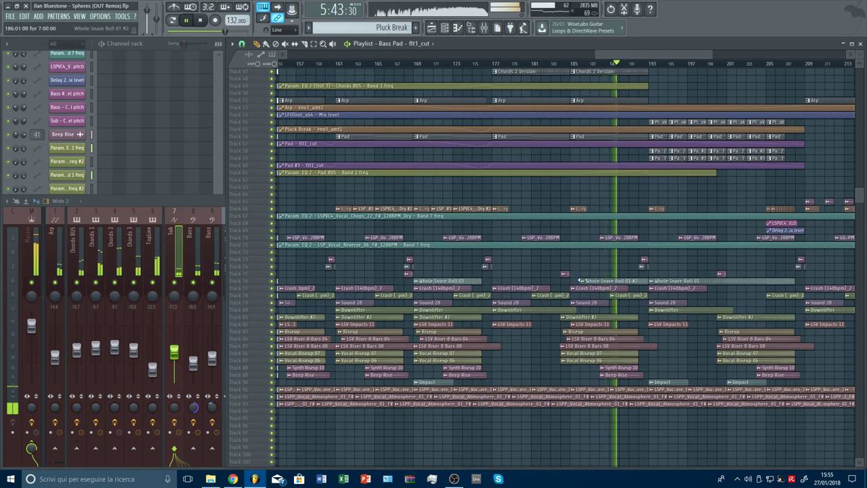
scroll(573, 280, "up", 8)
scroll(572, 279, "up", 6)
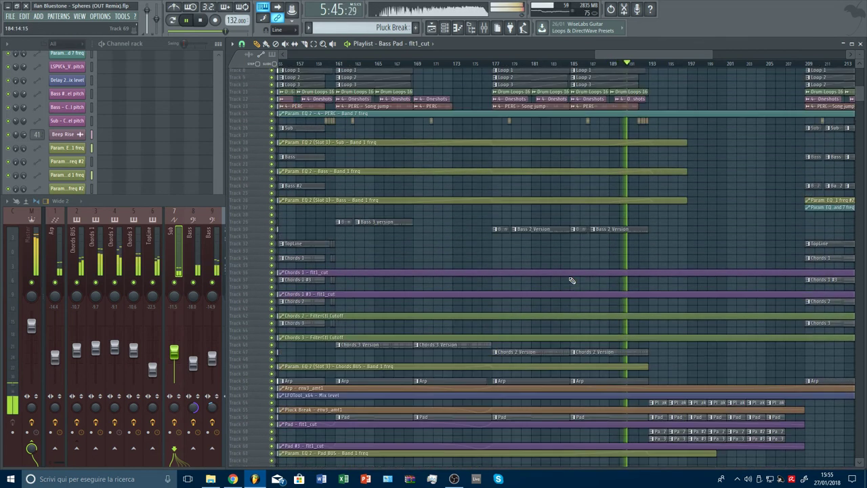
scroll(572, 280, "down", 11)
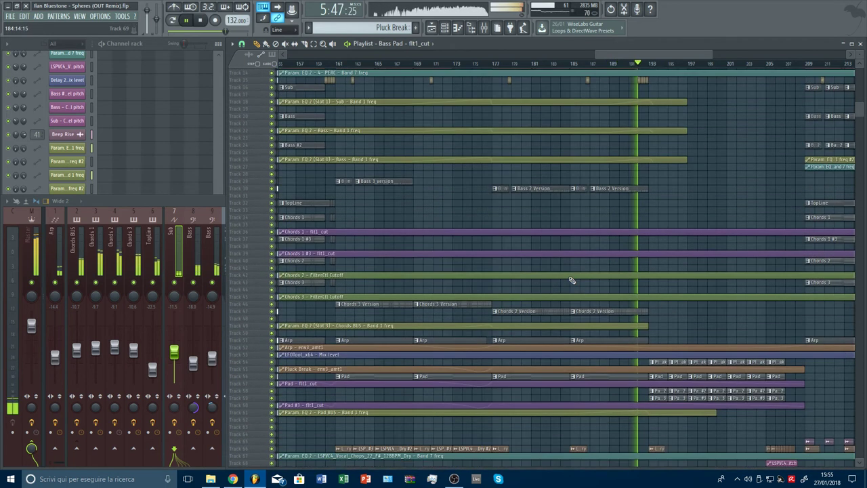
scroll(572, 280, "down", 2)
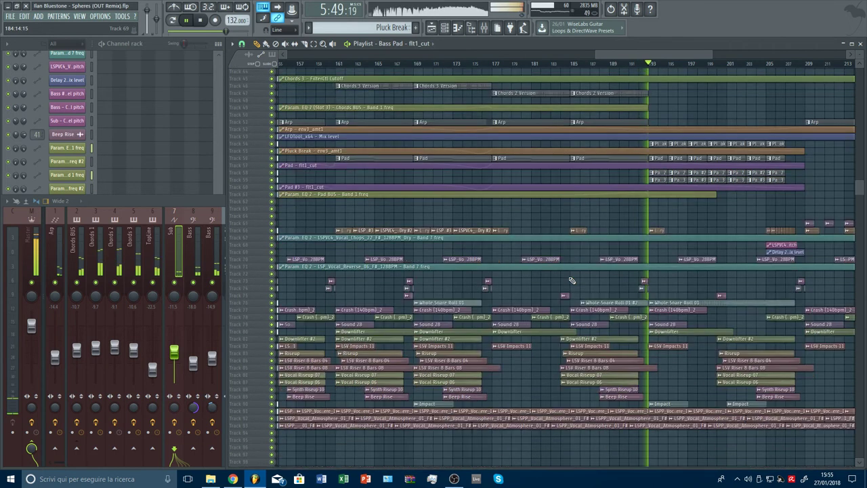
- Examine the Pluck Break, Pad, snare roll and riser clips of the build-up from bar 193 during playback
scroll(632, 254, "up", 3)
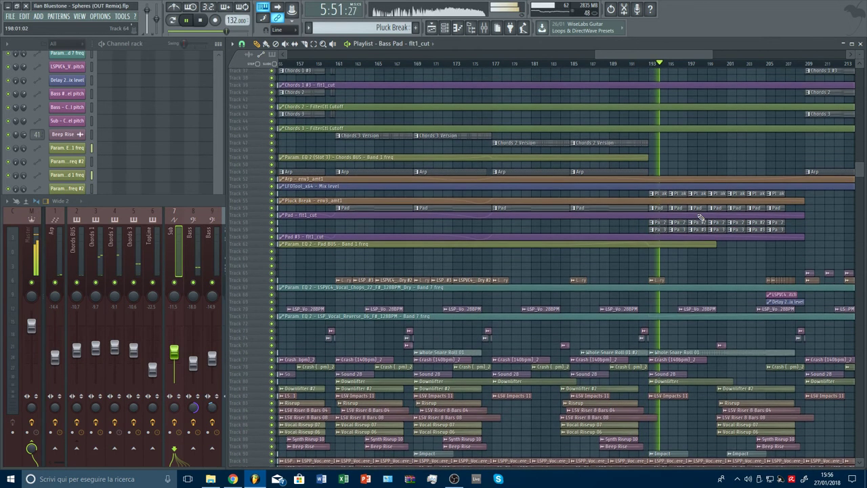
scroll(632, 253, "up", 3)
scroll(723, 258, "down", 12)
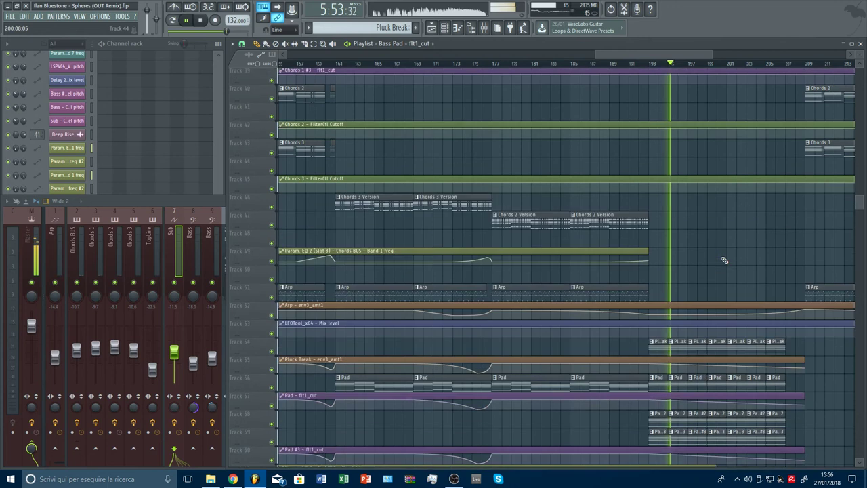
scroll(725, 260, "down", 2)
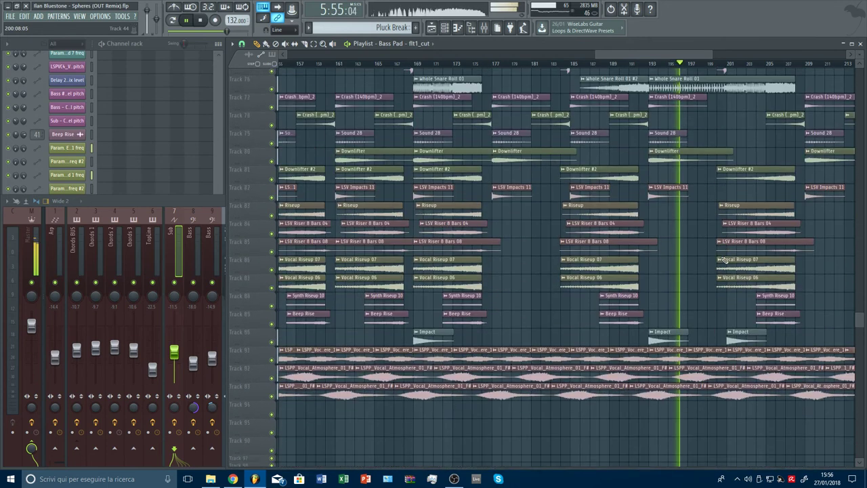
scroll(724, 260, "up", 4)
scroll(725, 261, "down", 2)
scroll(723, 259, "down", 2)
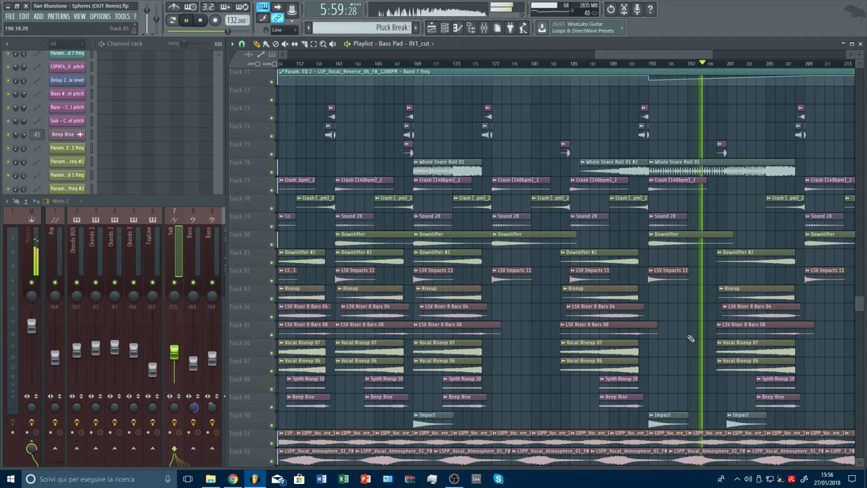
scroll(690, 337, "up", 1)
scroll(690, 337, "up", 8)
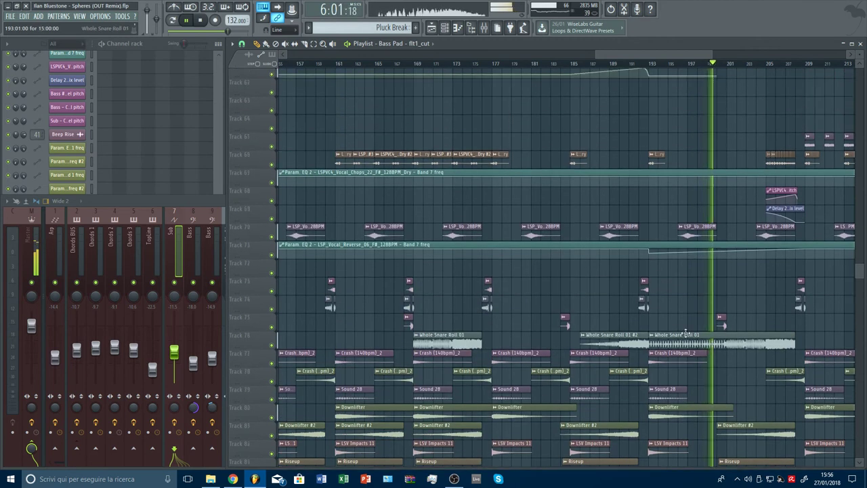
- Replay from just before bar 193 and try a level step in the Pluck Break env3_amt1 automation at bar 193
left_click(639, 64)
scroll(668, 67, "up", 1)
scroll(669, 67, "up", 2)
scroll(669, 267, "up", 8)
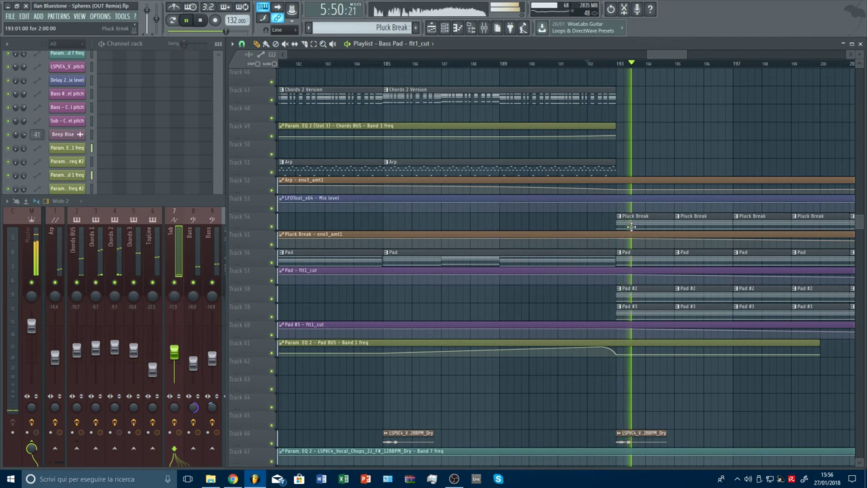
left_click(618, 243)
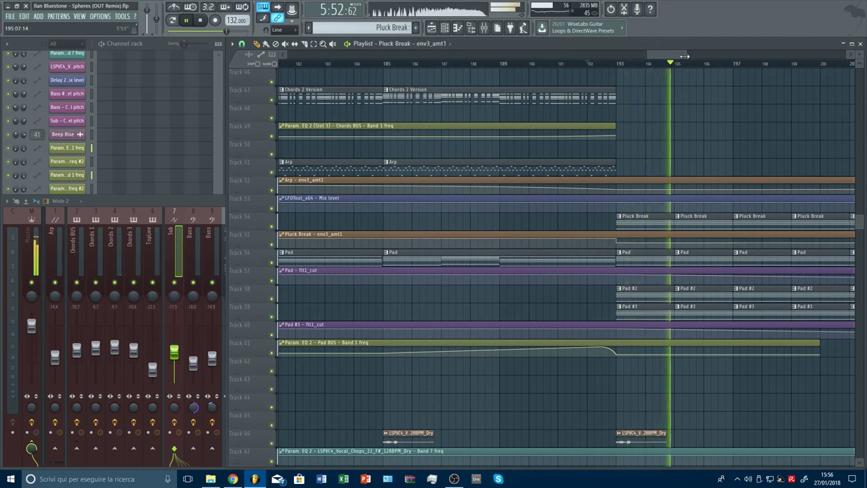
scroll(726, 61, "down", 2)
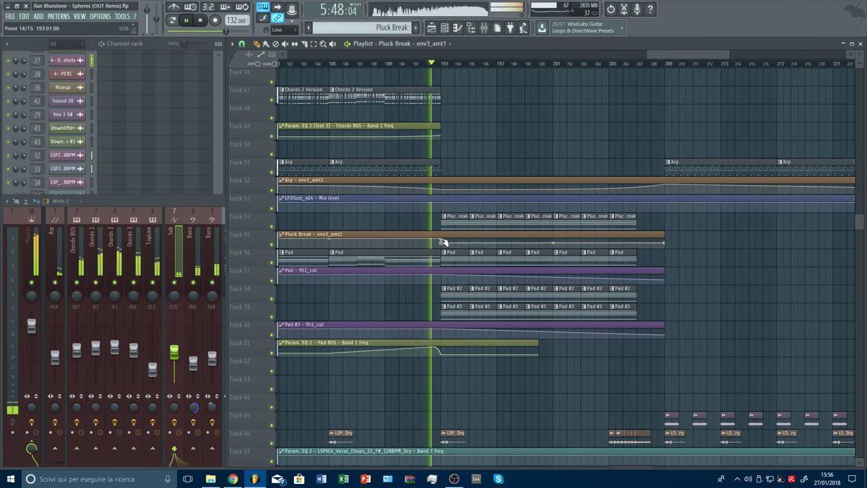
left_click_drag(441, 243, 441, 241)
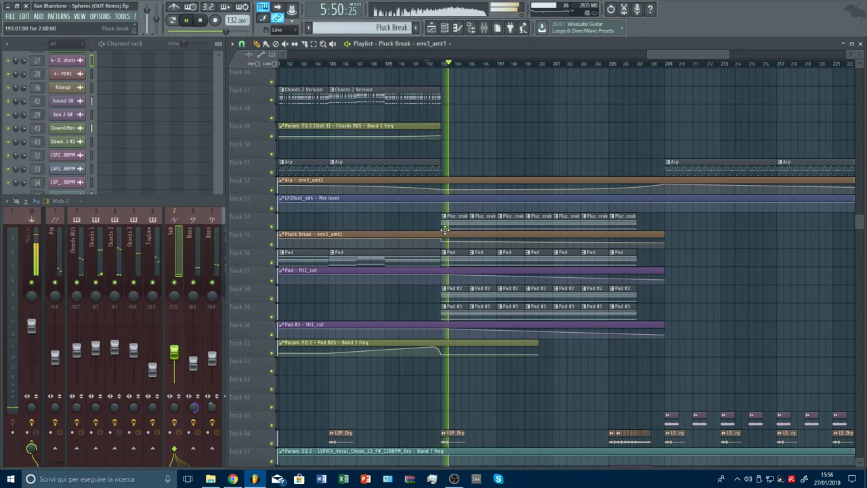
- Delete the first Pluck Break clip at bar 193 and remove the added env3_amt1 automation point there
right_click(455, 218)
key("space")
key("space")
right_click(447, 249)
left_click(456, 250)
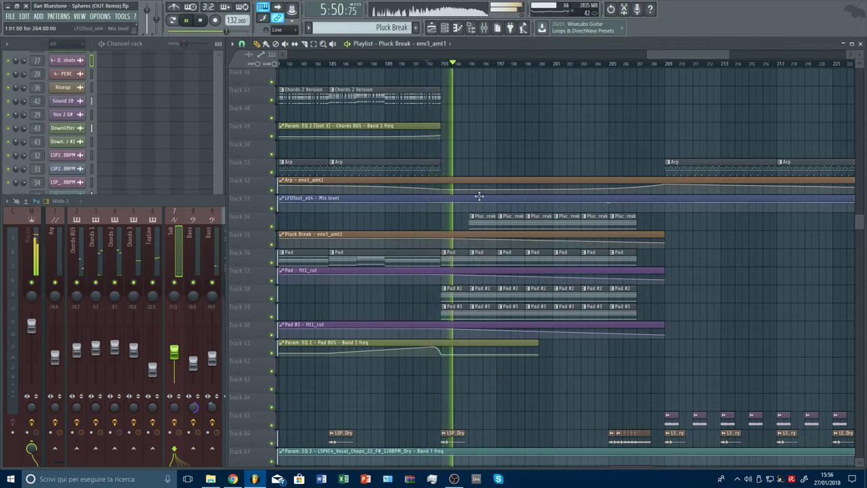
- Open the SPAN analyzer on the Master mixer track, reposition its window and narrow the spectrum's level range
scroll(864, 228, "up", 15)
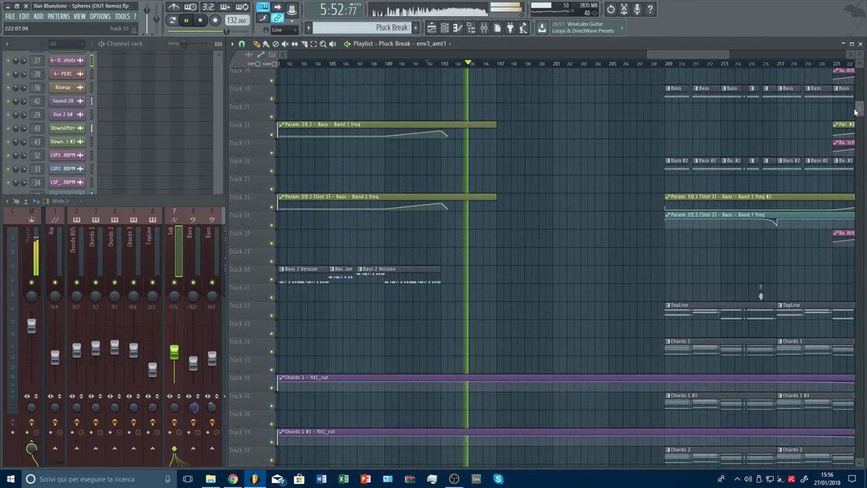
left_click_drag(859, 63, 859, 95)
scroll(542, 66, "down", 2)
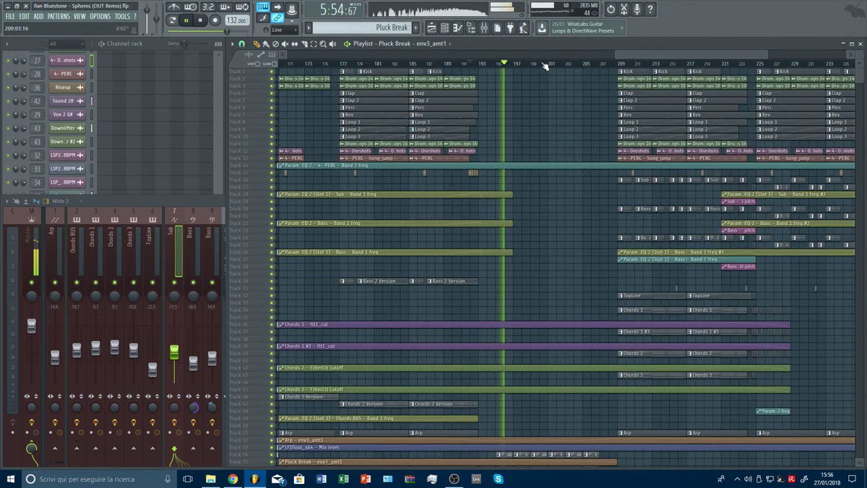
scroll(546, 66, "down", 3)
left_click(36, 248)
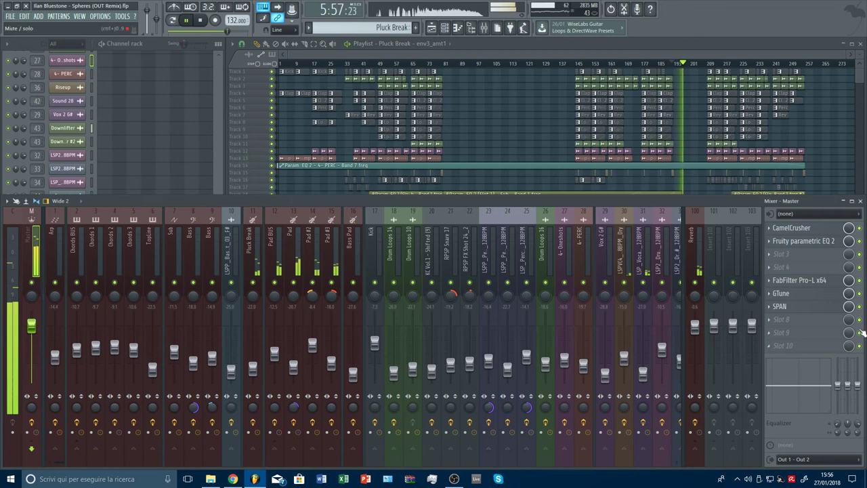
left_click(781, 306)
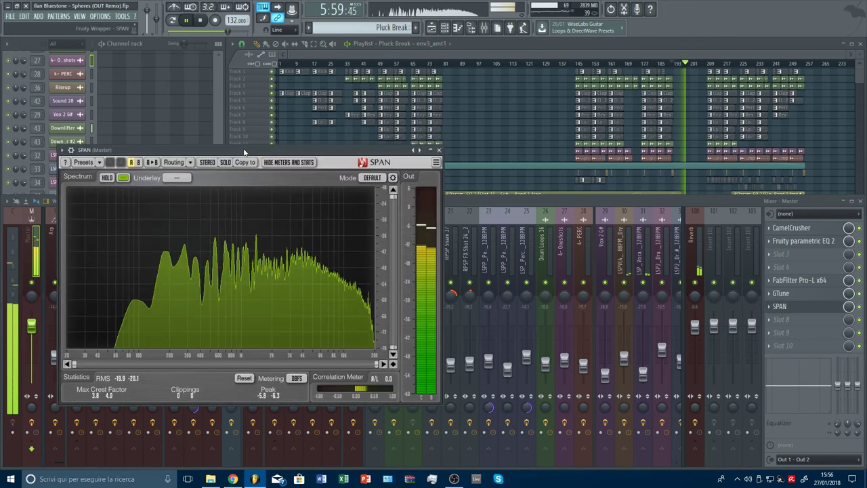
left_click_drag(244, 153, 239, 121)
left_click_drag(391, 308, 374, 227)
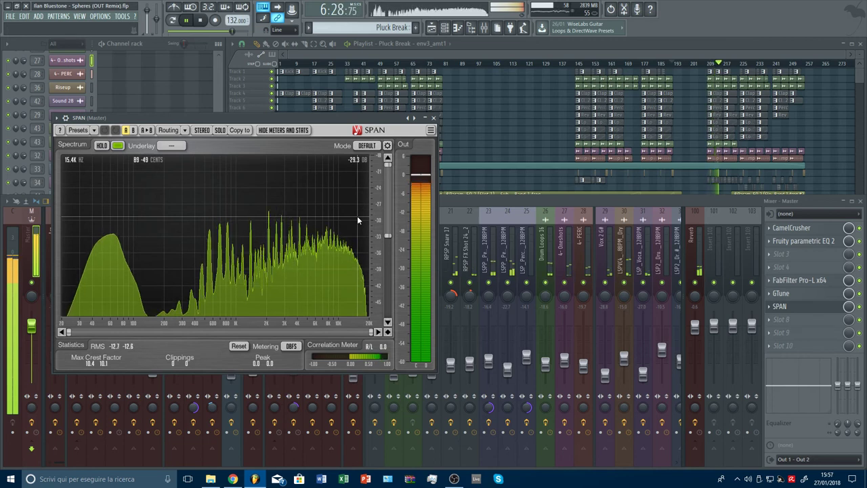
- Slice the TopLine, Chords 1, Chords 1 #3, Chords 2 and Chords 3 clips in the playlist at bar 211
left_click(749, 59)
scroll(761, 67, "up", 4)
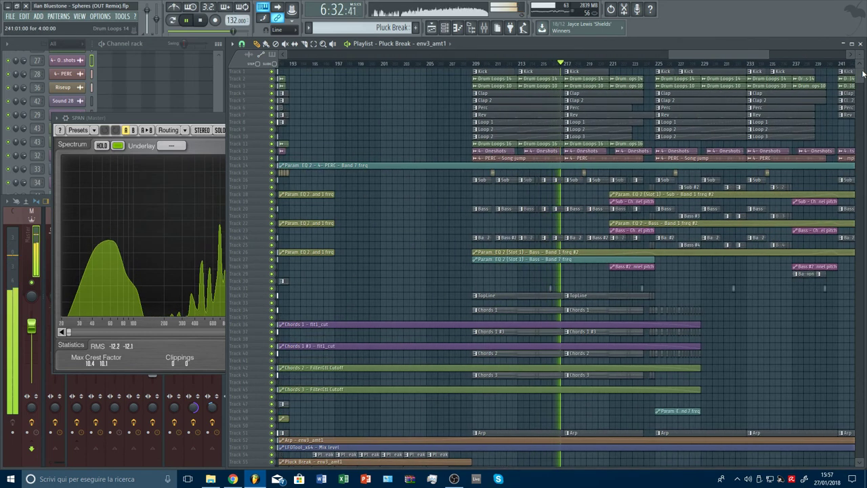
scroll(793, 202, "up", 4)
scroll(793, 202, "down", 10)
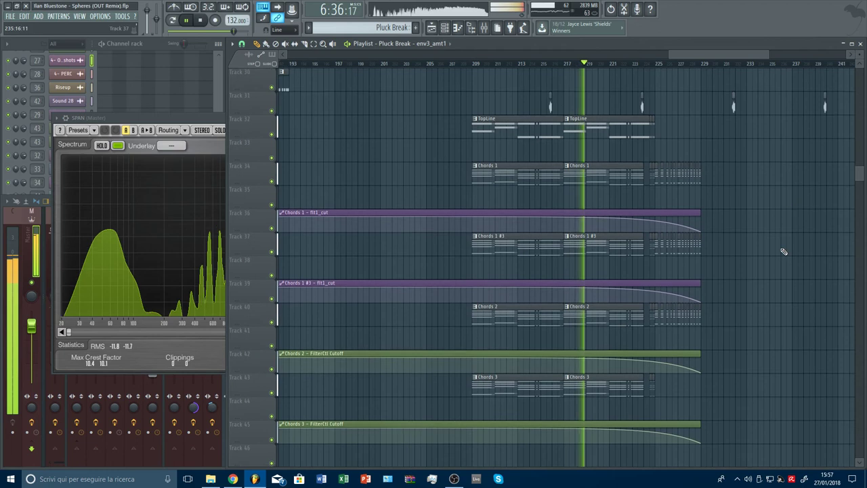
scroll(633, 66, "up", 3)
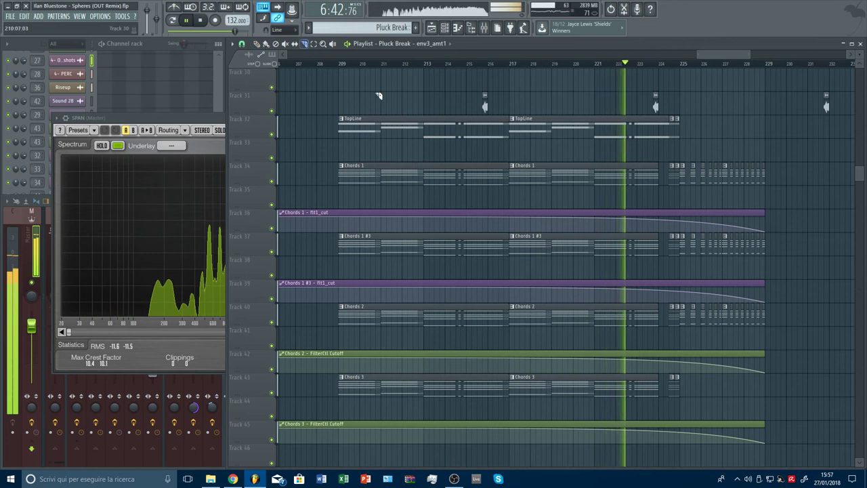
left_click_drag(379, 95, 389, 196)
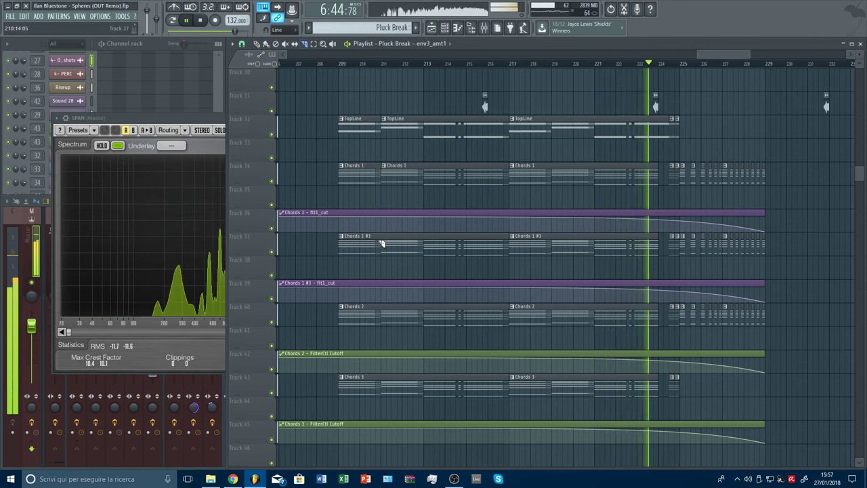
left_click_drag(381, 243, 384, 374)
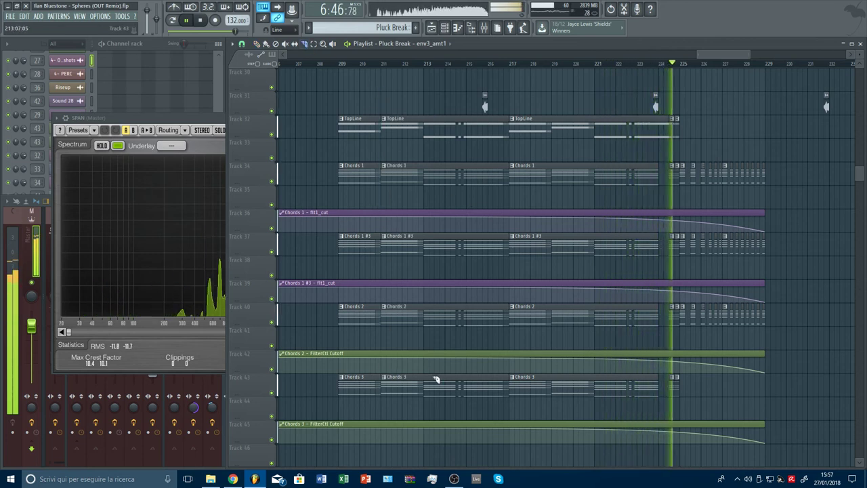
- Slice the second Chords 3, Chords 2, Chords 1 #3, Chords 1 and TopLine clips at bar 219
scroll(436, 380, "down", 4)
left_click(555, 292)
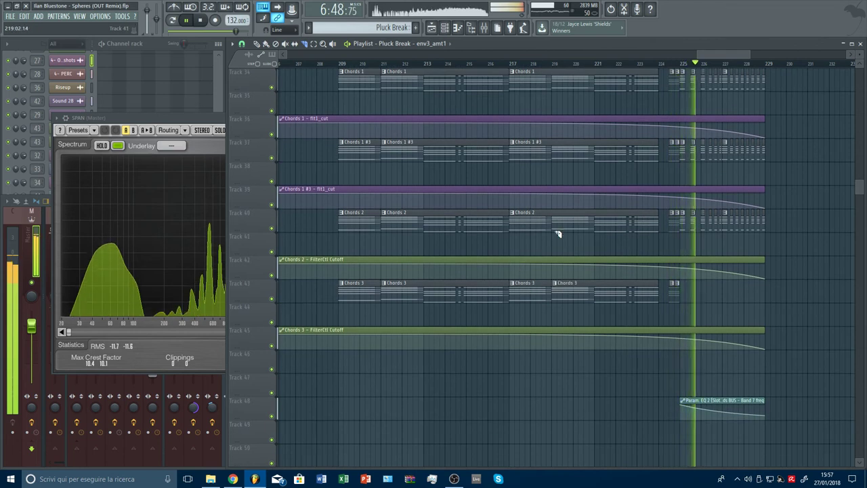
left_click_drag(558, 233, 559, 82)
scroll(570, 110, "up", 3)
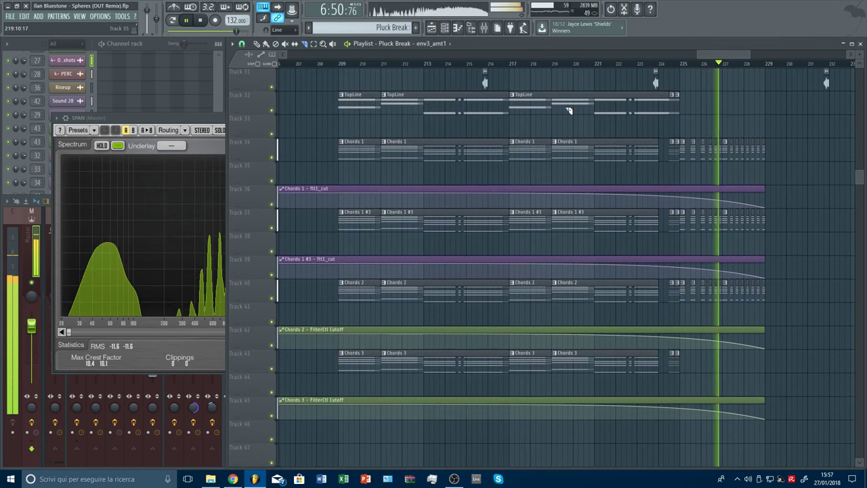
left_click(564, 109)
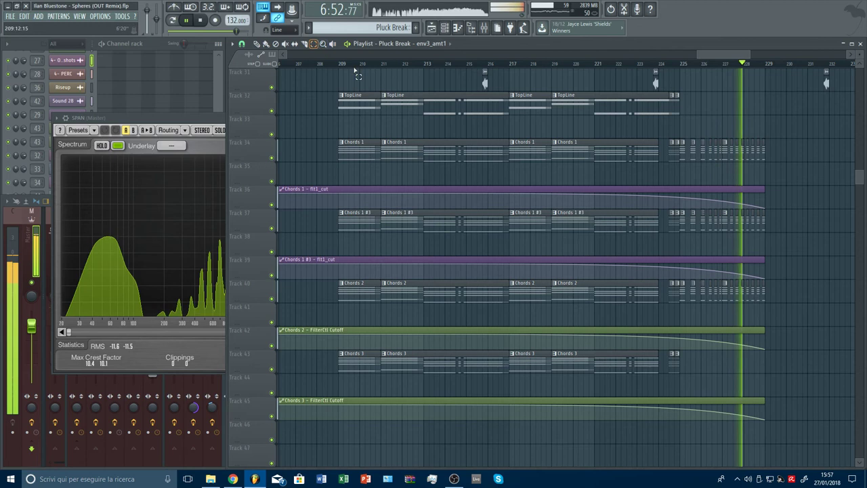
- Delete the TopLine, Chords 1, Chords 1 #3, Chords 2 and Chords 3 clips between bars 211–217 and 219–225
left_click_drag(401, 89, 442, 293)
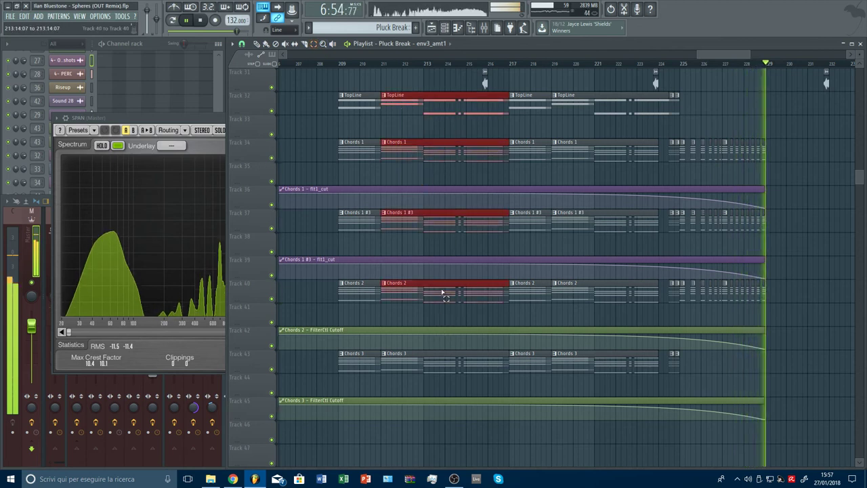
left_click(450, 367, "ctrl+shift")
left_click(605, 366, "ctrl+shift")
left_click(615, 295, "ctrl+shift")
left_click(612, 216, "ctrl+shift")
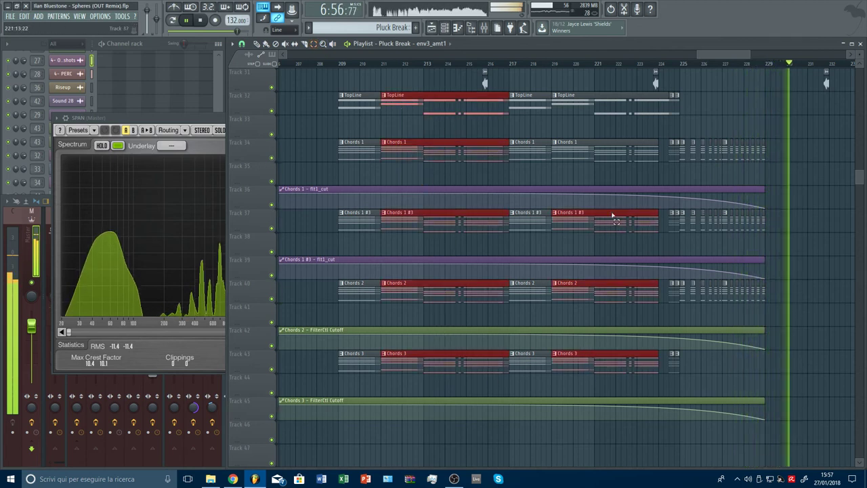
left_click_drag(614, 217, 687, 113)
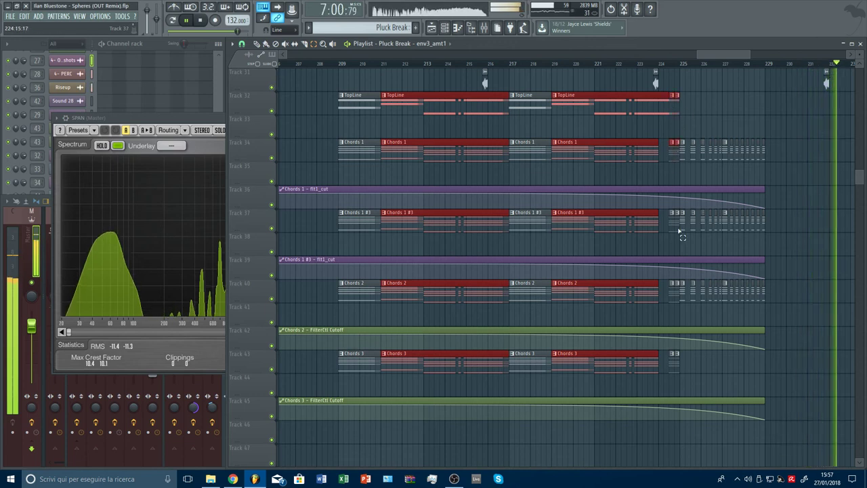
left_click_drag(679, 231, 667, 218)
left_click_drag(677, 295, 660, 309)
left_click_drag(674, 362, 678, 379)
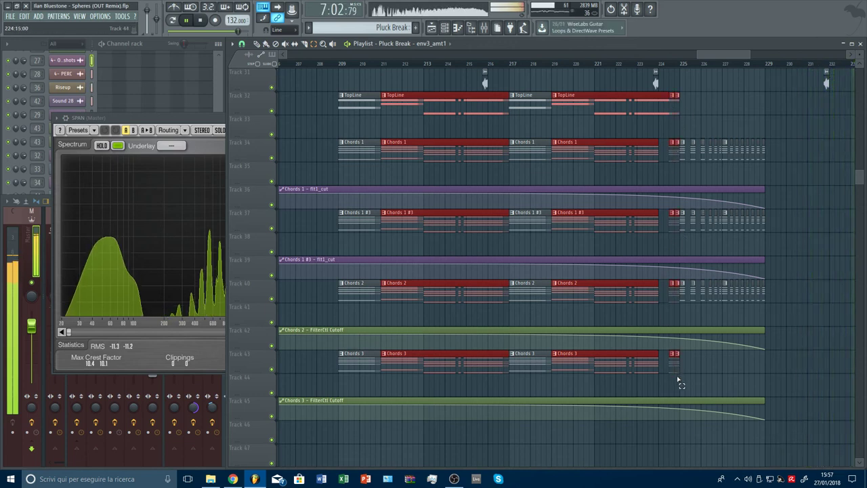
key("Delete")
- Duplicate the remaining two-bar TopLine and Chords clips at bars 209 and 217 so they repeat continuously up to bar 225
left_click_drag(551, 368, 366, 349)
left_click_drag(566, 295, 319, 289)
left_click_drag(356, 226, 518, 224)
left_click_drag(553, 153, 358, 99)
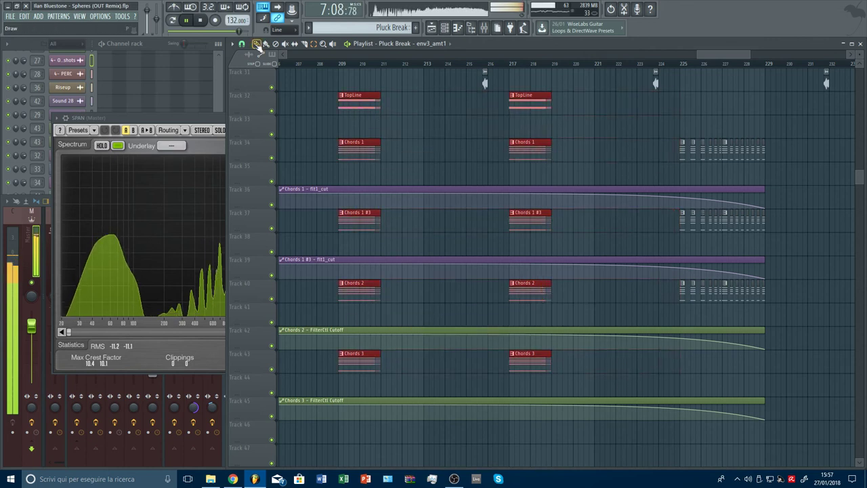
key("ctrl+b")
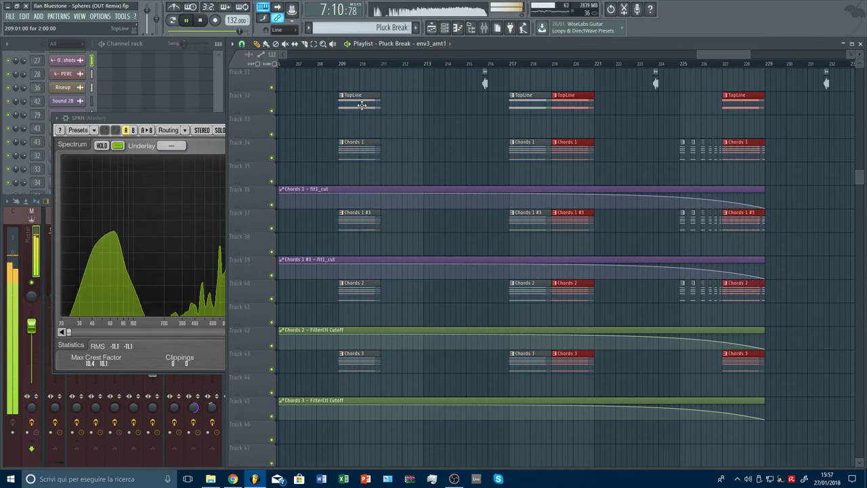
left_click_drag(575, 103, 478, 110)
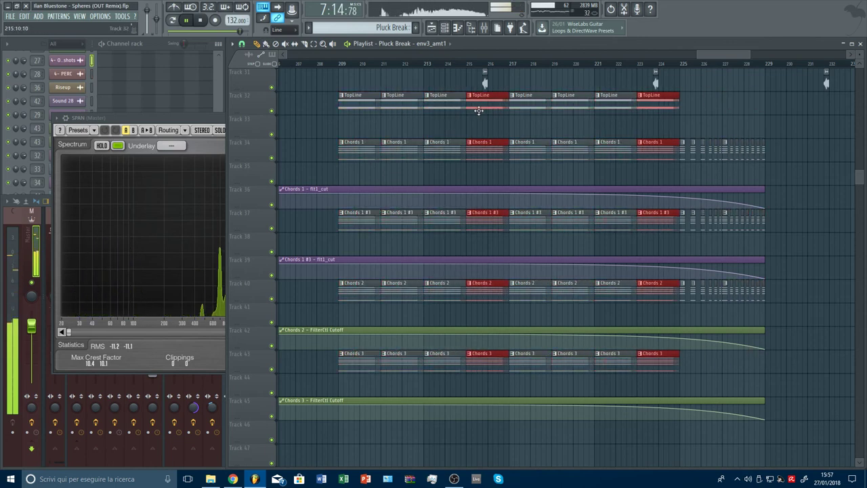
left_click_drag(691, 128, 853, 130, "ctrl")
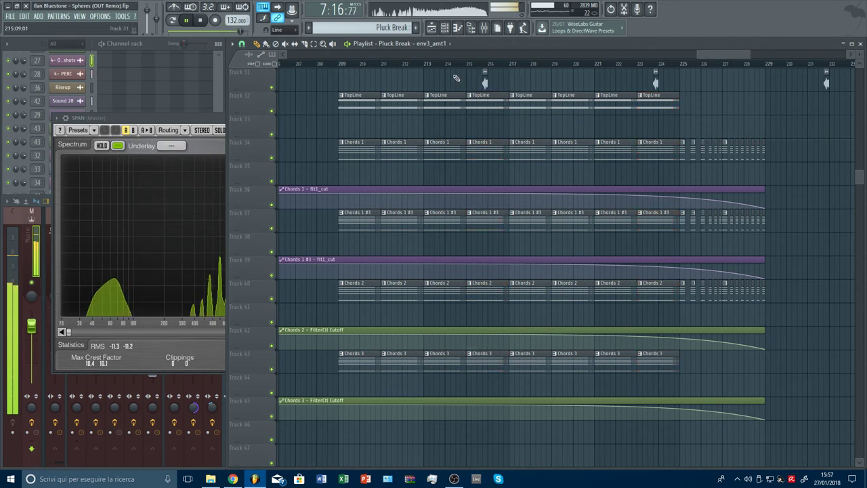
- Shorten the main TopLine and Chords clips starting at bar 223 so that they end at bar 224
scroll(687, 71, "up", 4)
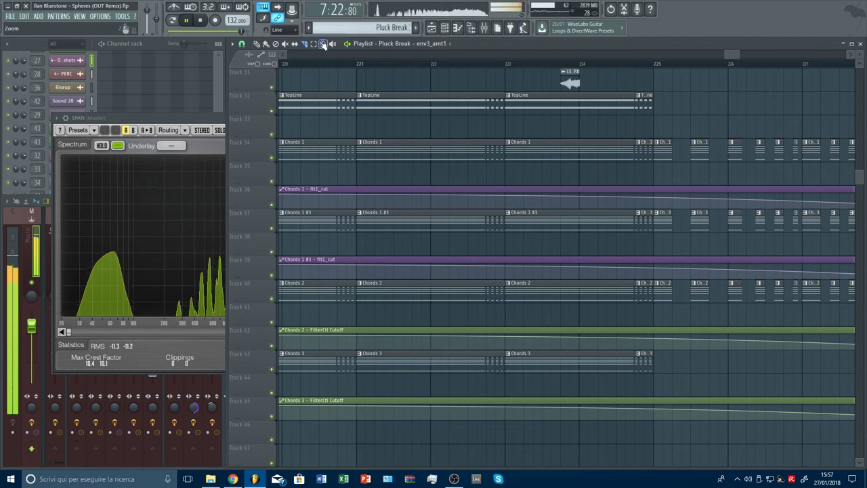
left_click_drag(552, 109, 571, 370, "ctrl")
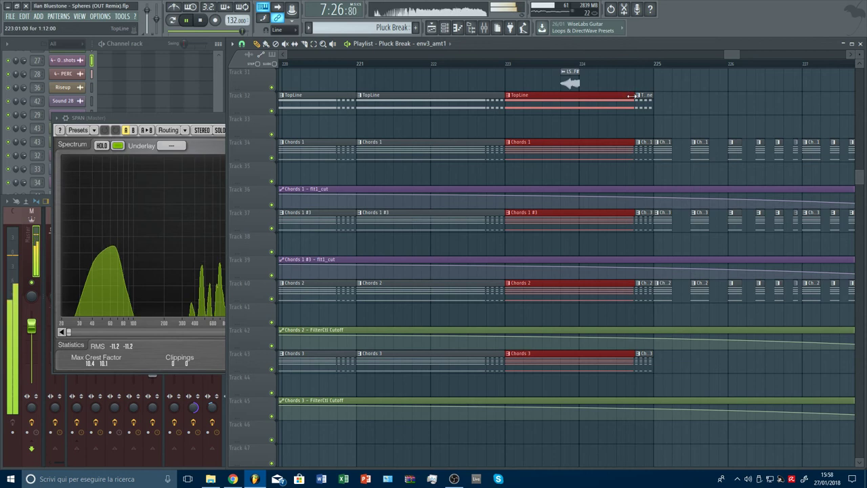
left_click_drag(632, 96, 608, 103)
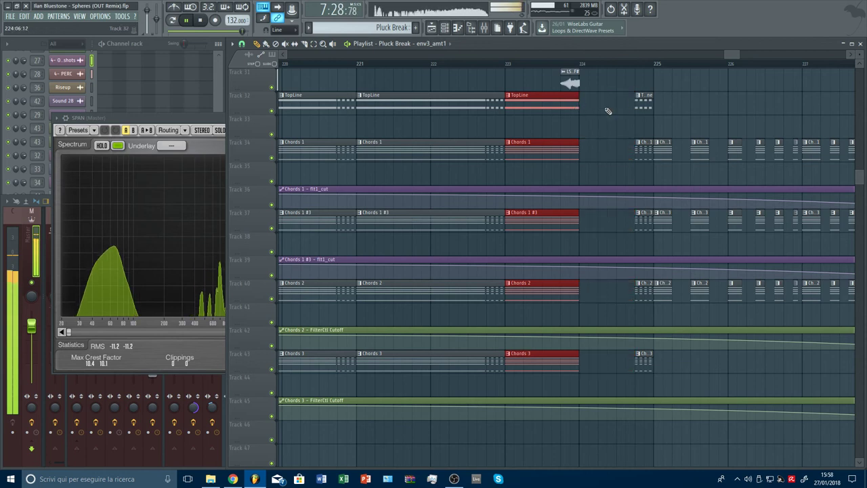
- Copy the short TopLine and Chords clips just before bar 225 directly ahead of the originals and play from bar 223
left_click_drag(633, 93, 643, 160, "ctrl")
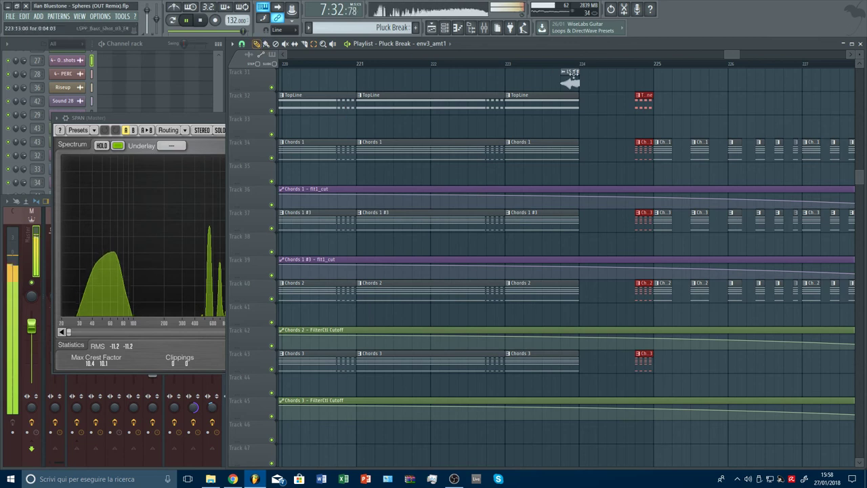
left_click_drag(637, 103, 628, 103)
left_click(541, 64)
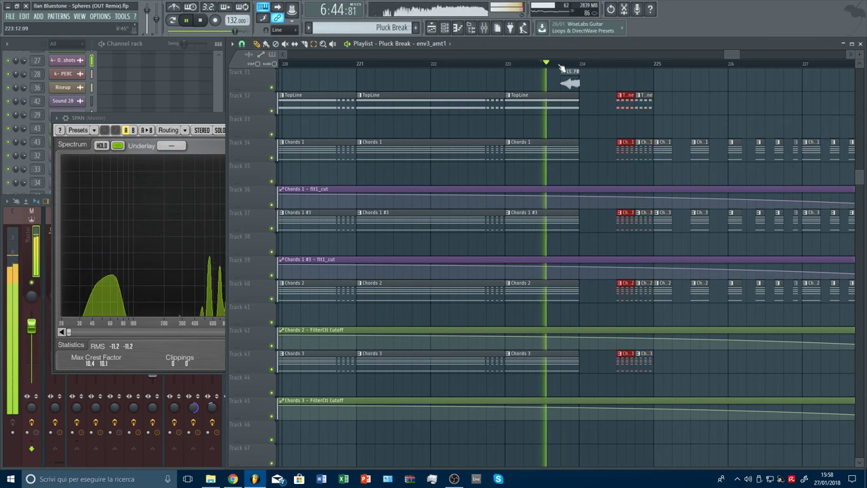
- Look through the playlist's bass, chord, arp and pad tracks around bars 209–229 during playback
scroll(560, 66, "down", 6)
scroll(574, 68, "down", 2)
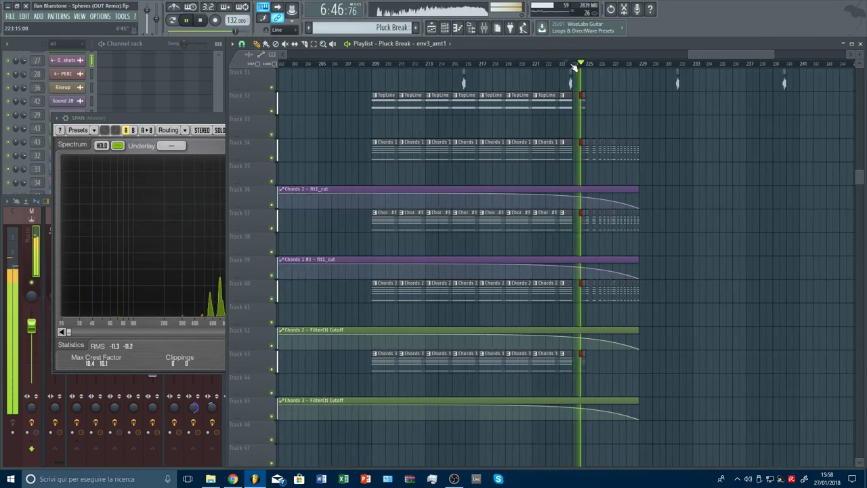
scroll(575, 68, "down", 2)
scroll(667, 195, "down", 3)
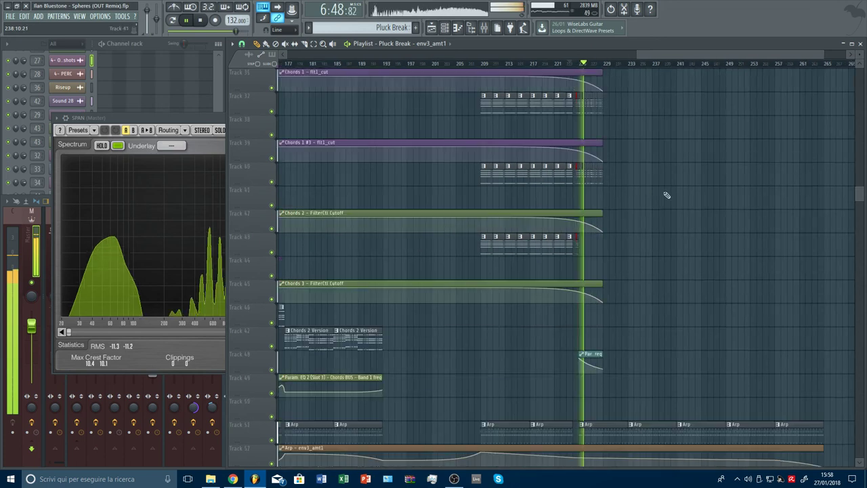
scroll(633, 142, "down", 6)
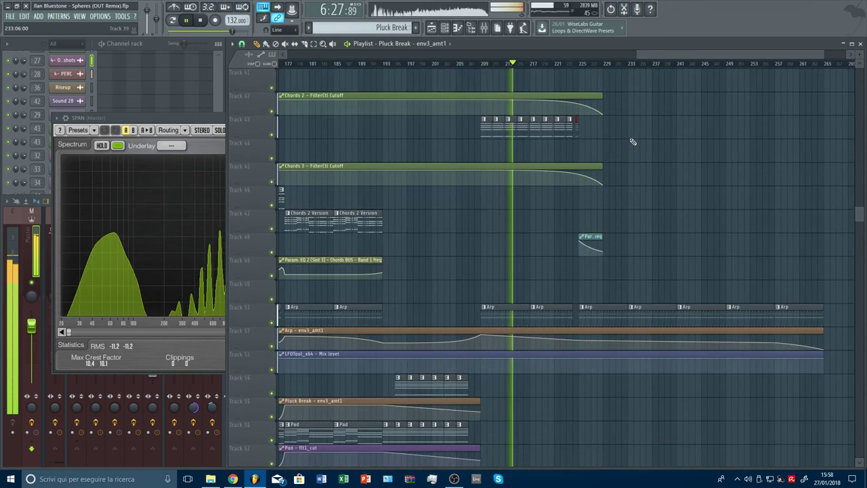
scroll(632, 141, "up", 5)
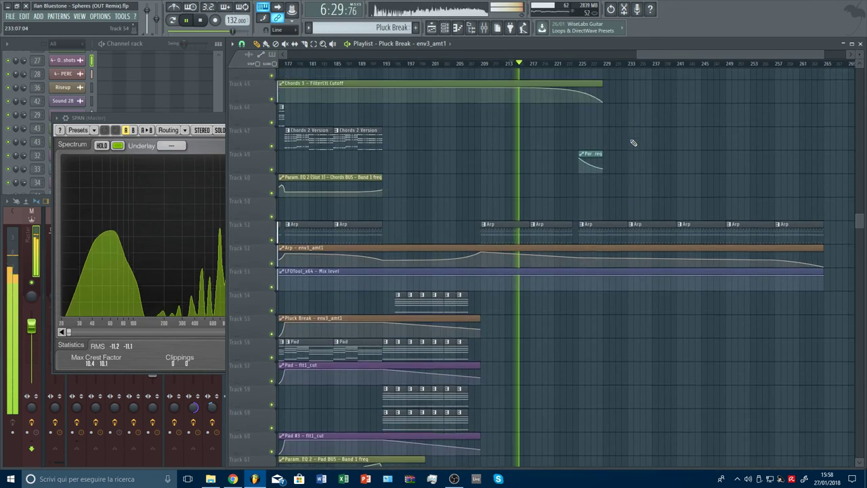
scroll(633, 142, "up", 7)
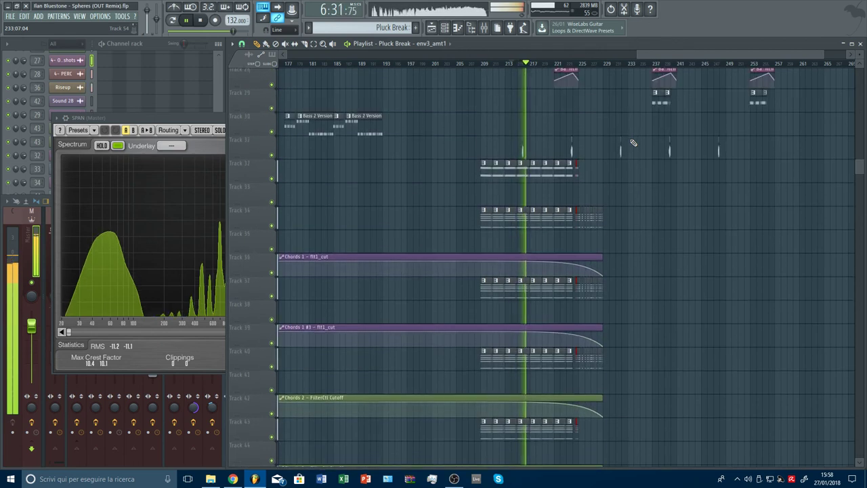
scroll(612, 141, "up", 3)
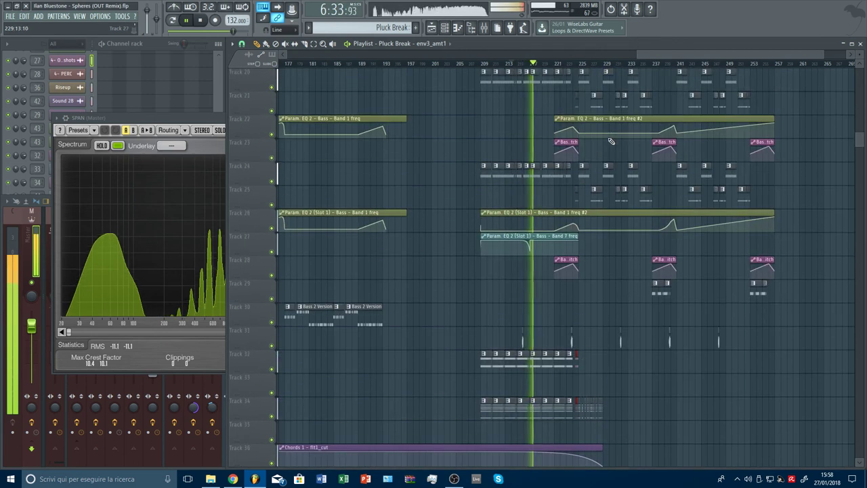
scroll(584, 67, "down", 5)
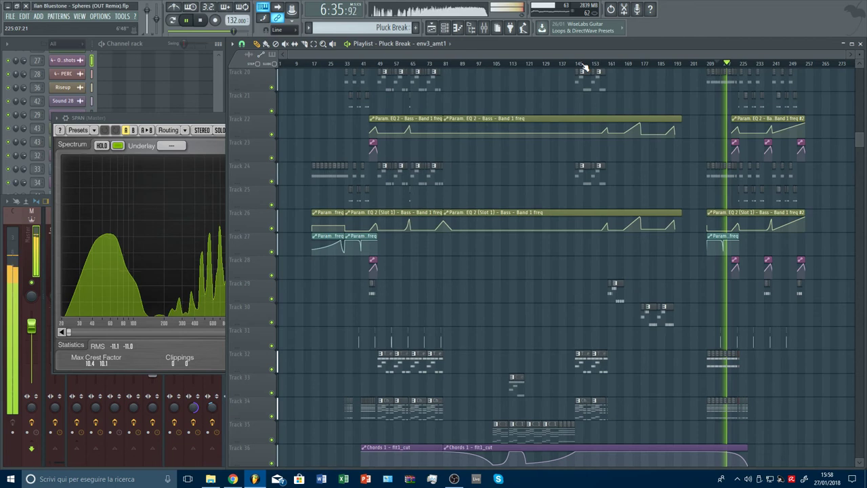
- Slice the Param. EQ 2 (Slot 3) - Chords BUS - Band 1 freq automation clip at bars 61 and 65
scroll(393, 68, "up", 8)
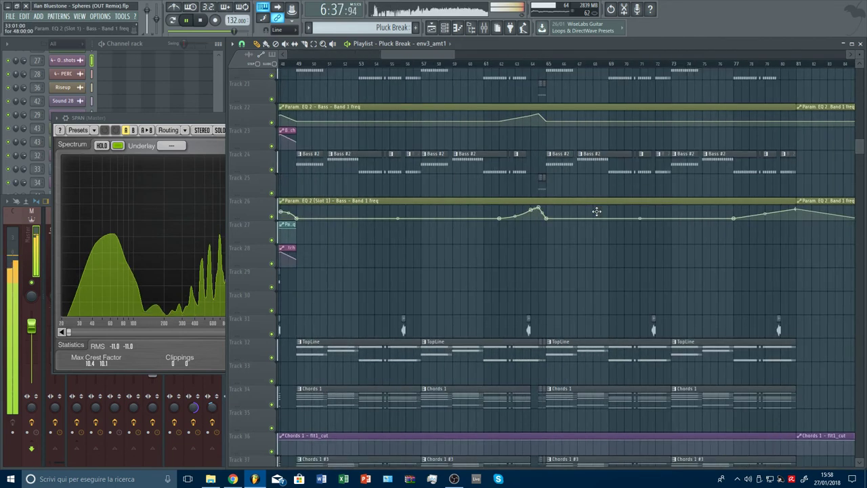
scroll(596, 210, "down", 6)
scroll(552, 225, "down", 4)
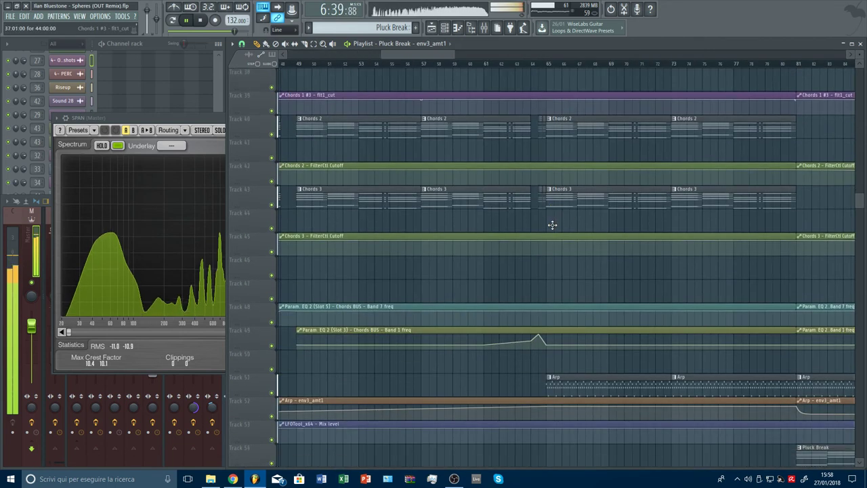
scroll(544, 68, "down", 1)
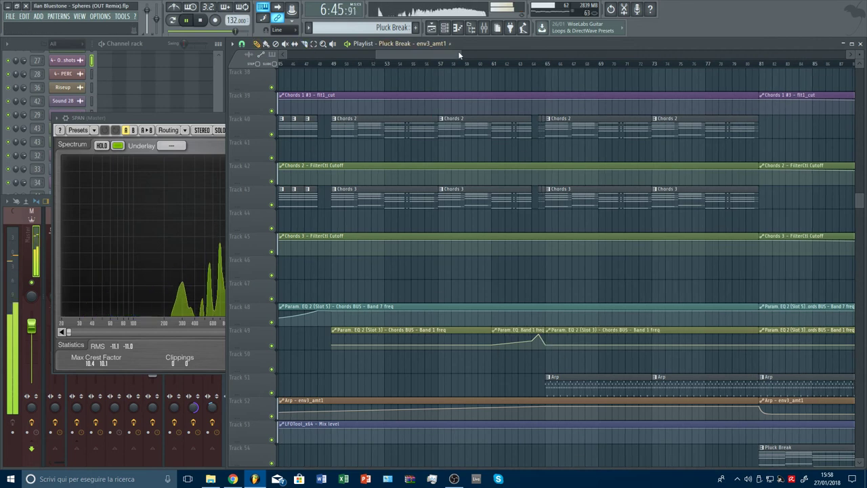
- Copy the four-bar Chords BUS - Band 1 freq automation slice from bar 61 to bar 221 on Track 49 and play it
left_click_drag(420, 54, 663, 68)
scroll(663, 68, "down", 5)
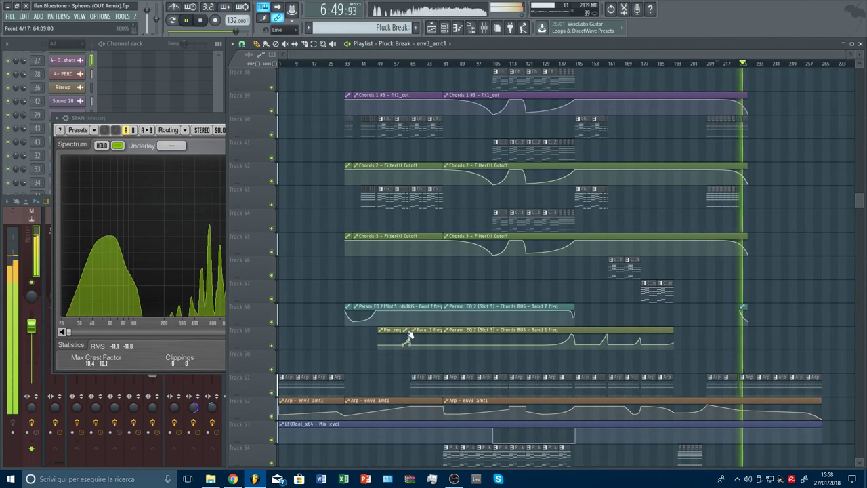
scroll(410, 332, "up", 3)
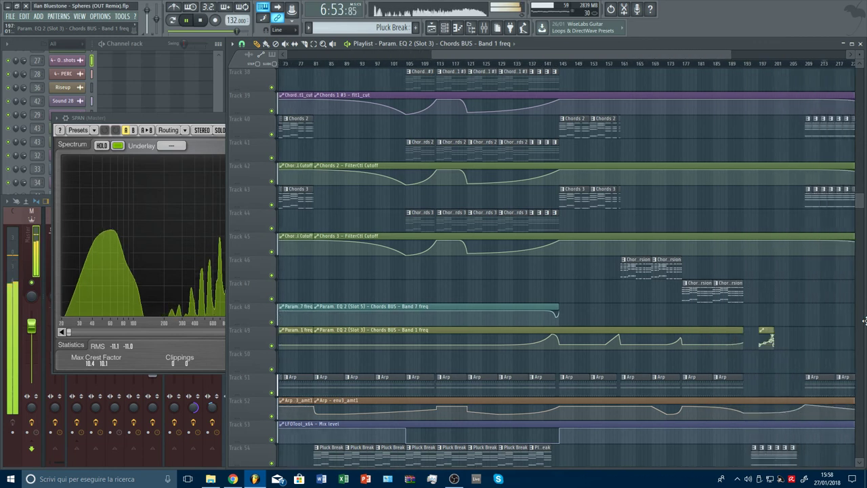
left_click_drag(864, 320, 742, 337)
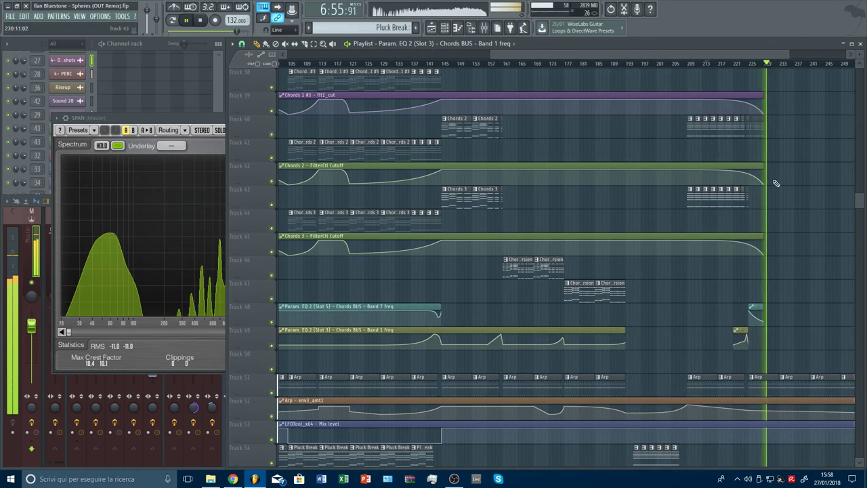
left_click(705, 63)
left_click(733, 63)
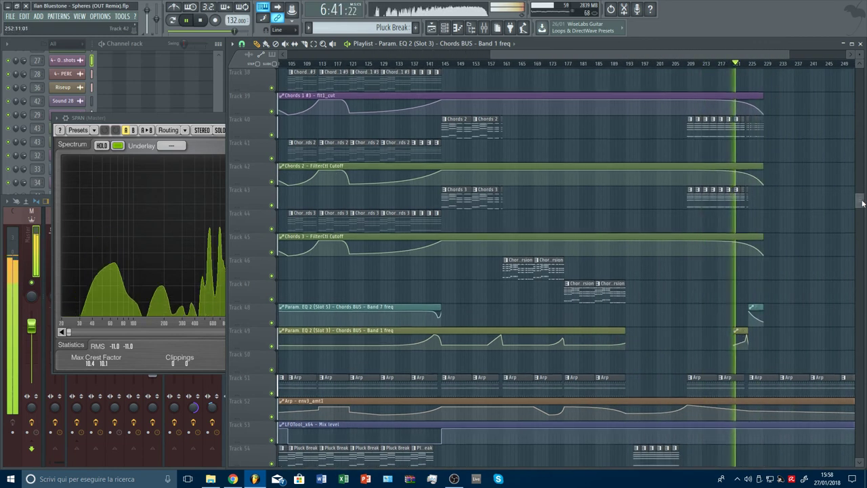
- Examine the whole arrangement from the drum tracks to the pads around bars 209–257 while the final section plays
left_click_drag(860, 200, 859, 41)
scroll(741, 65, "down", 3)
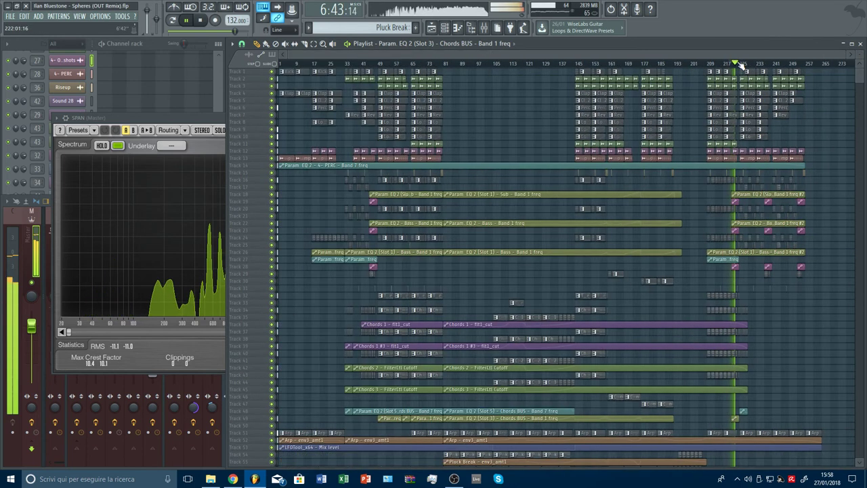
scroll(858, 222, "down", 4)
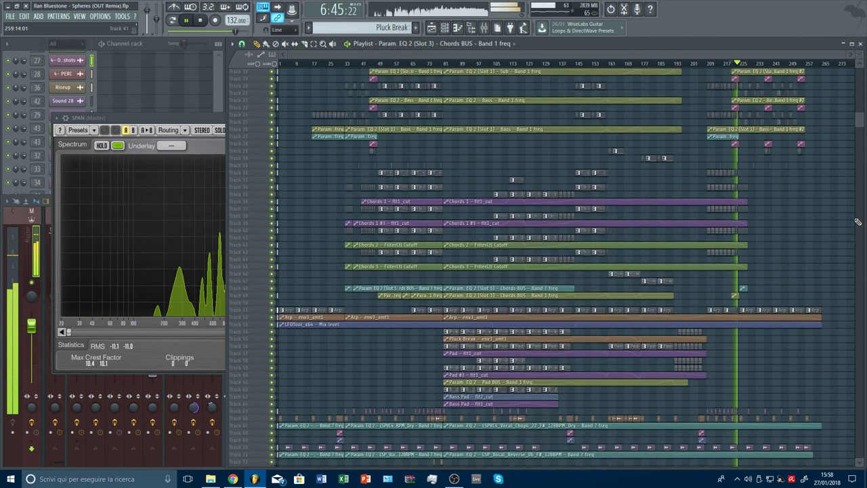
left_click_drag(861, 62, 861, 76)
scroll(530, 256, "down", 5)
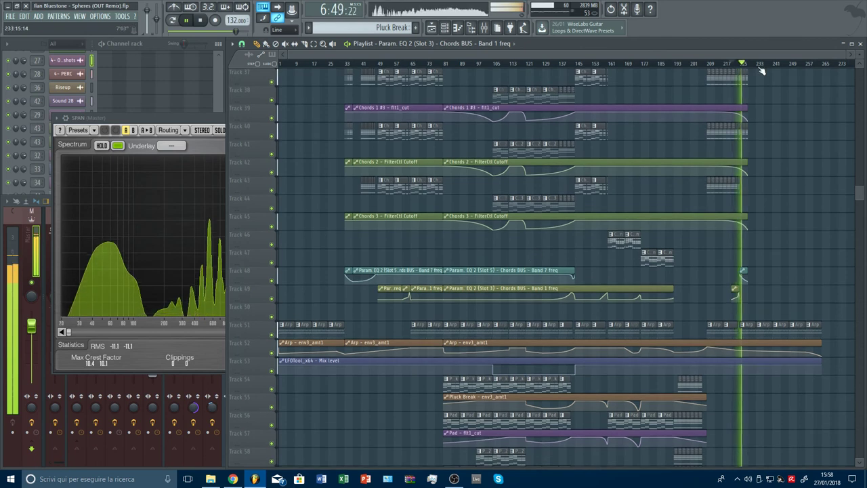
scroll(770, 68, "up", 3)
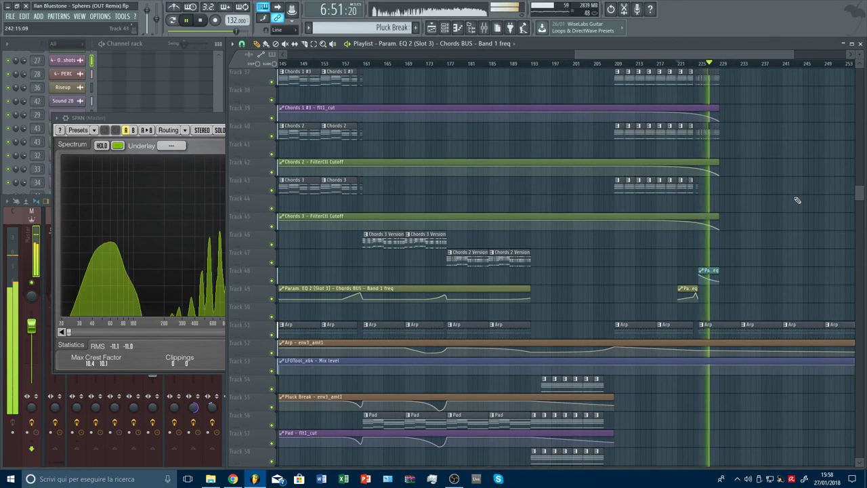
scroll(794, 196, "up", 4)
scroll(800, 204, "up", 6)
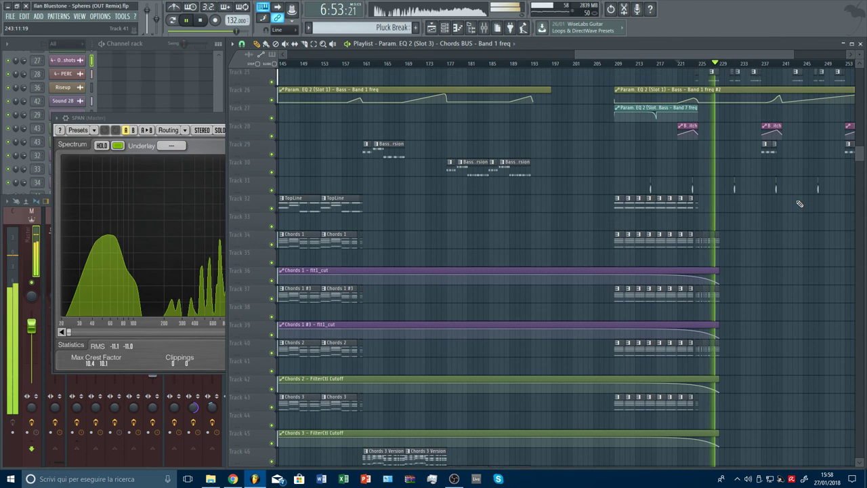
scroll(800, 203, "up", 1)
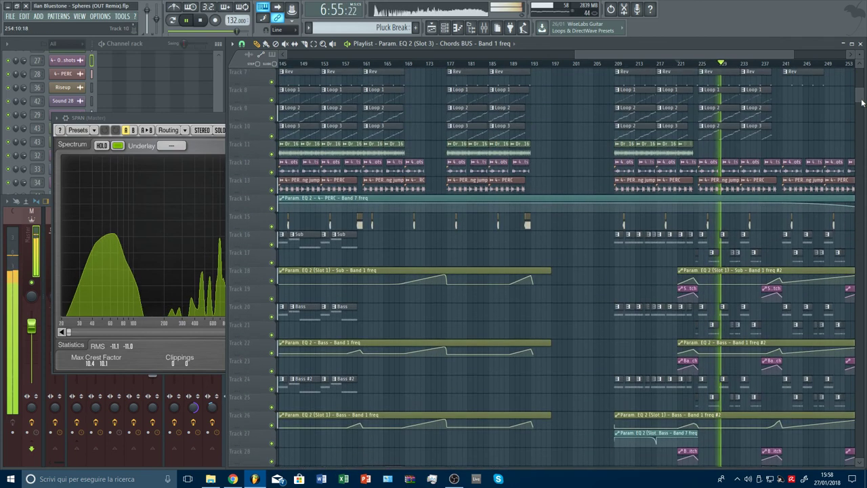
left_click_drag(860, 99, 856, 72)
scroll(786, 70, "down", 4)
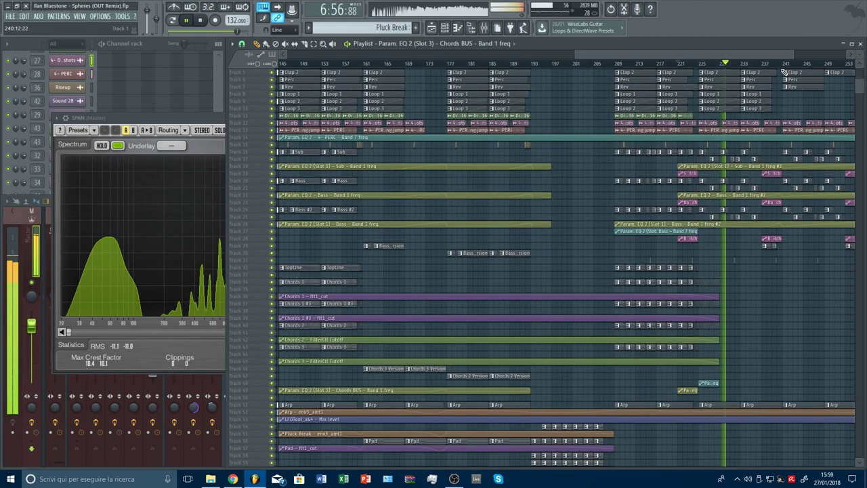
scroll(803, 138, "right", 2)
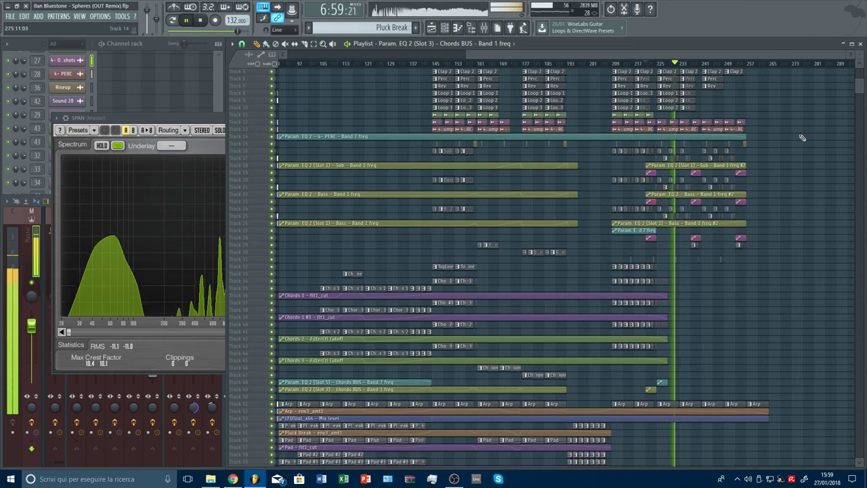
- Look over the arrangement from bar 1 to the final section during playback, and close the master's SPAN analyzer
scroll(804, 172, "up", 2)
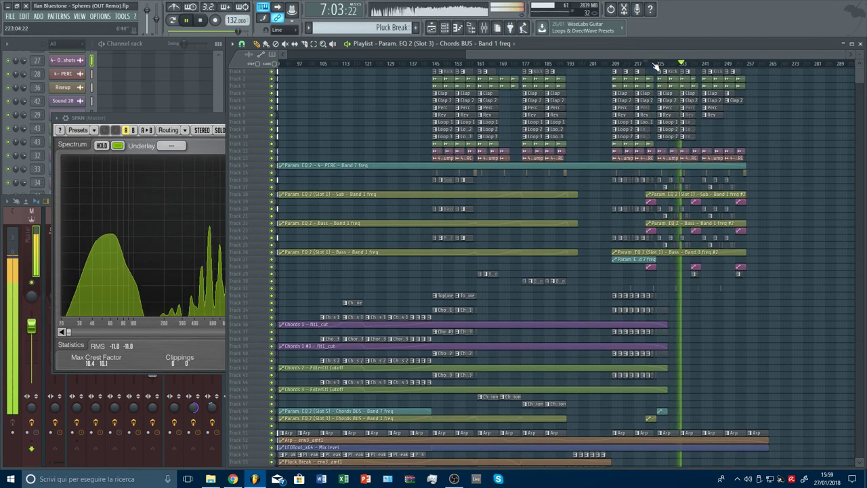
scroll(656, 66, "down", 2)
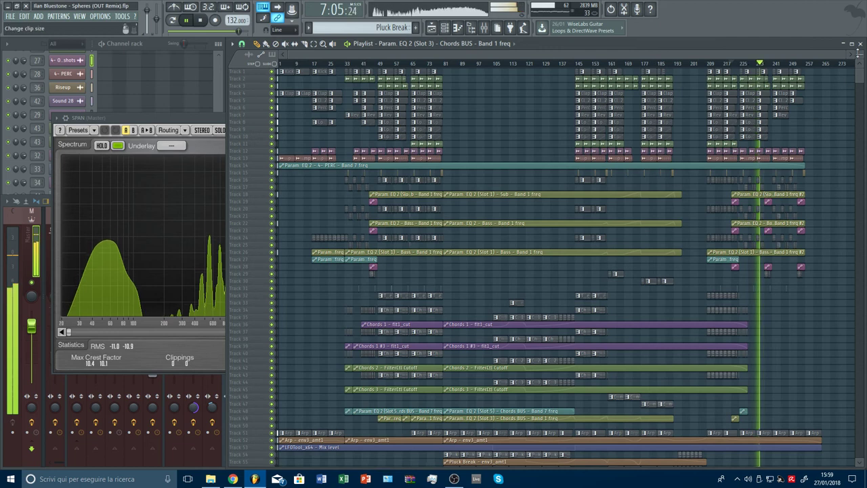
scroll(844, 99, "down", 3)
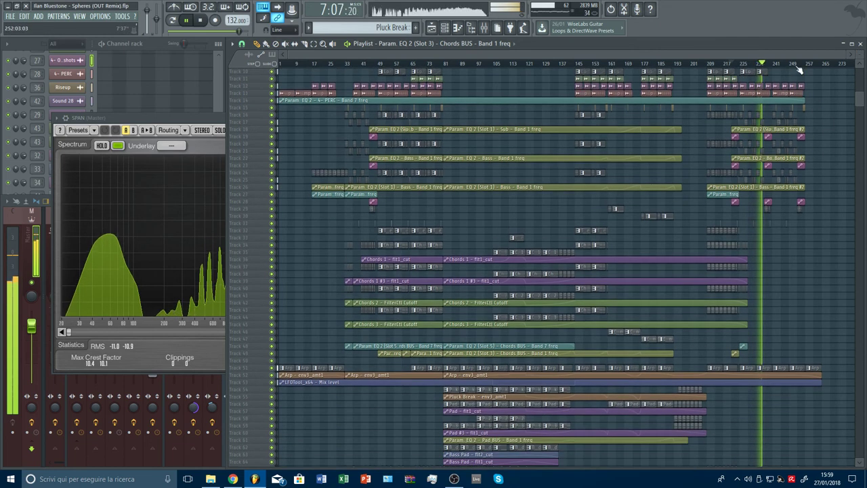
left_click(213, 121)
key("Escape")
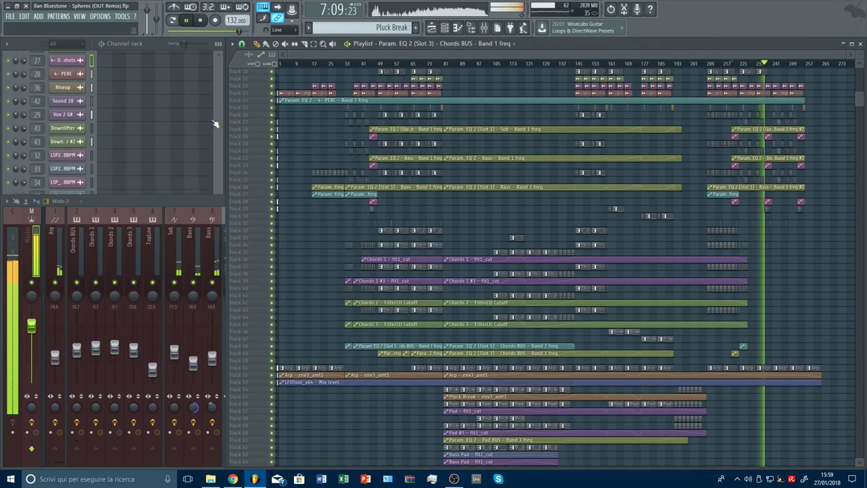
- Examine the master's spectrum in SPAN while the drop plays from about bar 145, placing the analyzer clear of the effect slots
left_click(38, 265)
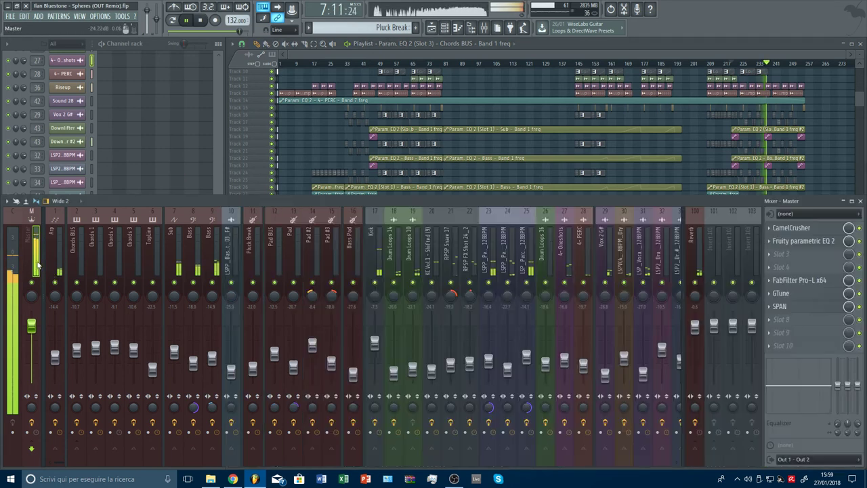
left_click(798, 313)
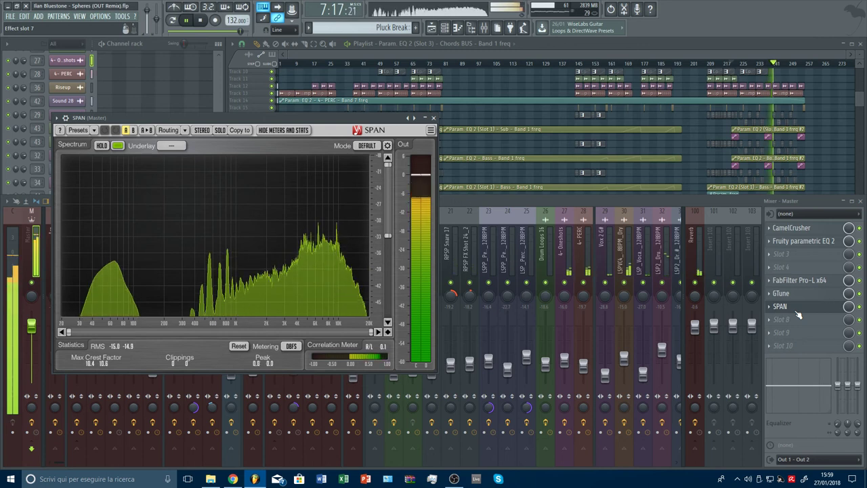
left_click(798, 314)
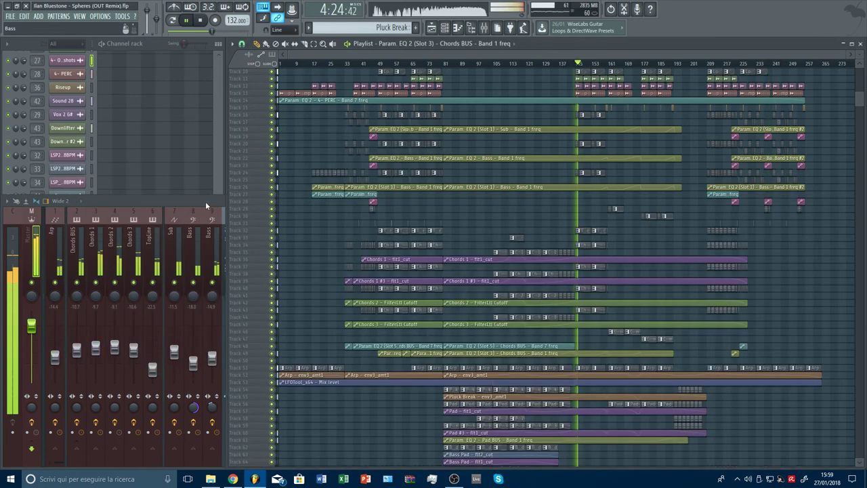
key("F9")
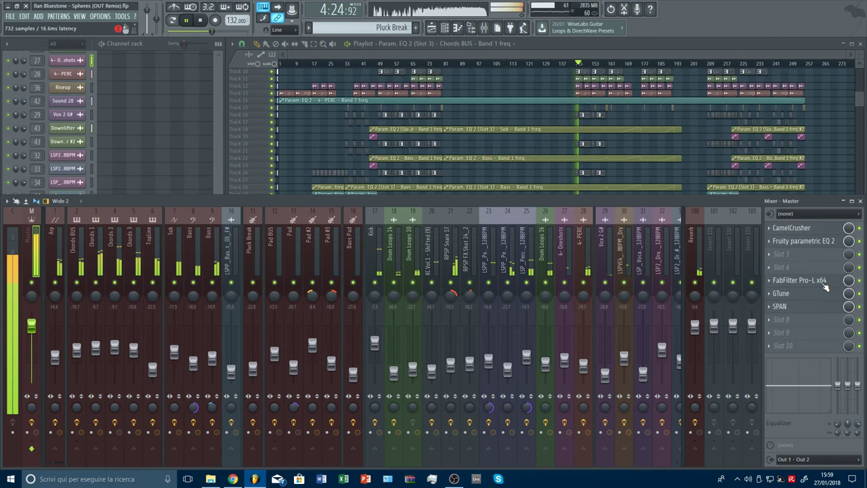
left_click(790, 307)
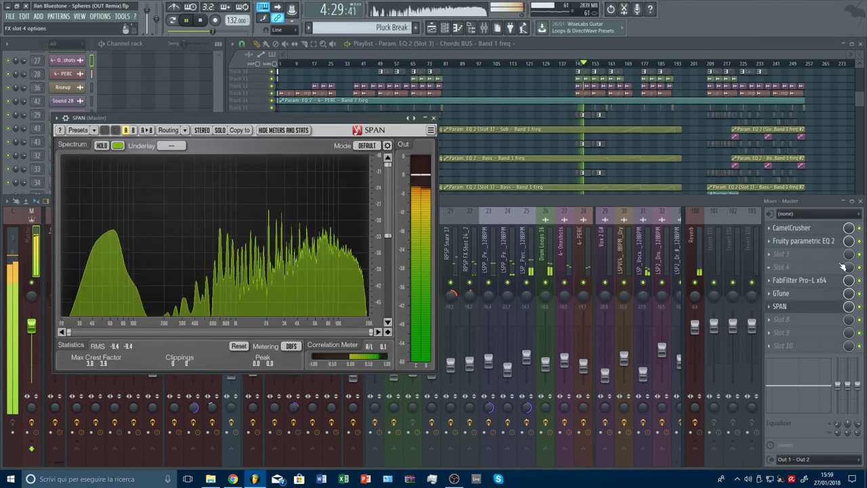
left_click_drag(342, 118, 301, 49)
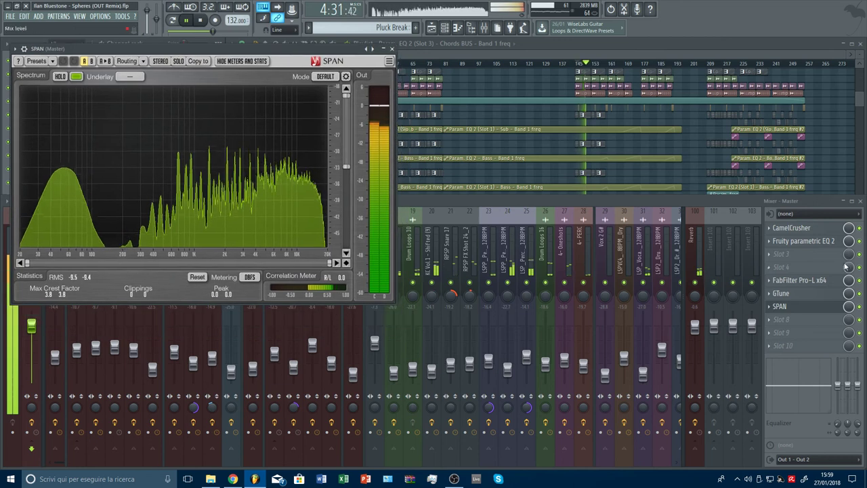
- Flatten the high-frequency cut on band 6 of the master's Fruity parametric EQ 2 and slightly boost band 2
left_click(803, 241)
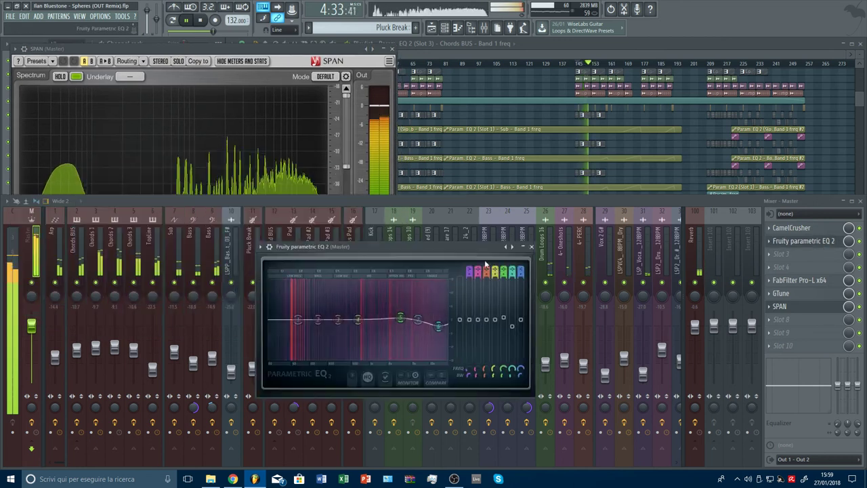
left_click_drag(485, 263, 553, 292)
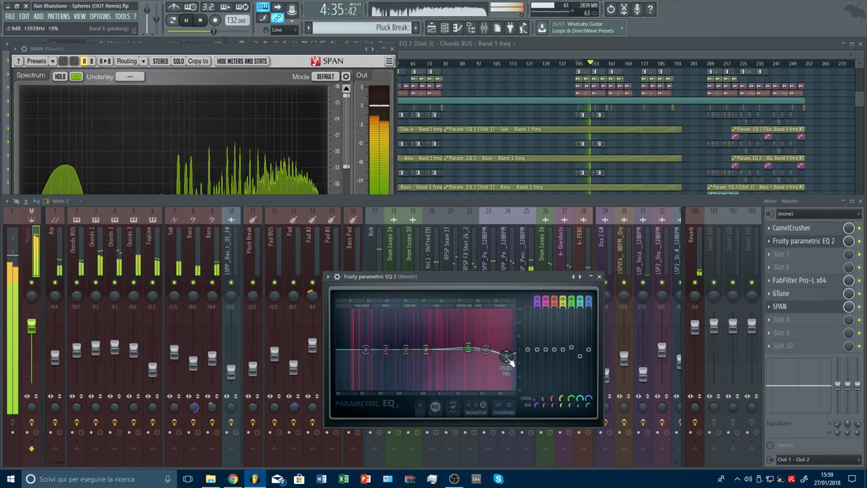
mouse_move(510, 361)
left_mouse_down()
mouse_move(504, 341)
mouse_move(505, 349)
left_mouse_up()
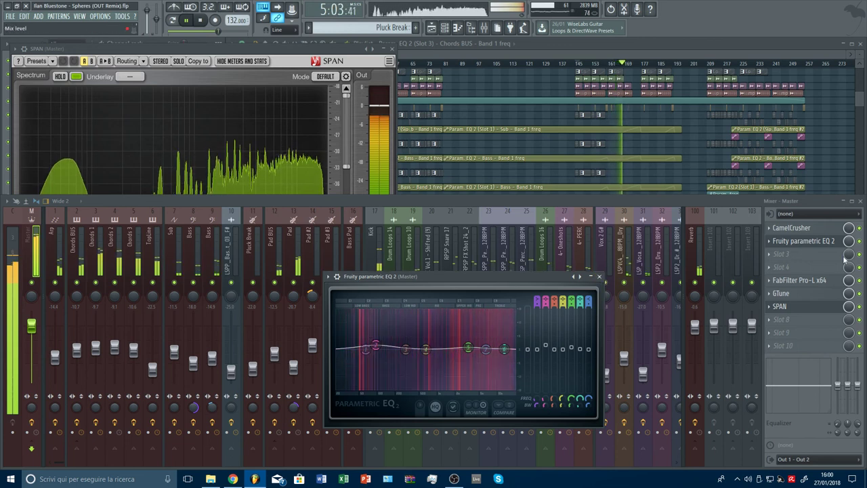
key("Escape")
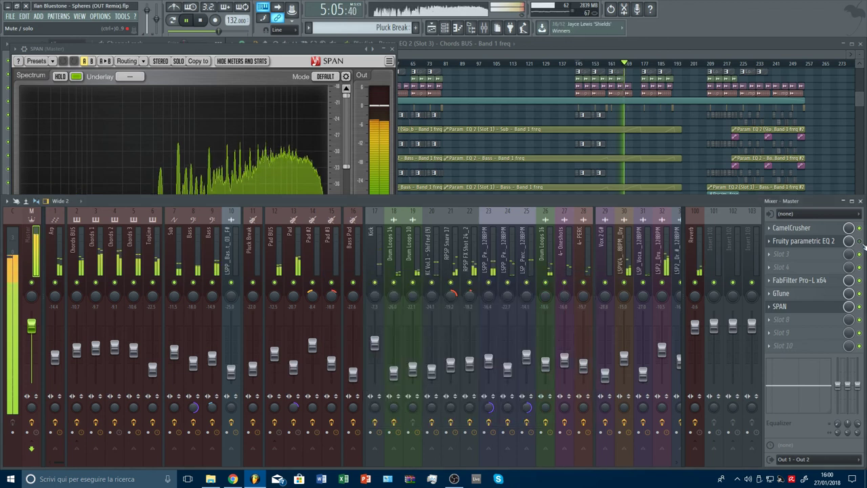
- Boost band 4 of the master's Fruity parametric EQ 2 to about 2.9 dB at 316 Hz with 29% width, while replaying the drop from bar 145
left_click(579, 64)
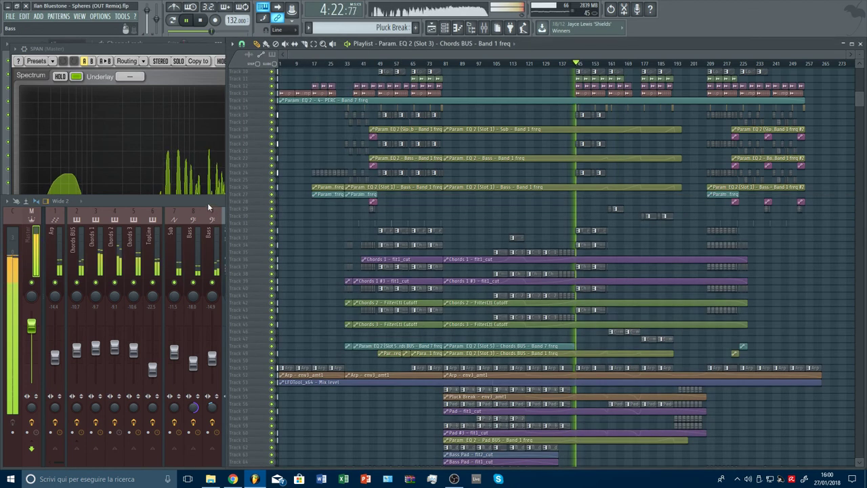
left_click(847, 258)
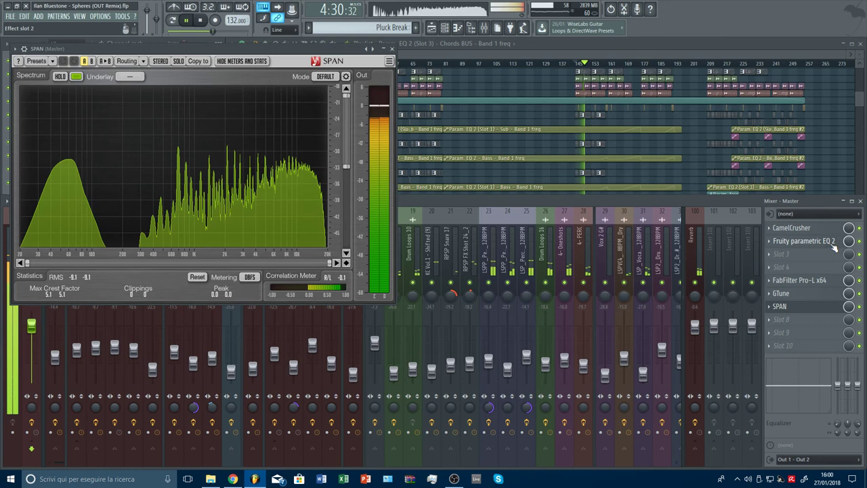
left_click(803, 240)
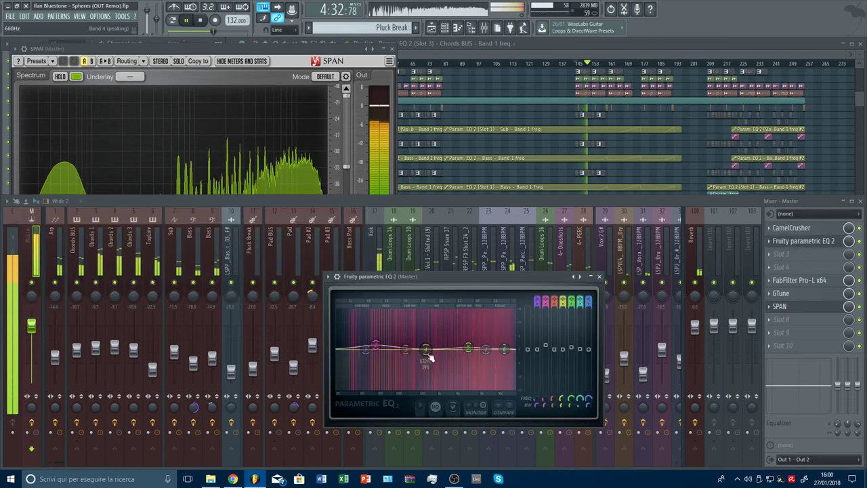
mouse_move(427, 352)
left_mouse_down()
mouse_move(433, 330)
mouse_move(403, 331)
left_mouse_up()
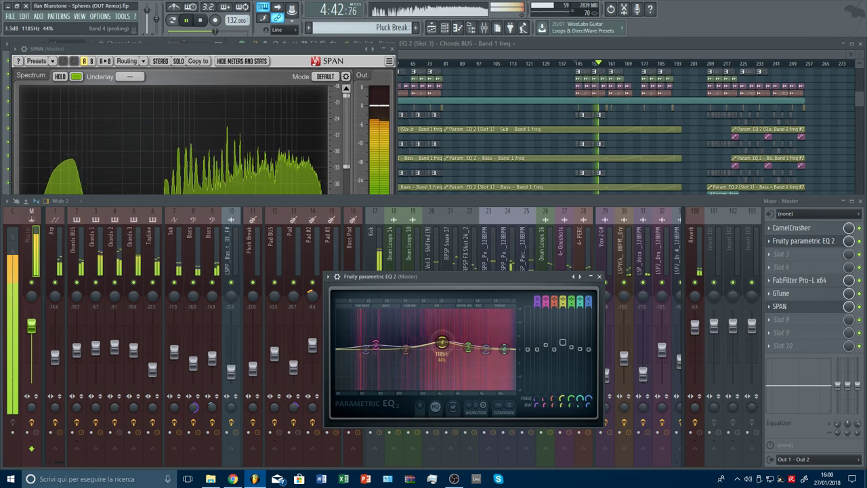
left_click_drag(475, 349, 439, 340)
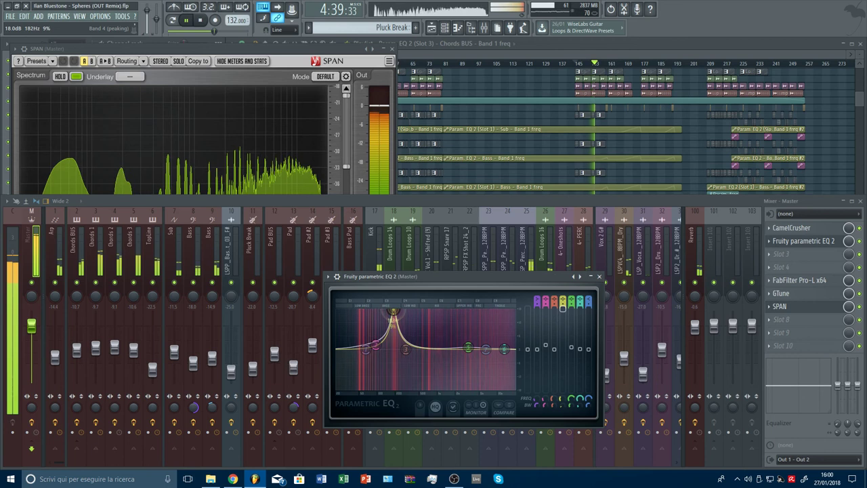
left_click_drag(396, 313, 406, 339)
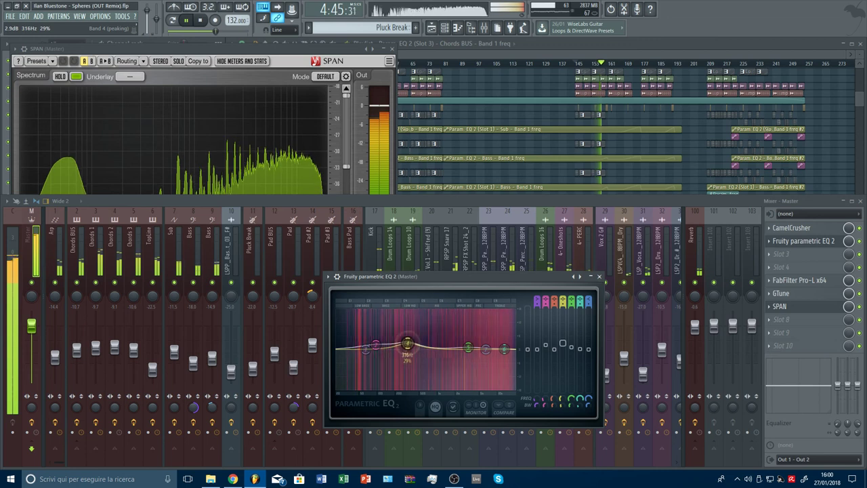
left_click(599, 276)
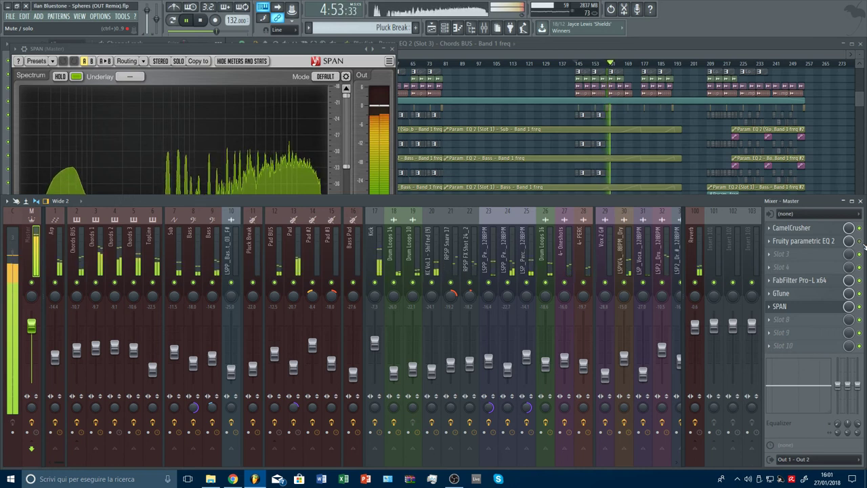
- Close SPAN, slightly raise band 6 of the master's Fruity parametric EQ 2, and shift band 7 to a lower frequency
left_click(805, 307)
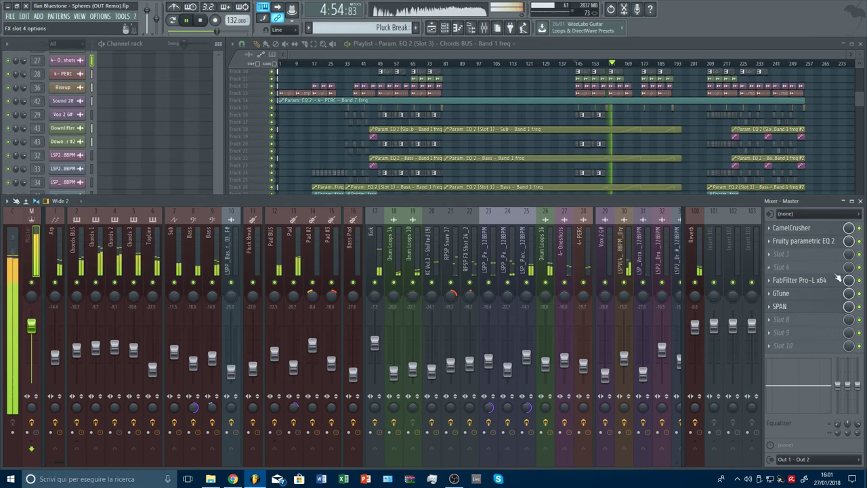
left_click(839, 242)
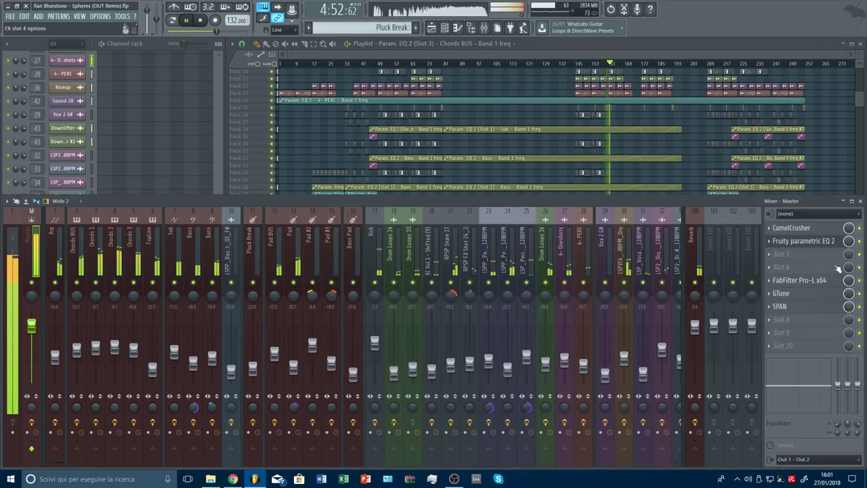
left_click(804, 241)
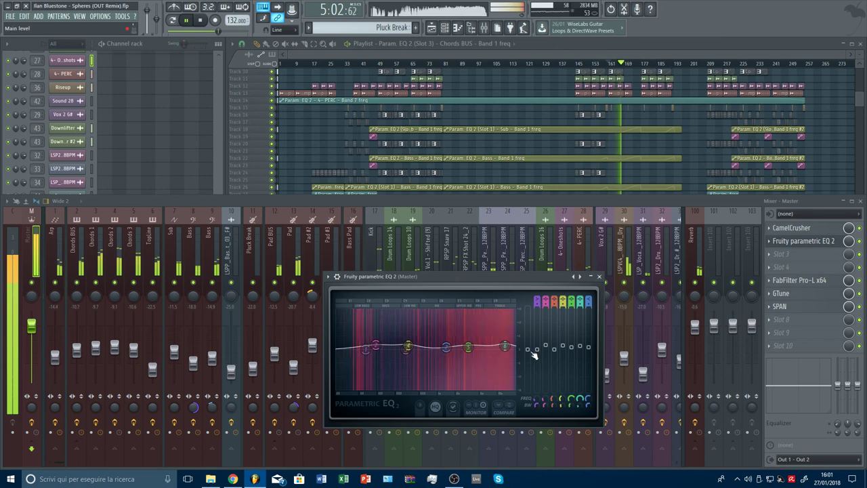
left_click(600, 277)
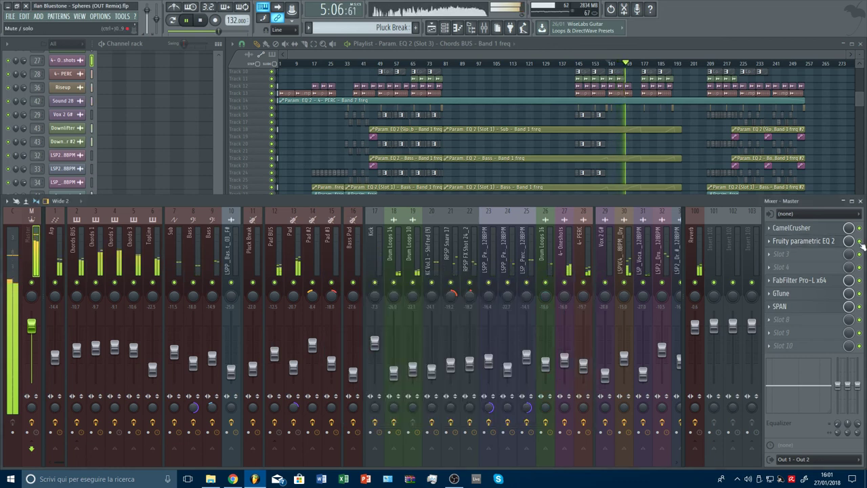
- Examine the bass, chords and Chords BUS automation around bars 121–209, and replay the build-up into bar 177
left_click(641, 58)
scroll(644, 63, "up", 3)
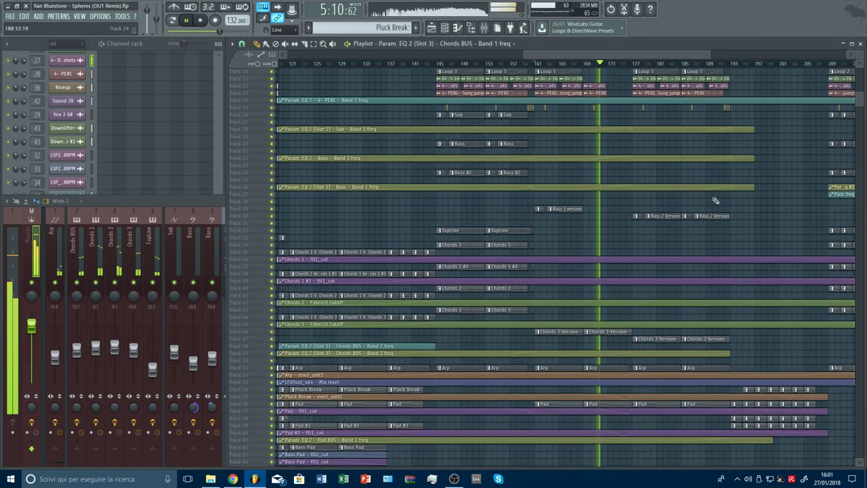
scroll(687, 324, "up", 6)
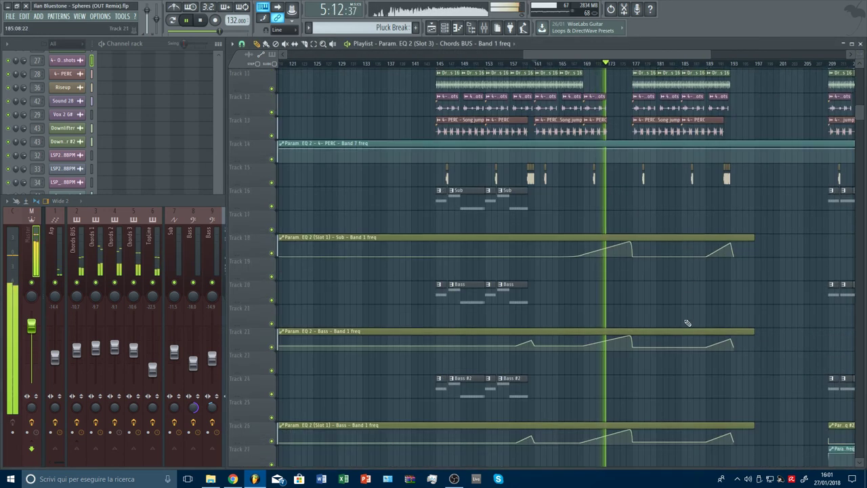
scroll(688, 324, "down", 6)
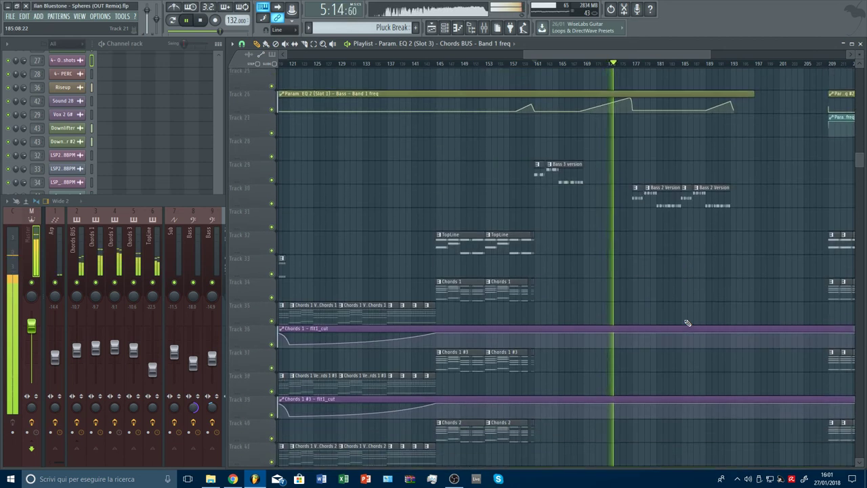
scroll(687, 324, "down", 4)
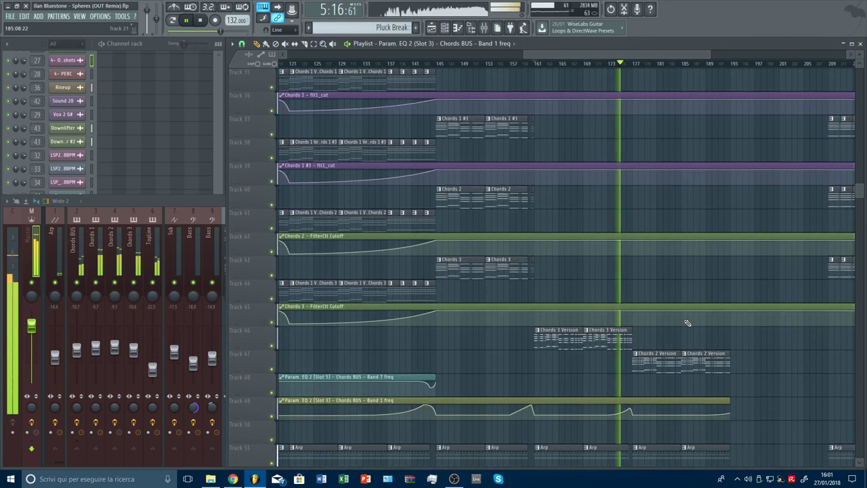
mouse_move(609, 416)
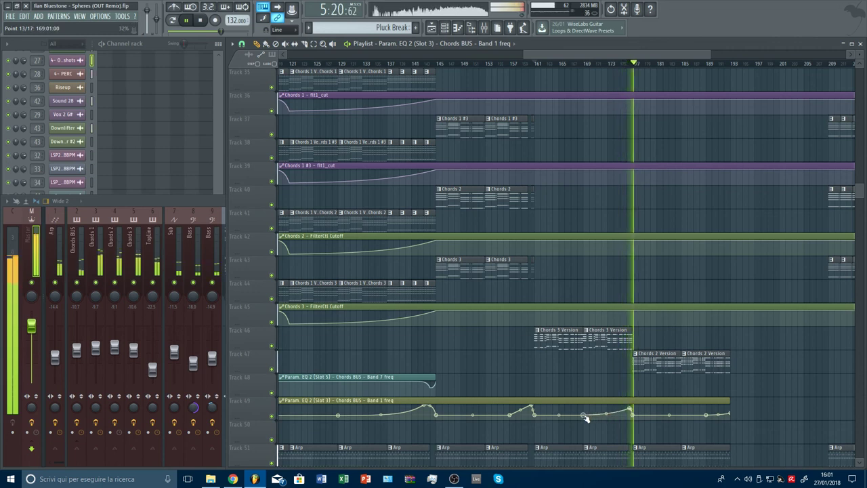
left_click(604, 64)
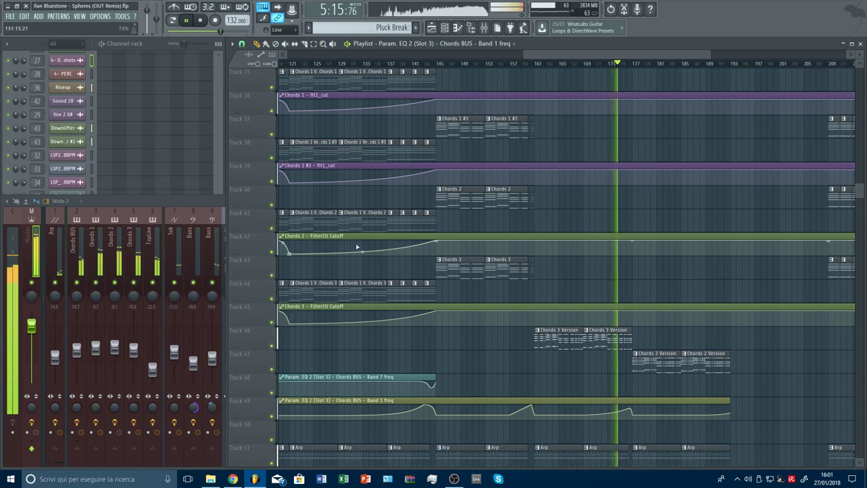
- Check the second drop's spectrum in the master's SPAN, and look over the drum, bass and chord tracks around bars 137–225
left_click(217, 204)
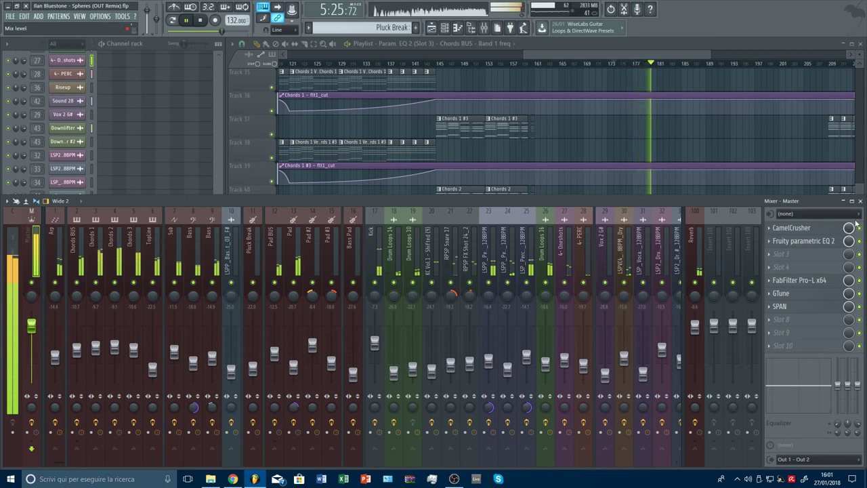
left_click(817, 305)
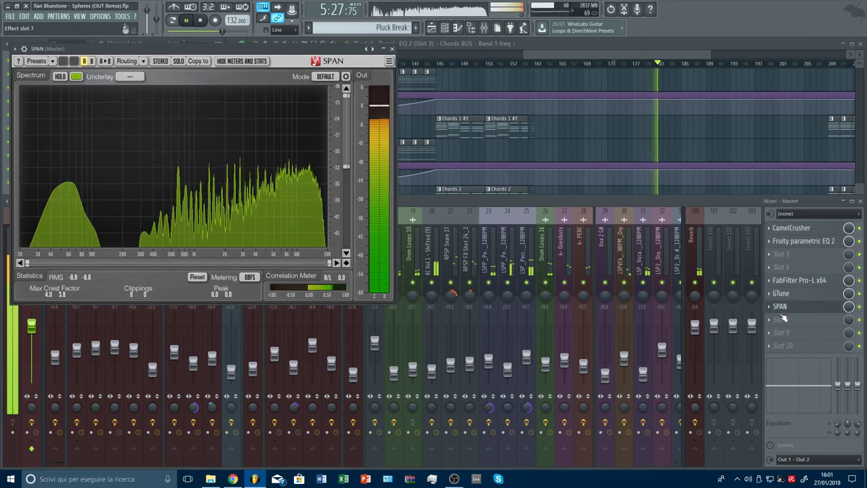
key("Escape")
left_click_drag(631, 56, 662, 56)
left_click_drag(860, 189, 859, 41)
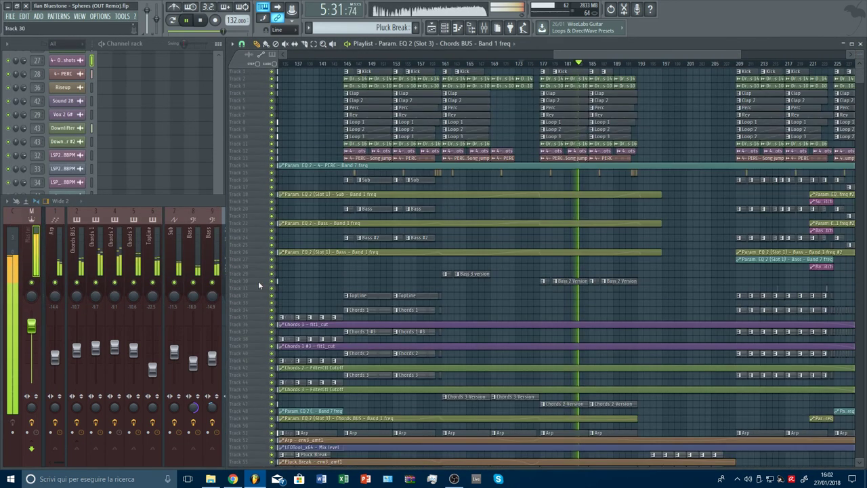
left_click(202, 205)
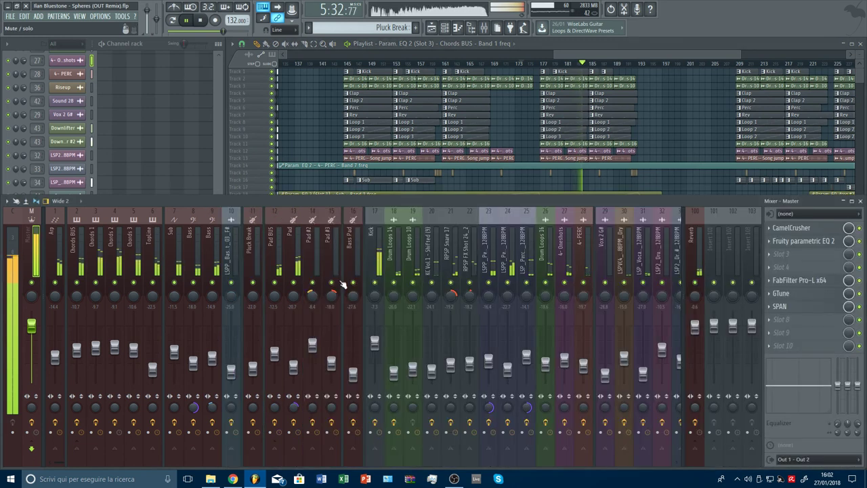
- Check band 1 of the Fruity parametric EQ 2 on the RPSP Snare 17 mixer track
left_click(453, 369)
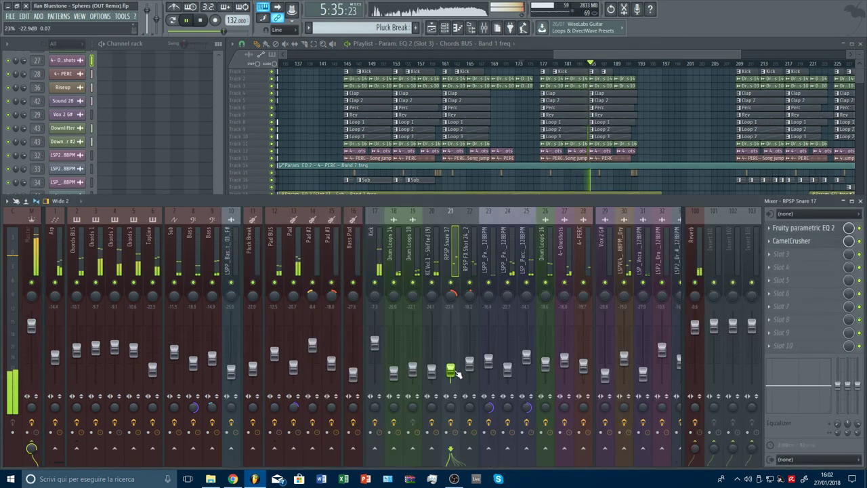
left_click(800, 229)
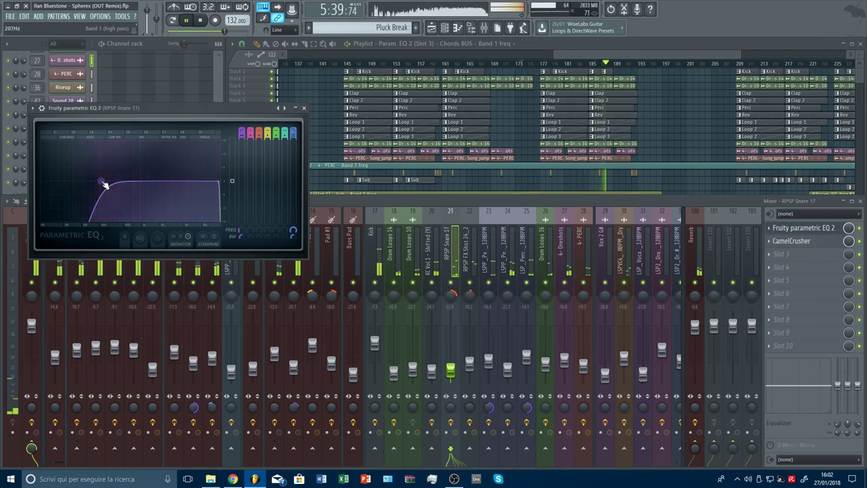
key("Escape")
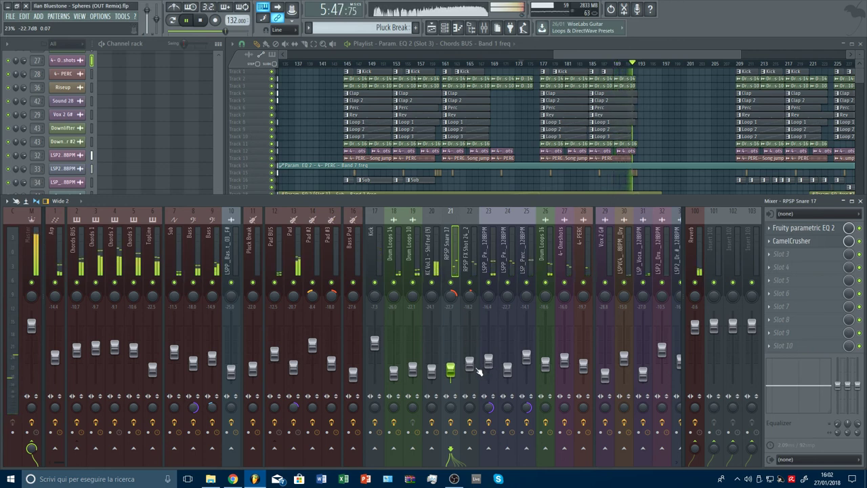
- Raise the last point of the Chords BUS Band 1 freq automation at bar 193 and replay the transition into the break
left_click(643, 57)
scroll(653, 63, "up", 3)
scroll(662, 242, "down", 4)
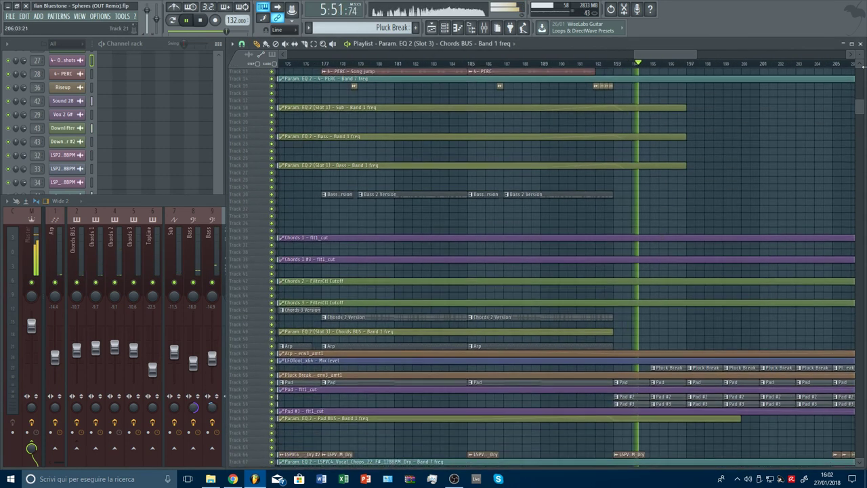
scroll(705, 261, "up", 3)
scroll(721, 268, "down", 3)
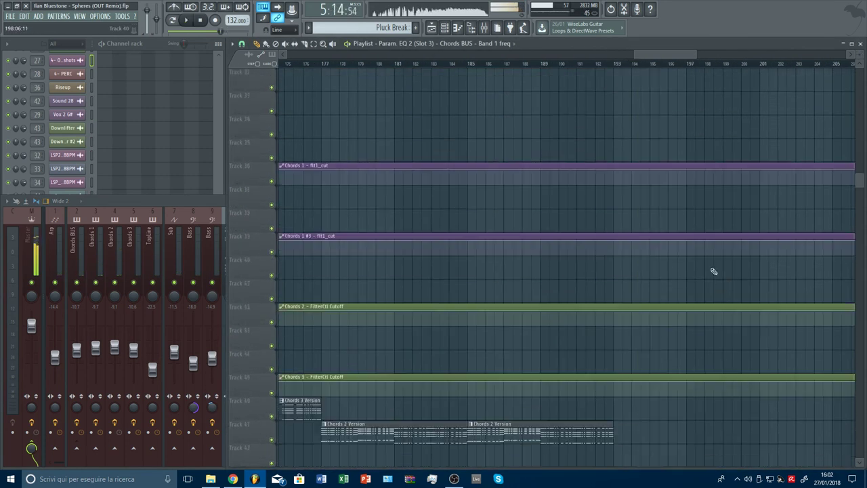
scroll(712, 269, "down", 8)
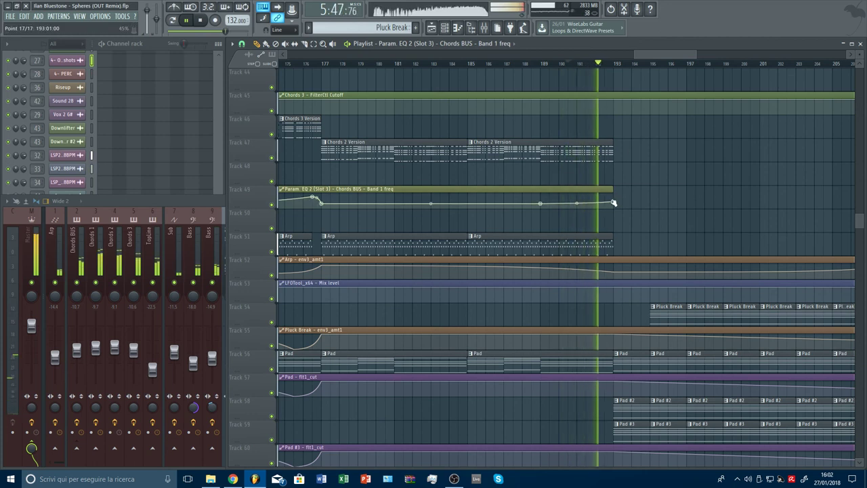
left_click_drag(614, 202, 615, 200)
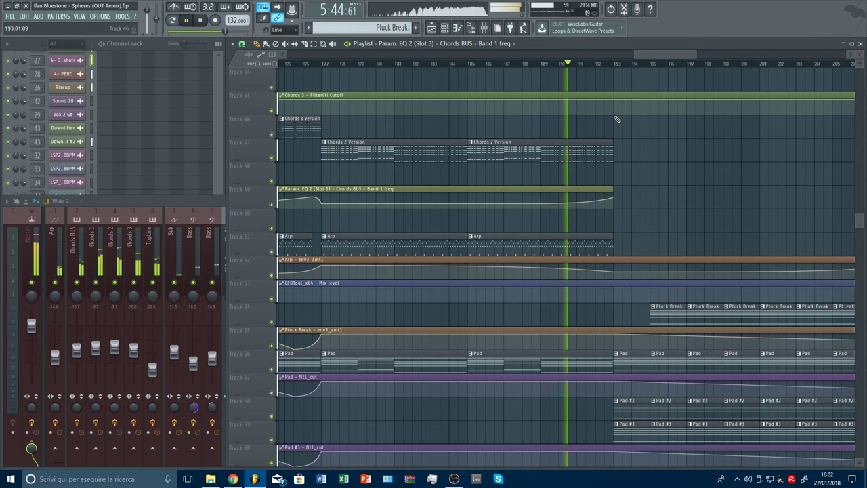
left_click(602, 72)
right_click(620, 73)
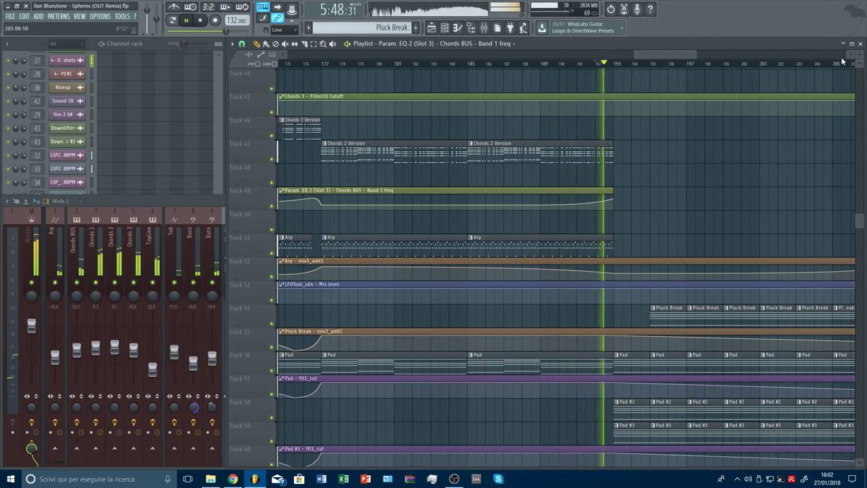
- Look over the whole arrangement's drum, bass, chord, vocal and effect tracks, then the Pluck Break and pad automation up to bar 209
left_click_drag(858, 56, 858, 40)
scroll(640, 74, "down", 5)
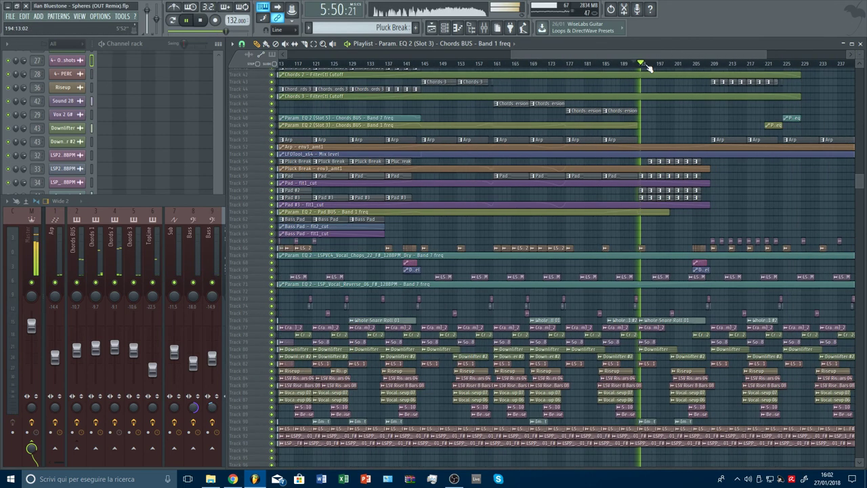
scroll(649, 69, "down", 1)
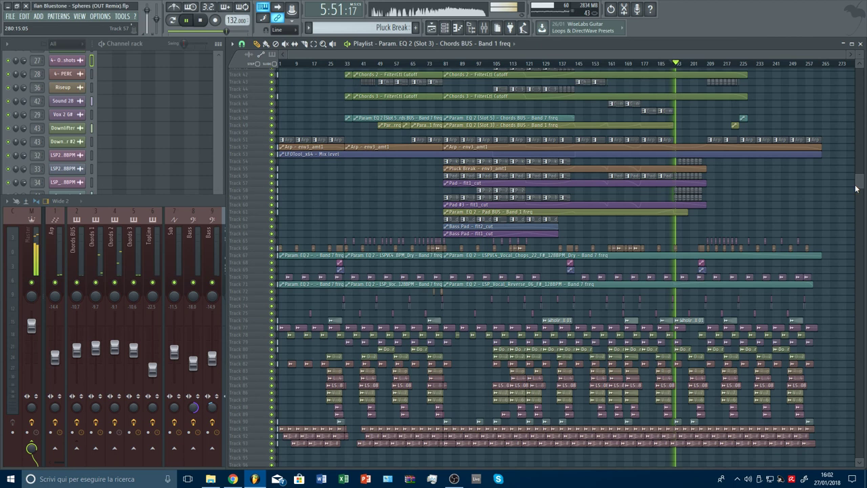
left_click_drag(856, 188, 856, 73)
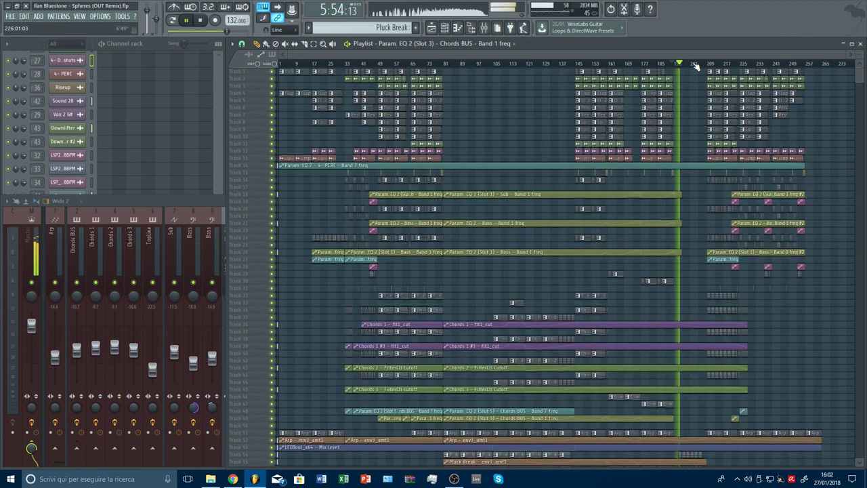
scroll(578, 241, "down", 1)
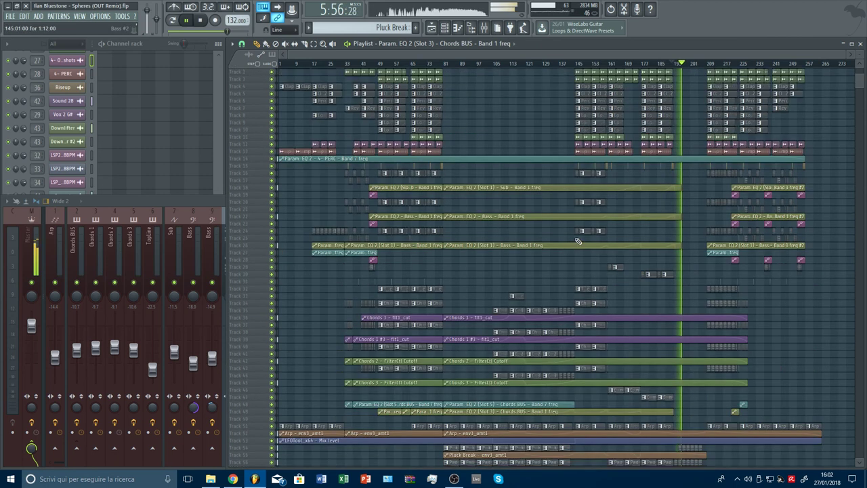
scroll(579, 241, "down", 4)
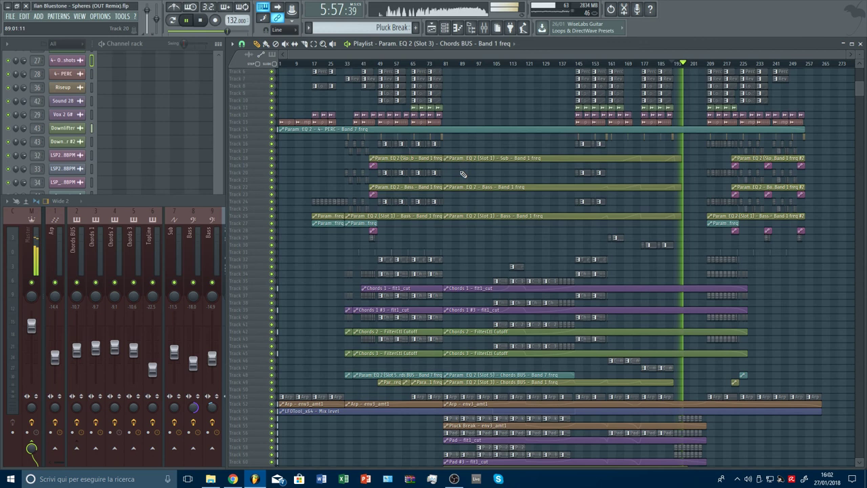
scroll(591, 196, "down", 3)
scroll(612, 241, "down", 5)
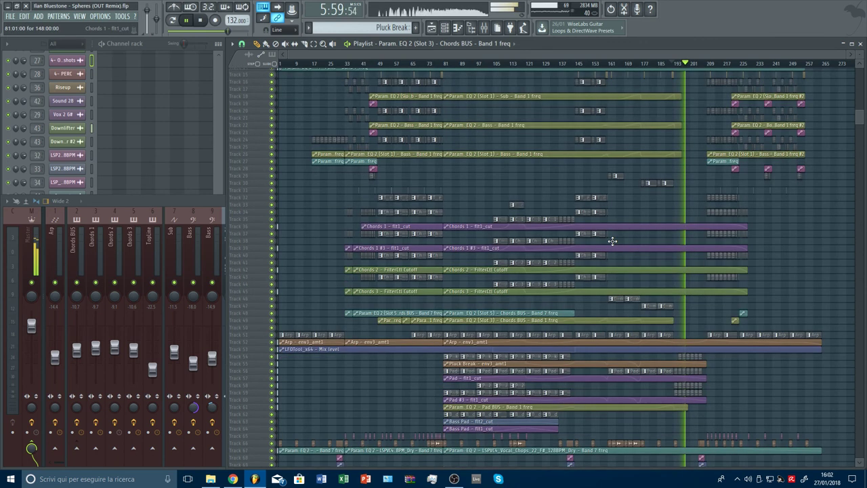
scroll(612, 241, "down", 7)
scroll(612, 241, "down", 5)
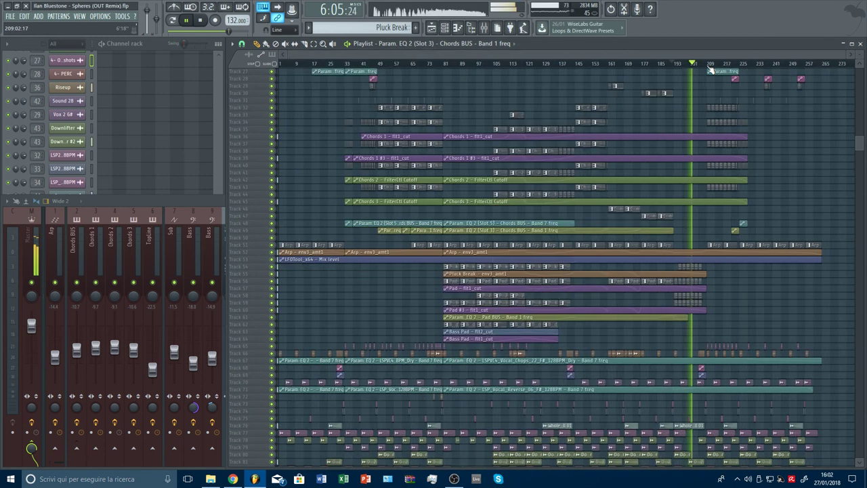
scroll(708, 66, "up", 5)
scroll(711, 117, "up", 4, "alt")
scroll(711, 213, "down", 6)
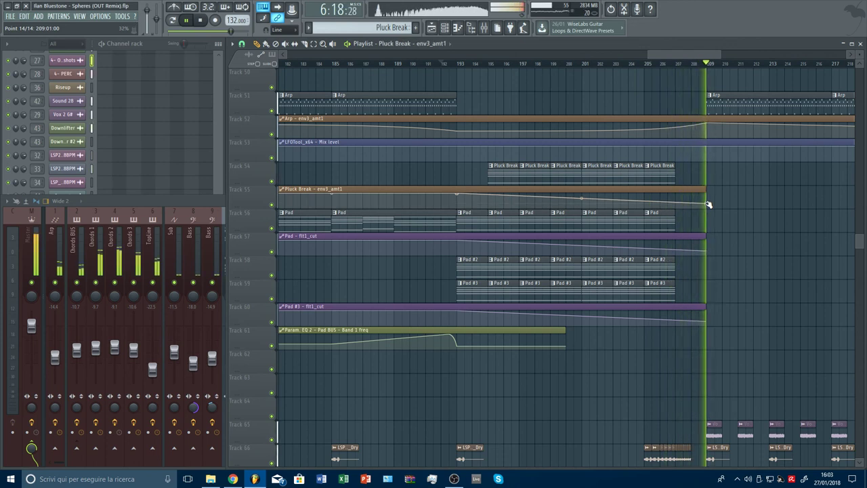
- Locate the Vox 2 G# clips after bar 209 and slightly raise the level of their mixer track
left_click_drag(721, 54, 751, 54)
scroll(707, 66, "down", 3)
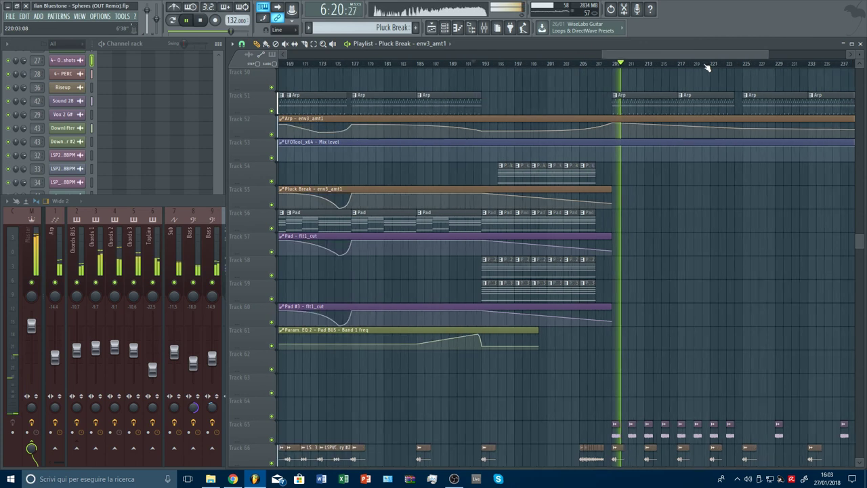
scroll(705, 155, "down", 2)
scroll(707, 155, "down", 2)
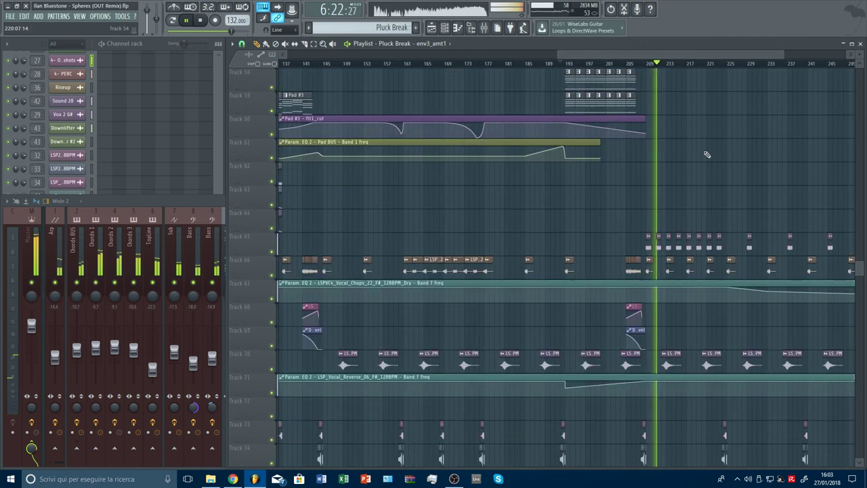
scroll(724, 67, "up", 3)
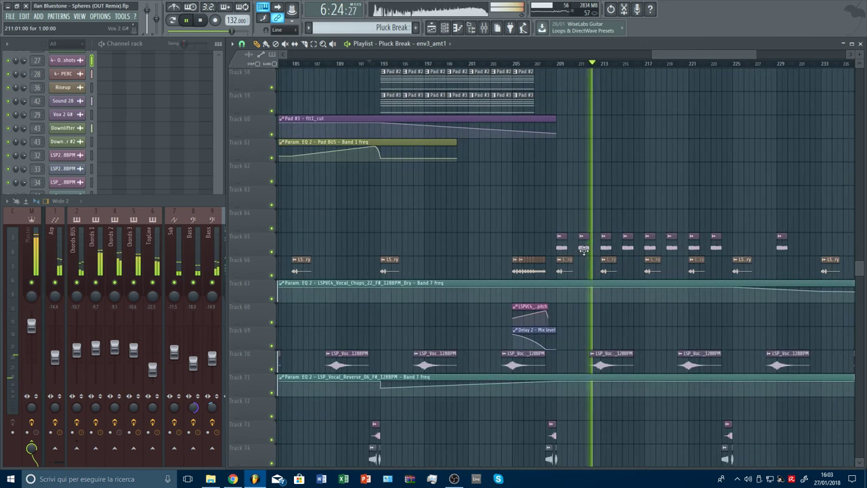
double_click(583, 249)
key("Escape")
left_click(194, 201)
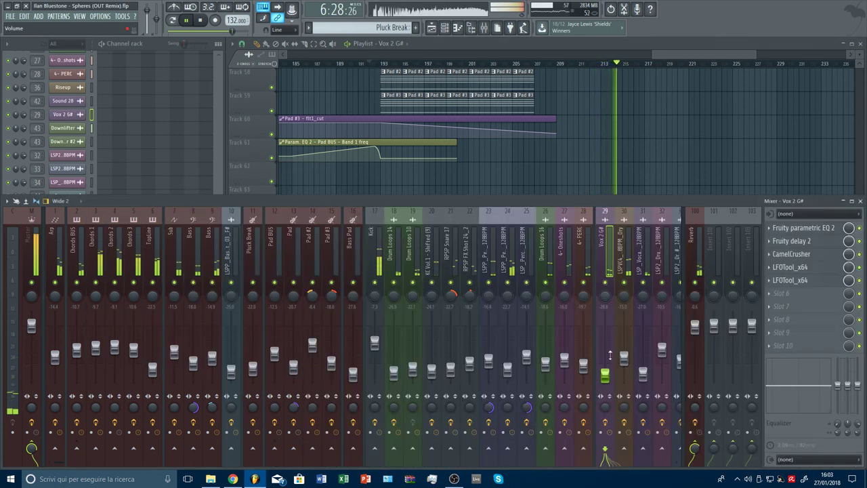
left_click_drag(605, 378, 605, 372)
left_click(686, 46)
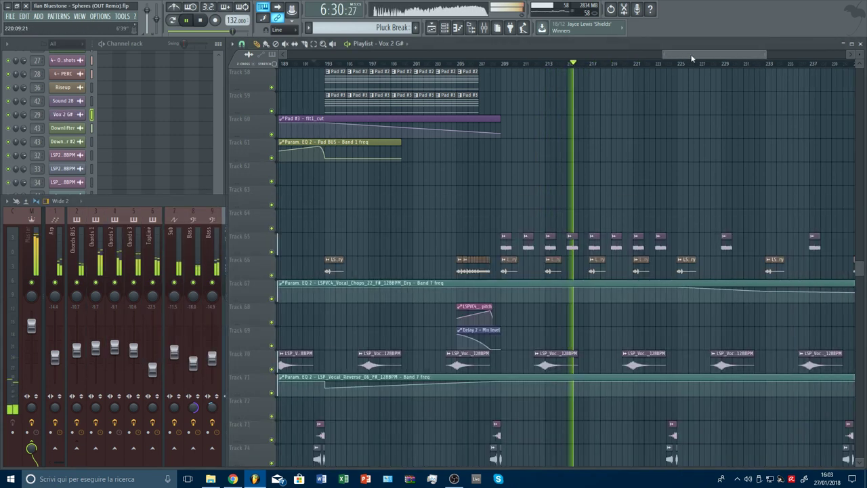
- Add a Fruity Parametric EQ 2 to slot 6 of the Vox 2 G# mixer track
left_click(207, 203)
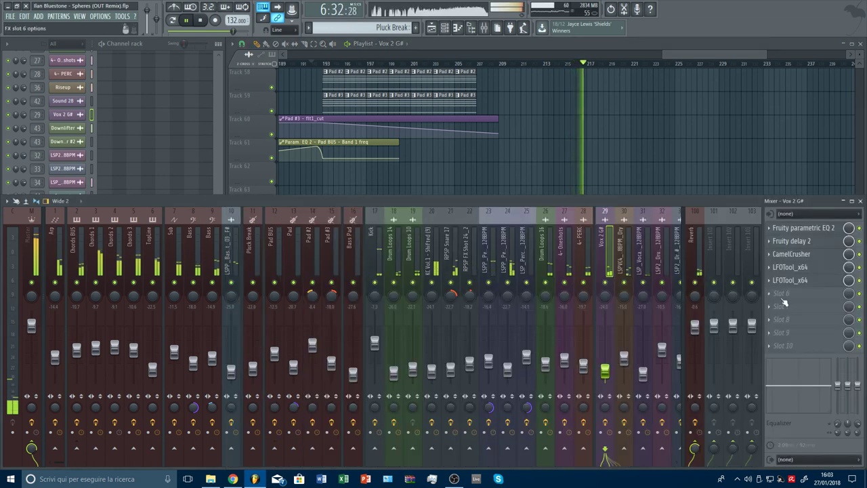
left_click(789, 297)
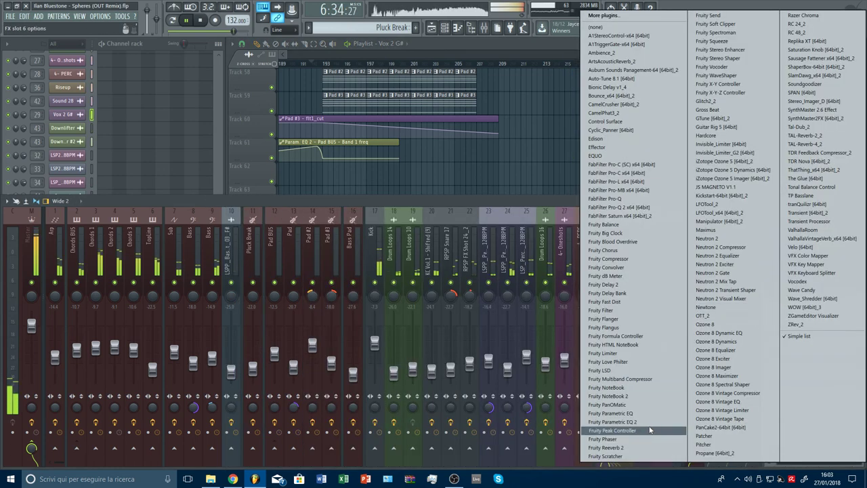
left_click(649, 430)
left_click(770, 291)
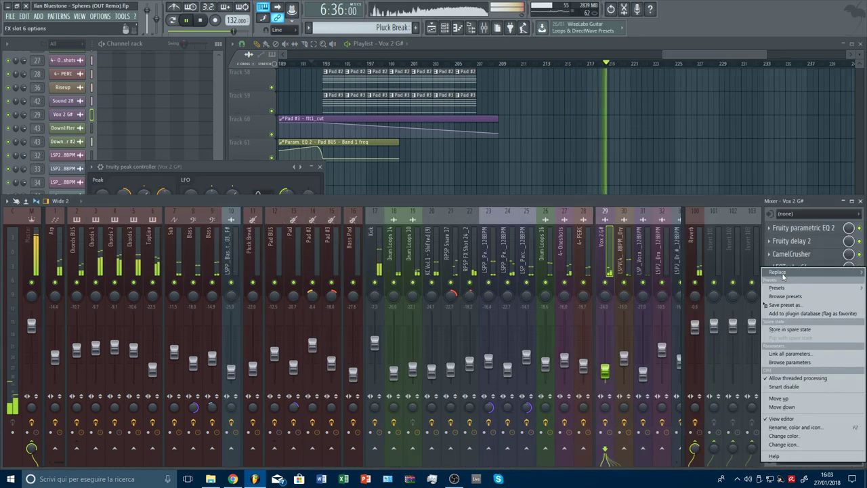
mouse_move(782, 273)
left_click(635, 433)
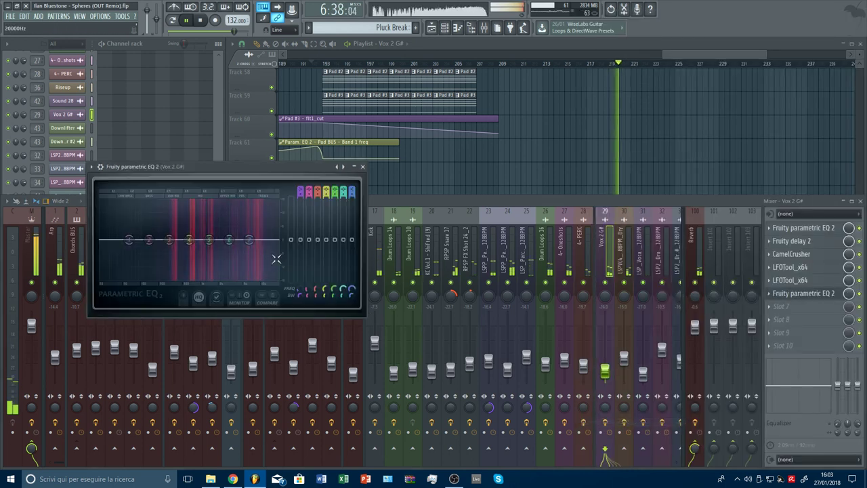
- Cut the lows with band 1 and gently boost the highs with band 7 in the new Vox 2 G# EQ
left_click_drag(249, 239, 226, 227)
left_click(601, 64)
left_click_drag(130, 239, 152, 279)
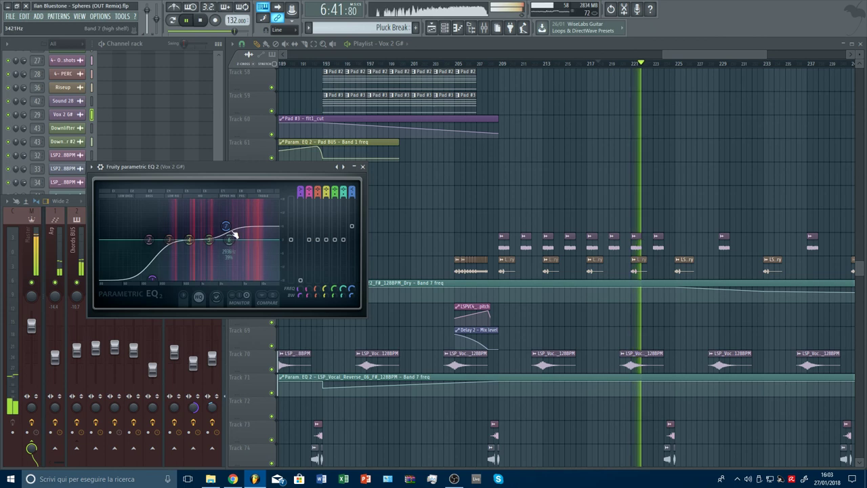
left_click_drag(232, 231, 223, 230)
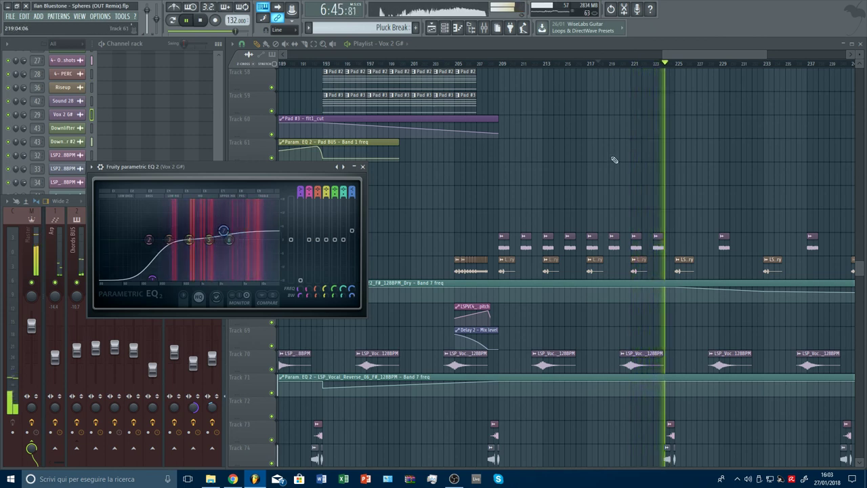
- Replay the vocal around bar 228, close the EQ, and set the Vox 2 G# mixer level to about -21.6 dB
left_click(717, 66)
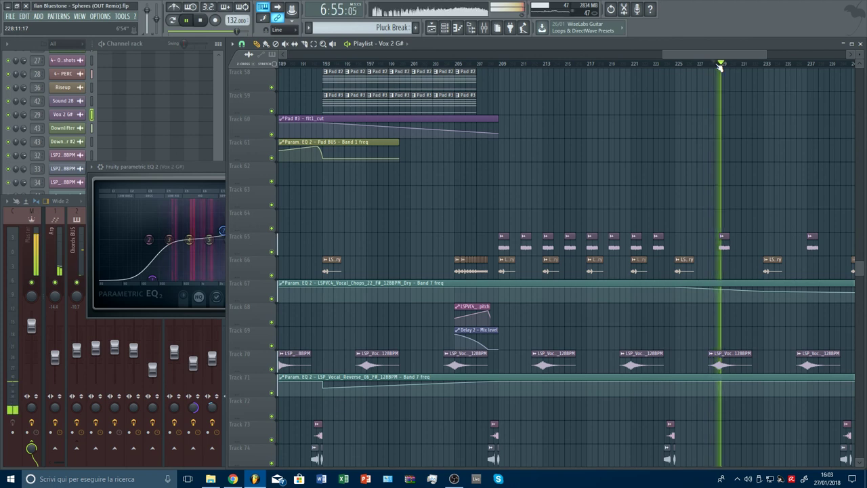
left_click(203, 169)
left_click(209, 201)
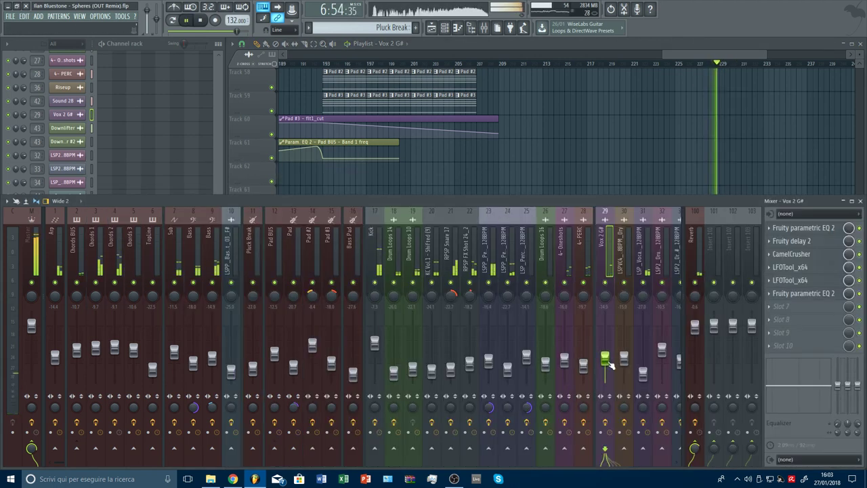
left_click_drag(606, 360, 606, 368)
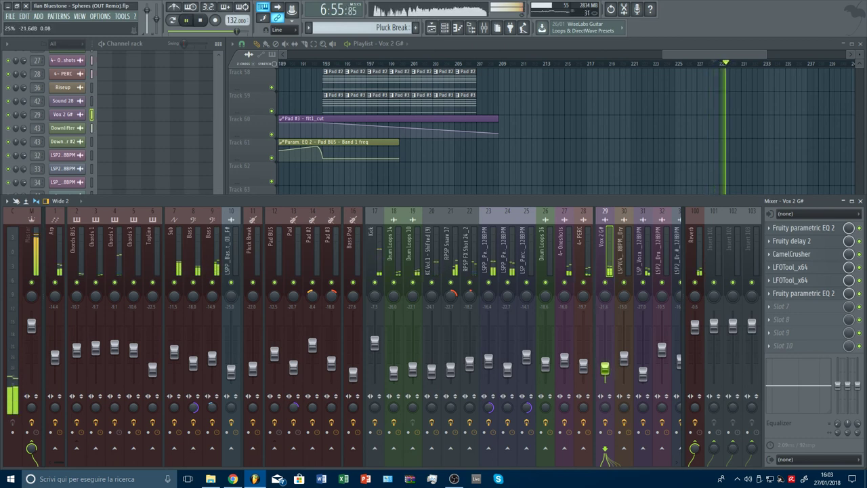
- Play the first drop from around bar 32 to bar 36 to check the Vox 2 G# clips there
left_click_drag(663, 55, 287, 54)
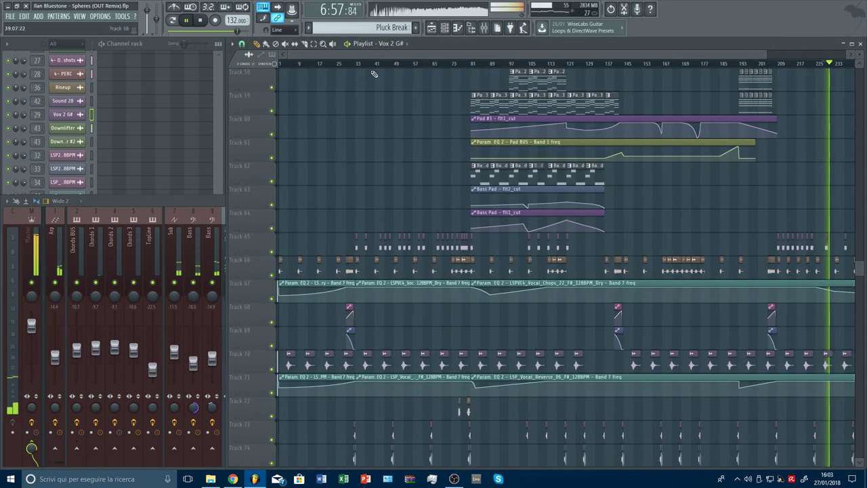
left_click(352, 64)
scroll(364, 66, "up", 2)
scroll(365, 67, "up", 3)
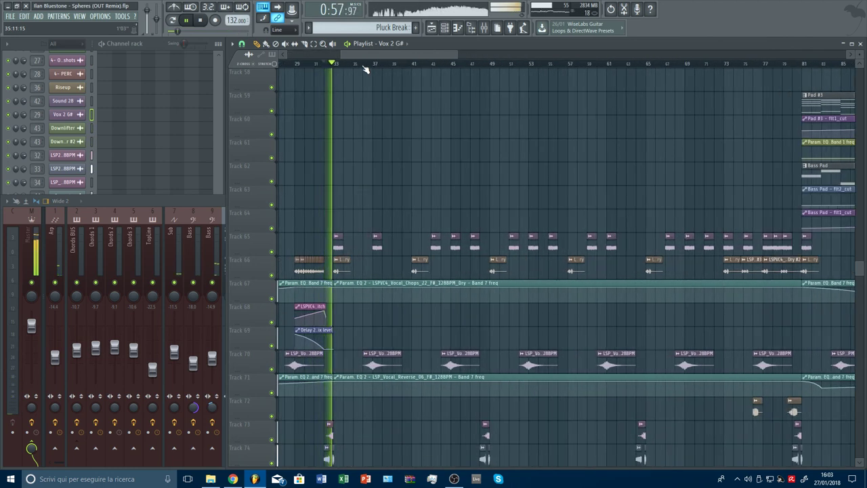
left_click(365, 64)
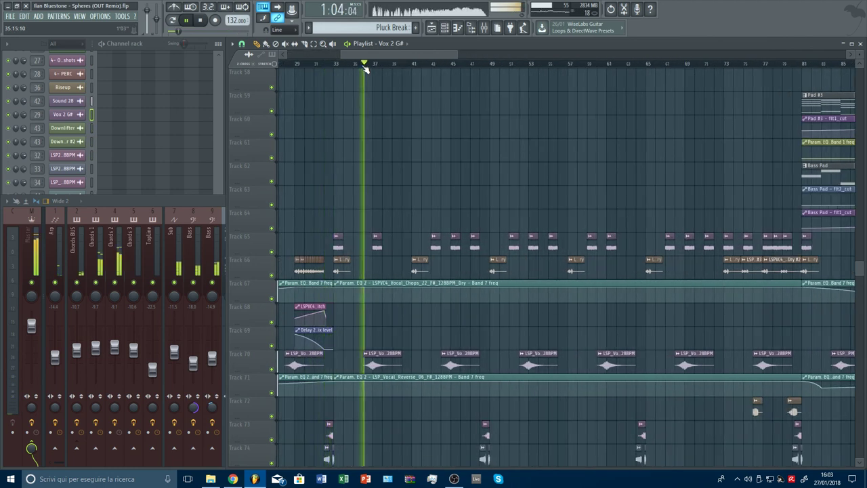
- Insert a Fruity Stereo Enhancer in slot 2 of the Vox 2 G# mixer track, ahead of Fruity delay 2
left_click(212, 202)
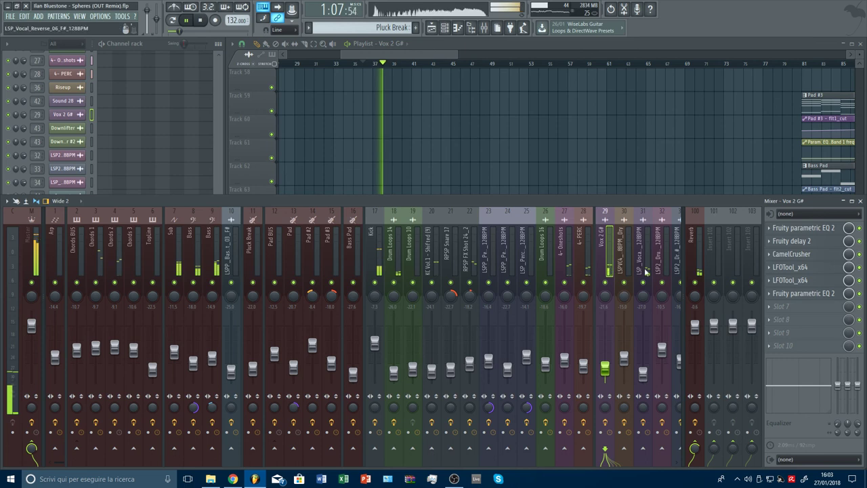
left_click_drag(806, 300, 783, 255)
left_click(779, 242)
left_click(732, 50)
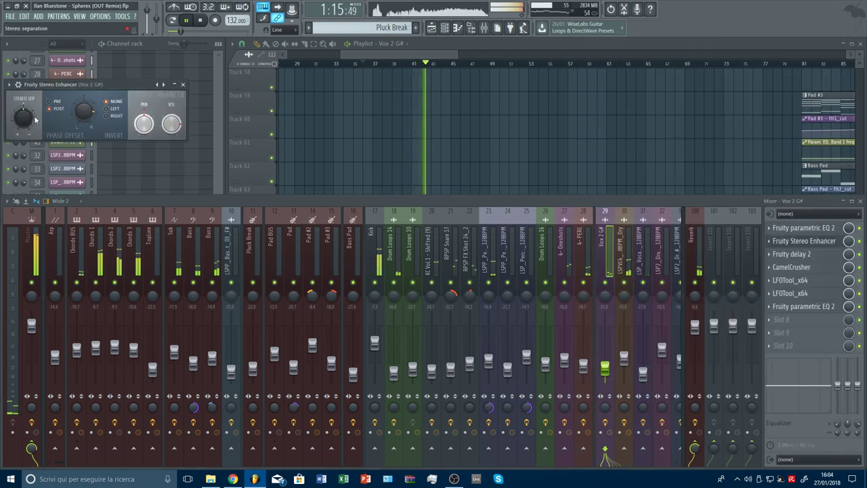
- Adjust the stereo separation in the Vox 2 G# Fruity Stereo Enhancer, close it, and replay the first drop from around bar 36
left_click_drag(25, 118, 26, 132)
key("Escape")
key("space")
key("space")
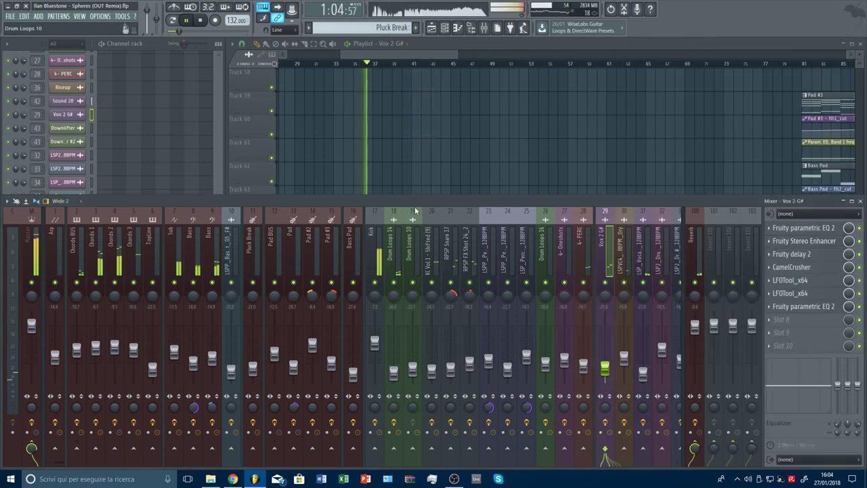
- Replay the section around bar 41, comparing the vocal chops track with its slot 5 Fruity Stereo Enhancer off and on
left_click(623, 251)
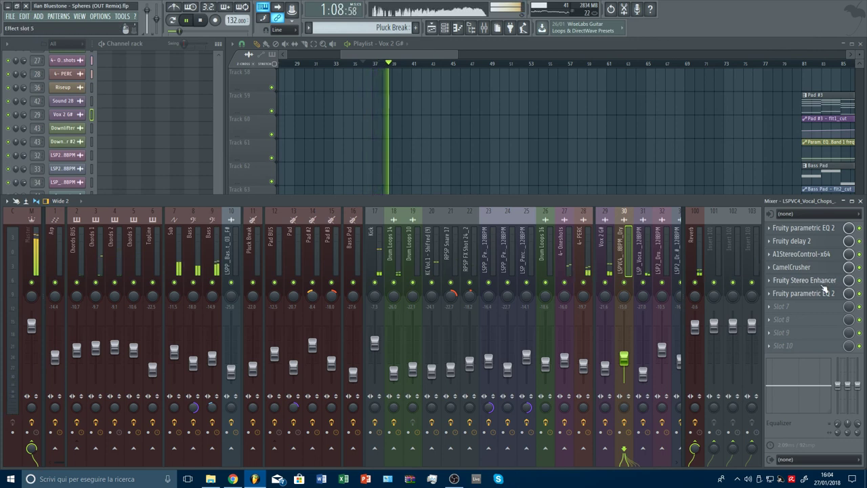
left_click(421, 64)
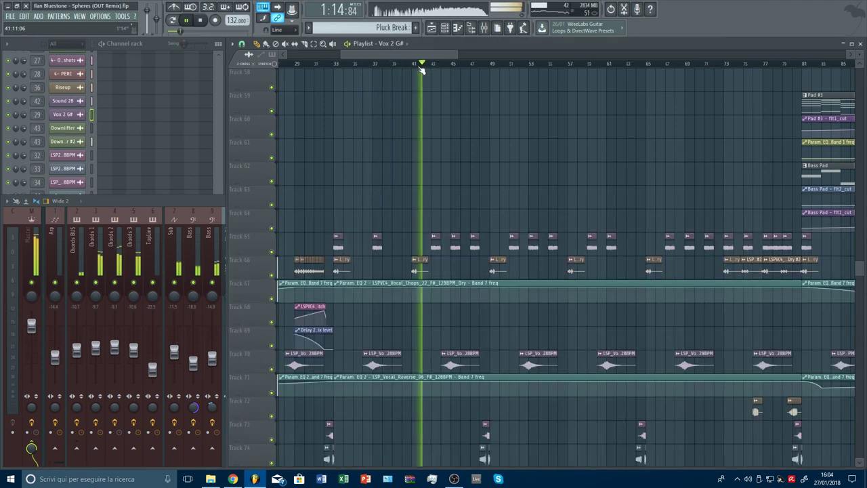
left_click(402, 64)
key("F9")
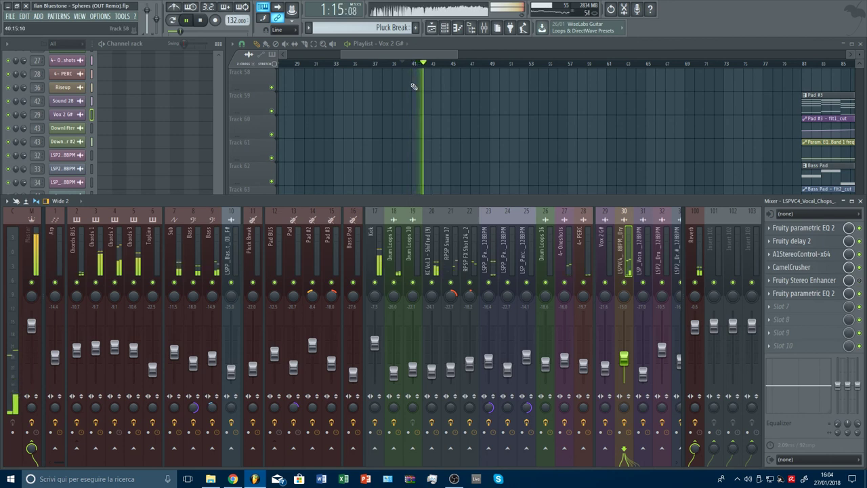
left_click(410, 63)
left_click(158, 203)
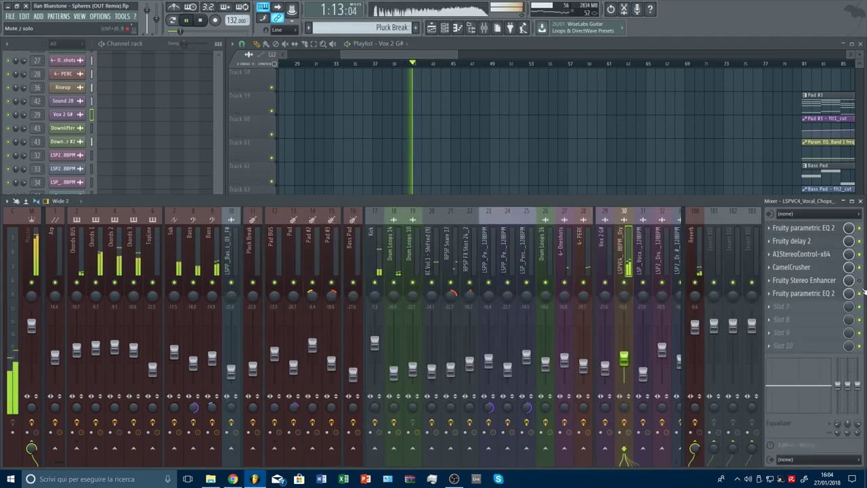
key("space")
key("space")
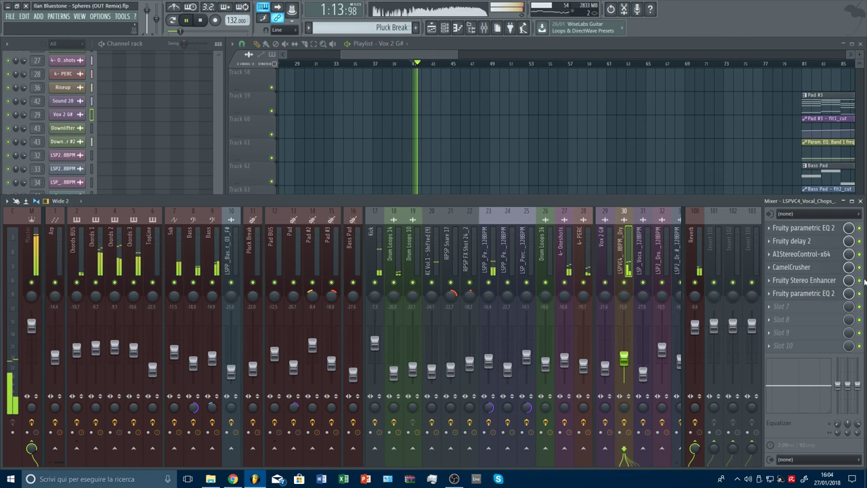
- Set the phase offset in the vocal chops track's Fruity Stereo Enhancer to about 6.7 ms right and close the plugin
left_click(807, 279)
left_click_drag(84, 112, 84, 124)
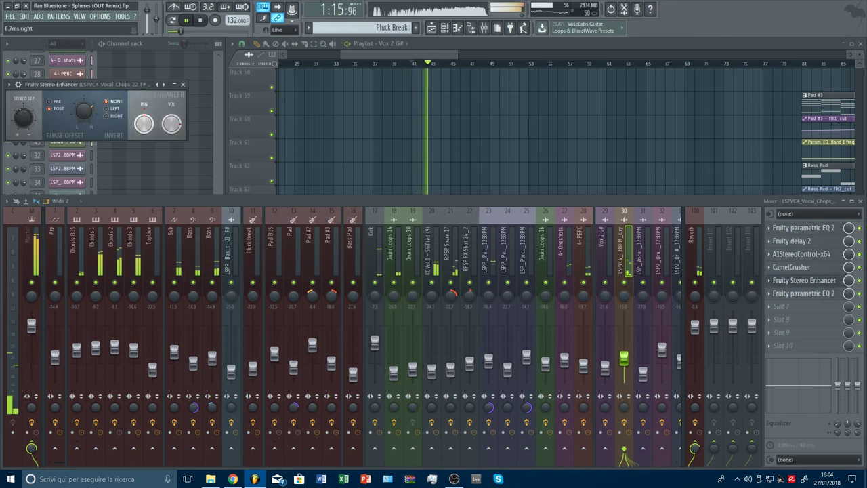
key("Escape")
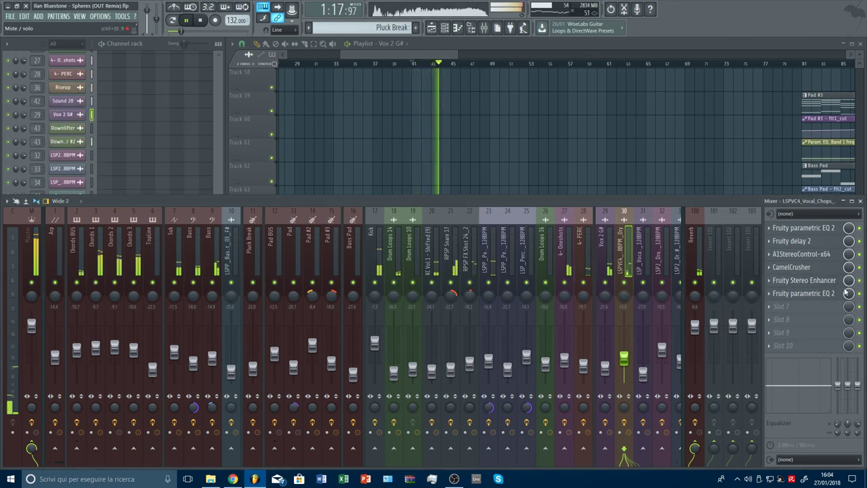
- Review the slot 7 EQ on Vox 2 G# and lower that track's mixer level to about -23.5 dB
left_click(606, 366)
left_click(779, 306)
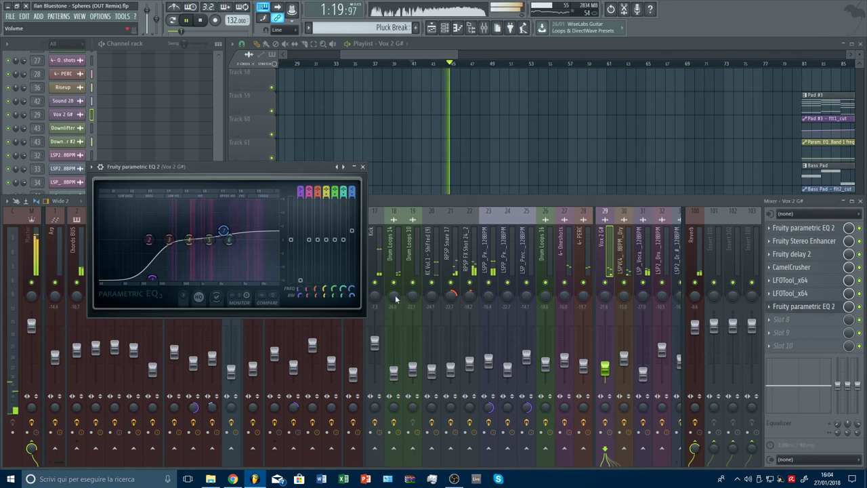
key("Escape")
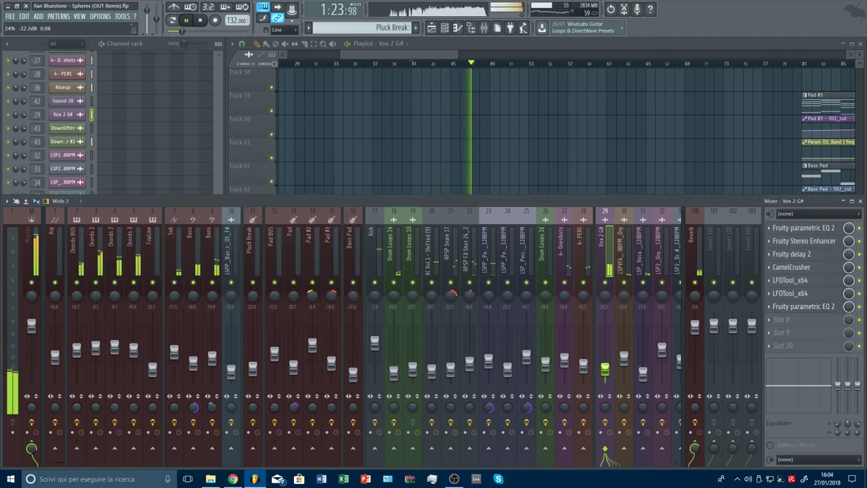
left_click_drag(606, 368, 606, 371)
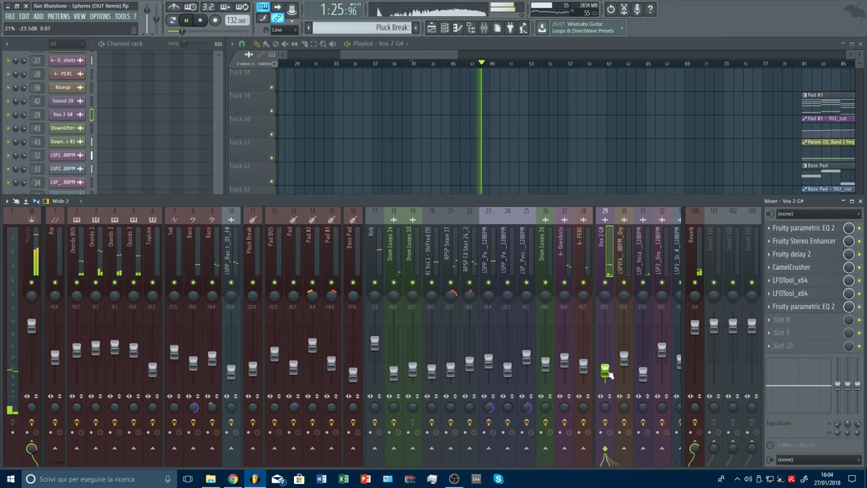
- Look over the whole arrangement, from the drum and bass tracks down to the vocals and effects, while the first drop plays
key("F9")
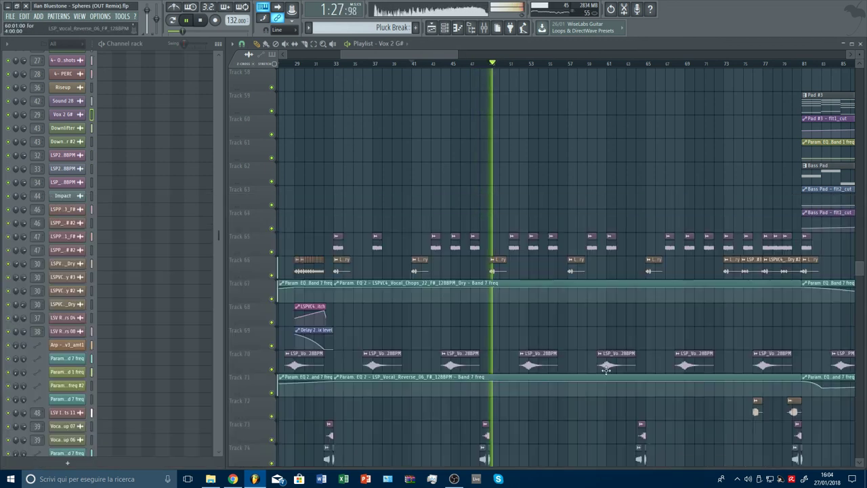
left_click_drag(455, 55, 857, 132)
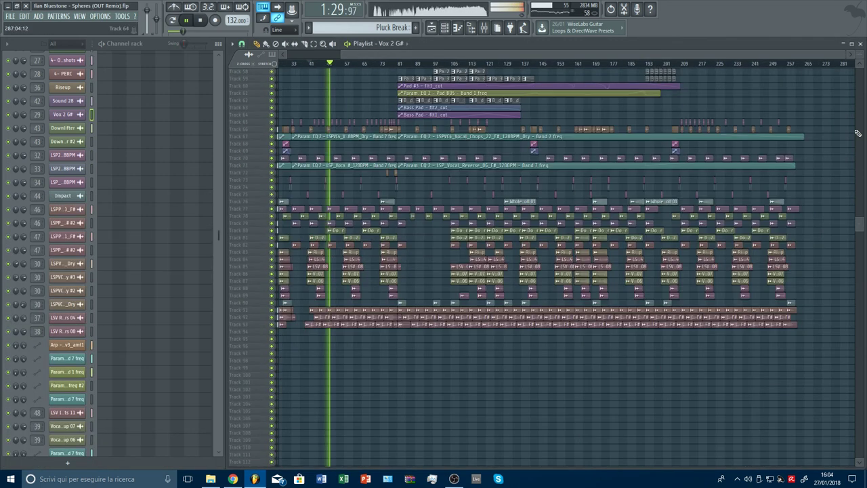
left_click_drag(860, 230, 819, 59)
scroll(605, 162, "down", 8)
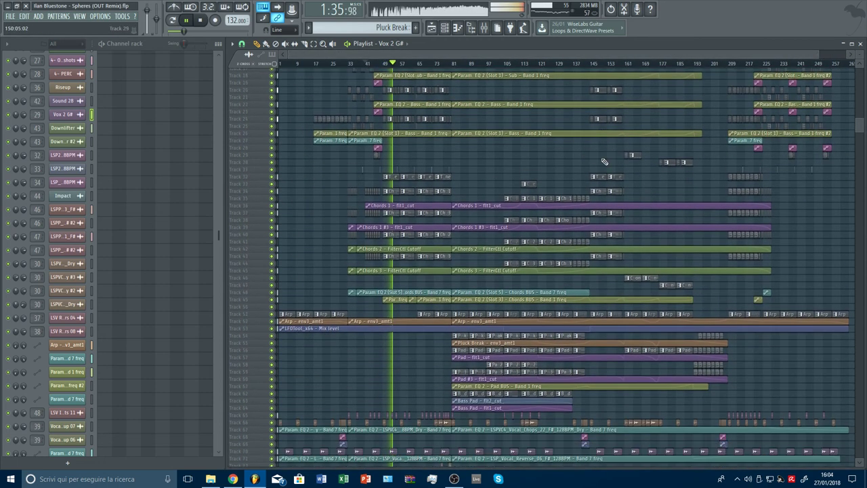
scroll(606, 163, "down", 5)
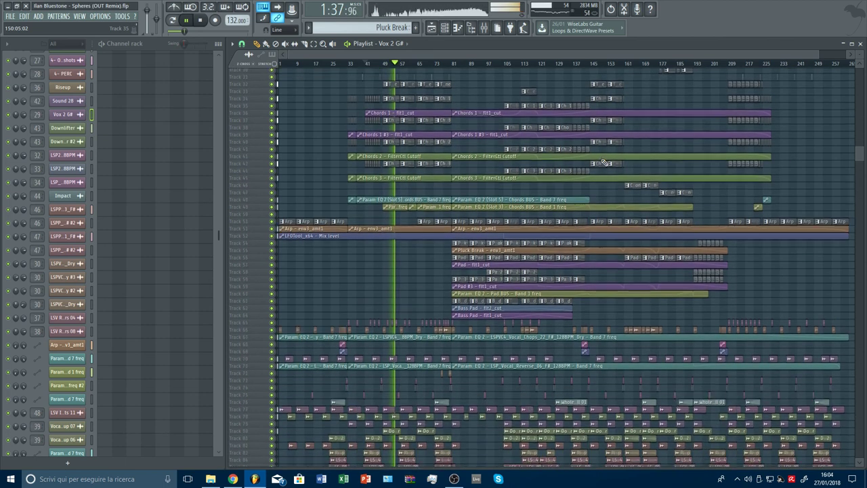
scroll(605, 163, "down", 1)
scroll(606, 162, "up", 6)
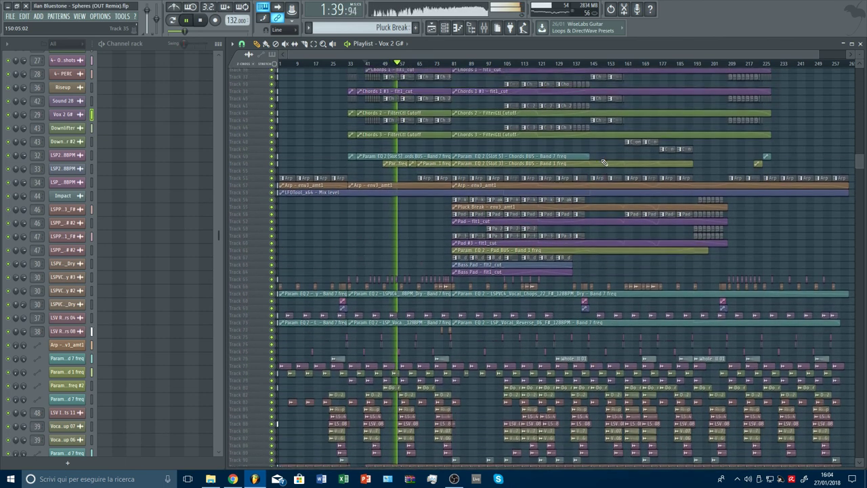
scroll(605, 163, "up", 12)
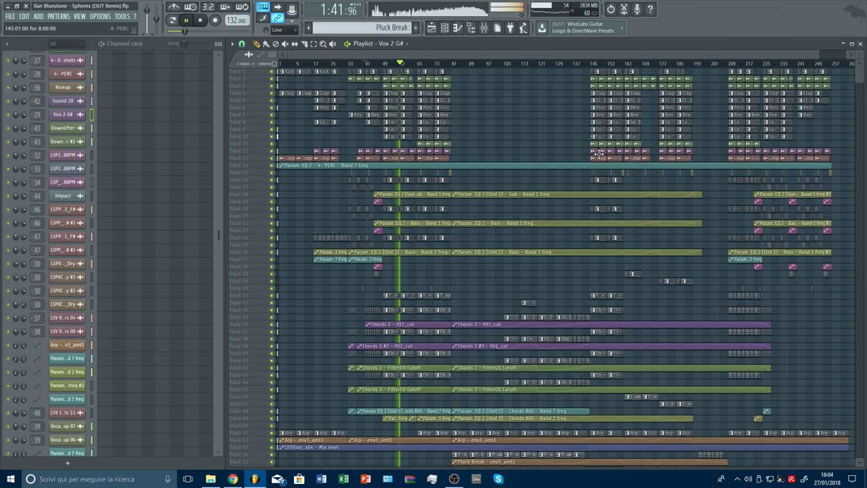
scroll(595, 152, "down", 5)
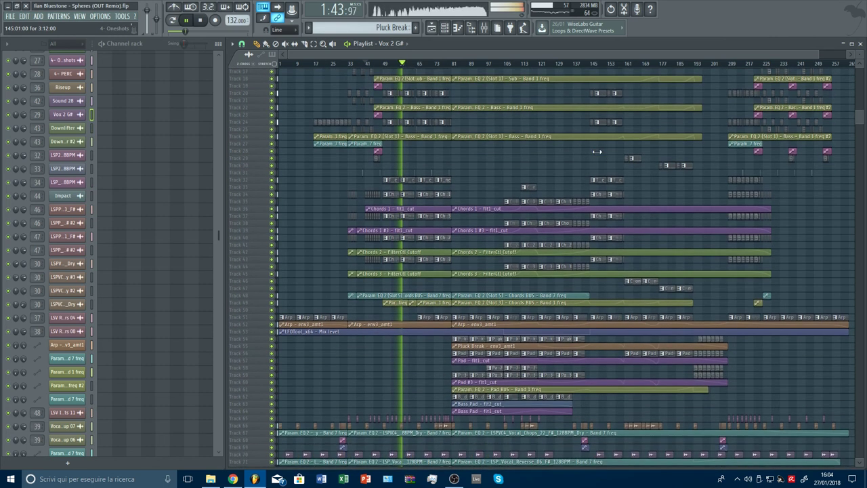
- Lower the Vox 2 G# mixer level to about -26.0 dB and return to the drum tracks in the playlist
left_click(481, 30)
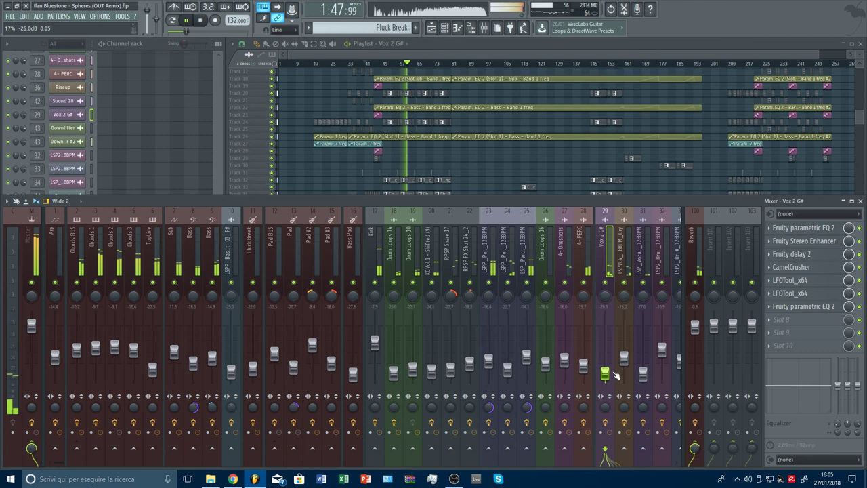
left_click(861, 202)
scroll(498, 165, "up", 5)
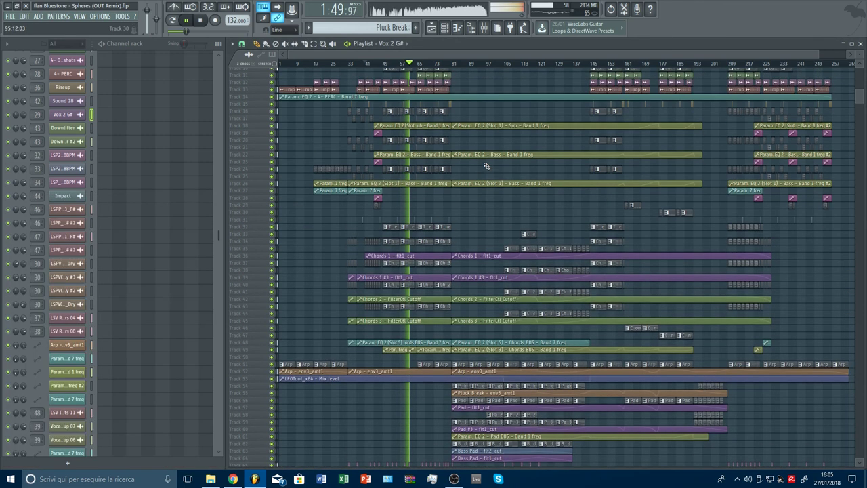
scroll(487, 166, "up", 1)
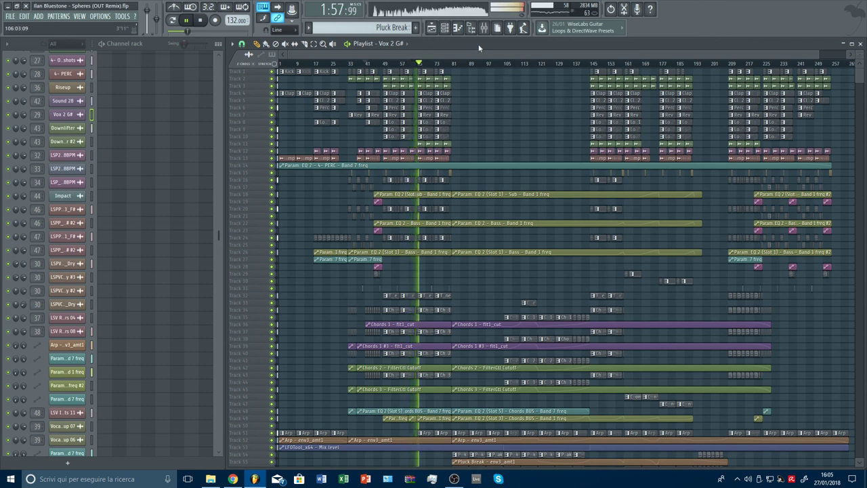
- Raise the Arp mixer level to about -13.4 dB and play the second drop from around bar 179
left_click(483, 27)
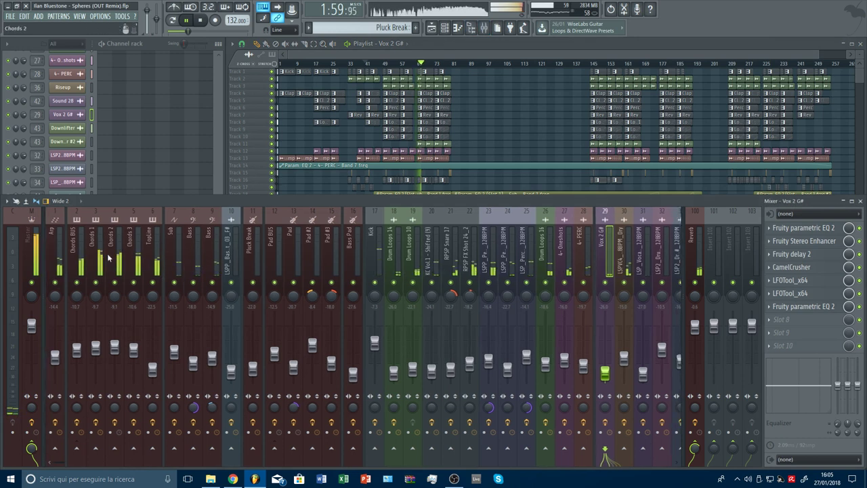
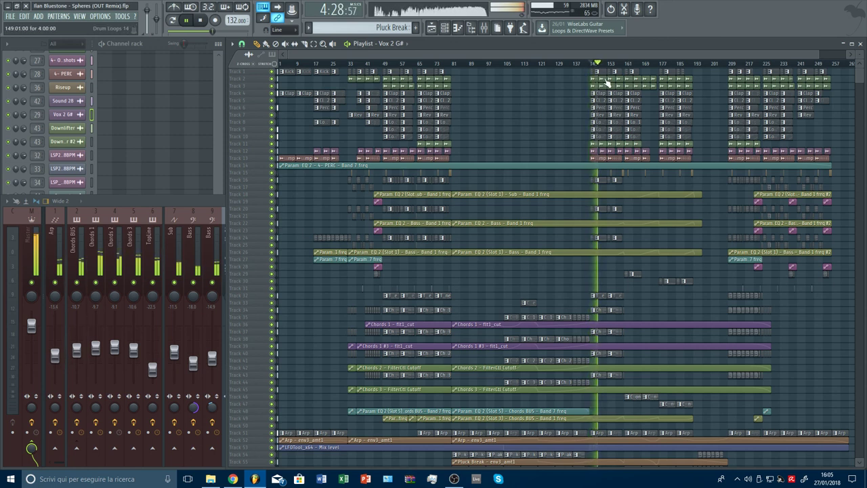
left_click(636, 63)
left_click(663, 64)
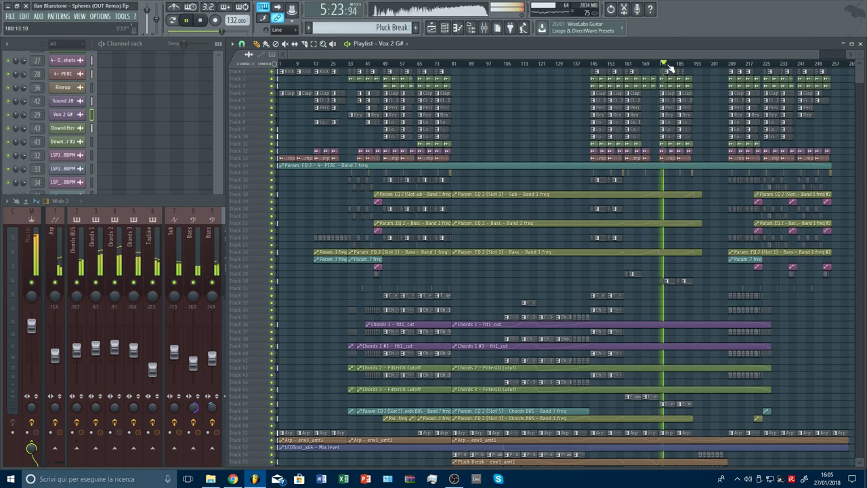
- Soften the band 5 cut around 4.4 kHz in the Chords BUS slot 10 parametric EQ and close it
left_click(79, 263)
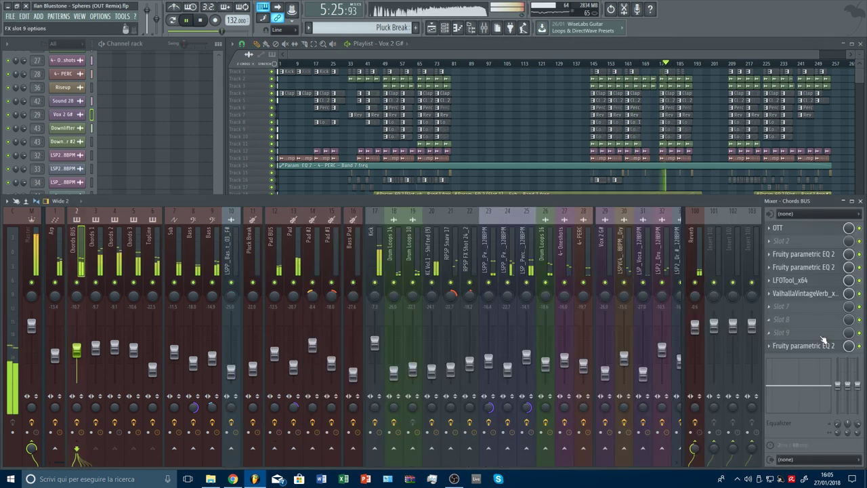
left_click(800, 348)
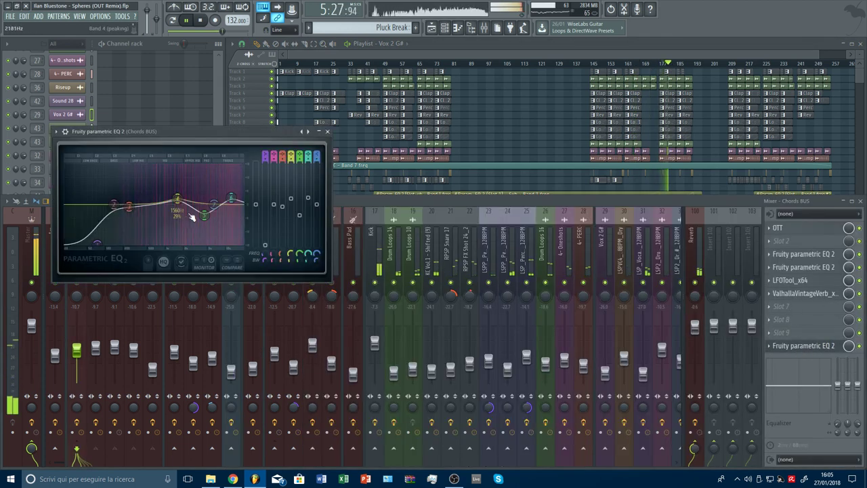
mouse_move(205, 204)
left_mouse_down()
mouse_move(204, 220)
mouse_move(205, 207)
left_mouse_up()
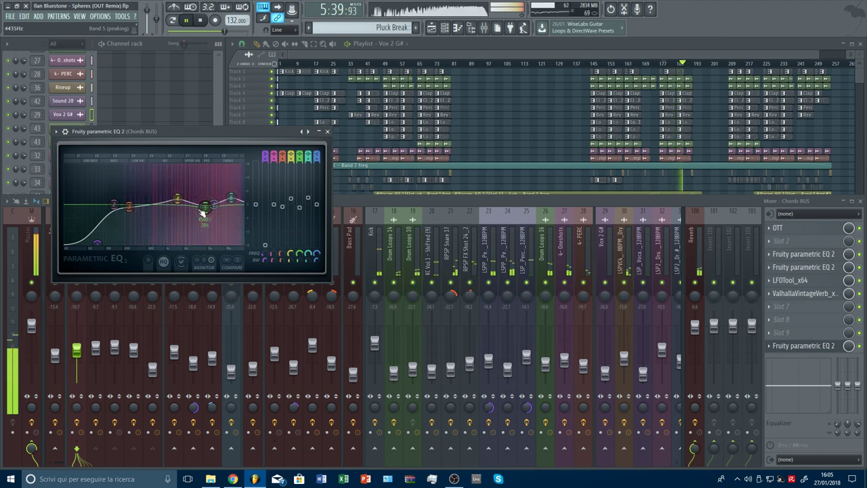
left_click_drag(129, 206, 176, 201)
key("Escape")
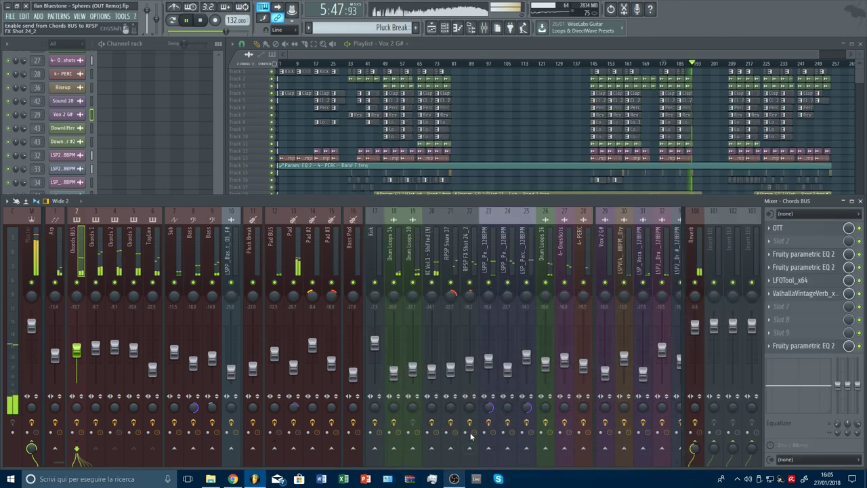
- Examine the playlist tracks while the break after the second drop plays, and skip playback to just before the final drop
key("F9")
scroll(714, 71, "down", 2)
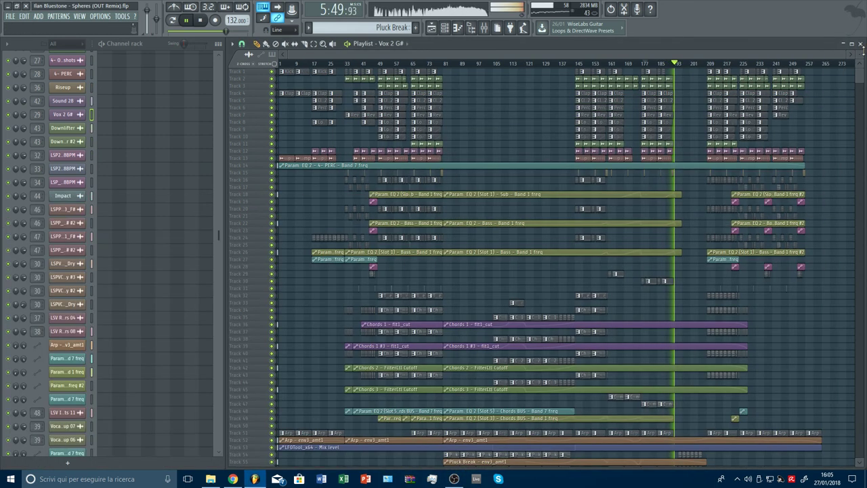
scroll(712, 77, "down", 5)
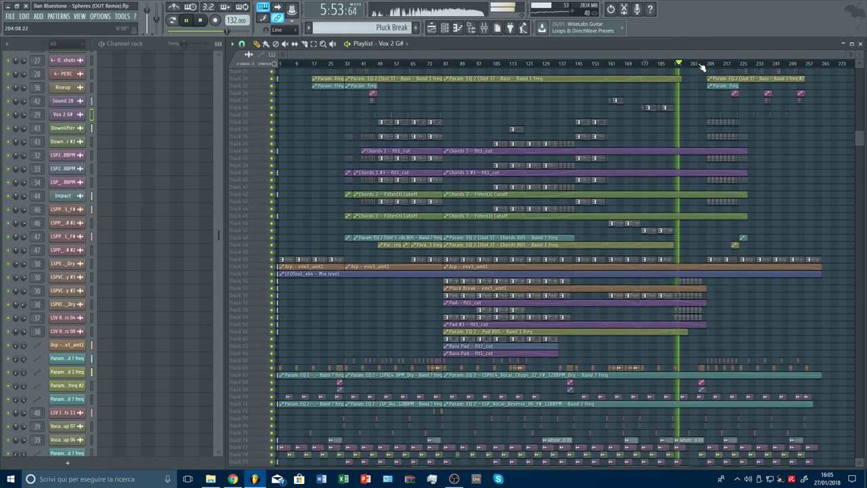
scroll(703, 67, "up", 4)
scroll(702, 66, "down", 4)
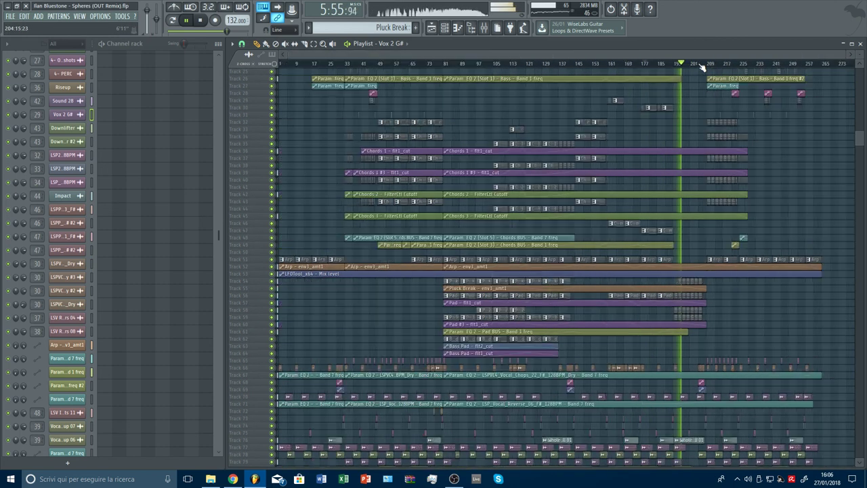
scroll(685, 188, "down", 3)
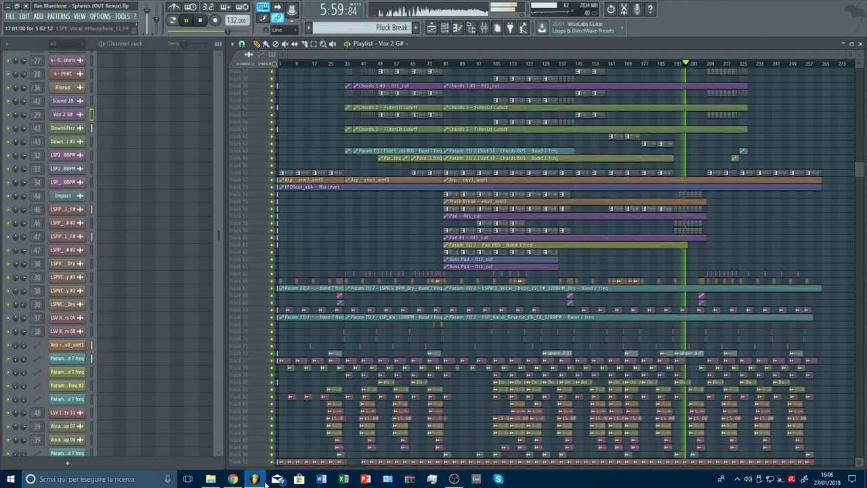
scroll(441, 306, "up", 6)
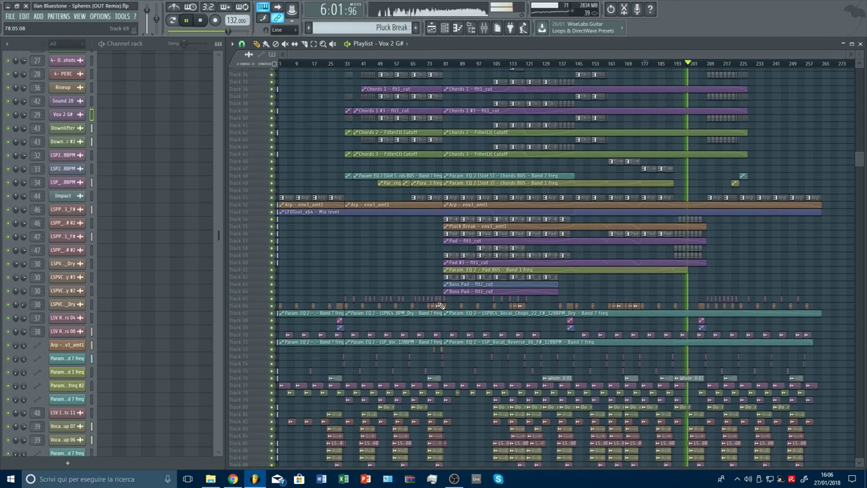
scroll(440, 307, "up", 3)
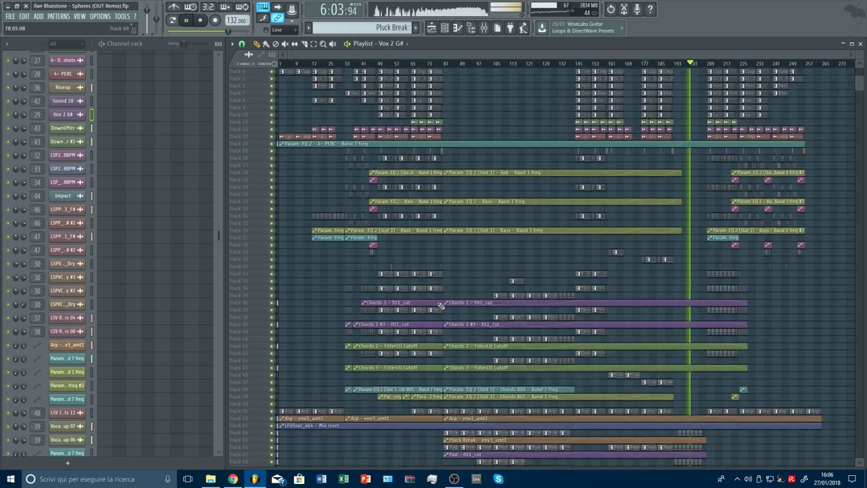
left_click(698, 64)
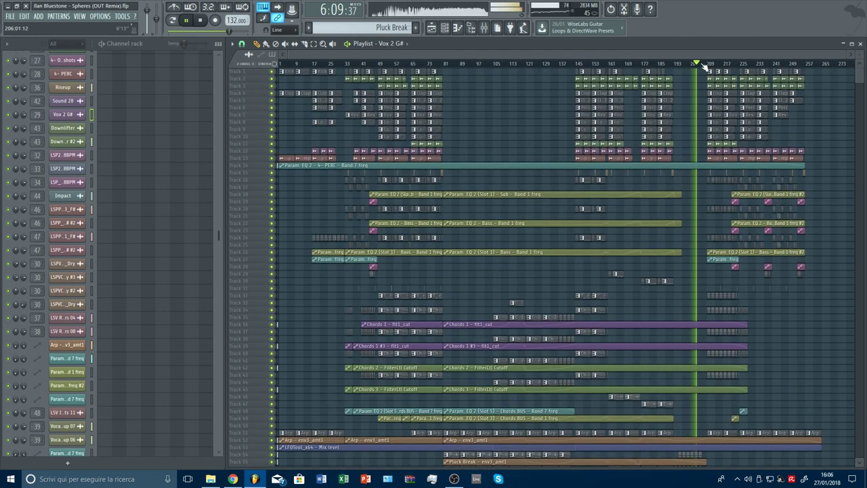
- Soften the band 5 cut in the Arp track's slot 10 parametric EQ to about -3.9 dB at 12764 Hz
left_click(487, 28)
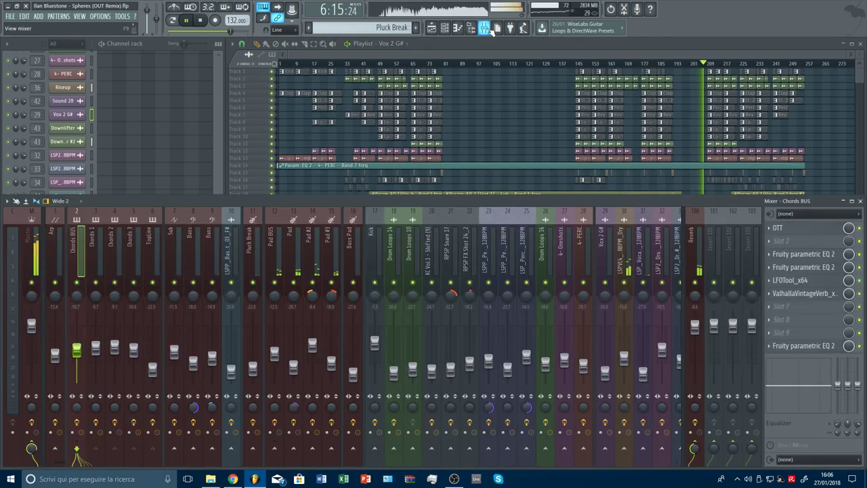
left_click(59, 251)
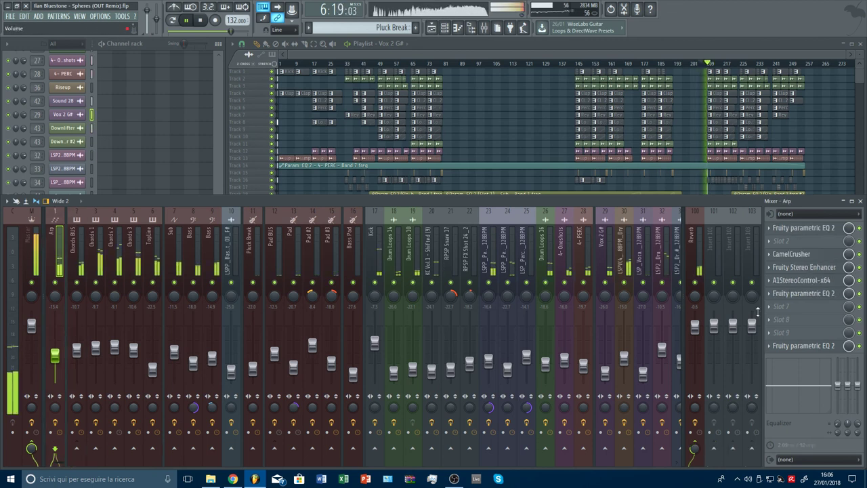
left_click(800, 346)
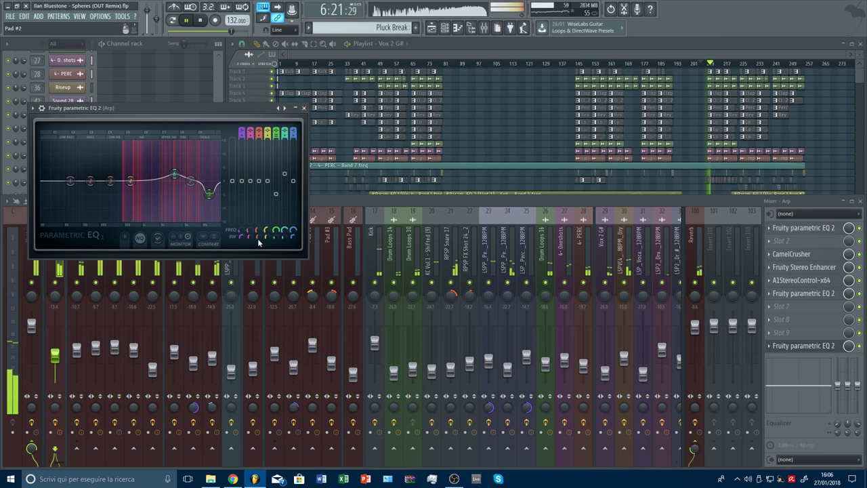
left_click_drag(210, 195, 209, 189)
scroll(211, 190, "up", 2)
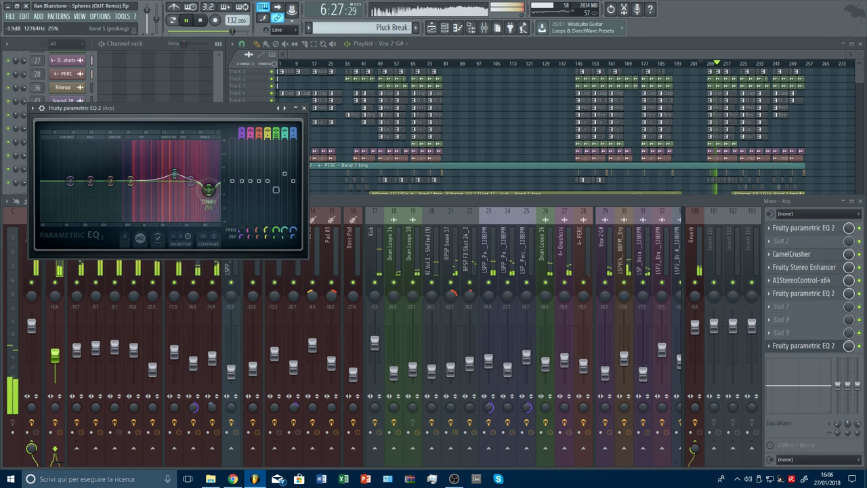
key("Escape")
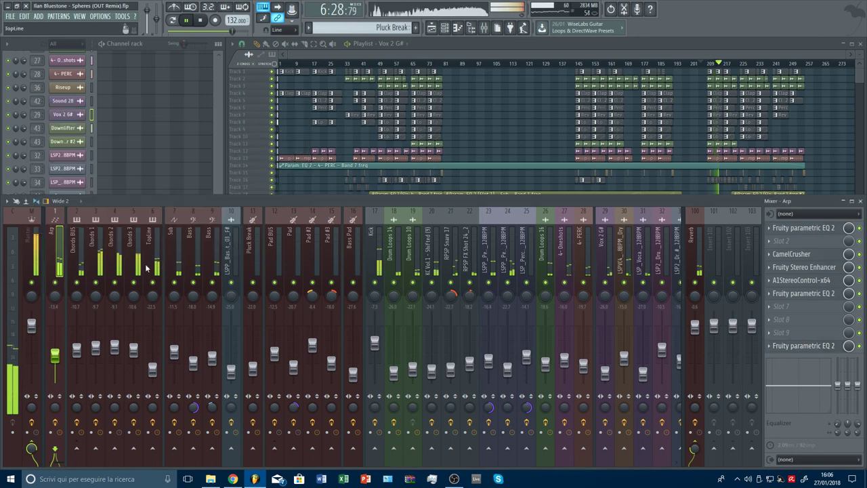
- Check band 5 around 4.4 kHz in the Chords BUS slot 10 parametric EQ and close it
left_click(78, 263)
left_click(804, 346)
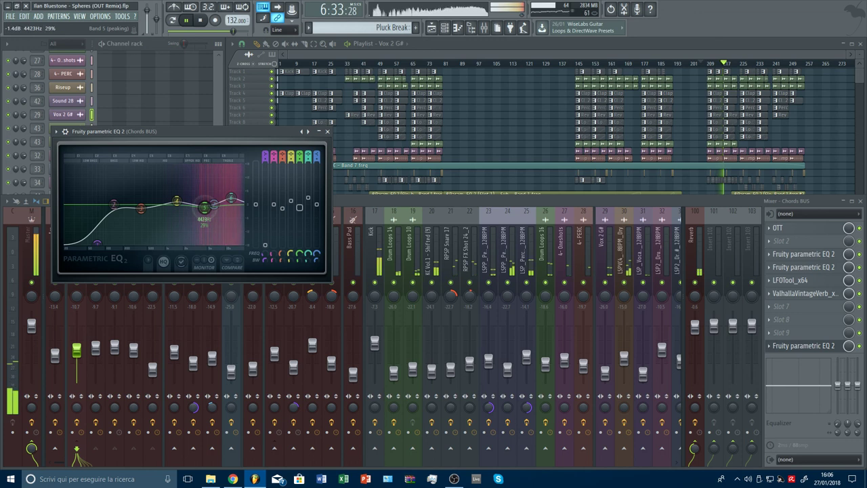
key("Escape")
- Soften the band 4 cut in the Sub track's slot 10 parametric EQ to about -6.5 dB at 513 Hz and close the open windows
left_click(179, 266)
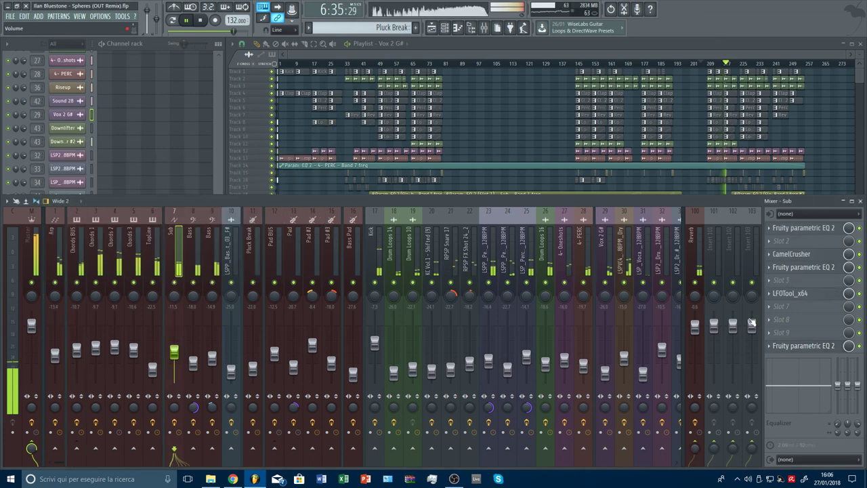
left_click(835, 348)
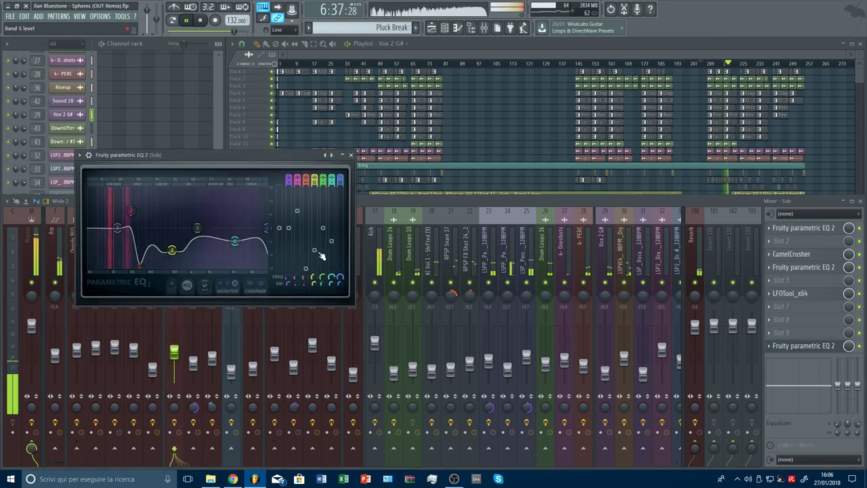
mouse_move(173, 229)
left_mouse_down()
mouse_move(171, 195)
mouse_move(172, 243)
left_mouse_up()
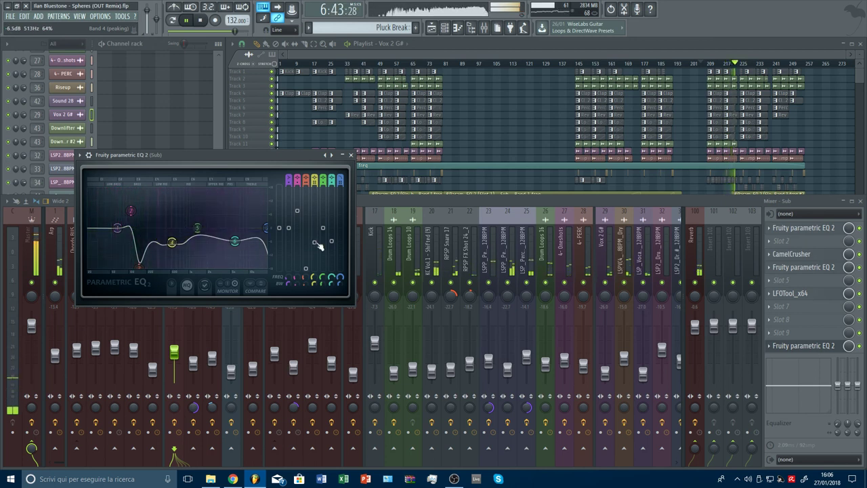
key("Escape")
key("Escape")
key("Escape")
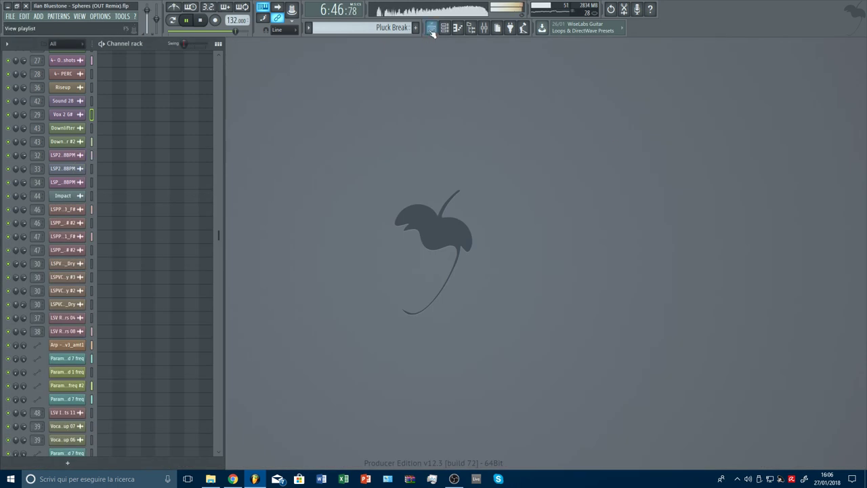
- Reopen the playlist and examine its tracks, from drums down to risers and effects, while the final drop and outro play
left_click(431, 27)
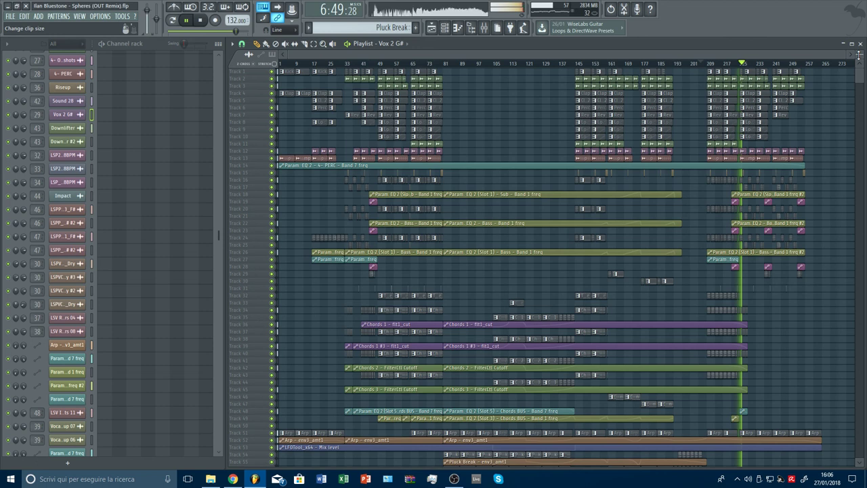
scroll(831, 242, "down", 8)
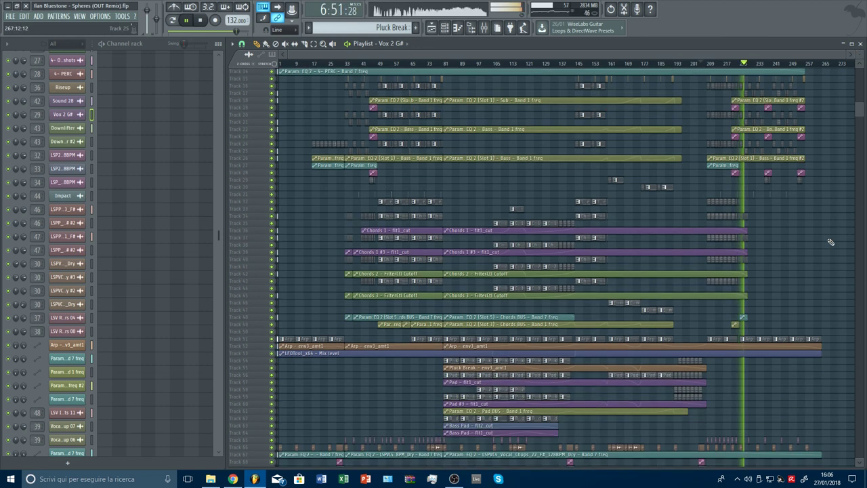
scroll(831, 242, "up", 8)
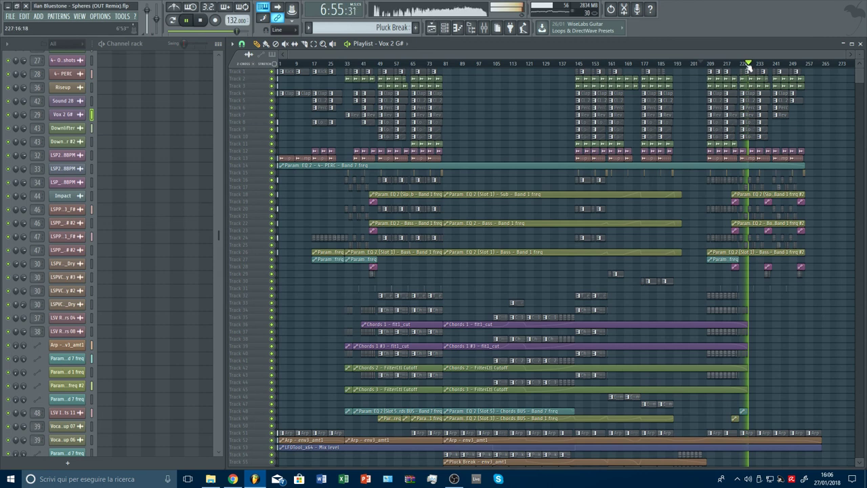
scroll(816, 63, "up", 4)
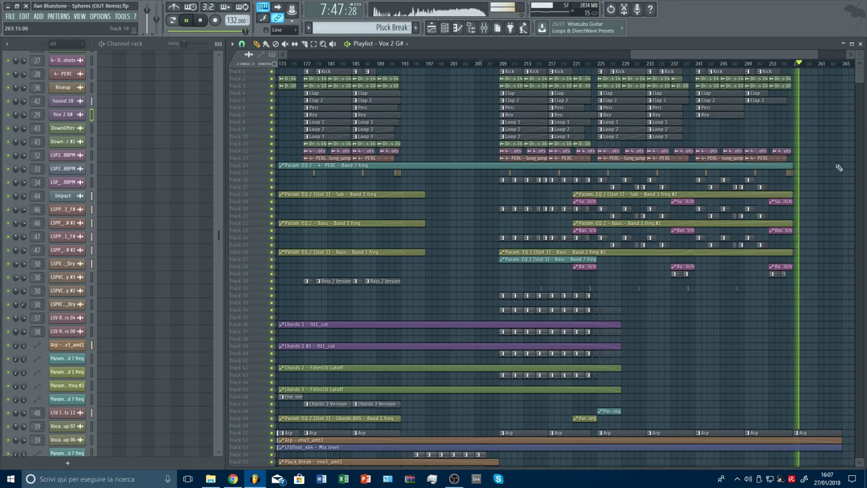
scroll(839, 167, "down", 6)
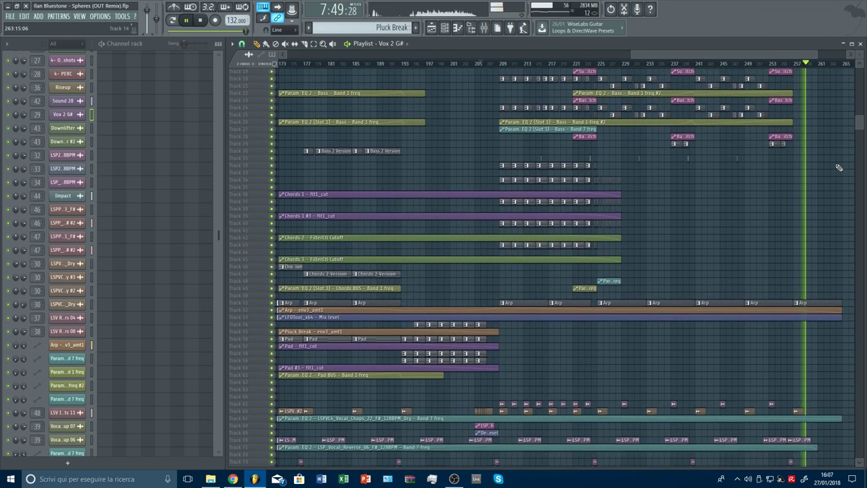
scroll(839, 167, "down", 3)
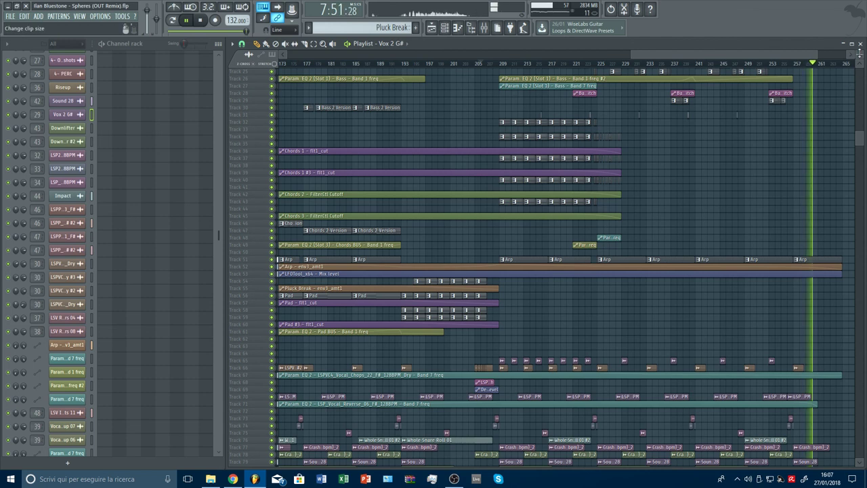
scroll(818, 175, "down", 5)
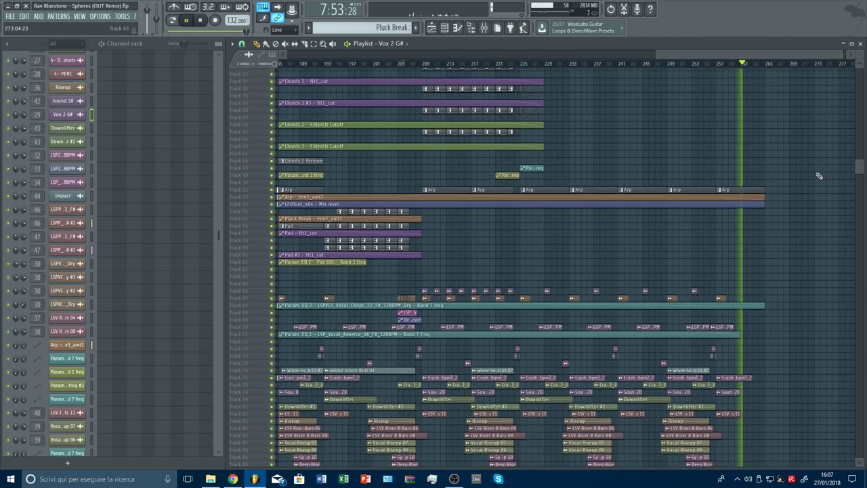
scroll(819, 175, "down", 3)
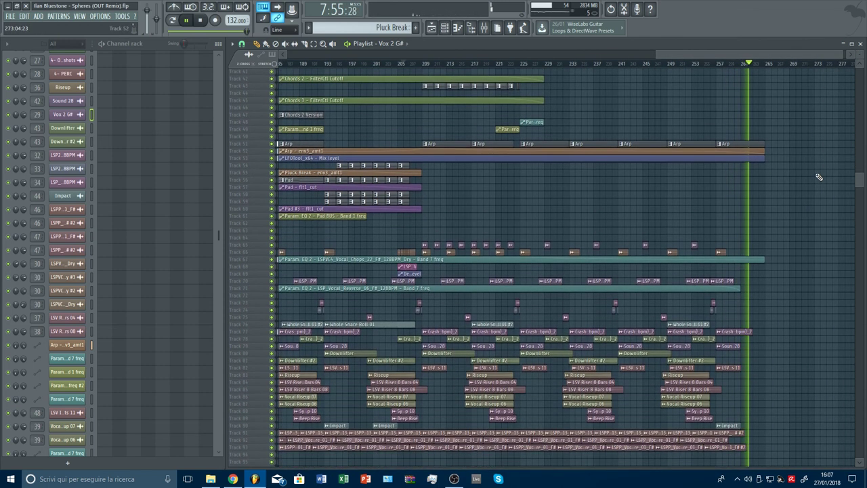